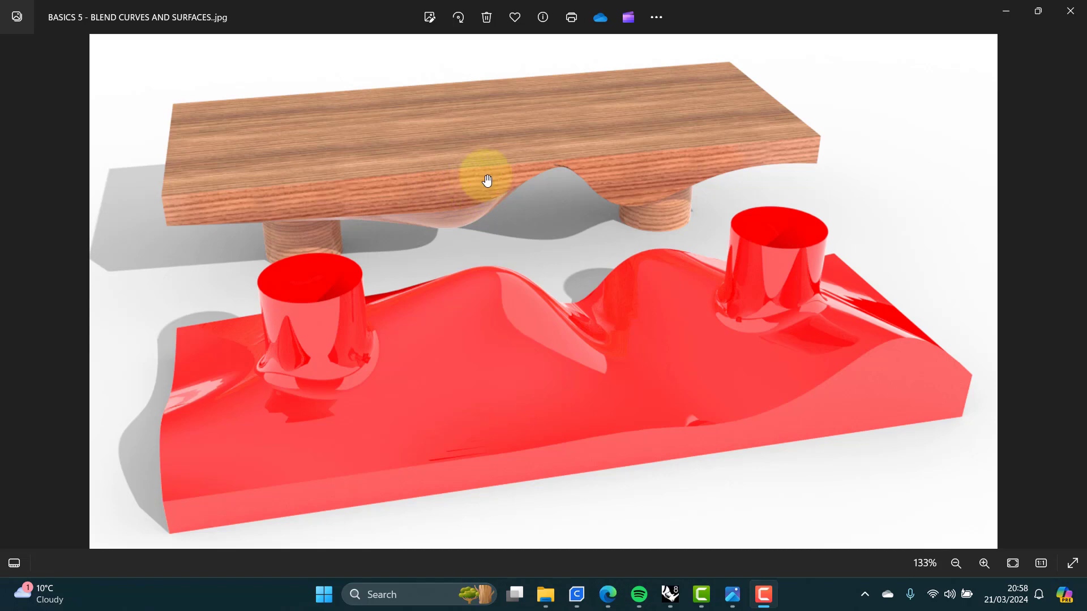
Step: Switch to Rhino 8 and maximize the Right viewport
{"action": "left_click", "coordinate": [670, 595]}
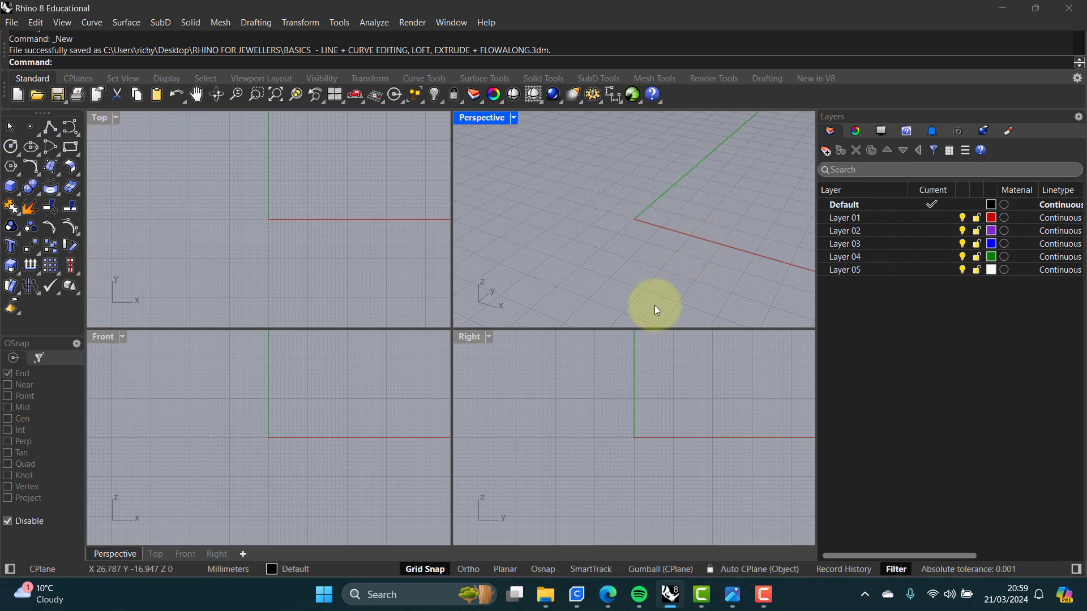
{"action": "double_click", "coordinate": [470, 336]}
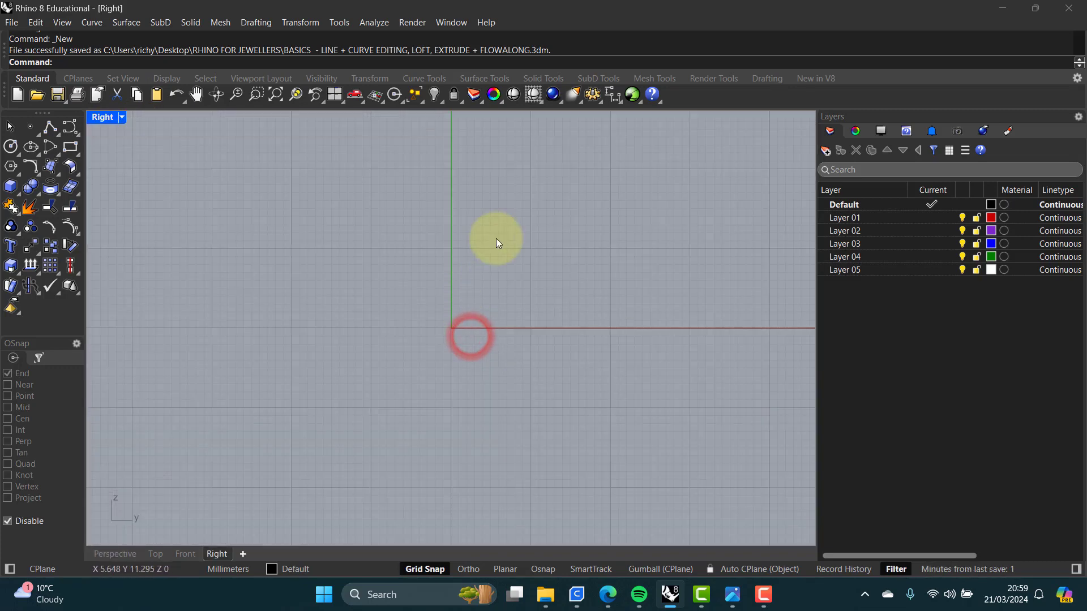
{"action": "right_click_drag", "start_coordinate": [540, 243], "coordinate": [310, 326]}
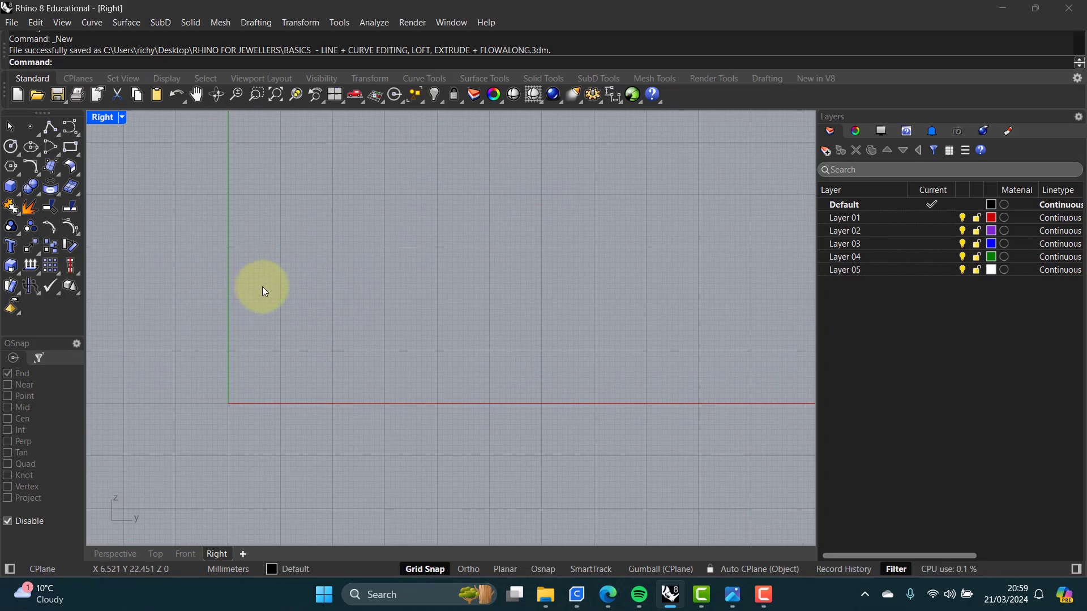
{"action": "scroll", "coordinate": [262, 286], "scroll_direction": "up", "scroll_amount": 1}
{"action": "right_click_drag", "start_coordinate": [308, 286], "coordinate": [278, 297]}
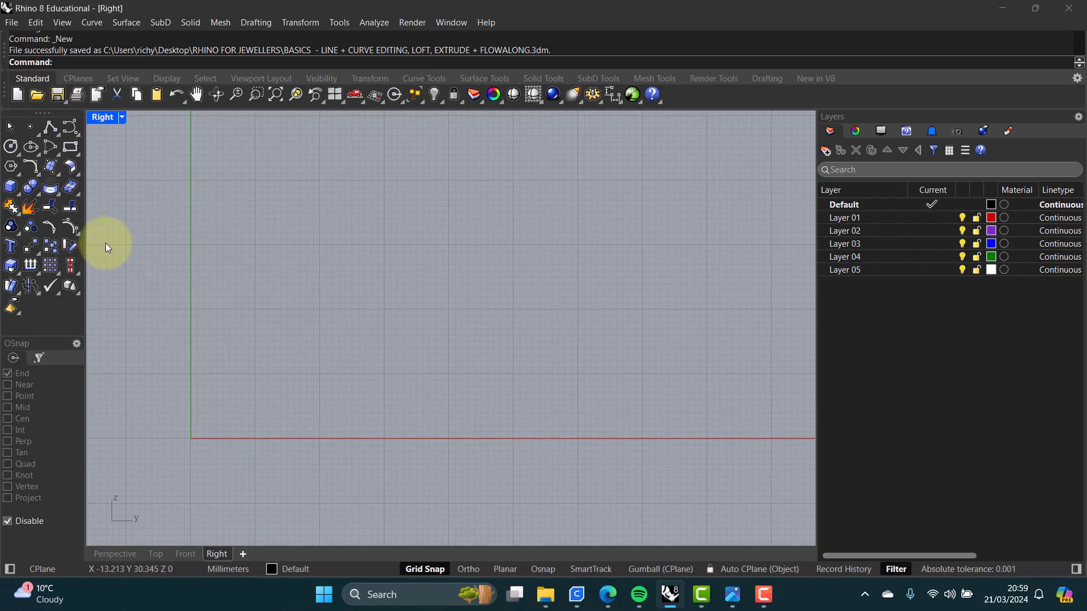
Step: Draw a five-point wavy control point curve about 60 mm long, starting on the vertical axis
{"action": "left_click", "coordinate": [69, 128]}
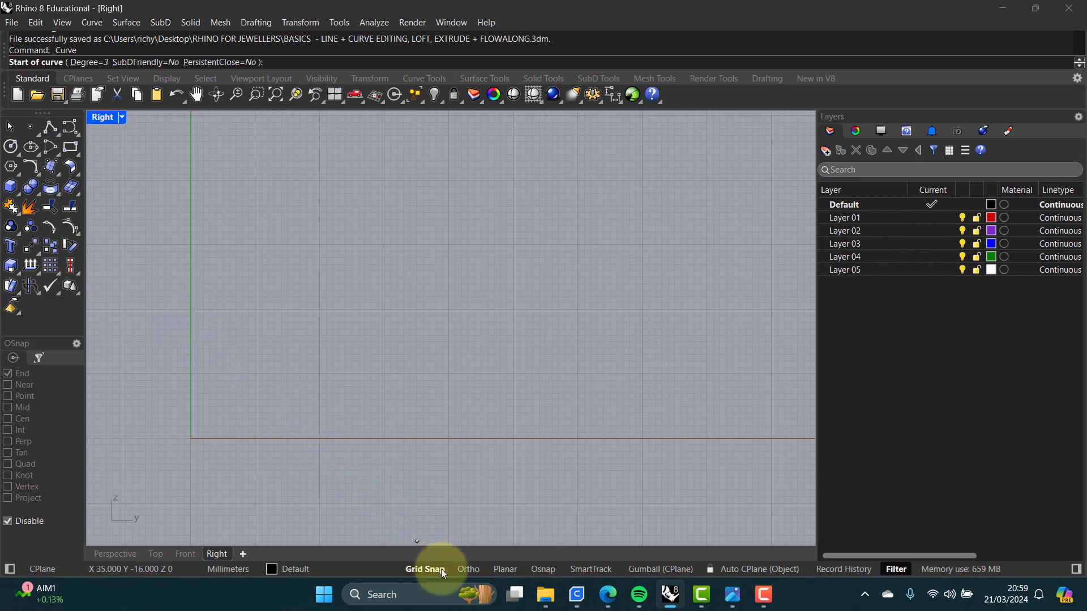
{"action": "left_click", "coordinate": [425, 569]}
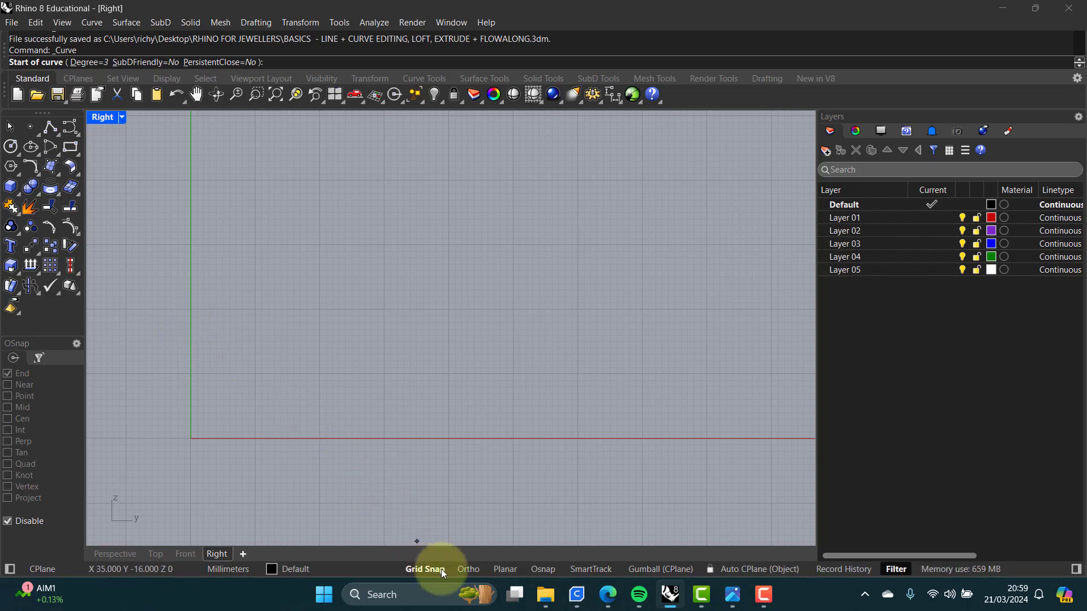
{"action": "left_click", "coordinate": [191, 315]}
{"action": "left_click", "coordinate": [262, 365]}
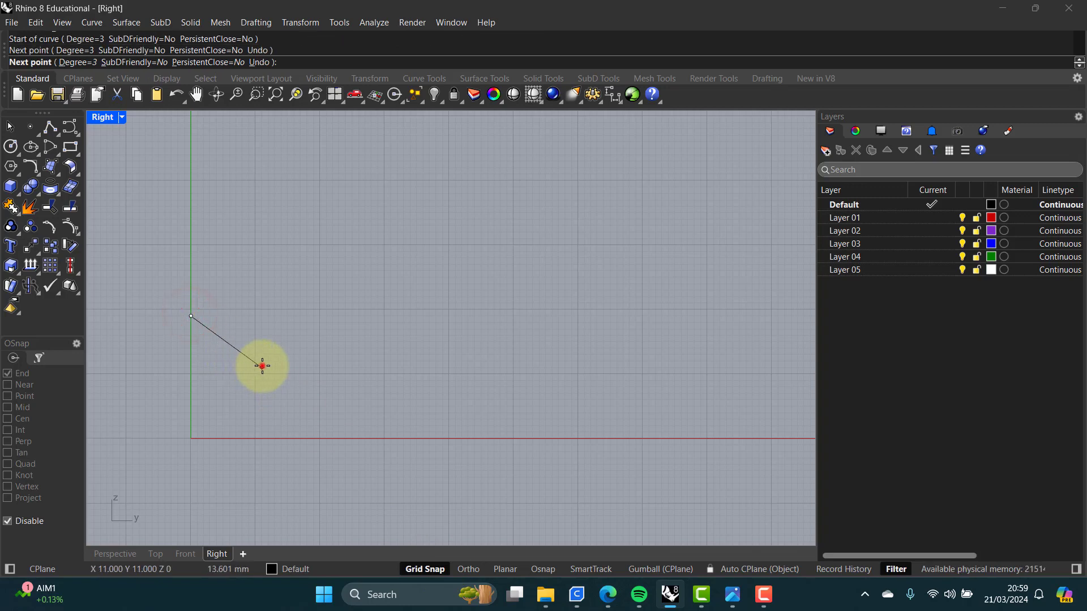
{"action": "left_click", "coordinate": [352, 297]}
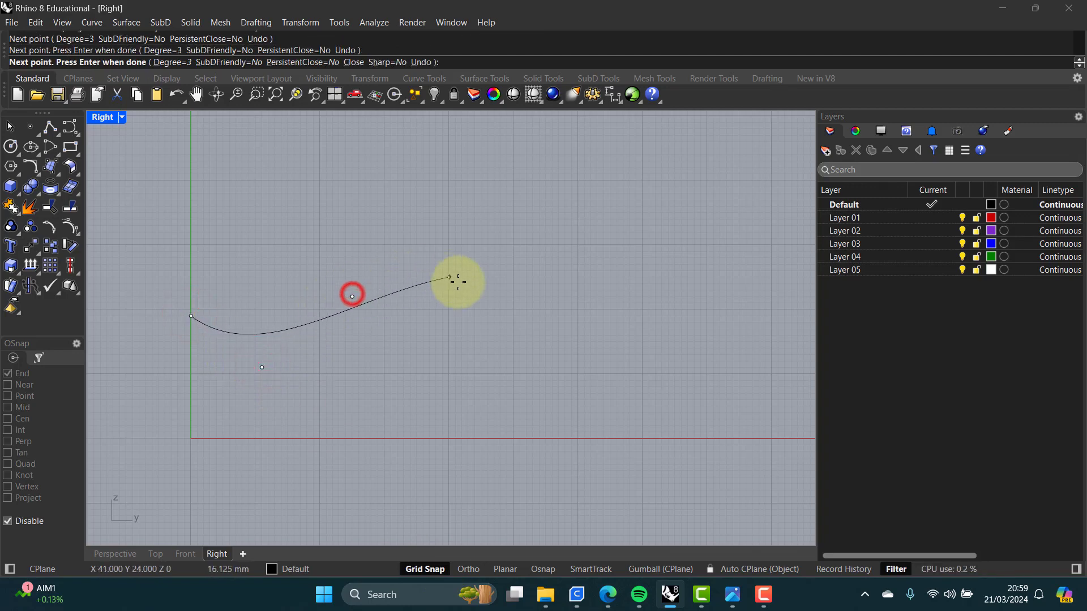
{"action": "left_click", "coordinate": [455, 289]}
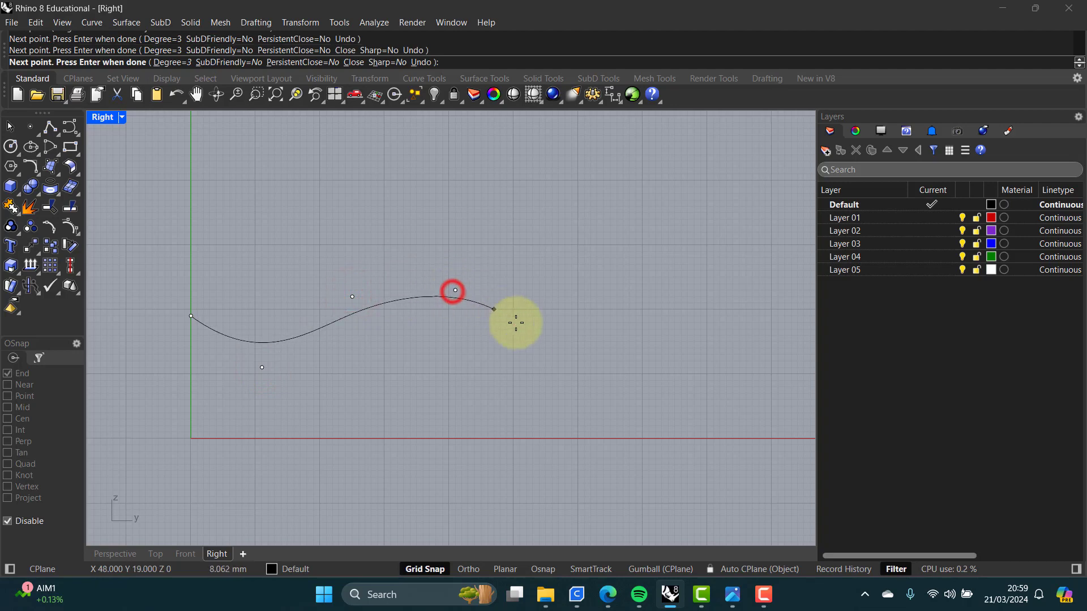
{"action": "left_click", "coordinate": [579, 354]}
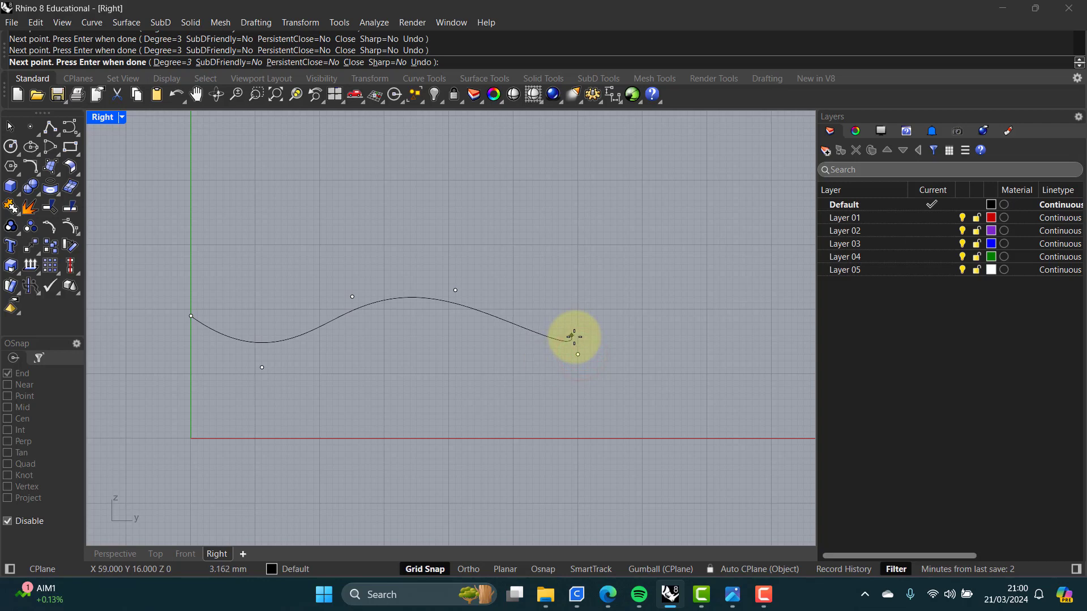
{"action": "key", "text": "Return"}
{"action": "key", "text": "Return"}
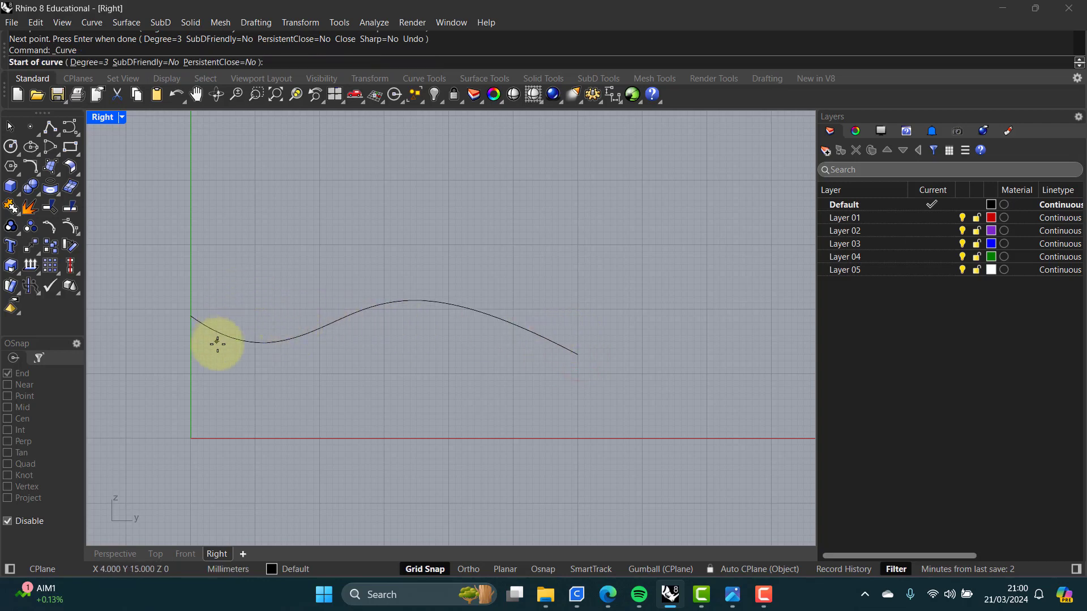
Step: Draw a second five-point wavy curve about 60 mm long, starting lower on the vertical axis and crossing the first
{"action": "left_click", "coordinate": [190, 360]}
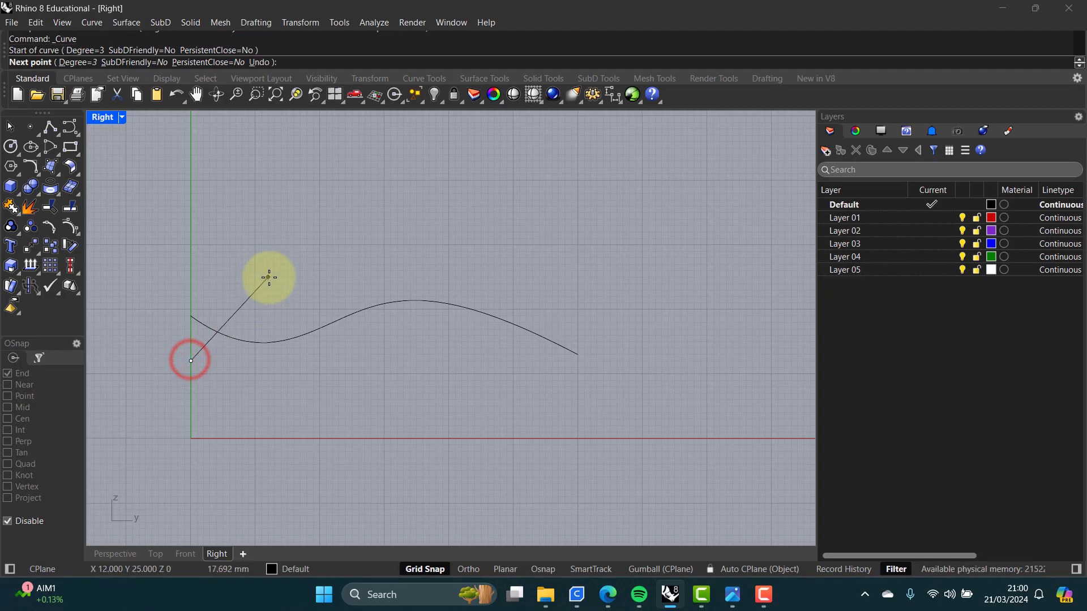
{"action": "left_click", "coordinate": [275, 264]}
{"action": "left_click", "coordinate": [365, 264]}
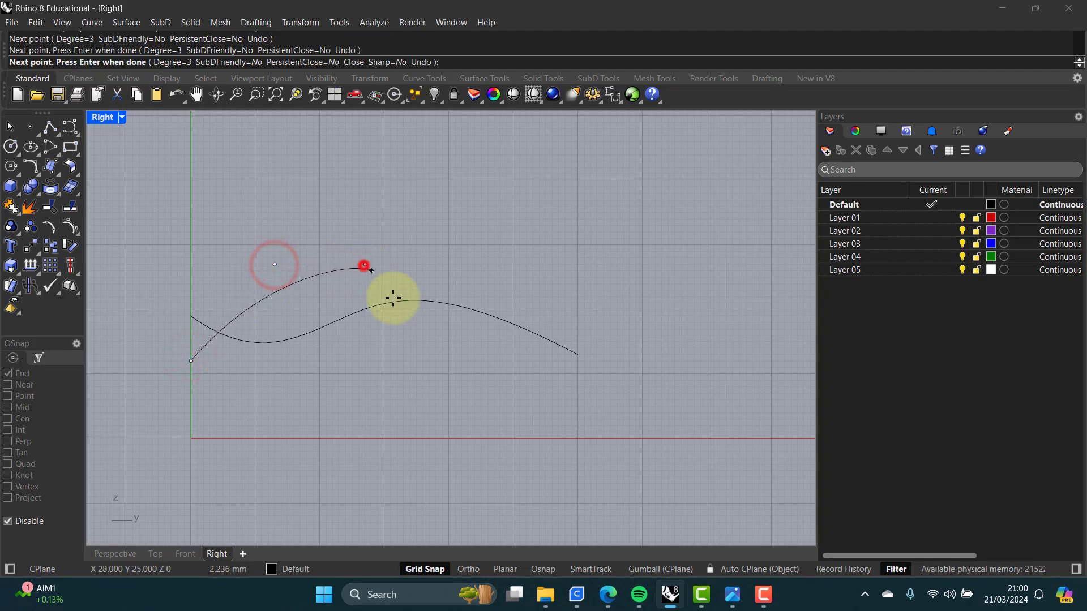
{"action": "left_click", "coordinate": [436, 354]}
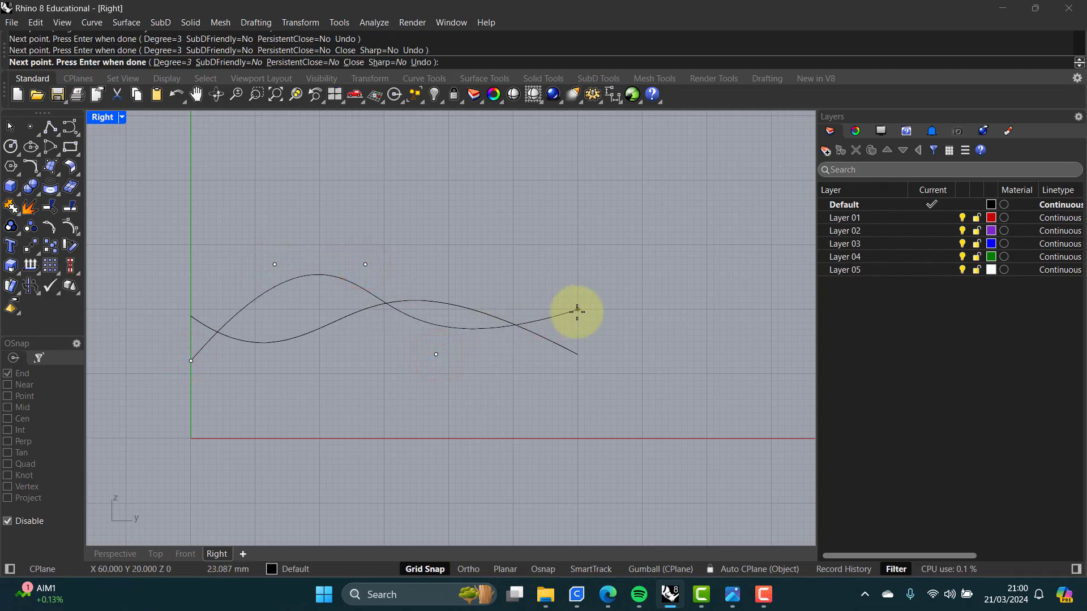
{"action": "left_click", "coordinate": [577, 311]}
{"action": "key", "text": "Return"}
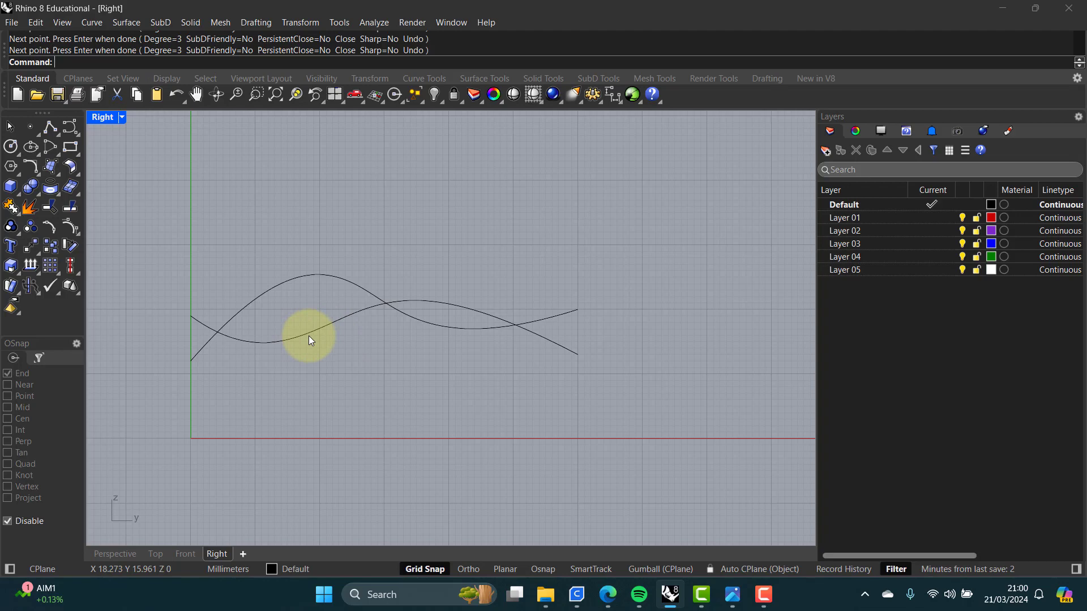
Step: Copy the second curve horizontally 80 mm to the left
{"action": "right_click_drag", "start_coordinate": [309, 339], "coordinate": [554, 347]}
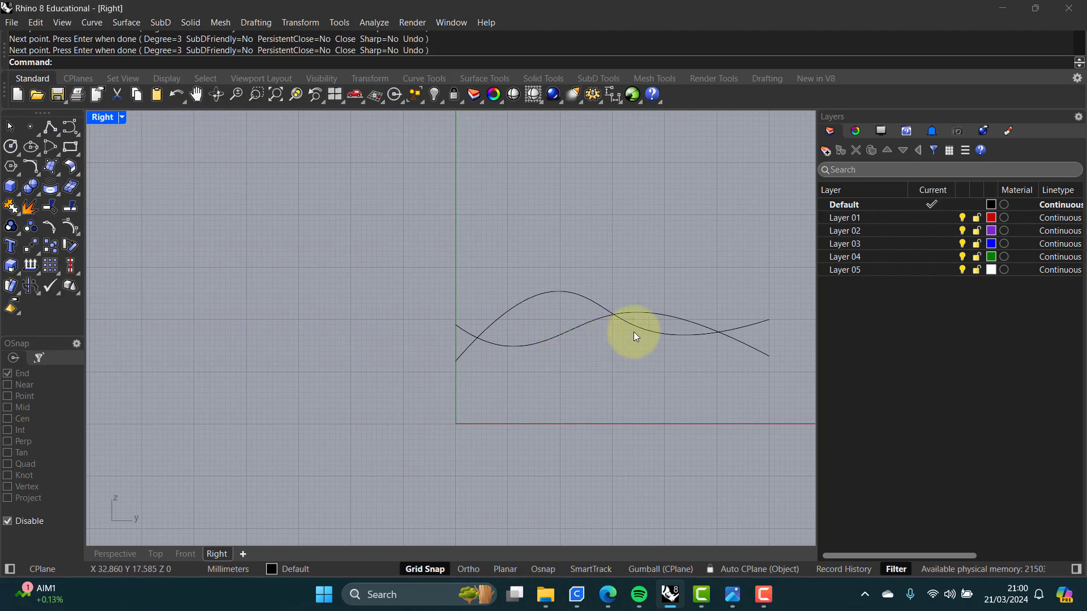
{"action": "left_click", "coordinate": [657, 332]}
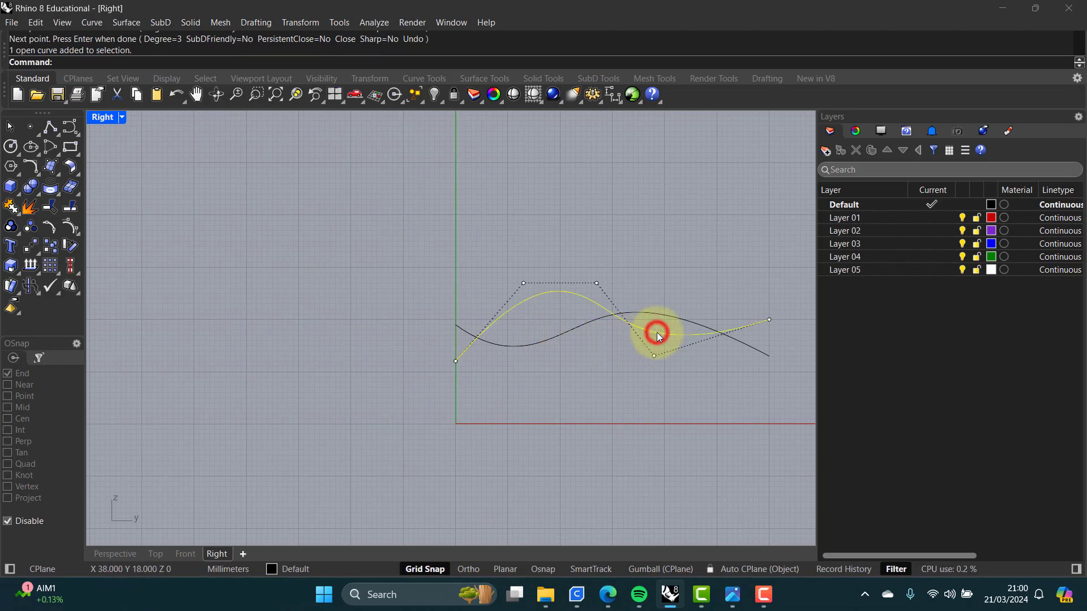
{"action": "left_click", "coordinate": [51, 247]}
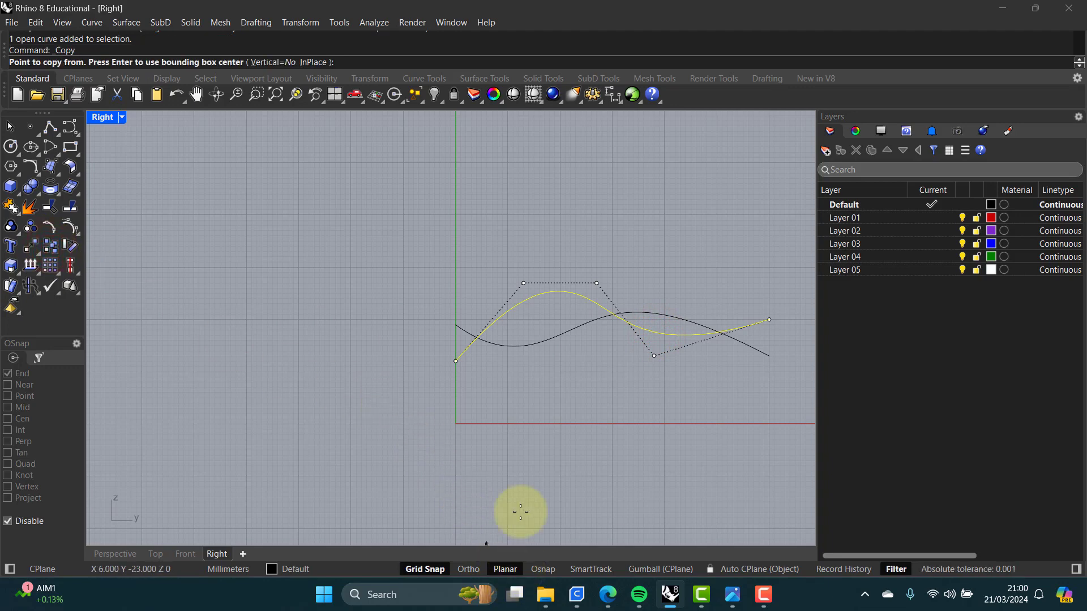
{"action": "left_click", "coordinate": [572, 398]}
{"action": "key", "text": "shift"}
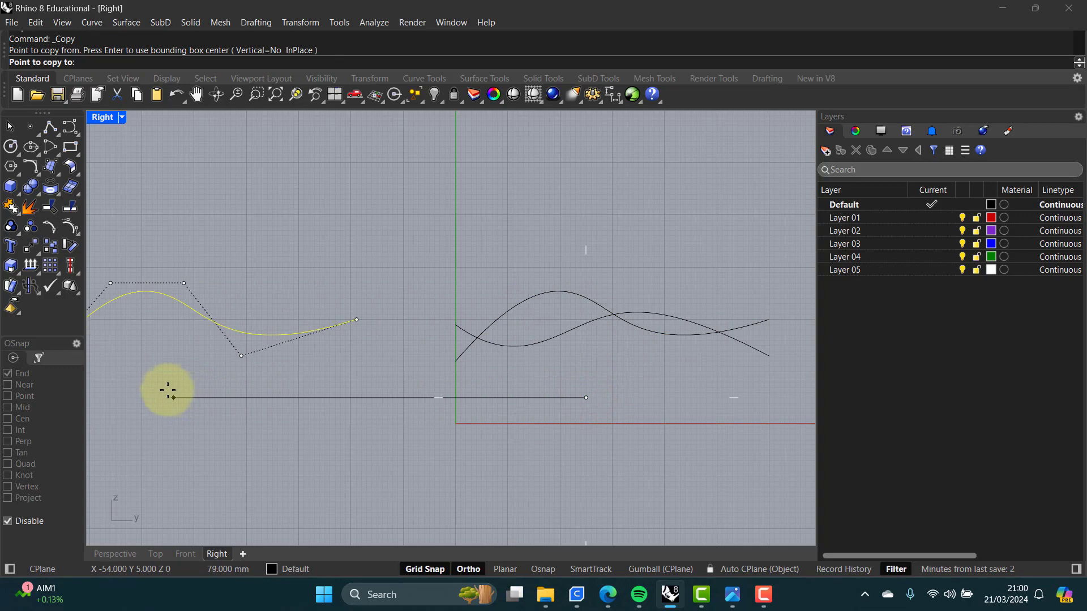
{"action": "left_click", "coordinate": [167, 391]}
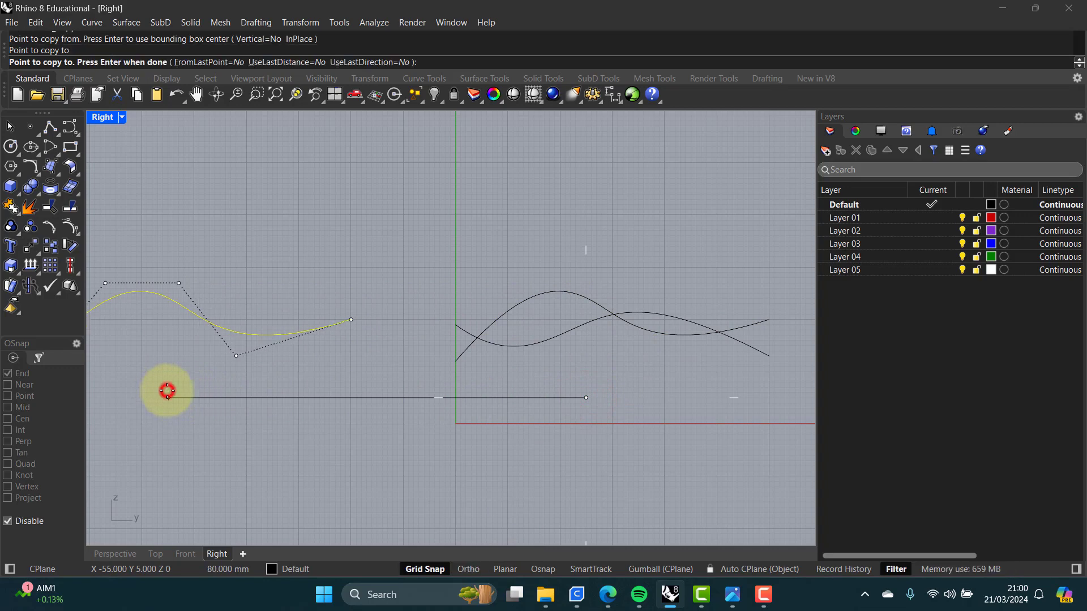
{"action": "key", "text": "Return"}
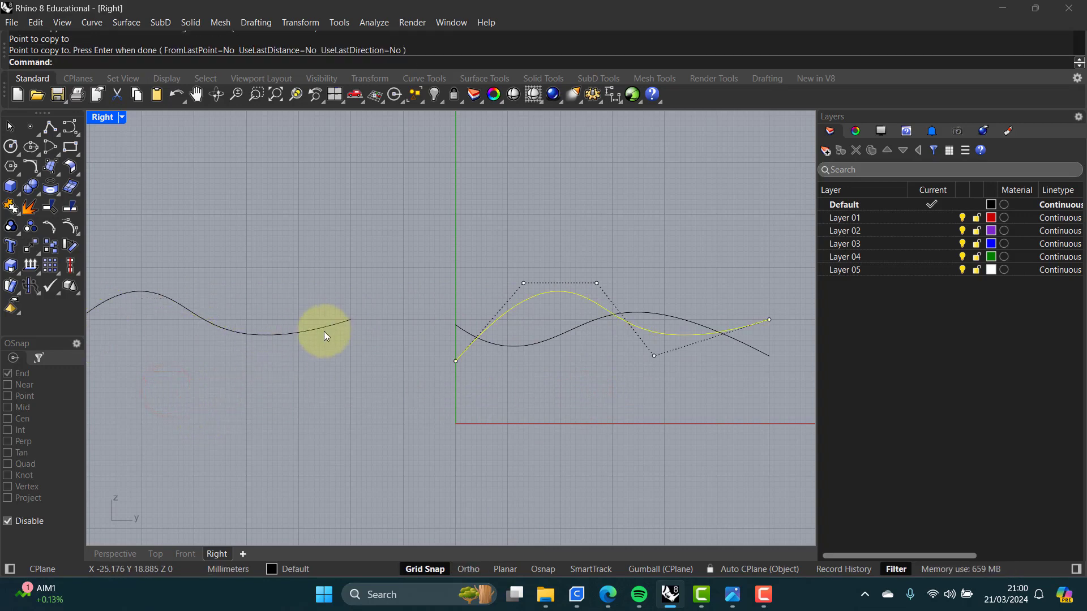
{"action": "left_click", "coordinate": [327, 358]}
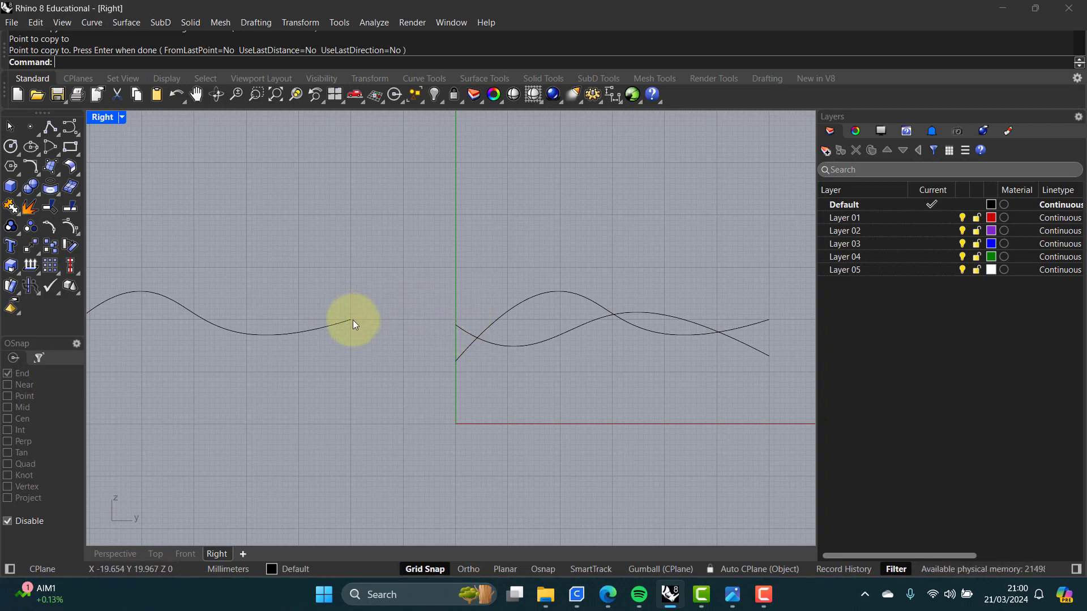
Step: Run BlendCrv from the right end of the copied curve to the start of the nearest curve on the right
{"action": "left_click", "coordinate": [337, 323]}
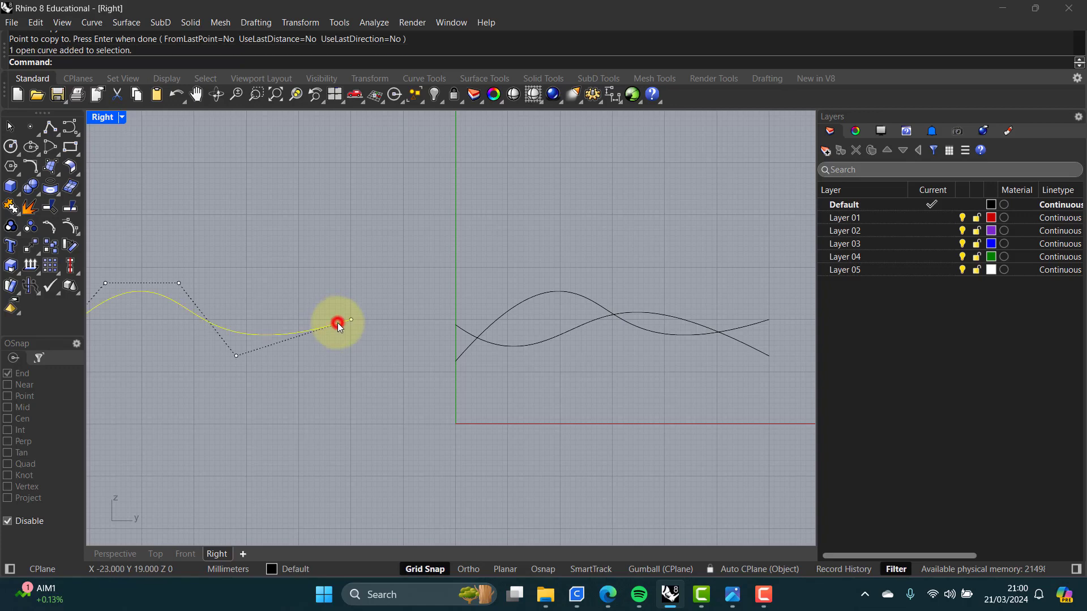
{"action": "left_click", "coordinate": [466, 350]}
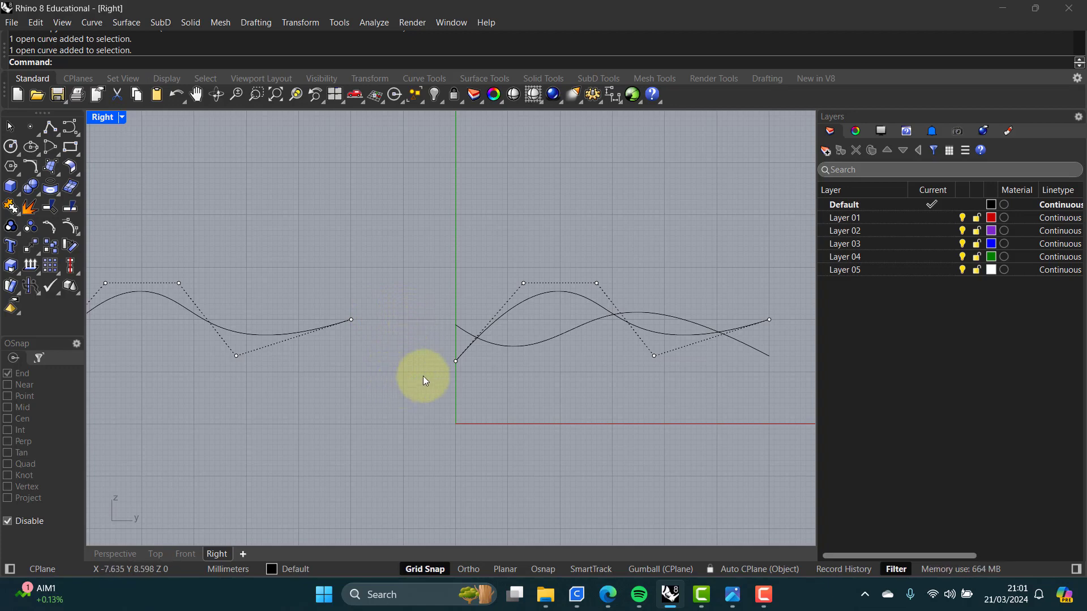
{"action": "left_click", "coordinate": [385, 334]}
{"action": "right_click_drag", "start_coordinate": [388, 336], "coordinate": [407, 351]}
{"action": "scroll", "coordinate": [410, 369], "scroll_direction": "up", "scroll_amount": 2}
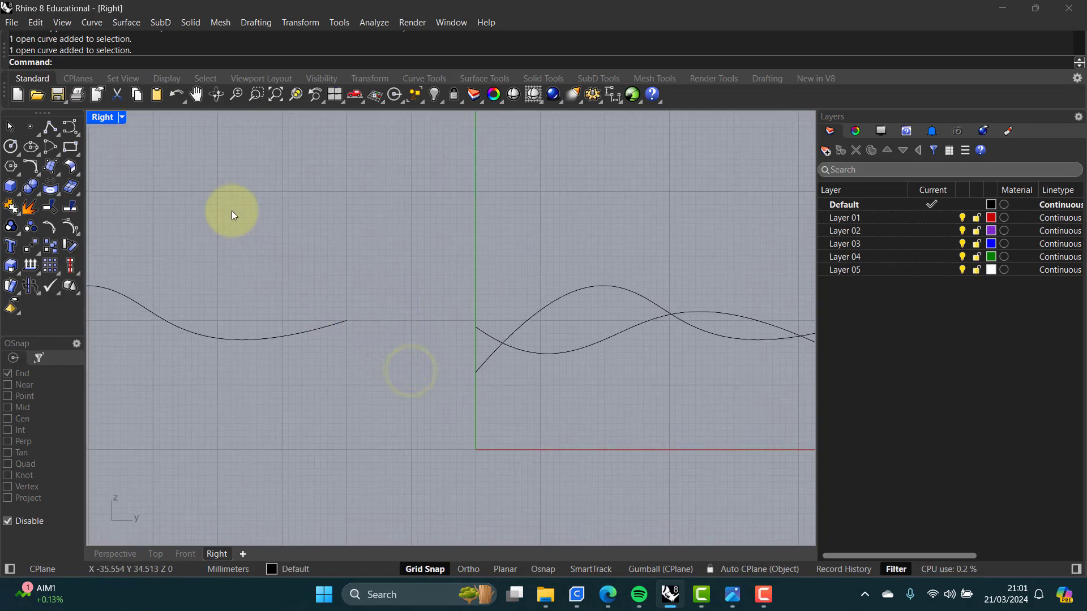
{"action": "type", "text": "BlendCrv"}
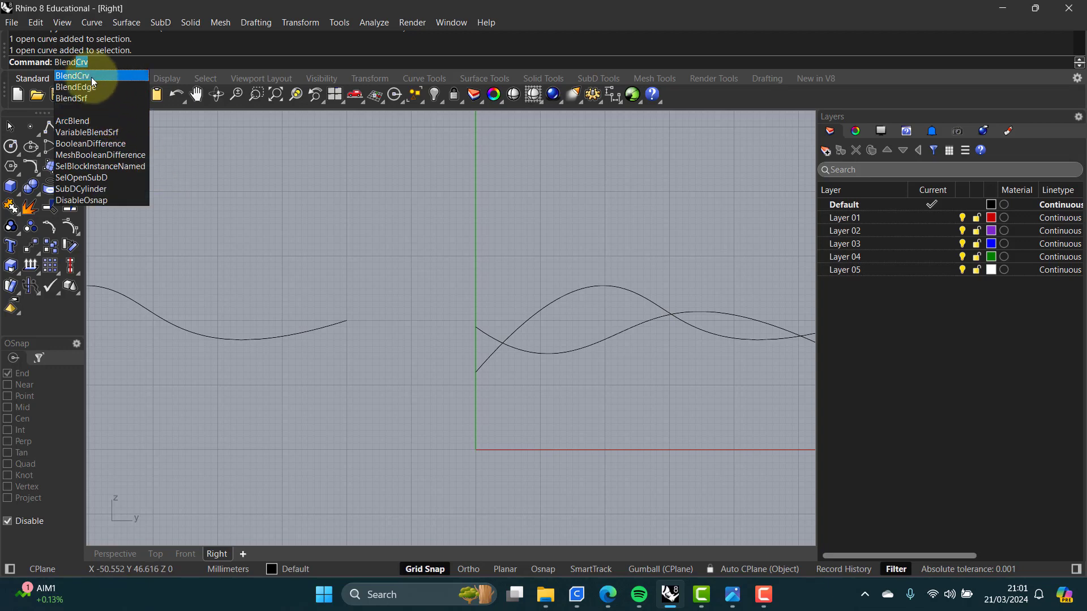
{"action": "left_click", "coordinate": [90, 77]}
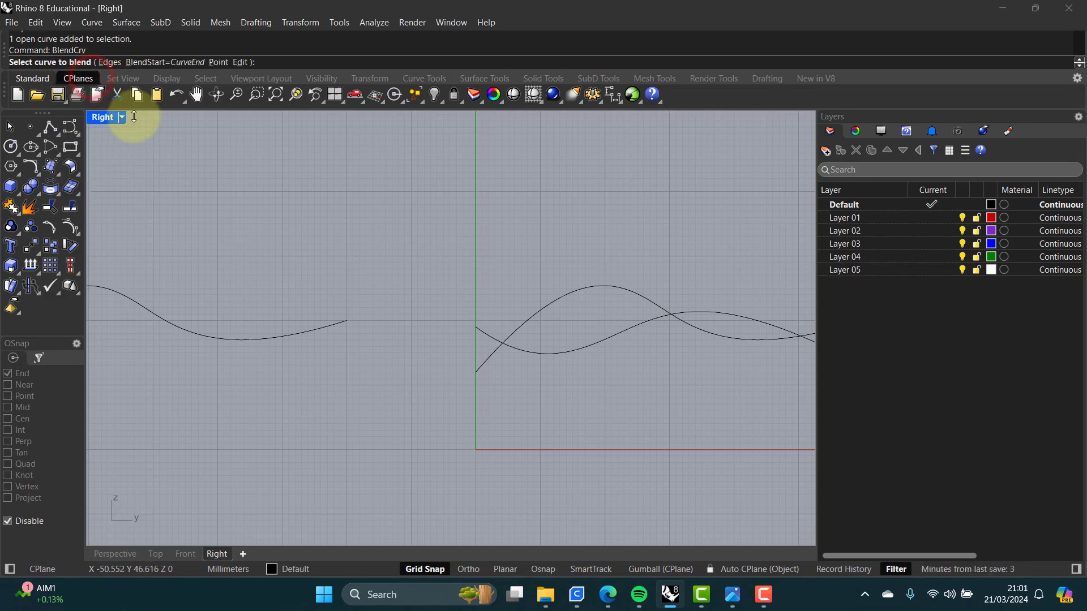
{"action": "left_click", "coordinate": [334, 326]}
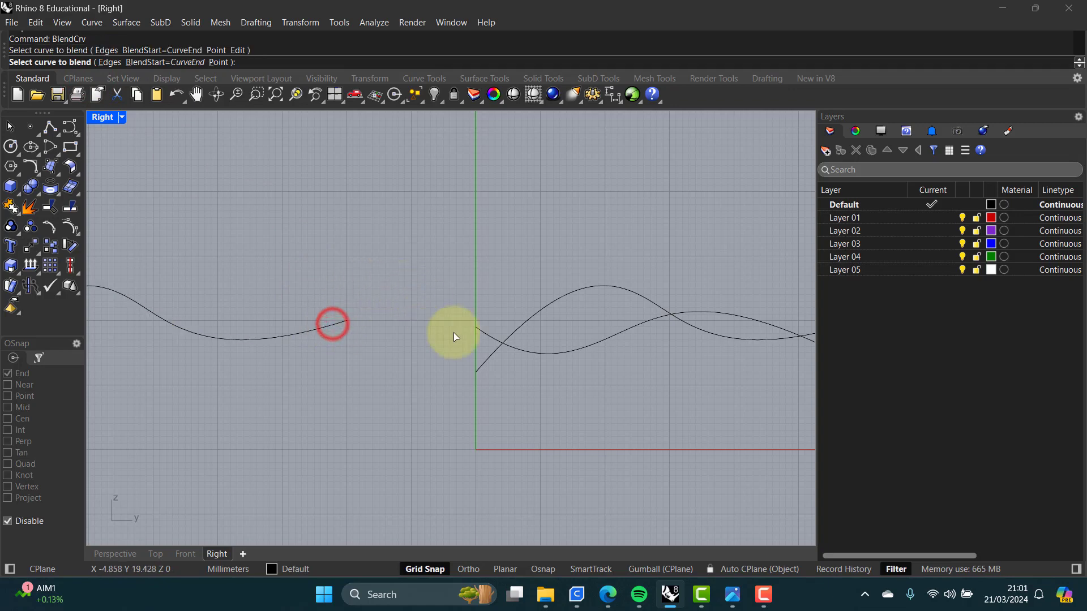
{"action": "left_click", "coordinate": [487, 361]}
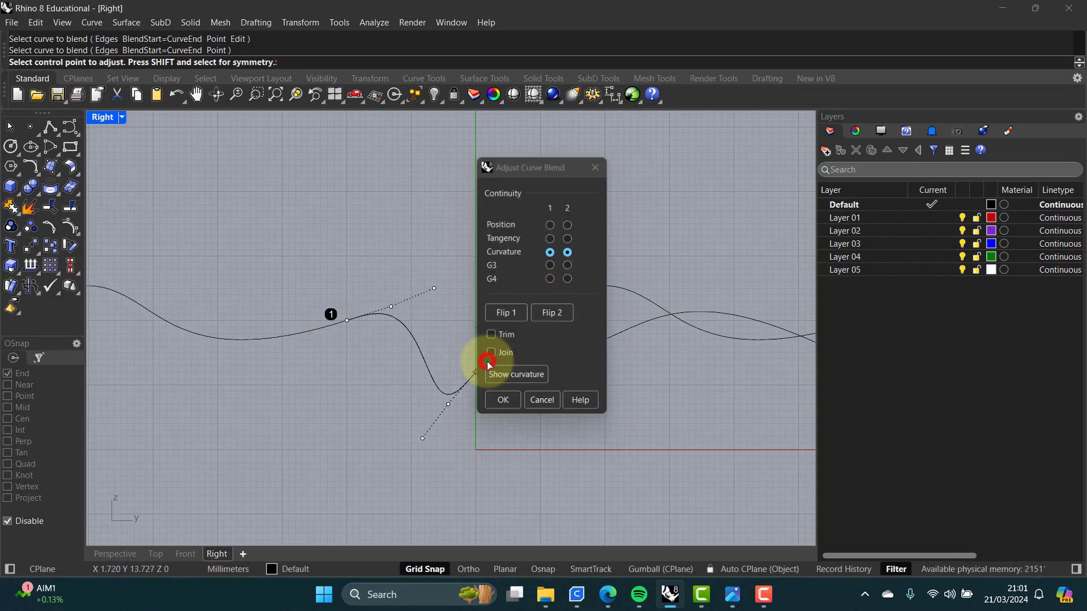
Step: Try Position continuity at both blend ends, then set both ends to Tangency
{"action": "left_click_drag", "start_coordinate": [535, 166], "coordinate": [623, 190]}
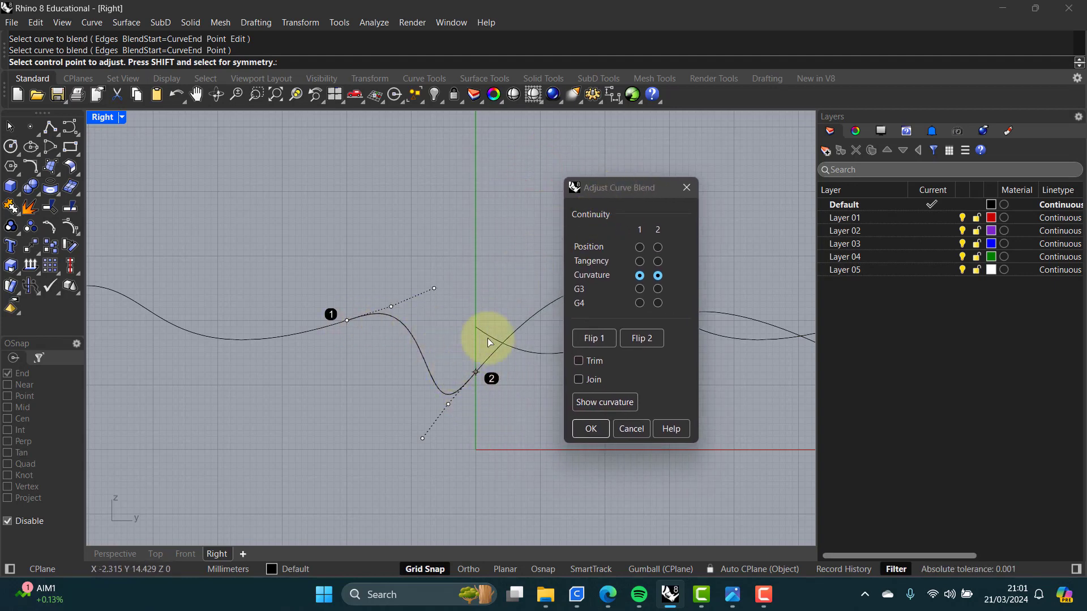
{"action": "left_click", "coordinate": [640, 248]}
{"action": "left_click", "coordinate": [659, 247]}
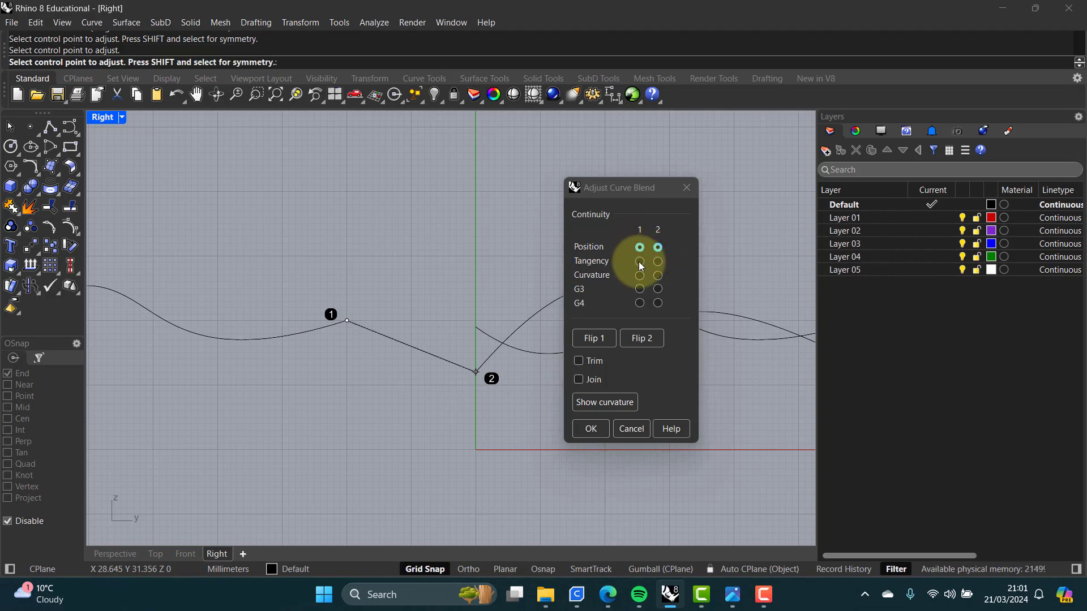
{"action": "left_click", "coordinate": [640, 262]}
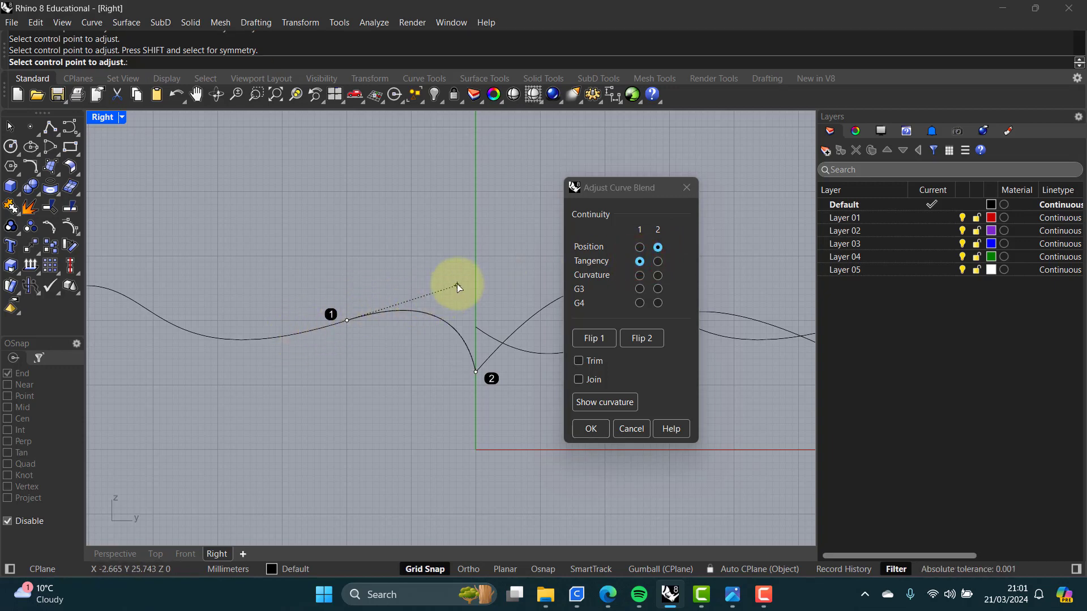
{"action": "left_click", "coordinate": [658, 262]}
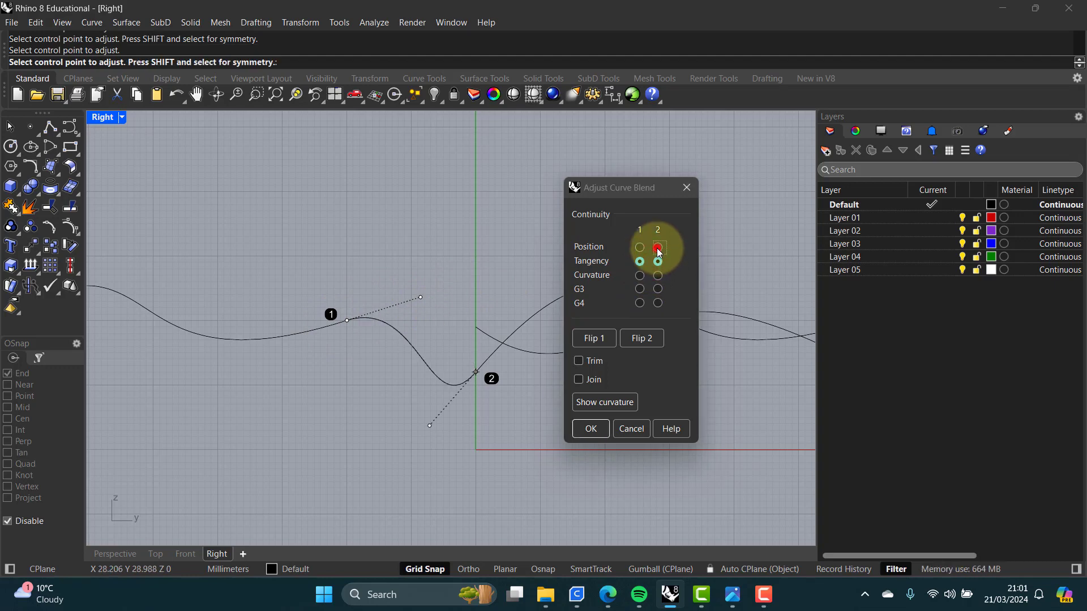
{"action": "left_click", "coordinate": [658, 247]}
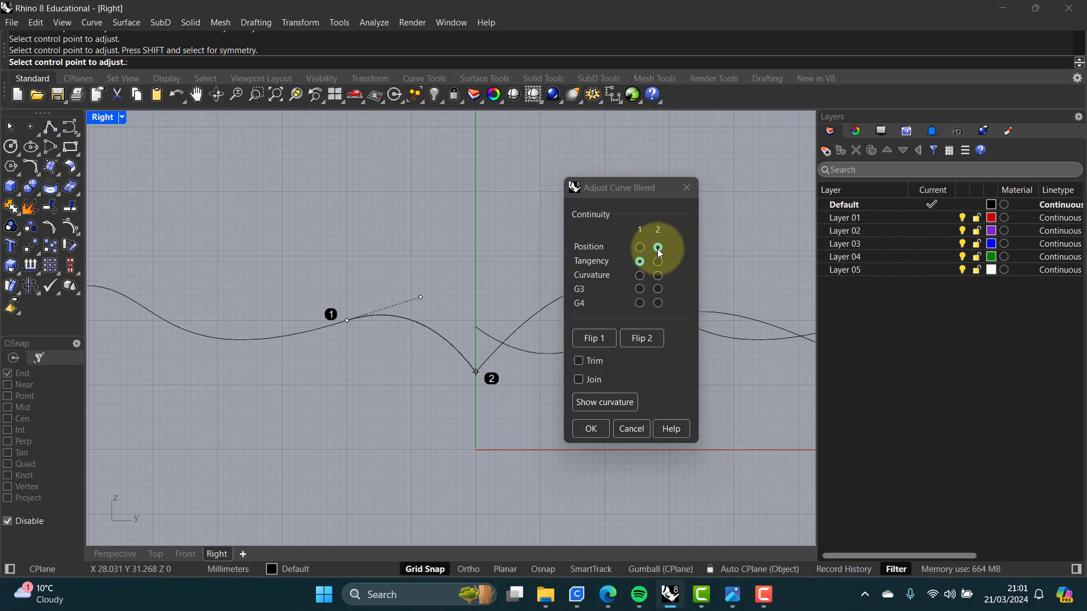
{"action": "left_click", "coordinate": [657, 263]}
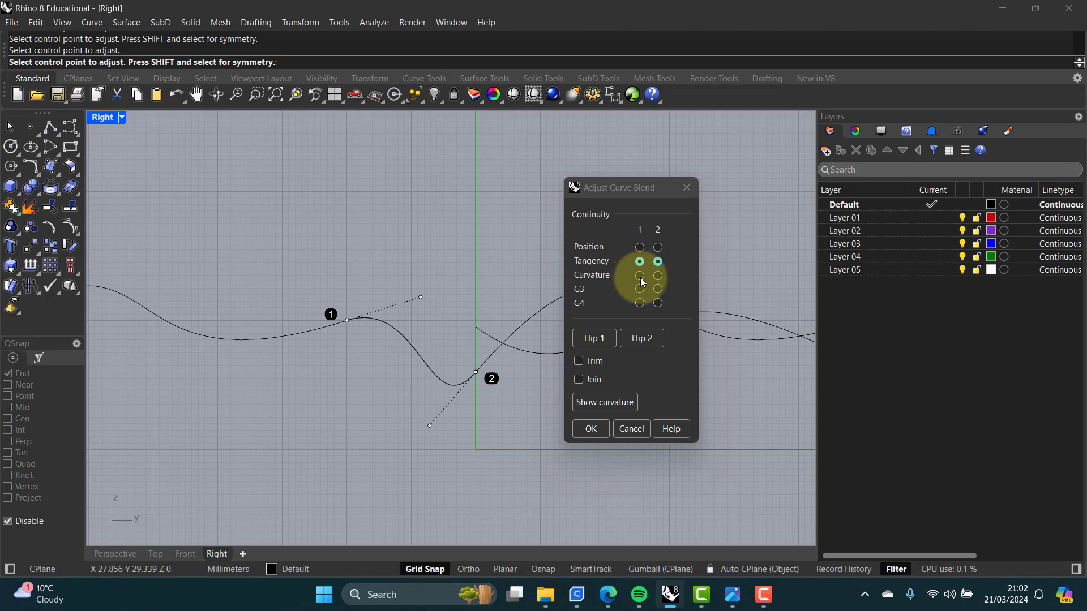
Step: Set the first blend end to Curvature and reposition its outer control point higher along the tangent line
{"action": "left_click", "coordinate": [640, 275]}
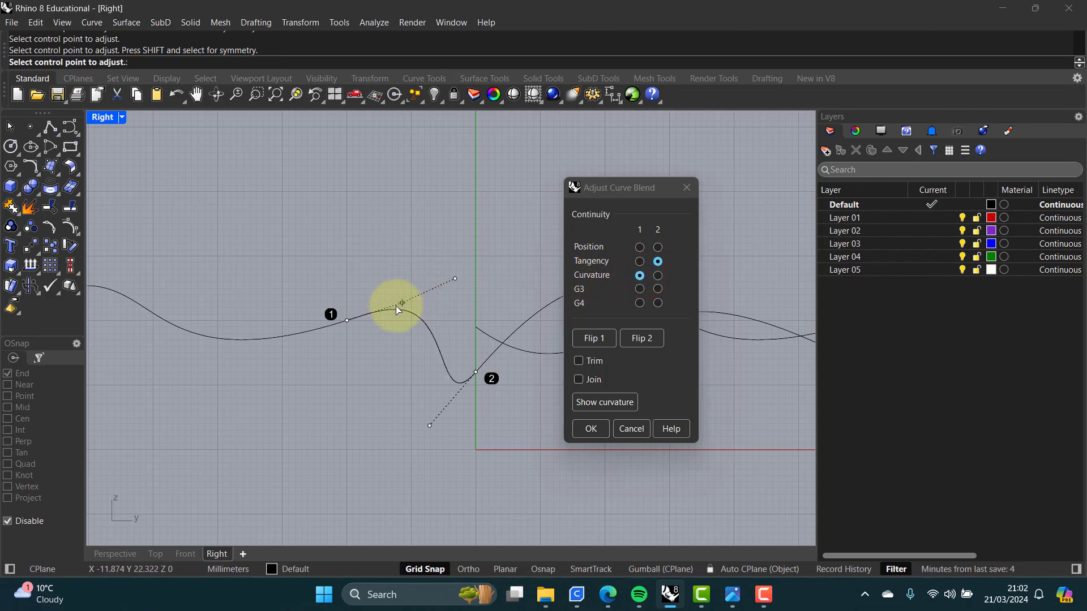
{"action": "left_click", "coordinate": [454, 278]}
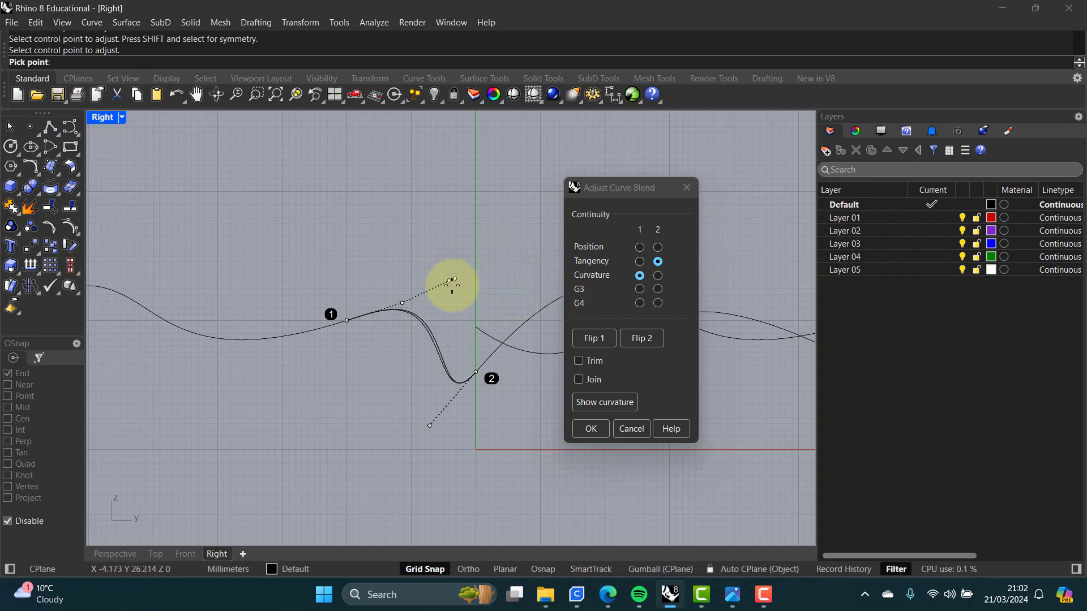
{"action": "left_click", "coordinate": [451, 283]}
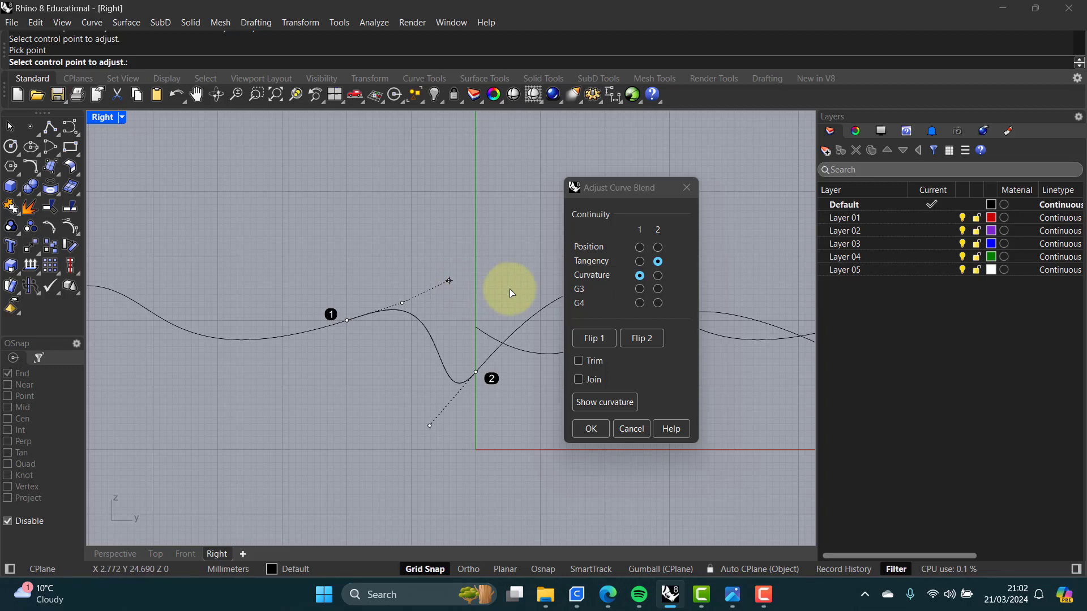
Step: Try Curvature on the second end, then G3 and G4 continuity at both blend ends
{"action": "left_click", "coordinate": [660, 276]}
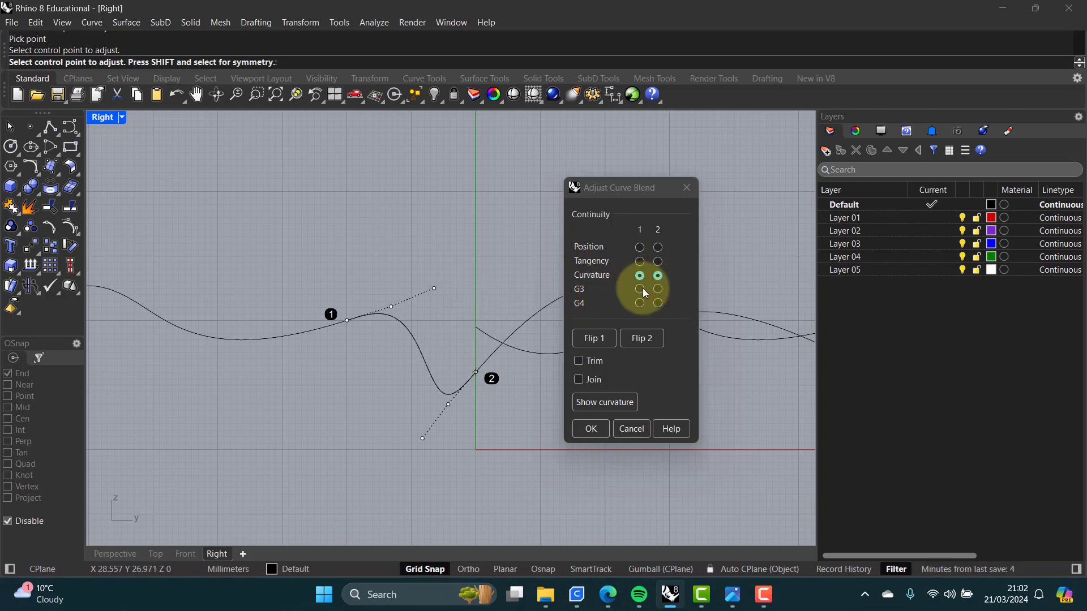
{"action": "left_click", "coordinate": [641, 289]}
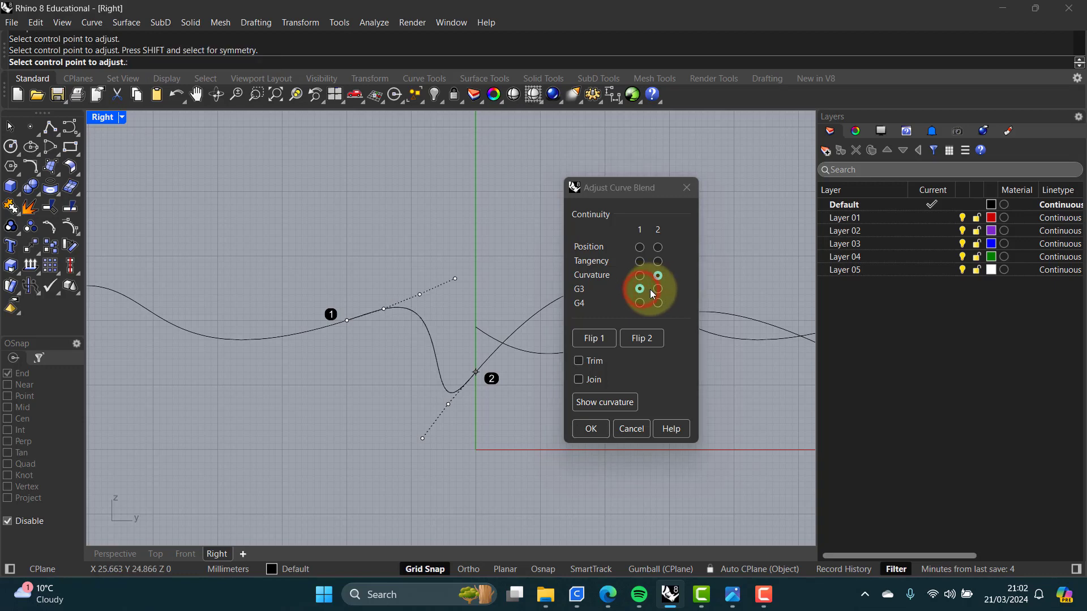
{"action": "left_click", "coordinate": [658, 289]}
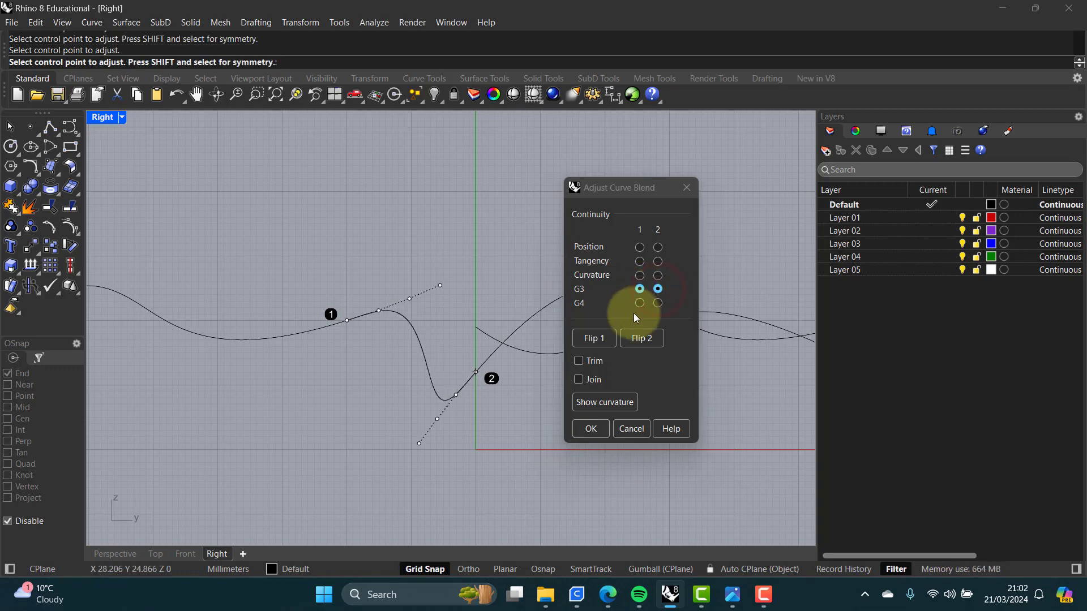
{"action": "left_click", "coordinate": [640, 304]}
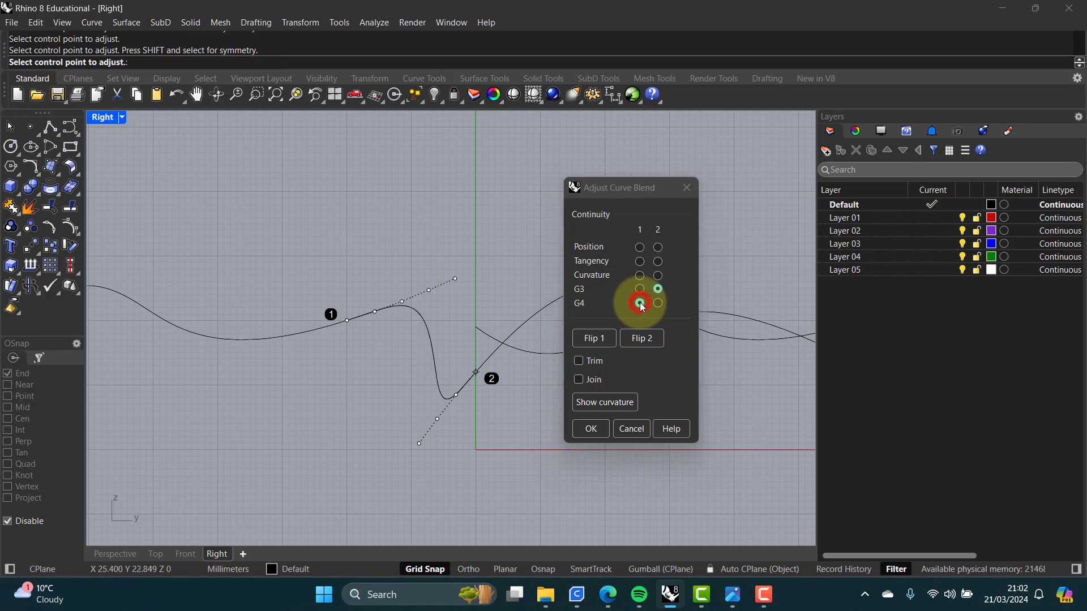
{"action": "left_click", "coordinate": [658, 303]}
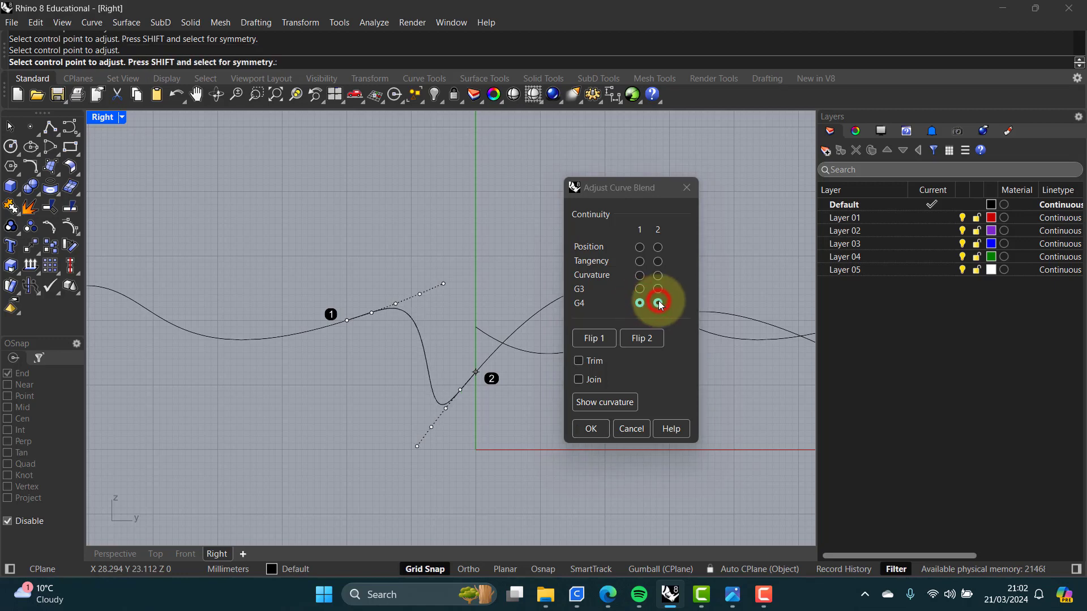
Step: Set both ends back to Curvature and cancel the blend
{"action": "left_click", "coordinate": [640, 275]}
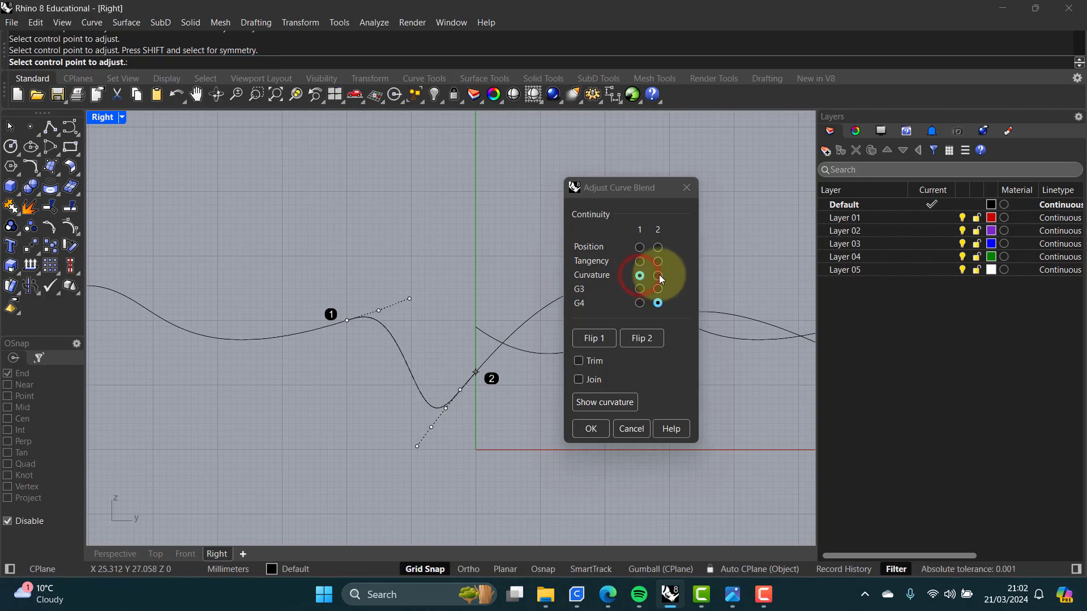
{"action": "left_click", "coordinate": [658, 275]}
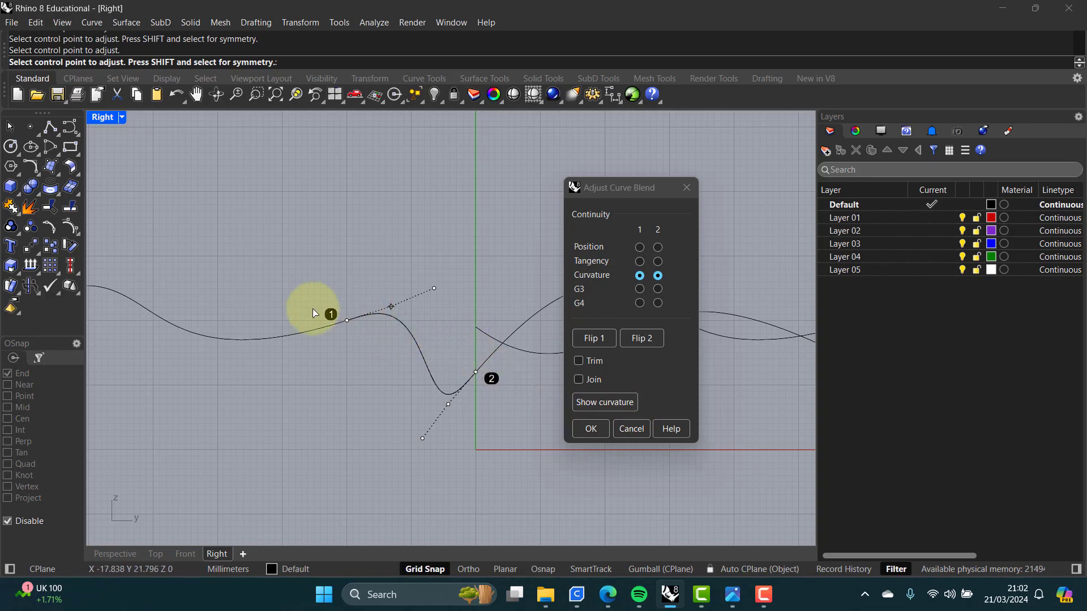
{"action": "left_click", "coordinate": [633, 429]}
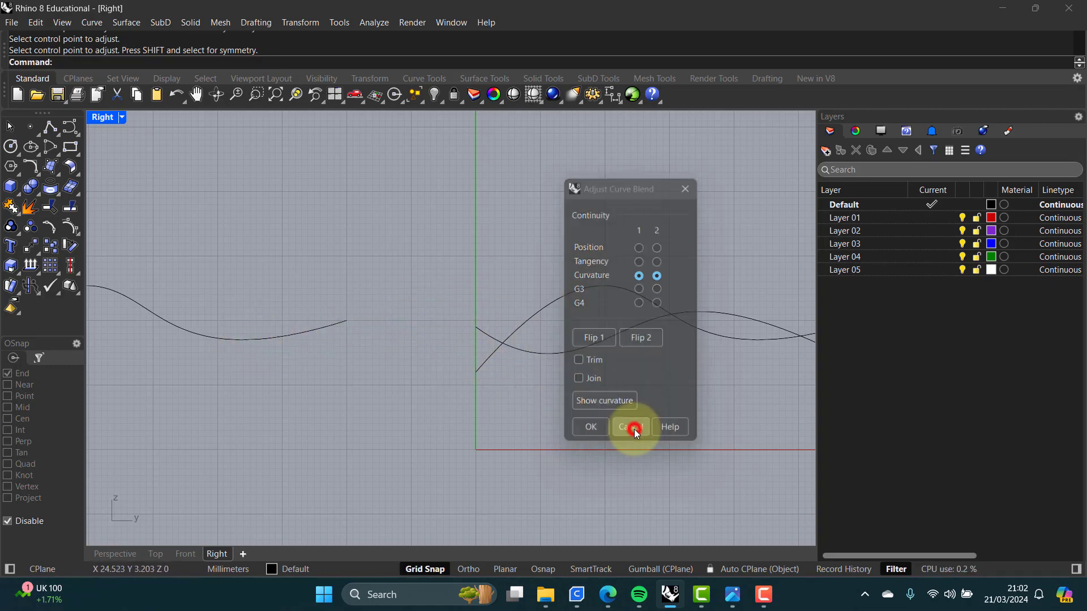
Step: Move the left copied curve about 12 mm in the X direction, out of the plane of the other curves
{"action": "left_click", "coordinate": [354, 406]}
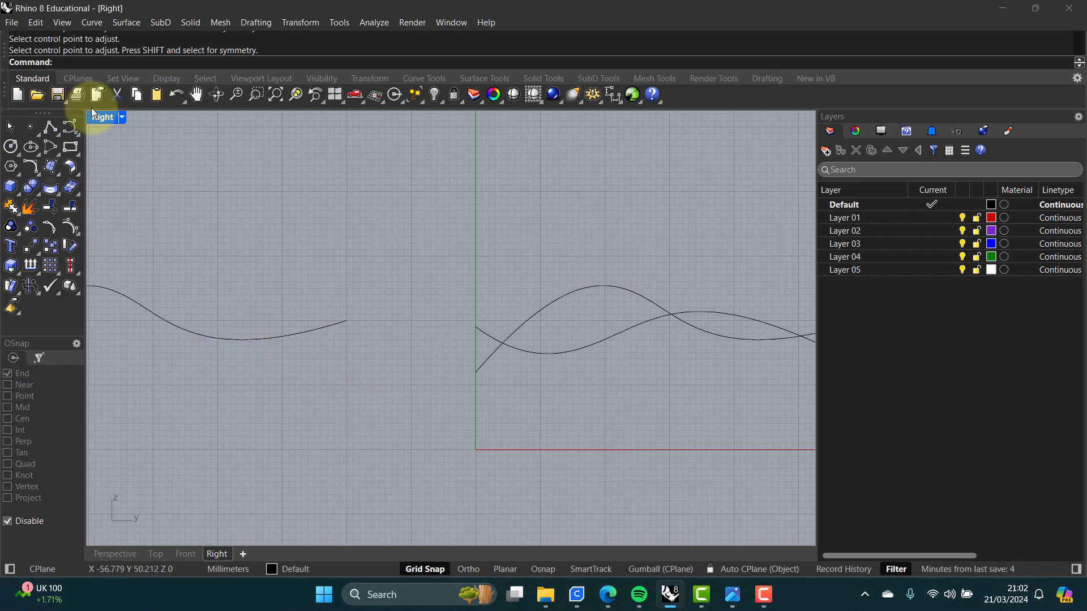
{"action": "double_click", "coordinate": [104, 119]}
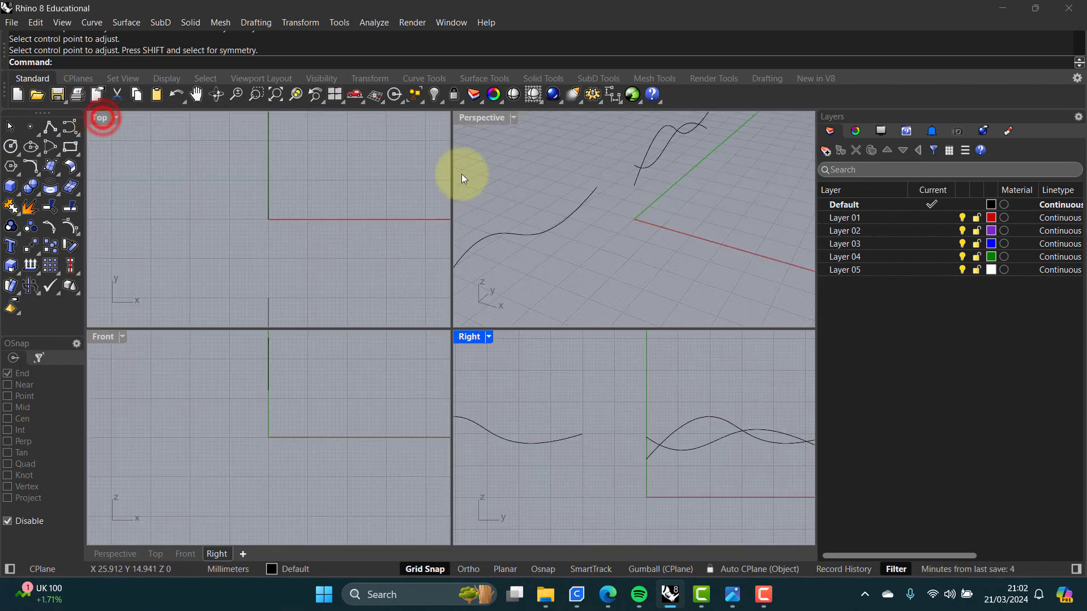
{"action": "left_click", "coordinate": [526, 235]}
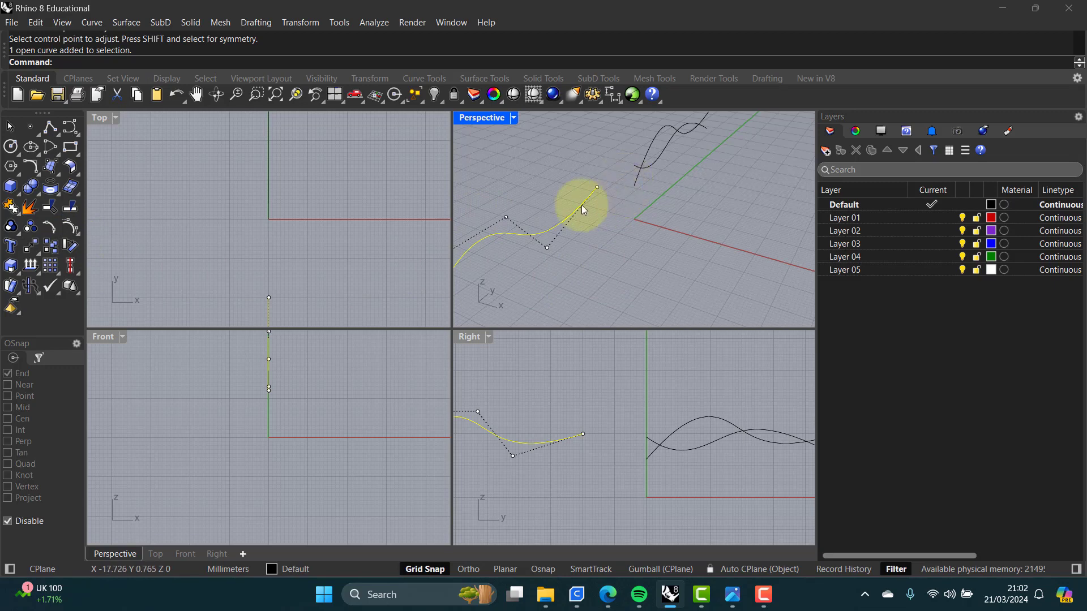
{"action": "left_click", "coordinate": [31, 247]}
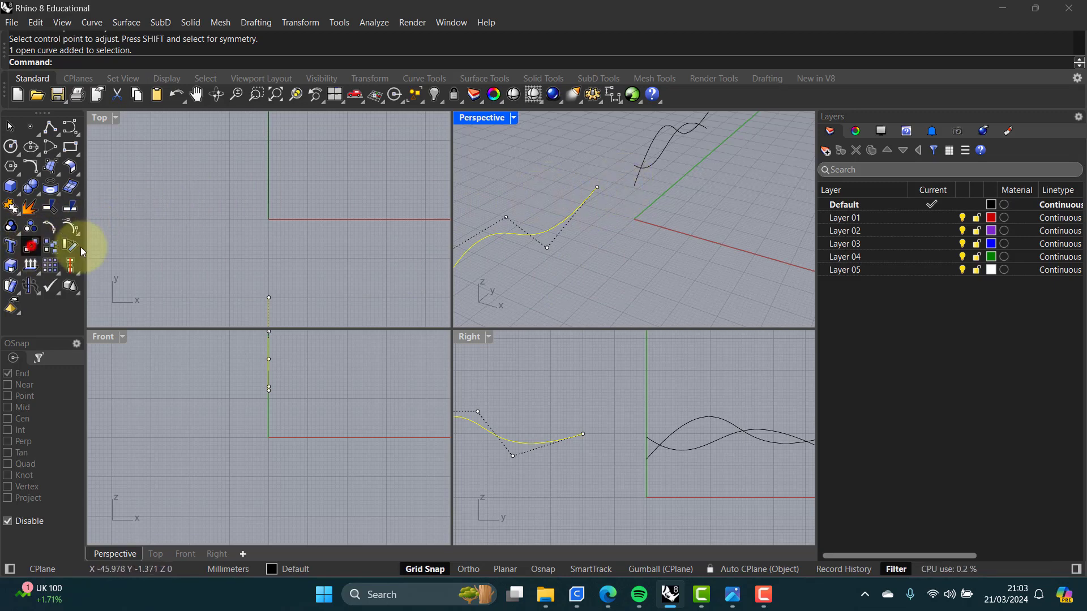
{"action": "left_click", "coordinate": [625, 281]}
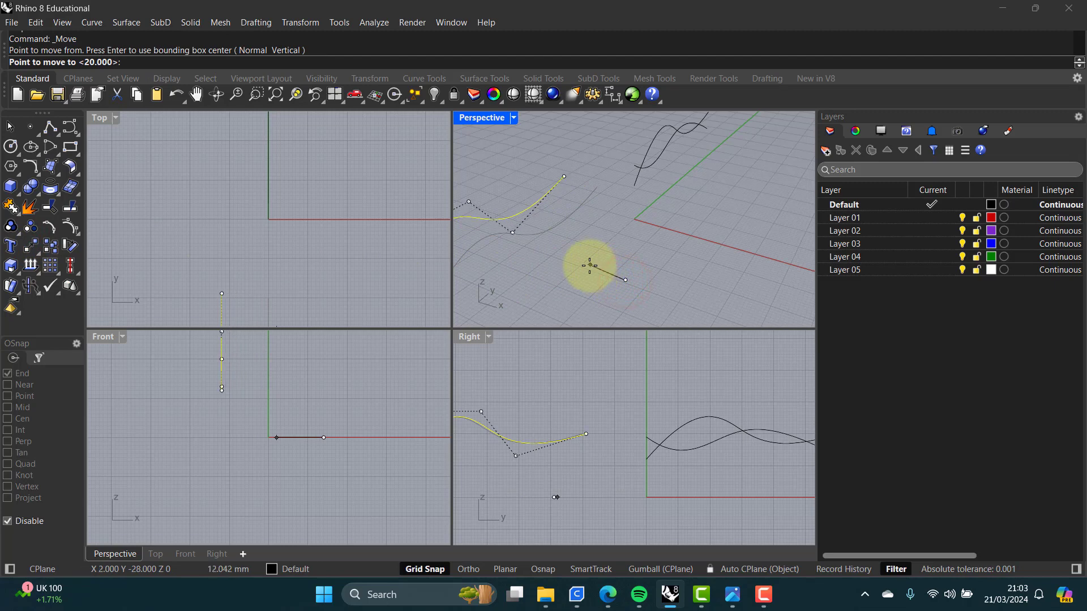
{"action": "left_click", "coordinate": [591, 265]}
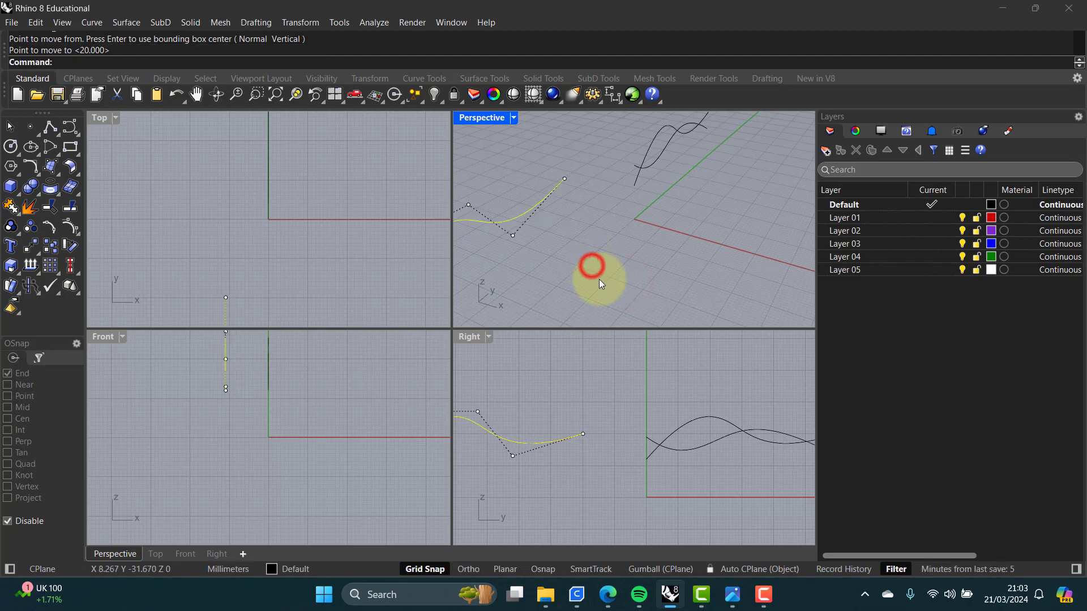
Step: Run BlendCrv from the moved curve's end to the start of the nearest right curve, keeping Curvature at both ends
{"action": "left_click", "coordinate": [340, 287]}
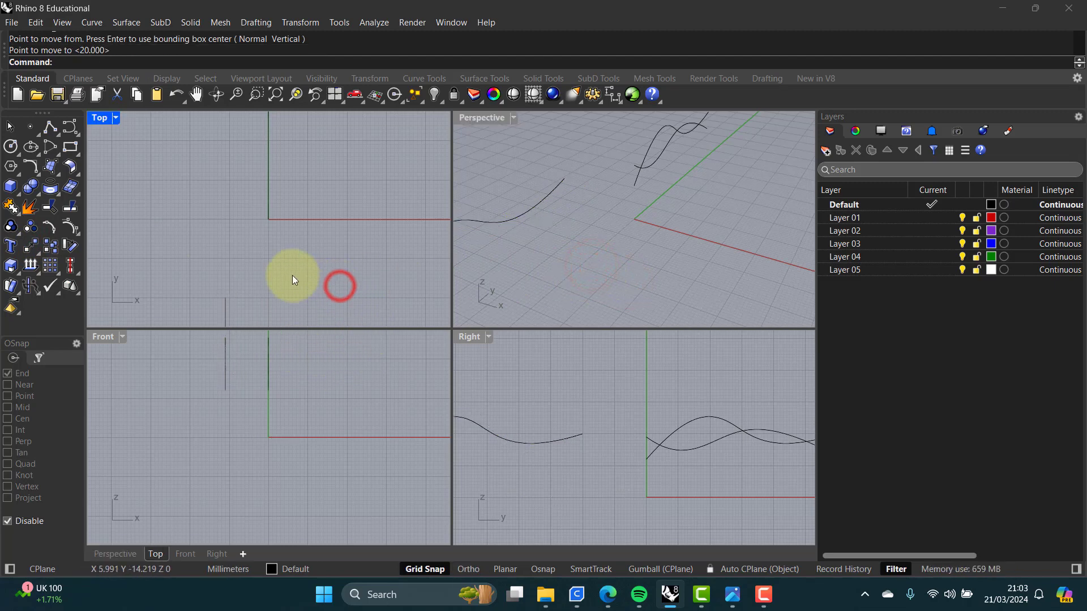
{"action": "right_click_drag", "start_coordinate": [292, 275], "coordinate": [300, 249]}
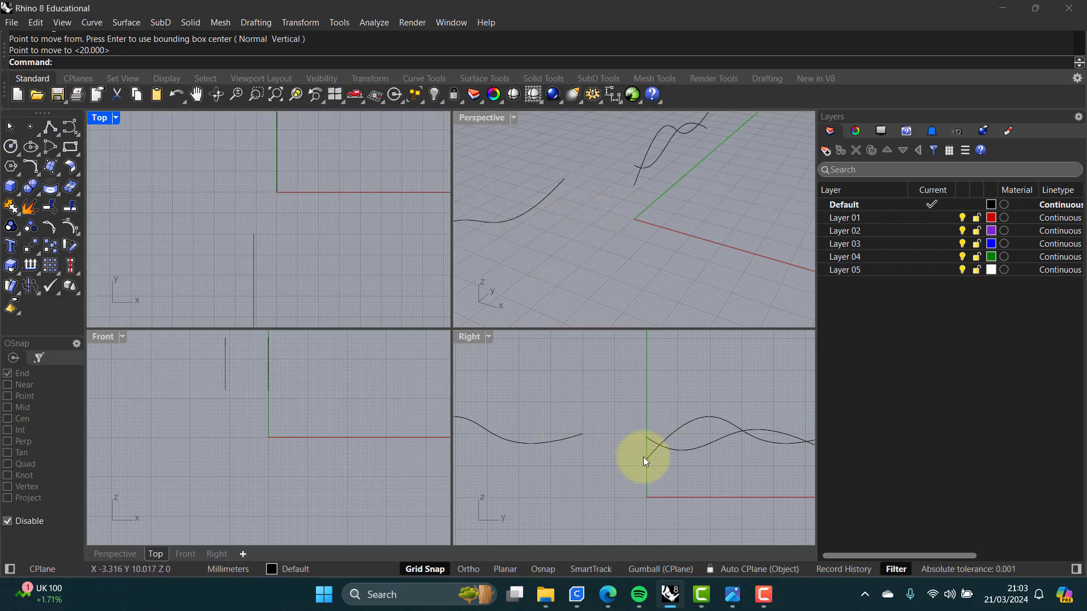
{"action": "right_click_drag", "start_coordinate": [606, 199], "coordinate": [590, 217]}
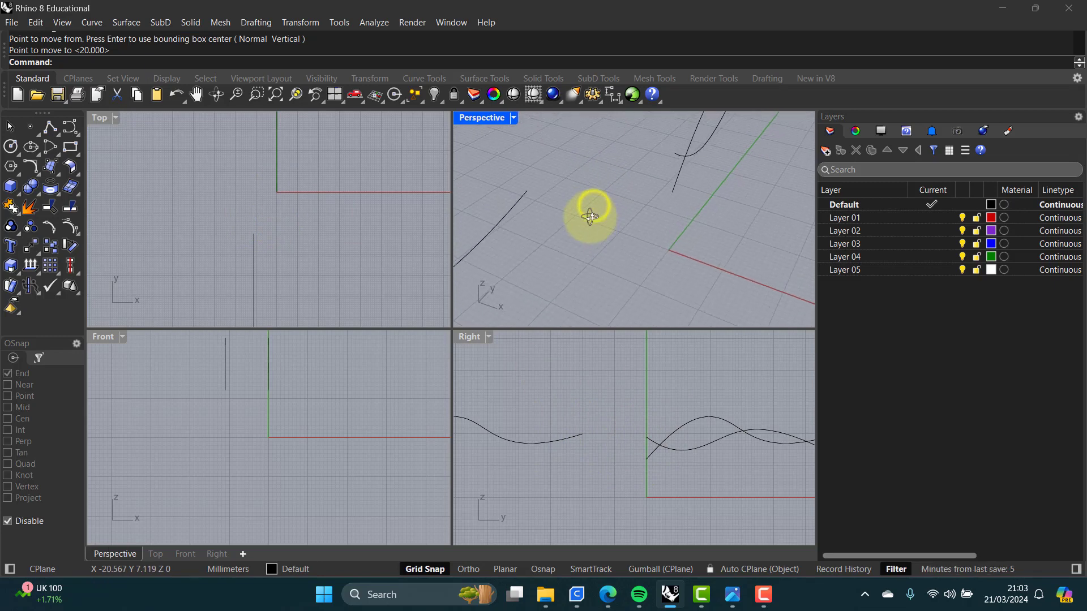
{"action": "double_click", "coordinate": [484, 117]}
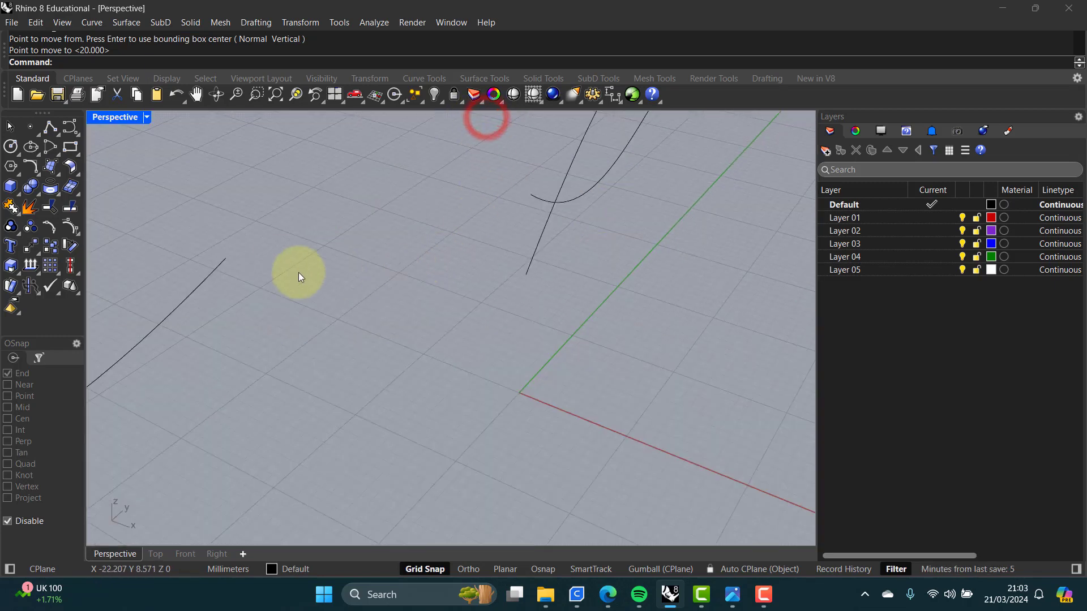
{"action": "type", "text": "Blen"}
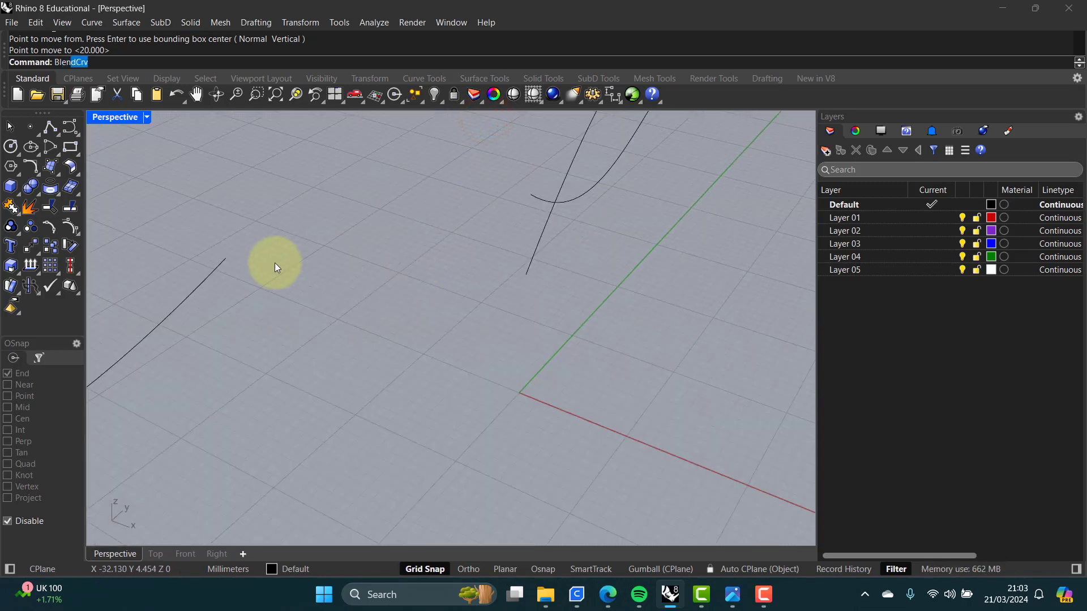
{"action": "type", "text": "dSrf"}
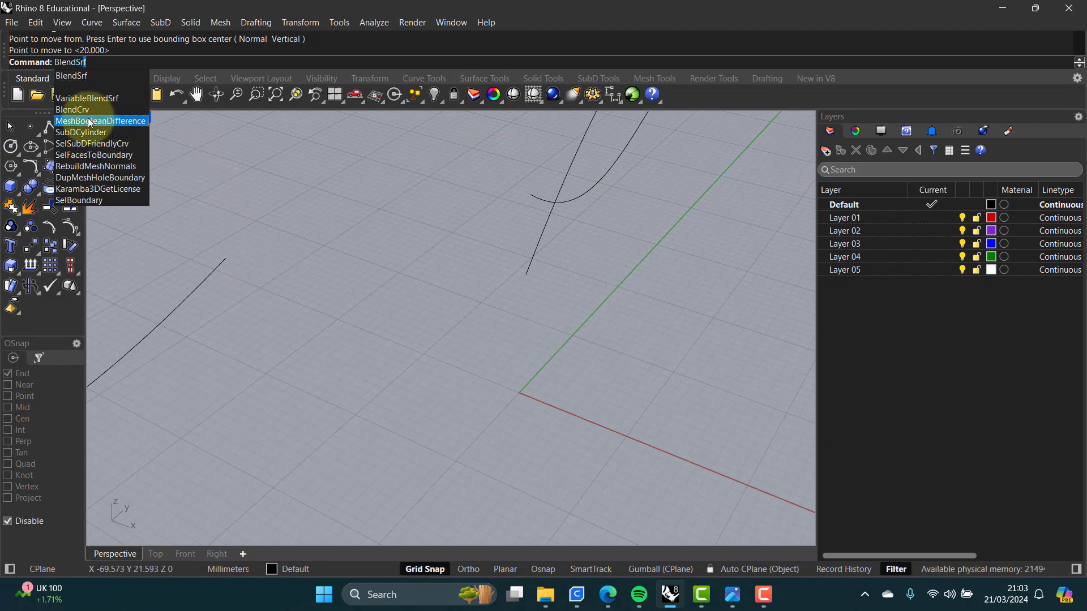
{"action": "left_click", "coordinate": [72, 109]}
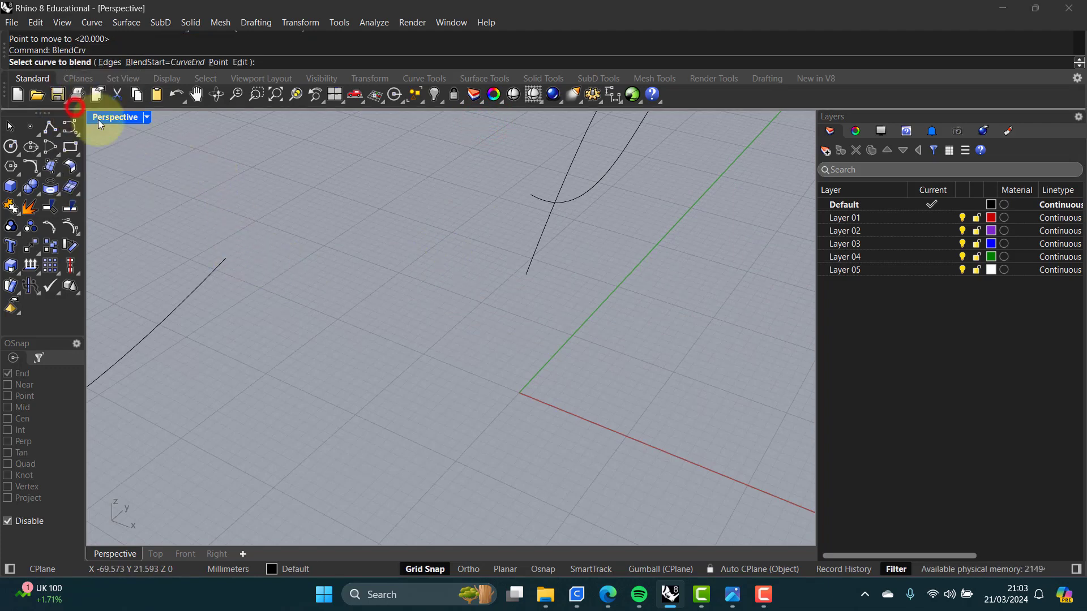
{"action": "left_click", "coordinate": [216, 267]}
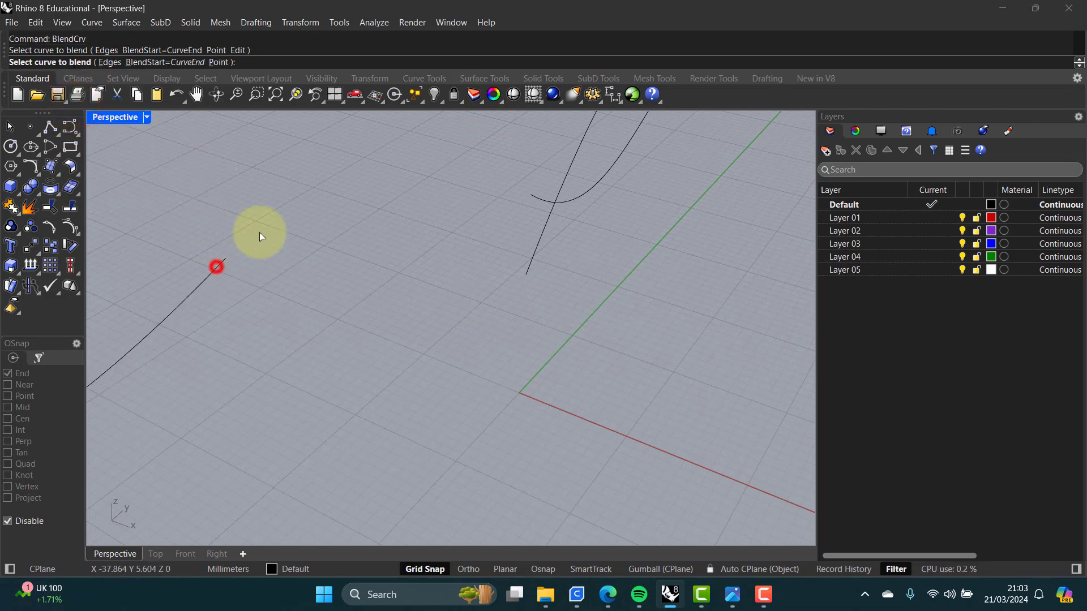
{"action": "left_click", "coordinate": [530, 264]}
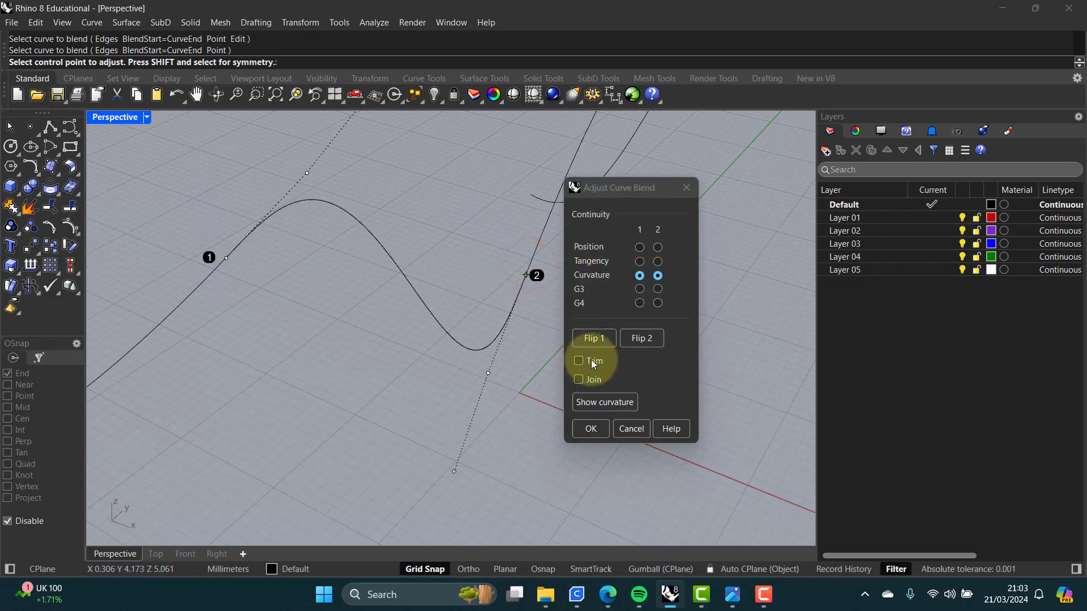
{"action": "left_click", "coordinate": [592, 429]}
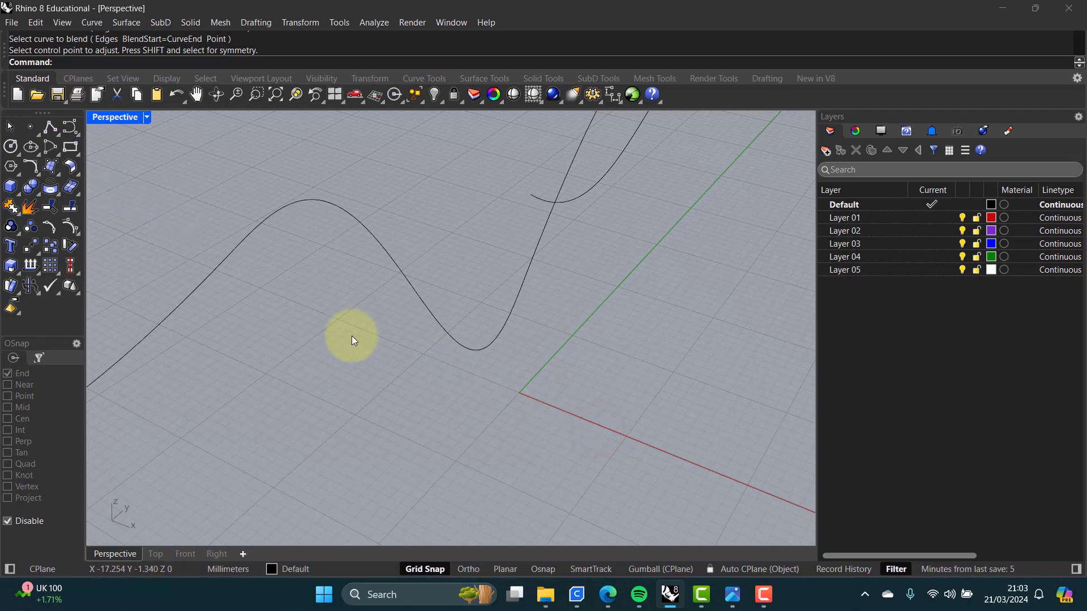
Step: Join the moved curve, the blend curve and the right curve into one curve
{"action": "scroll", "coordinate": [381, 370], "scroll_direction": "down", "scroll_amount": 2}
{"action": "mouse_move", "coordinate": [381, 370]}
{"action": "right_mouse_down"}
{"action": "mouse_move", "coordinate": [474, 368]}
{"action": "mouse_move", "coordinate": [459, 315]}
{"action": "mouse_move", "coordinate": [419, 328]}
{"action": "mouse_move", "coordinate": [373, 383]}
{"action": "mouse_move", "coordinate": [367, 421]}
{"action": "mouse_move", "coordinate": [418, 419]}
{"action": "mouse_move", "coordinate": [492, 340]}
{"action": "mouse_move", "coordinate": [529, 320]}
{"action": "mouse_move", "coordinate": [451, 357]}
{"action": "mouse_move", "coordinate": [364, 371]}
{"action": "right_mouse_up"}
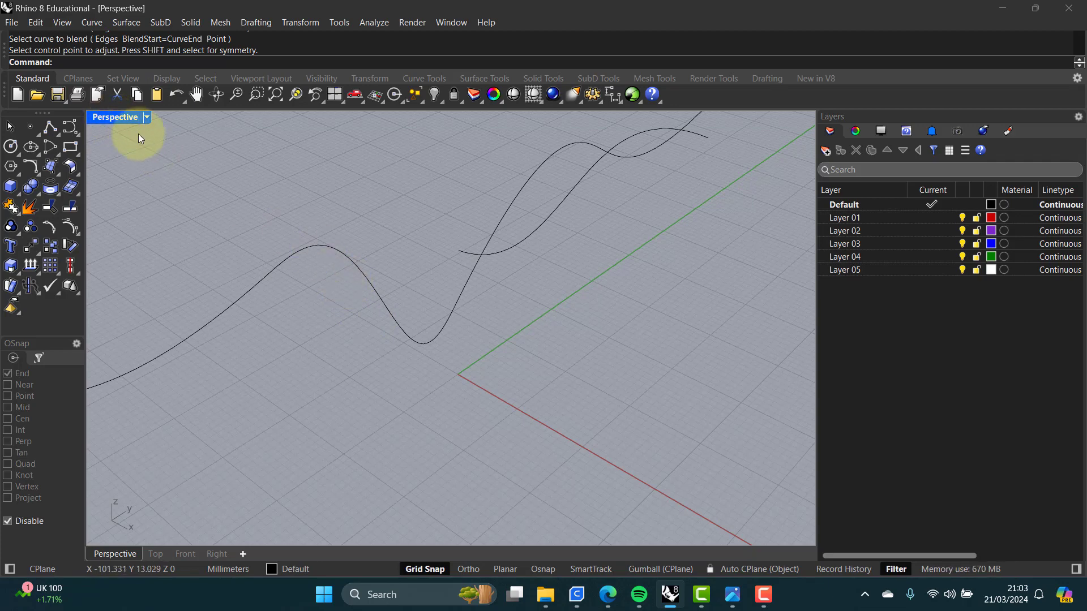
{"action": "left_click", "coordinate": [409, 331]}
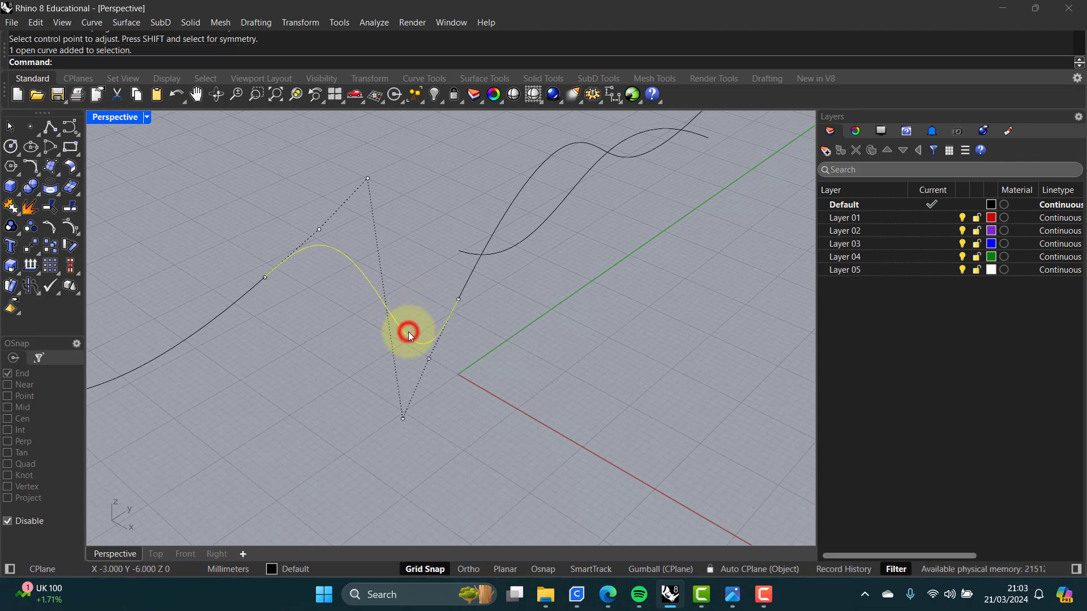
{"action": "left_click", "coordinate": [332, 331]}
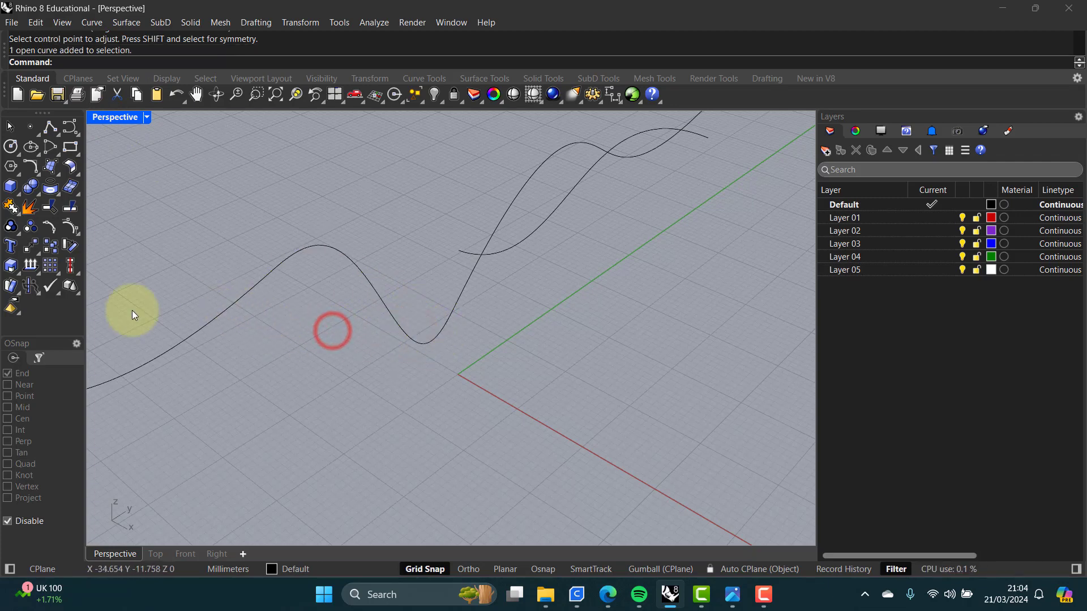
{"action": "left_click", "coordinate": [10, 207]}
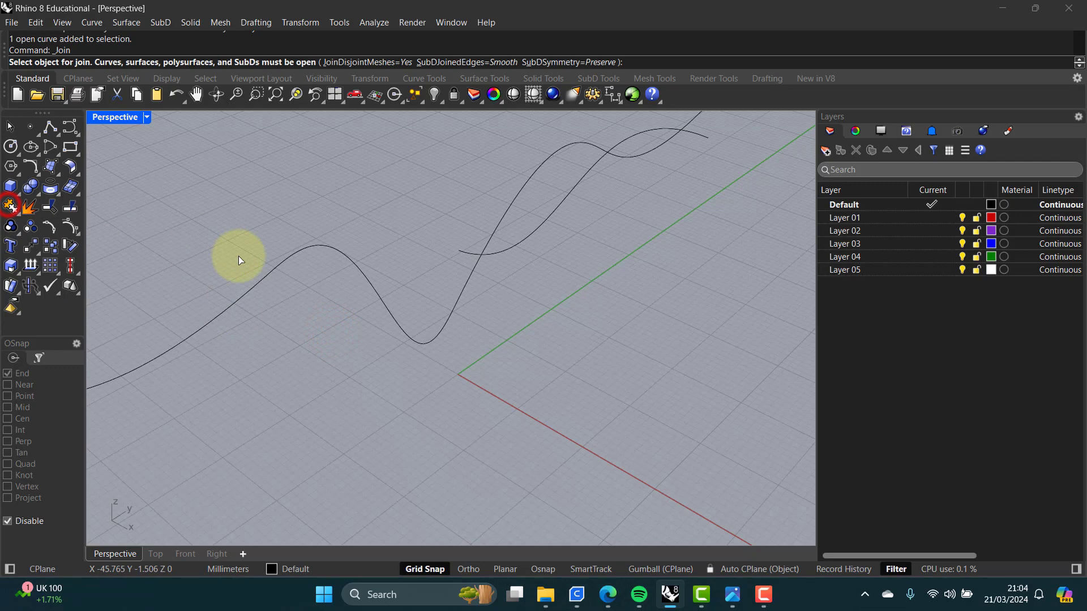
{"action": "left_click", "coordinate": [253, 288]}
{"action": "left_click", "coordinate": [301, 249]}
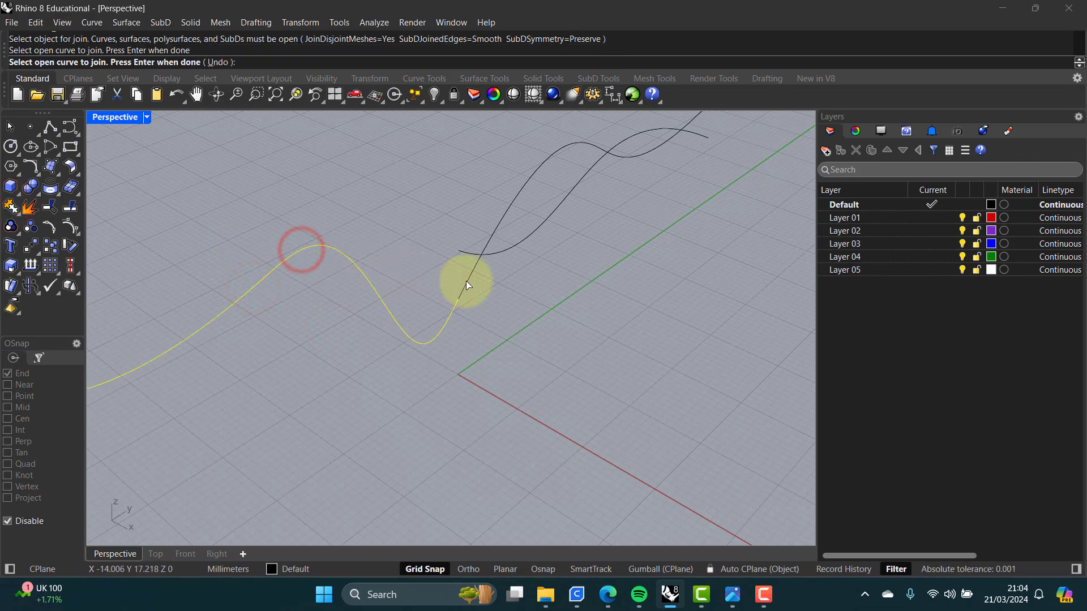
{"action": "left_click", "coordinate": [466, 280]}
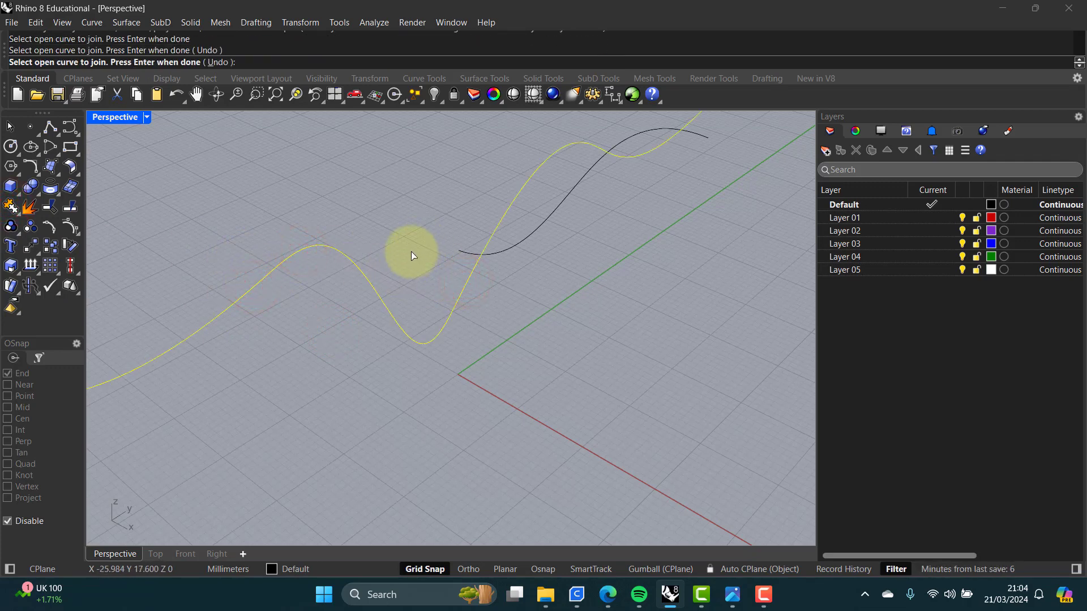
{"action": "key", "text": "Return"}
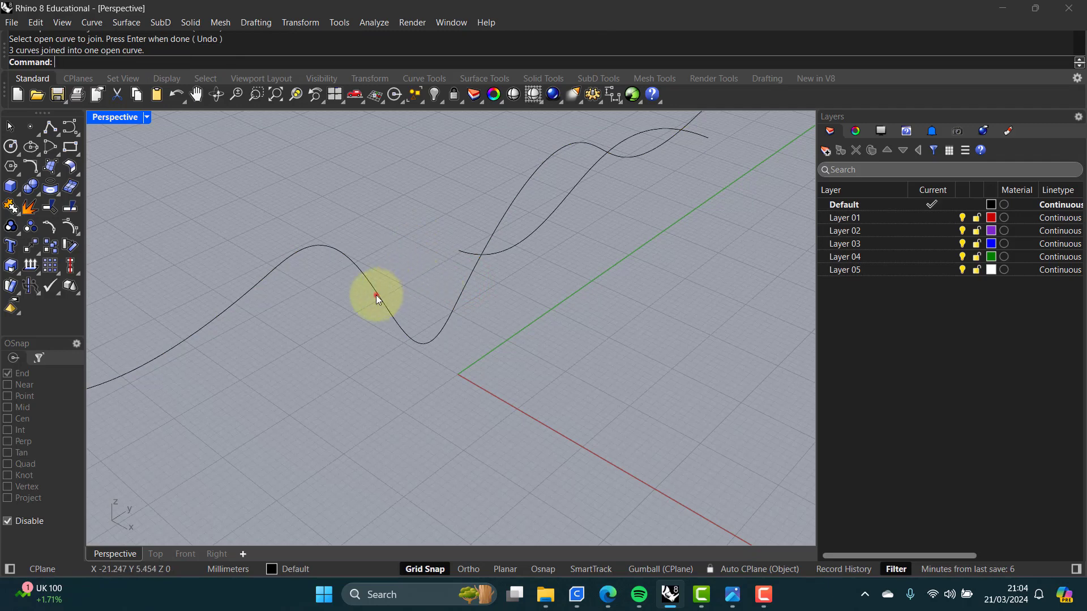
{"action": "left_click", "coordinate": [376, 294]}
{"action": "left_click", "coordinate": [416, 260]}
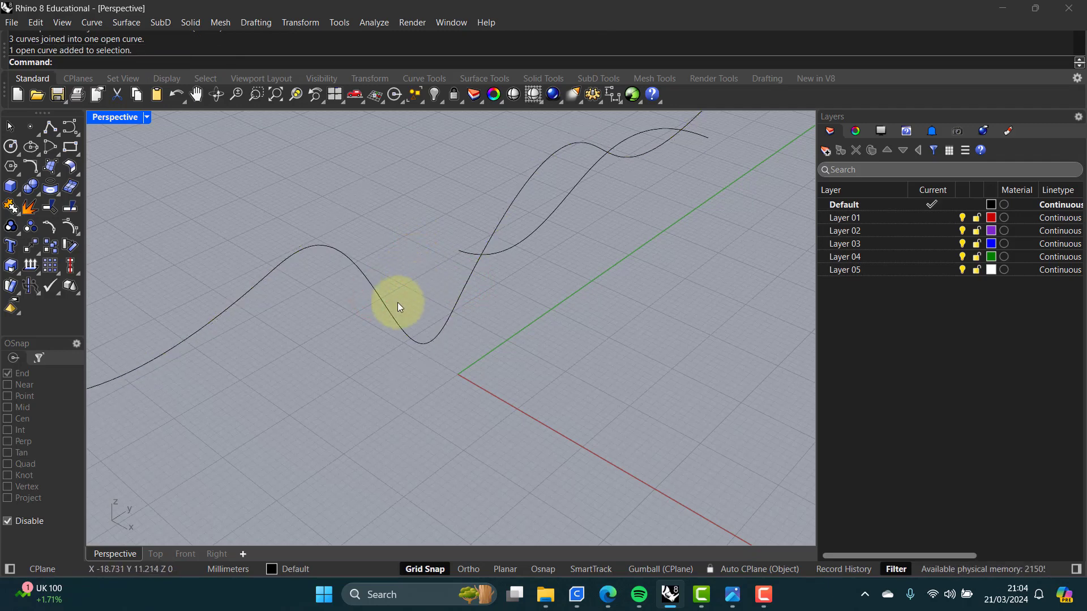
Step: Undo the join and the blend curve, then delete the moved left curve
{"action": "key", "text": "ctrl+z"}
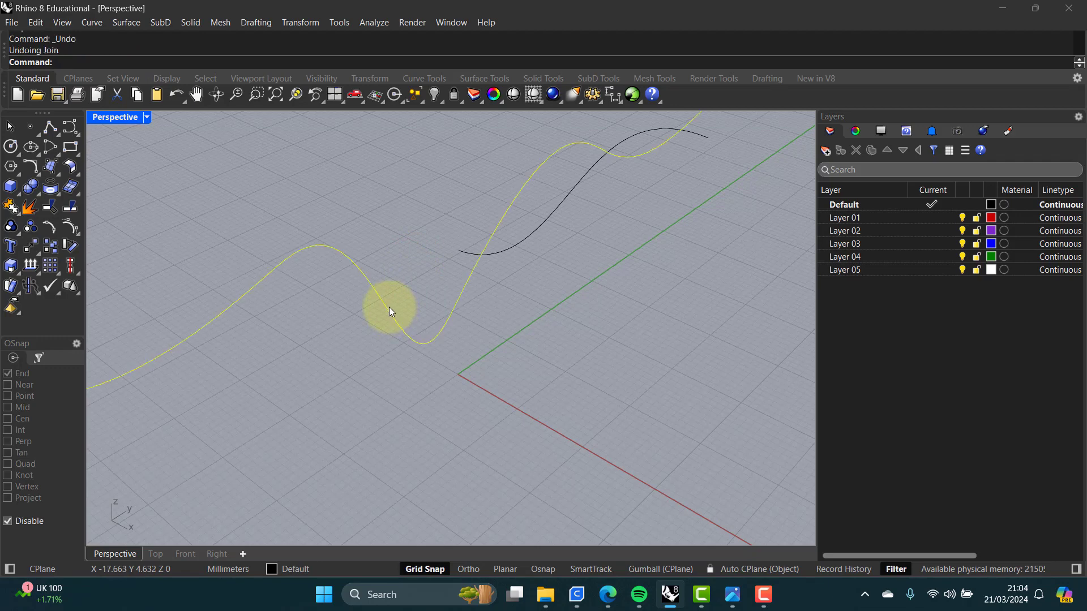
{"action": "key", "text": "ctrl+z"}
{"action": "left_click", "coordinate": [378, 310]}
{"action": "left_click", "coordinate": [234, 304]}
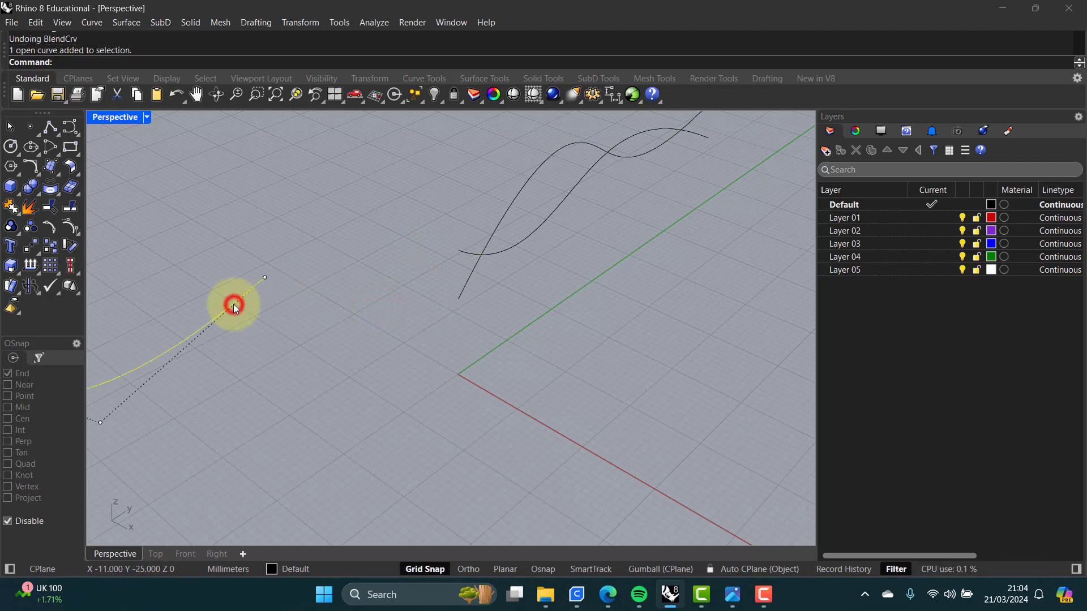
{"action": "key", "text": "Delete"}
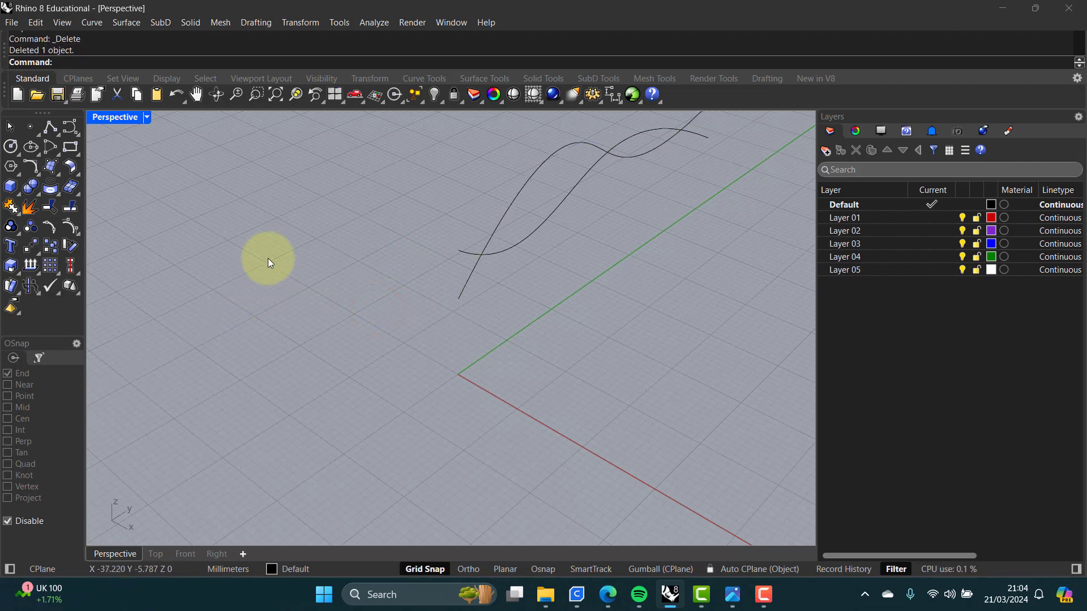
Step: Move the remaining left curve 60 mm in the X direction in the Top view
{"action": "double_click", "coordinate": [114, 117]}
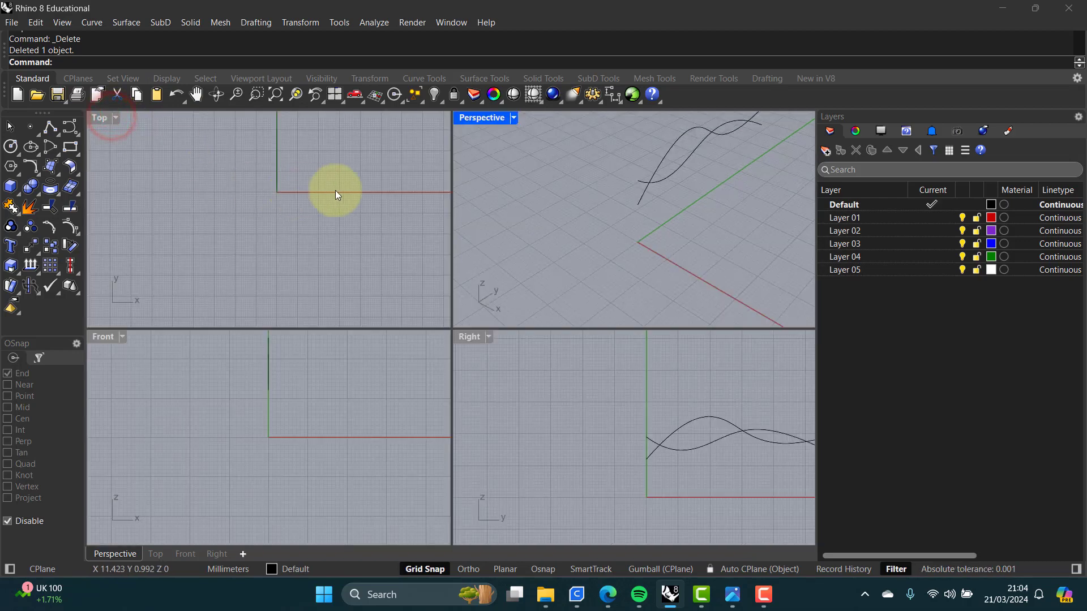
{"action": "scroll", "coordinate": [302, 186], "scroll_direction": "down", "scroll_amount": 6}
{"action": "right_click_drag", "start_coordinate": [324, 171], "coordinate": [219, 244]}
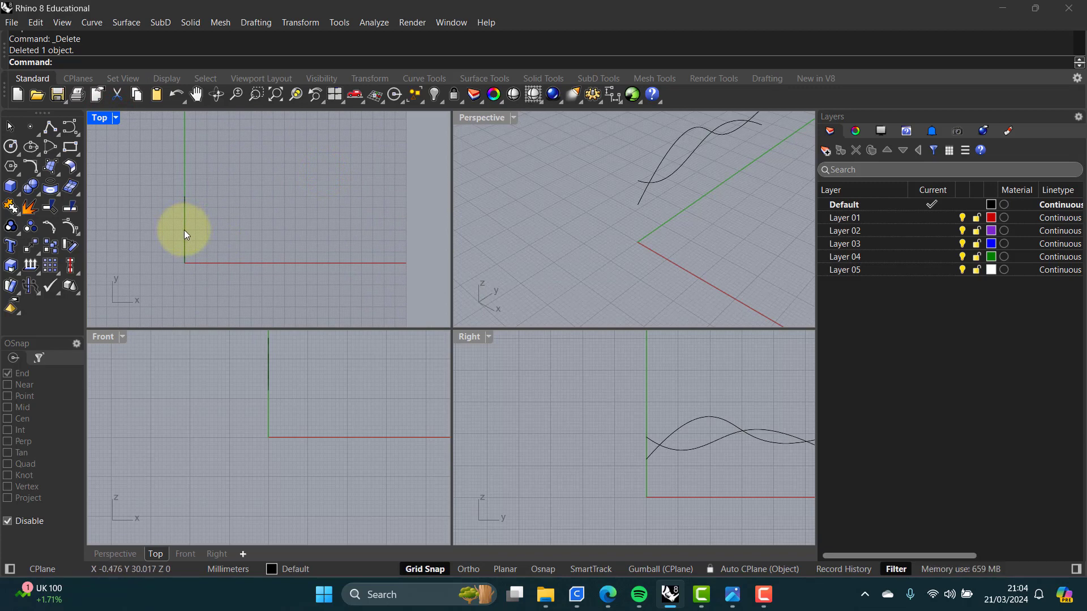
{"action": "left_click", "coordinate": [184, 233]}
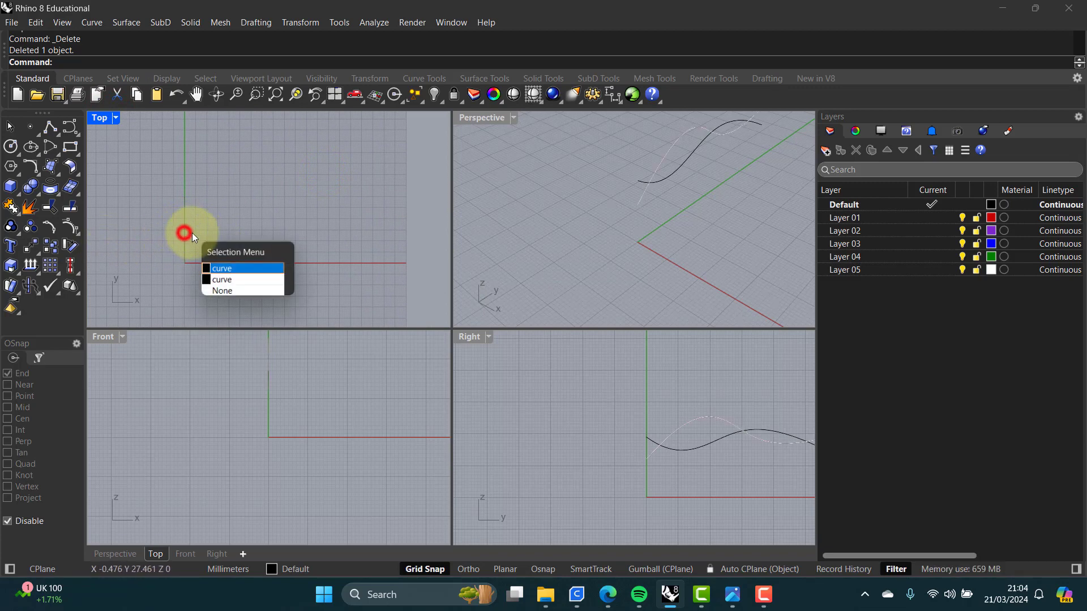
{"action": "left_click", "coordinate": [227, 266]}
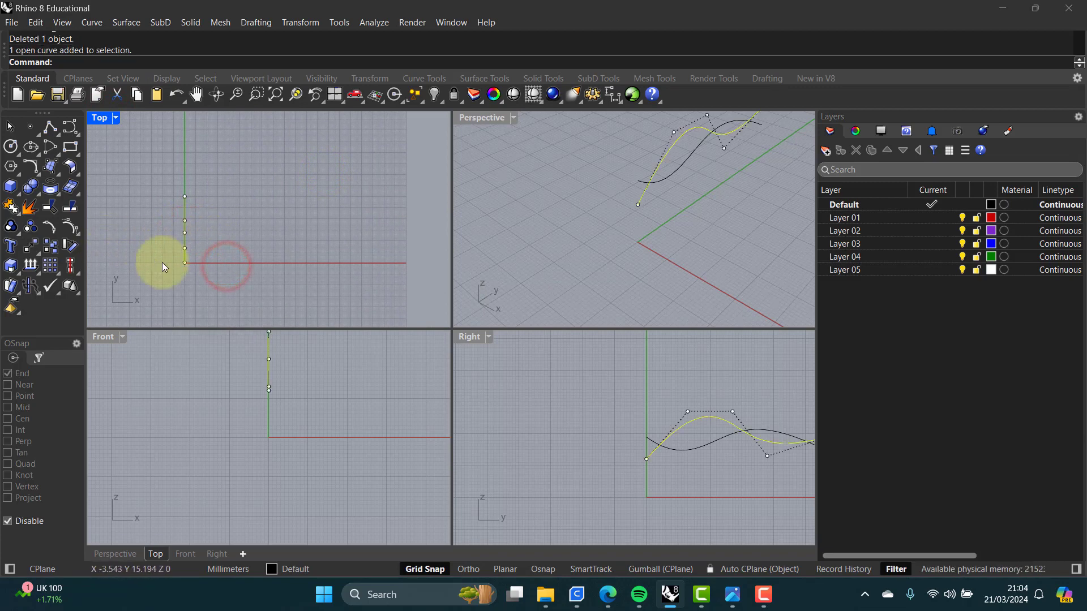
{"action": "left_click", "coordinate": [31, 246]}
{"action": "scroll", "coordinate": [199, 214], "scroll_direction": "up", "scroll_amount": 4}
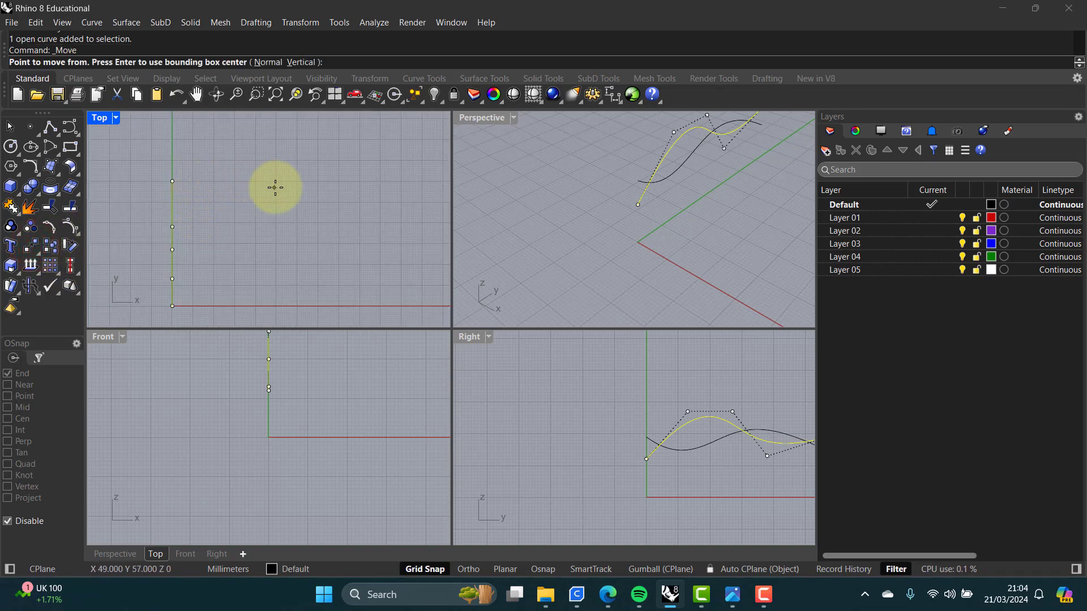
{"action": "scroll", "coordinate": [274, 184], "scroll_direction": "up", "scroll_amount": 1}
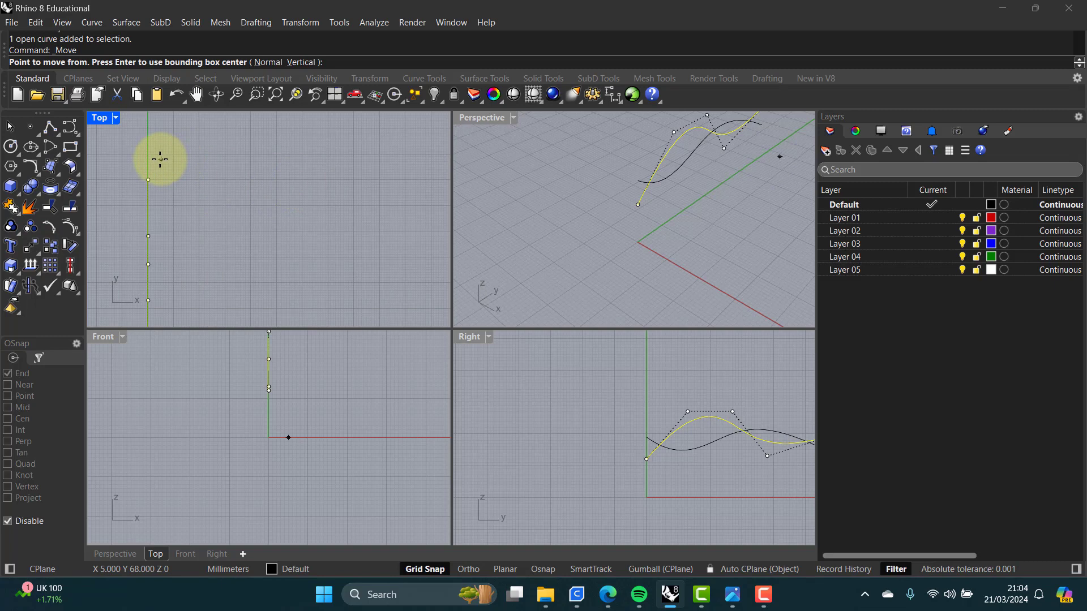
{"action": "double_click", "coordinate": [99, 117]}
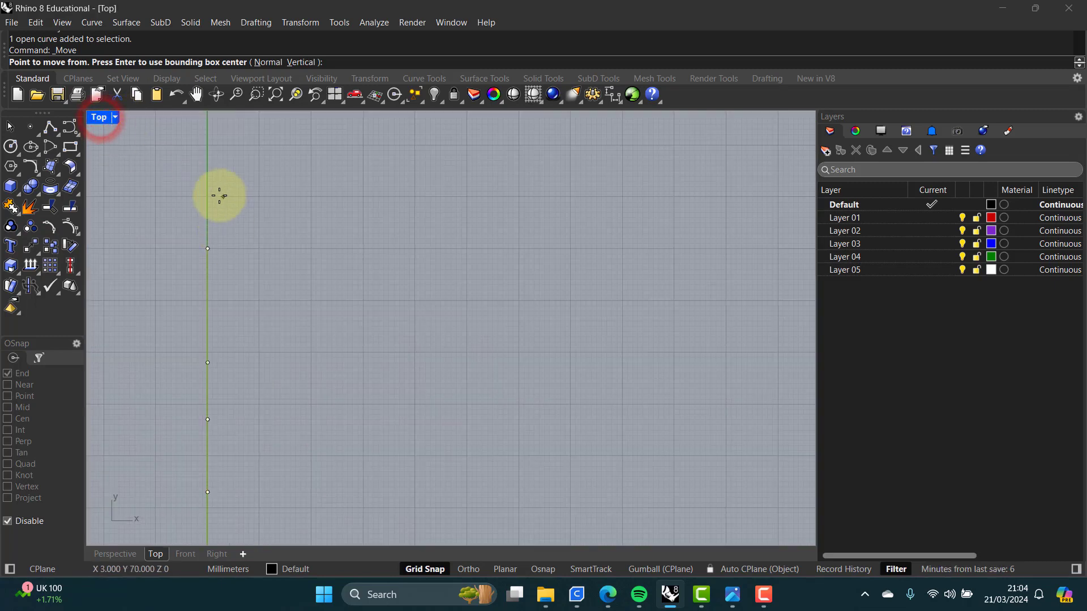
{"action": "left_click", "coordinate": [207, 196]}
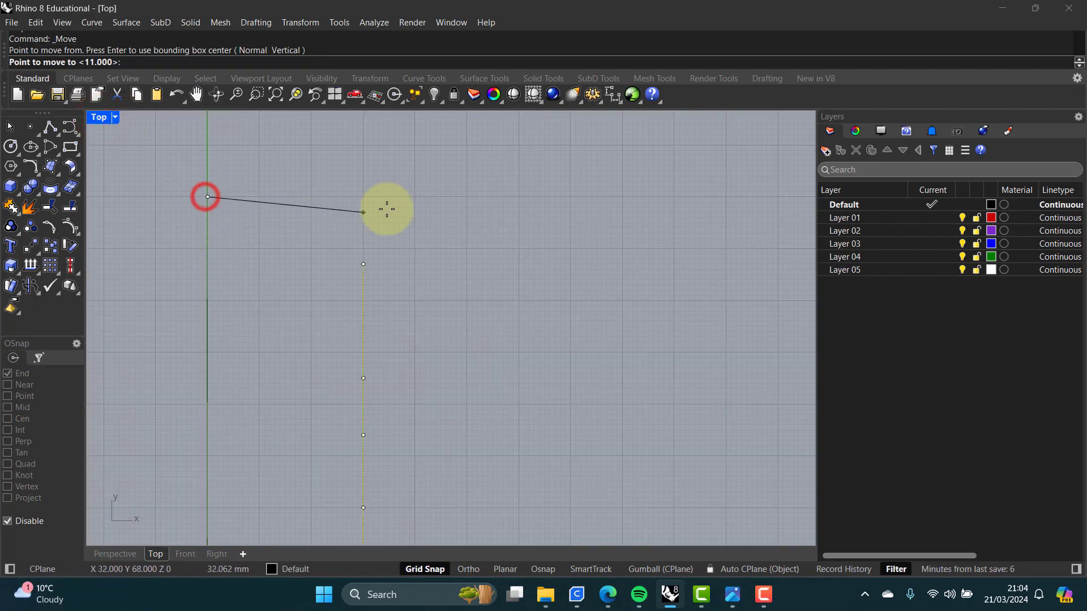
{"action": "left_click", "coordinate": [519, 197]}
{"action": "key", "text": "Return"}
{"action": "scroll", "coordinate": [495, 235], "scroll_direction": "down", "scroll_amount": 4}
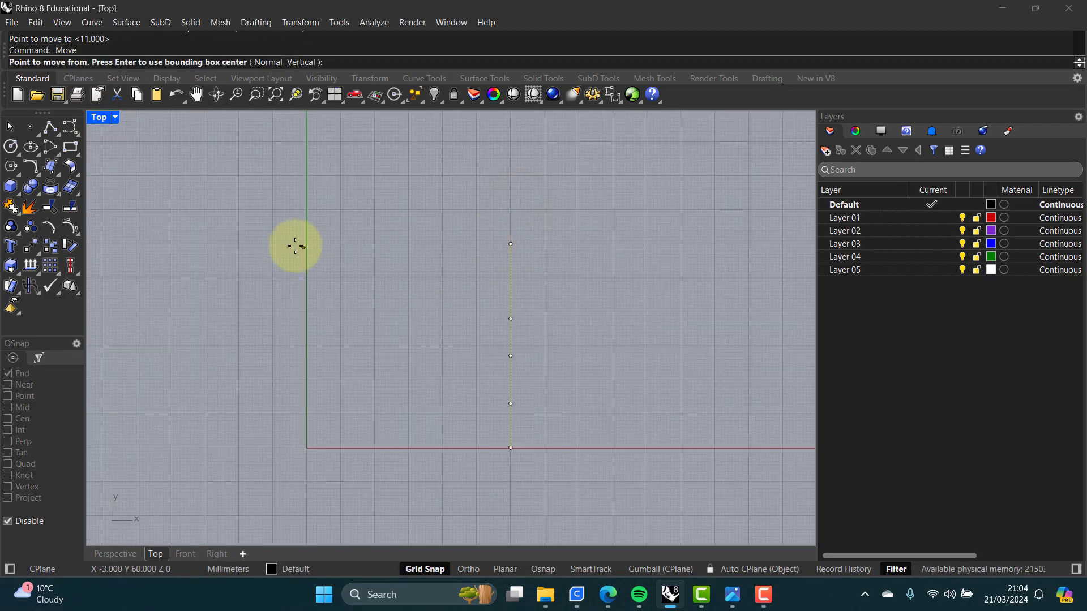
{"action": "key", "text": "Escape"}
{"action": "key", "text": "Escape"}
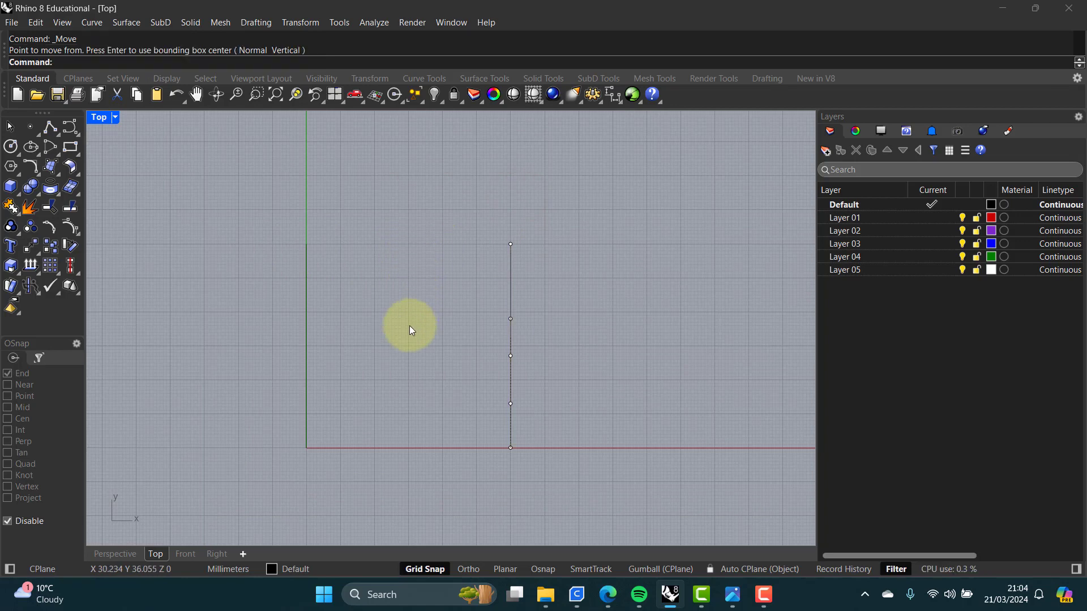
Step: Loft a Normal-style surface between the two curves
{"action": "scroll", "coordinate": [406, 322], "scroll_direction": "down", "scroll_amount": 1}
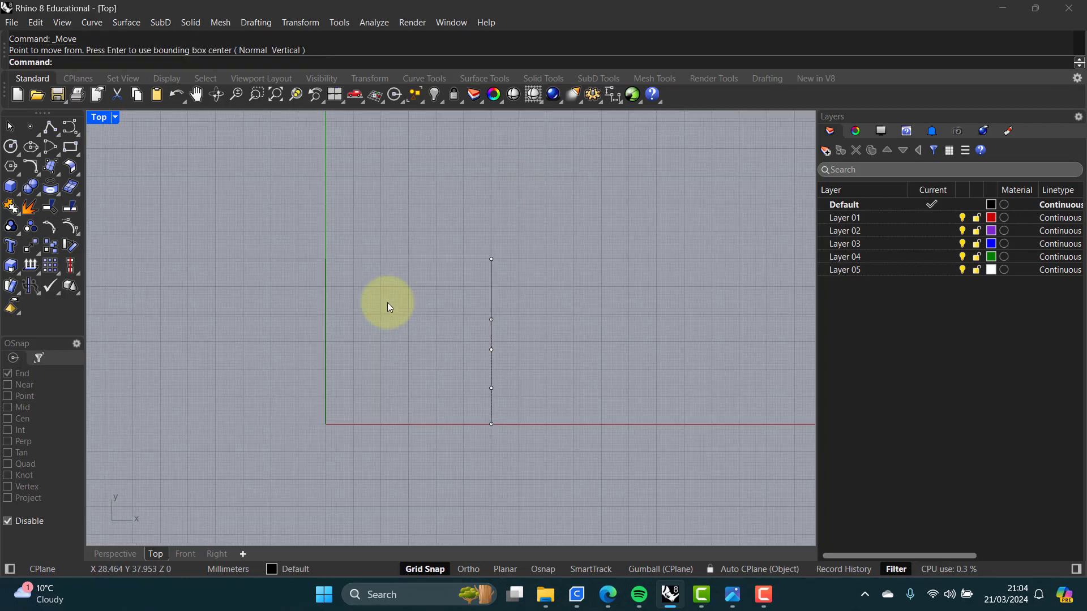
{"action": "double_click", "coordinate": [94, 119]}
{"action": "right_click_drag", "start_coordinate": [640, 202], "coordinate": [536, 214], "text": "shift"}
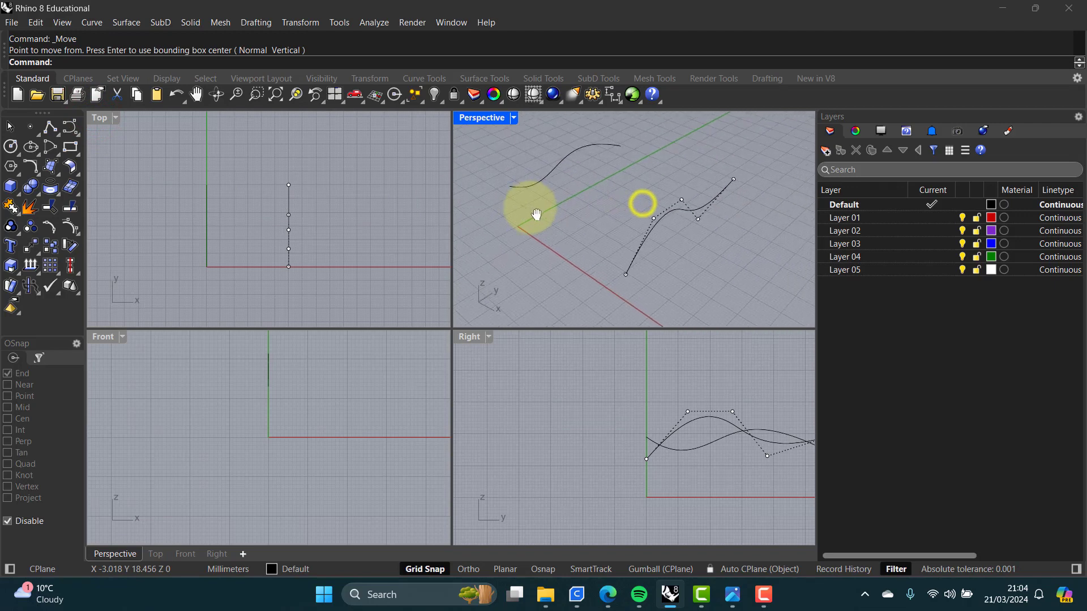
{"action": "double_click", "coordinate": [475, 120]}
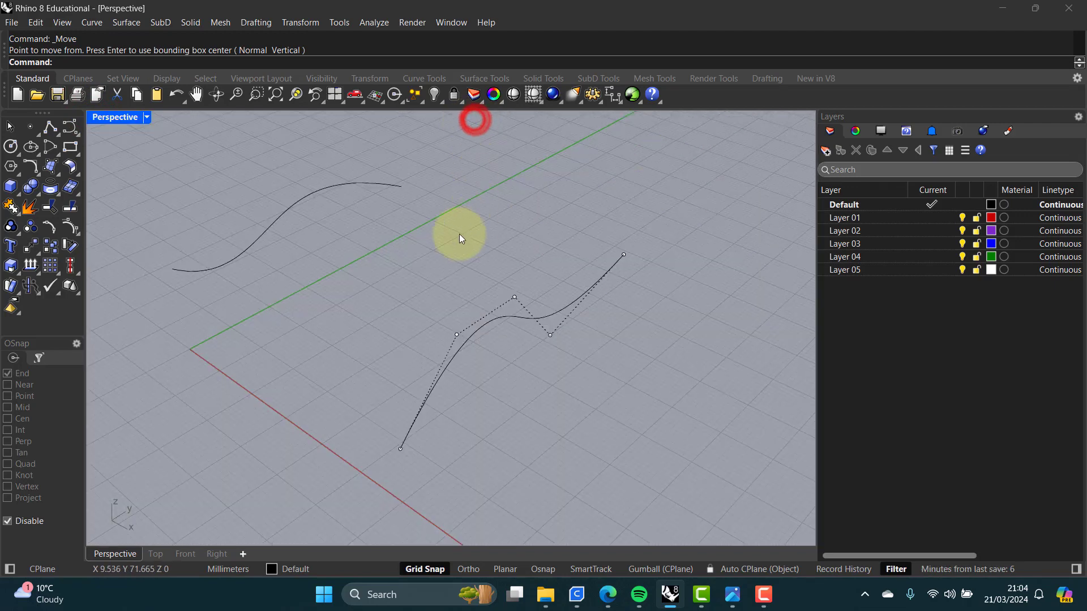
{"action": "key", "text": "Escape"}
{"action": "left_click", "coordinate": [458, 236]}
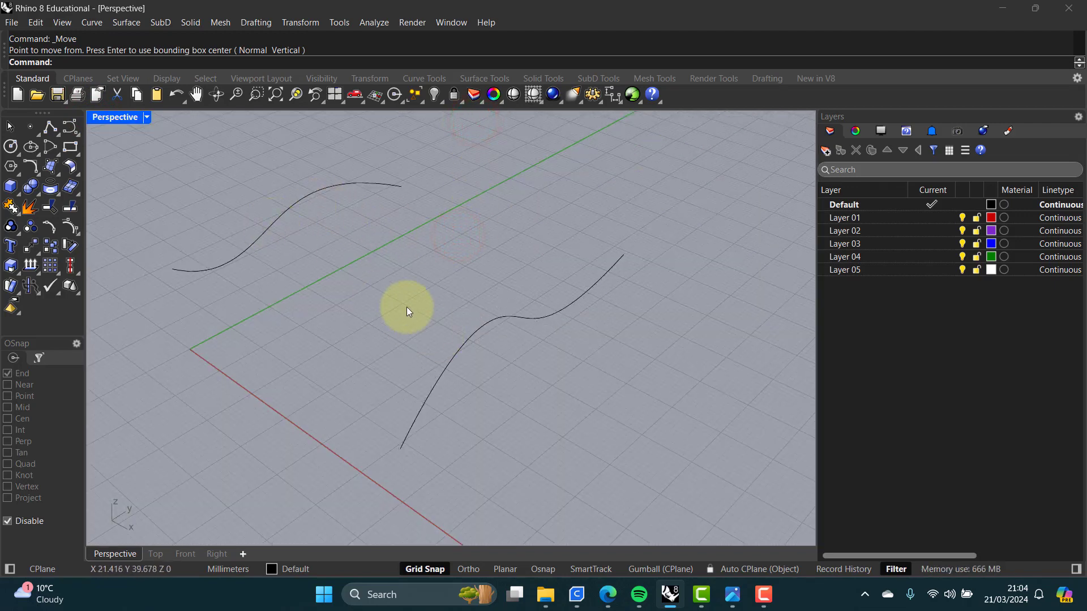
{"action": "key", "text": "Return"}
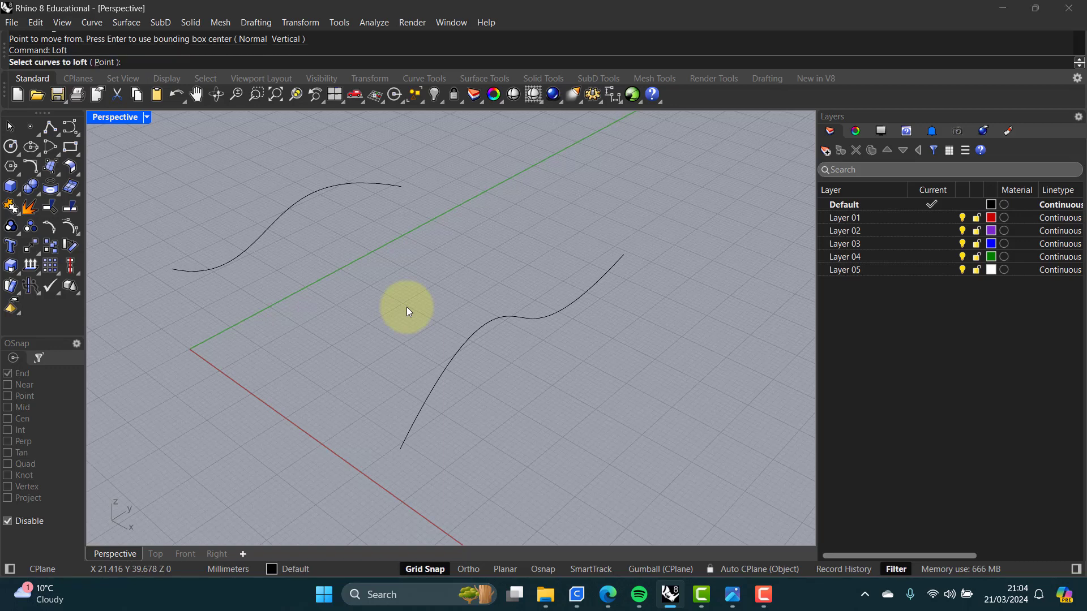
{"action": "left_click", "coordinate": [200, 271]}
{"action": "left_click", "coordinate": [423, 404]}
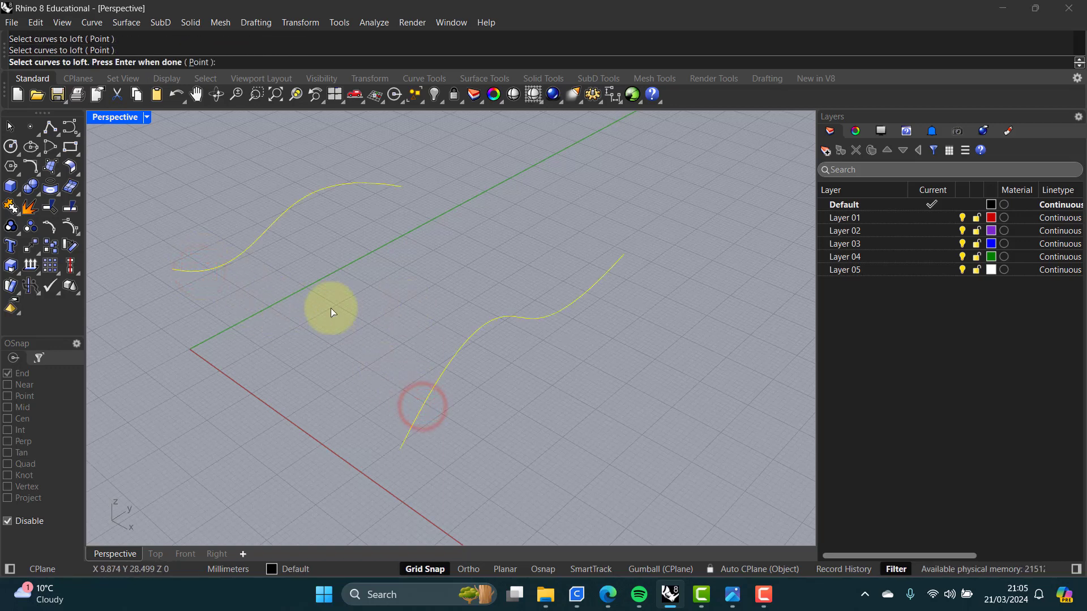
{"action": "key", "text": "Return"}
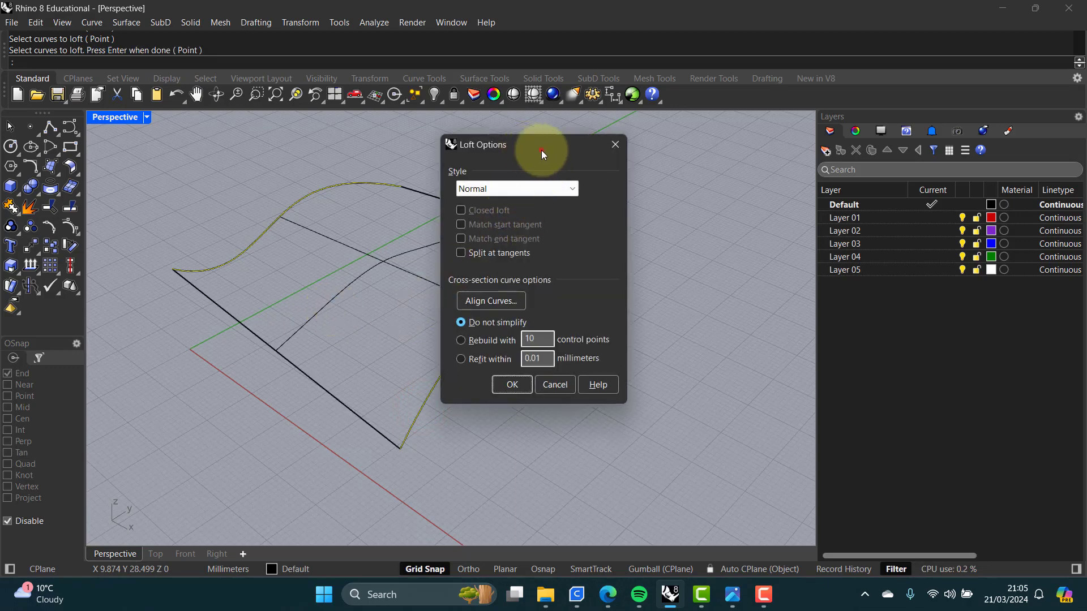
{"action": "left_click_drag", "start_coordinate": [542, 151], "coordinate": [685, 153]}
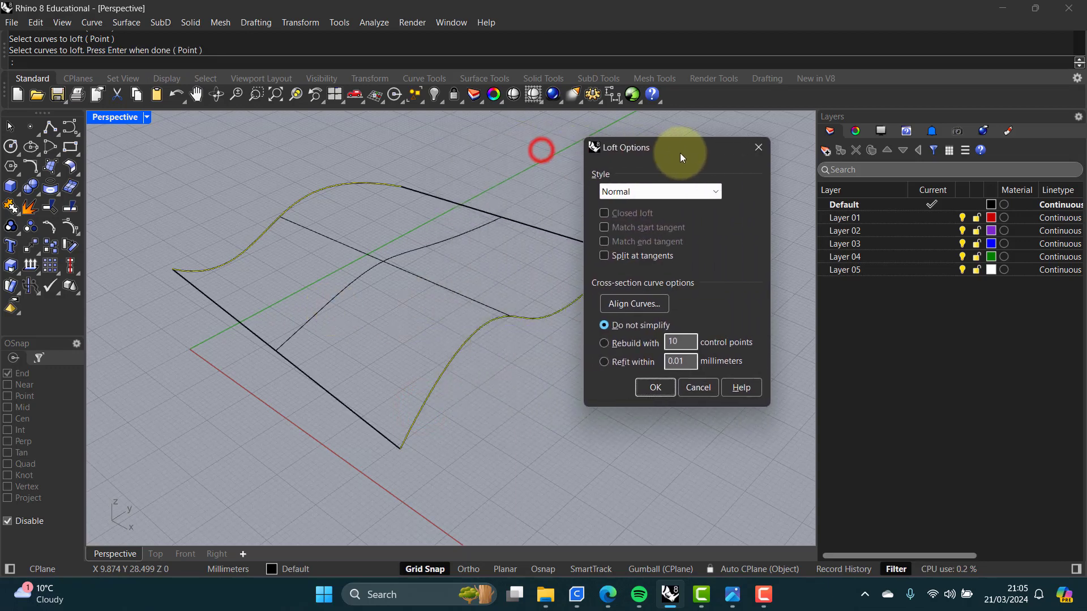
{"action": "left_click", "coordinate": [654, 390]}
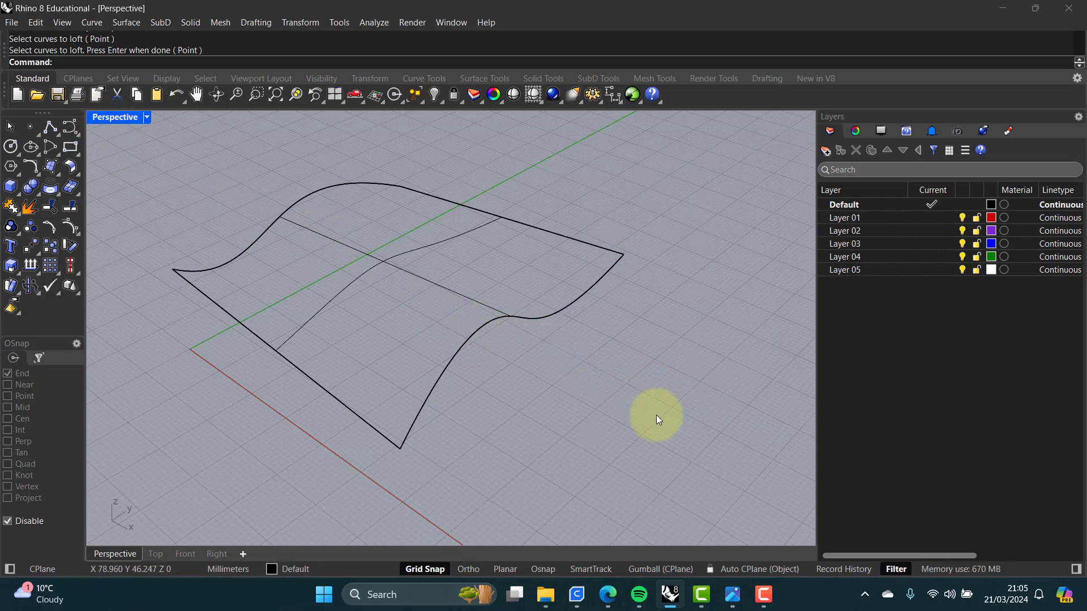
Step: Copy the lofted surface 100 mm in the X direction in the Top view
{"action": "double_click", "coordinate": [111, 119]}
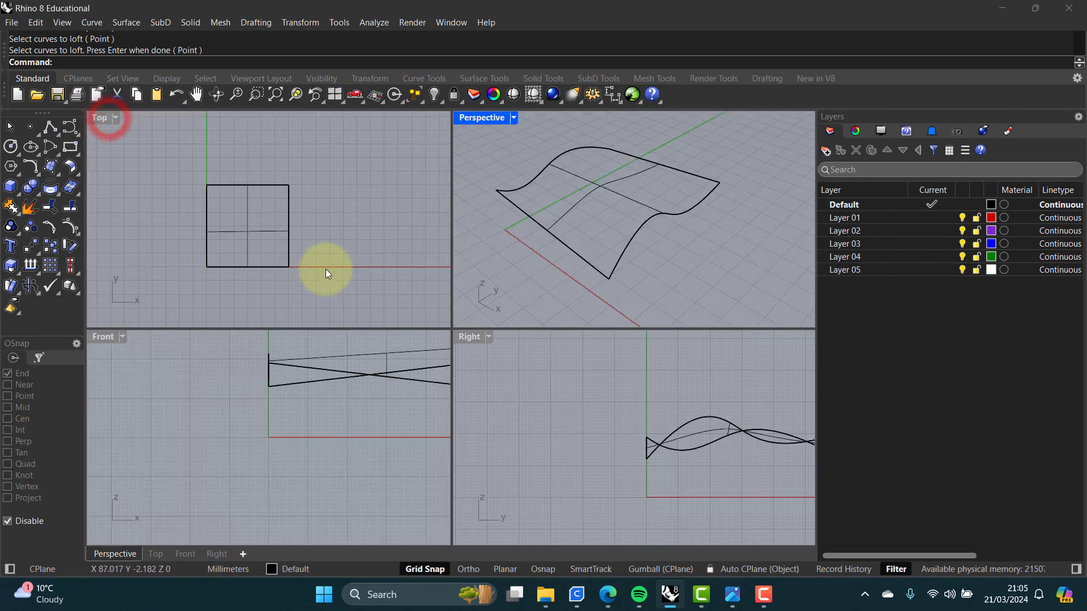
{"action": "double_click", "coordinate": [98, 120]}
{"action": "right_click_drag", "start_coordinate": [364, 279], "coordinate": [194, 271]}
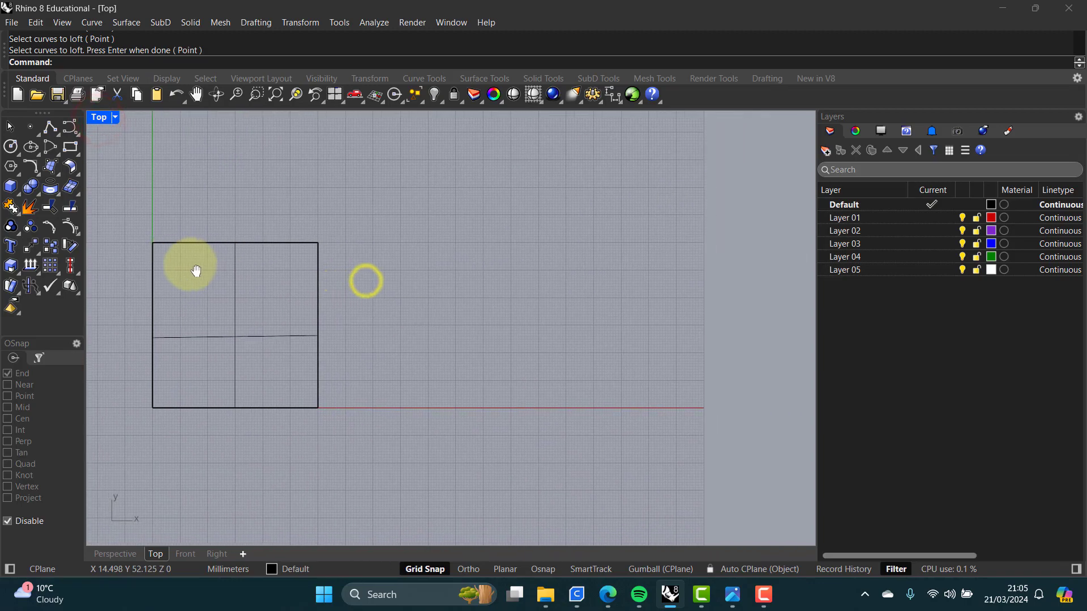
{"action": "left_click", "coordinate": [50, 247]}
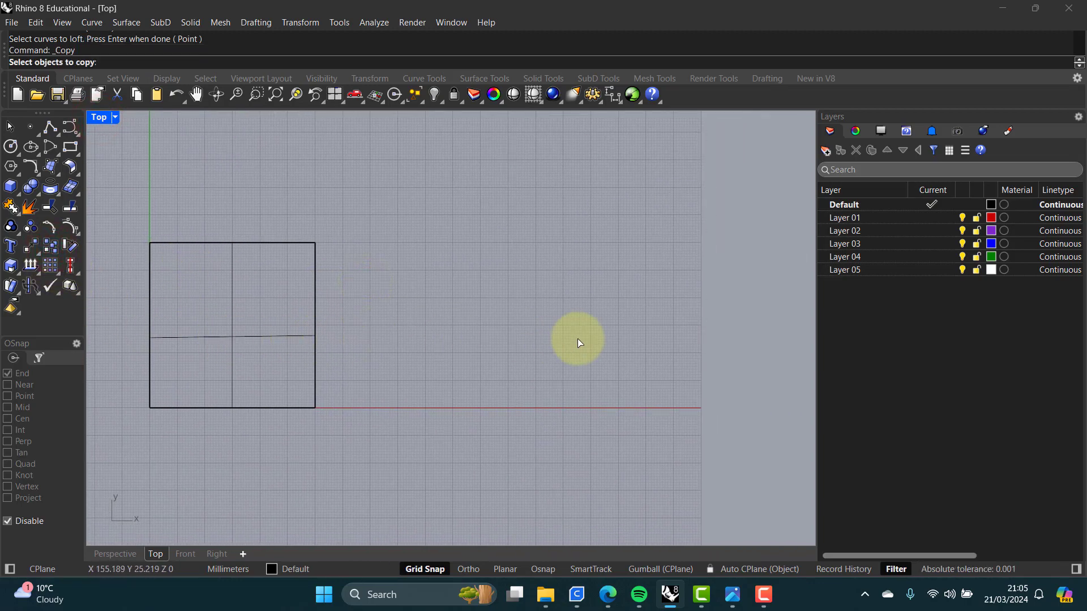
{"action": "left_click", "coordinate": [221, 338]}
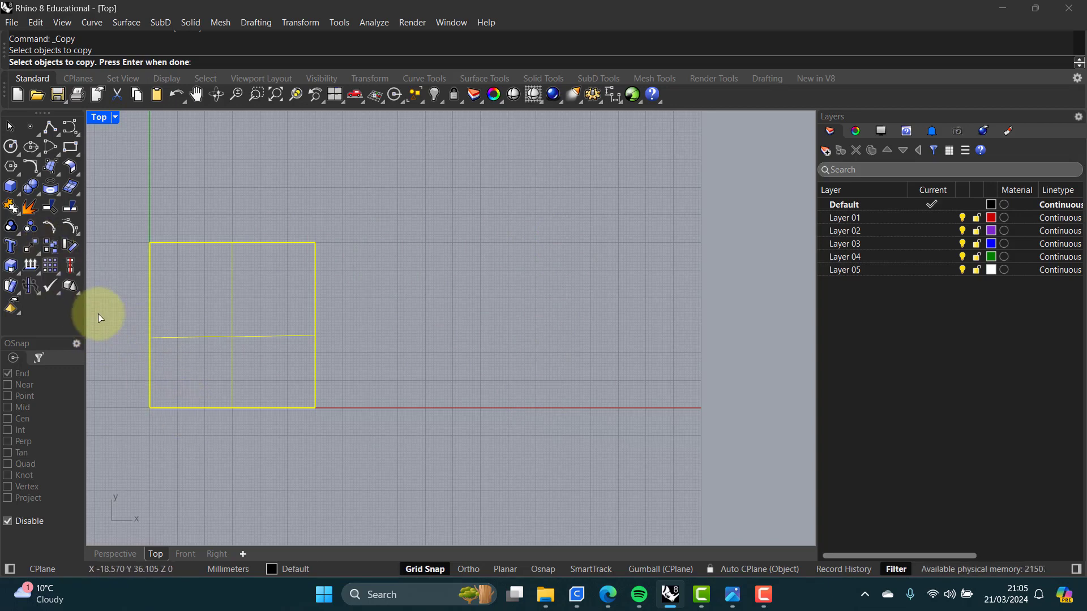
{"action": "key", "text": "Return"}
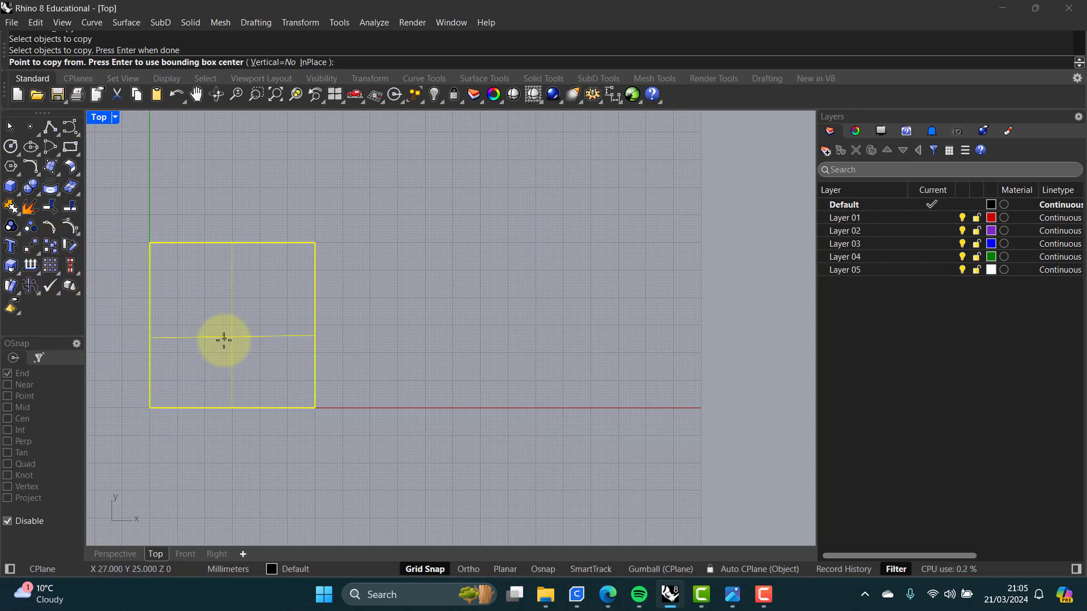
{"action": "left_click", "coordinate": [150, 435]}
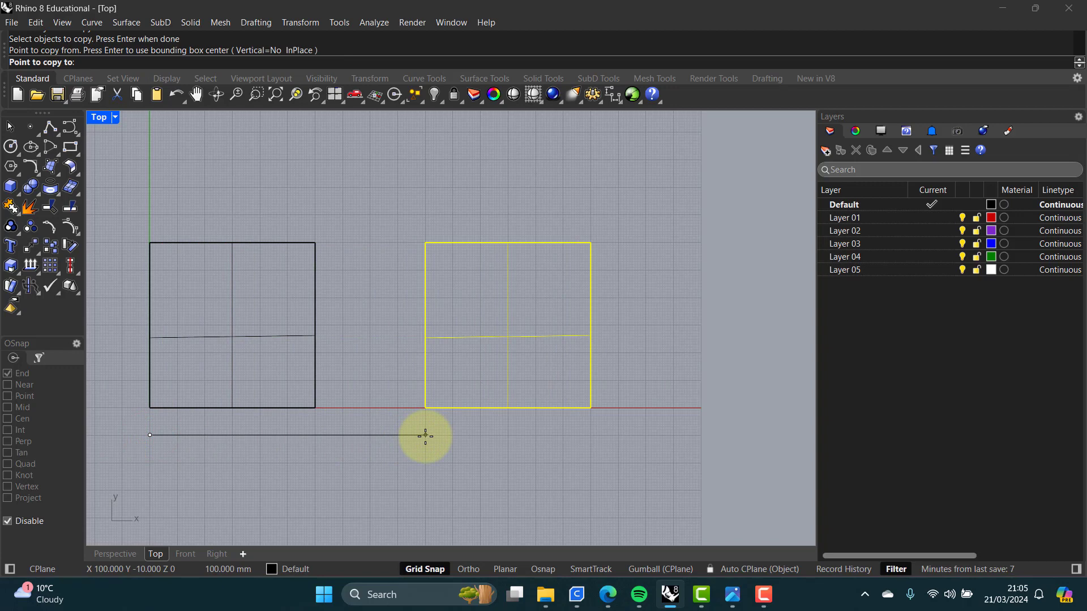
{"action": "left_click", "coordinate": [425, 435]}
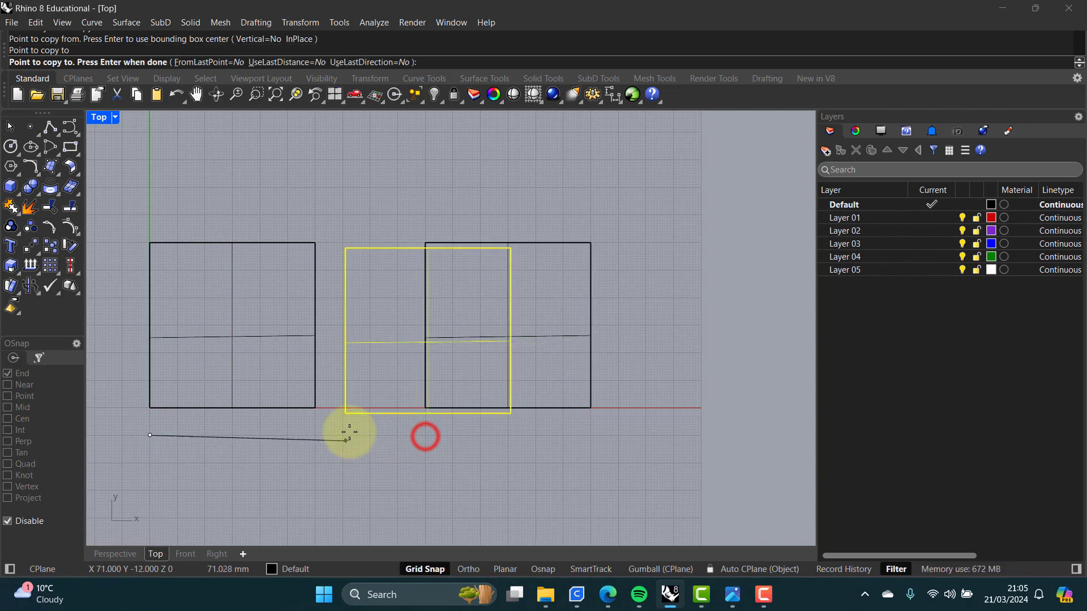
{"action": "key", "text": "Return"}
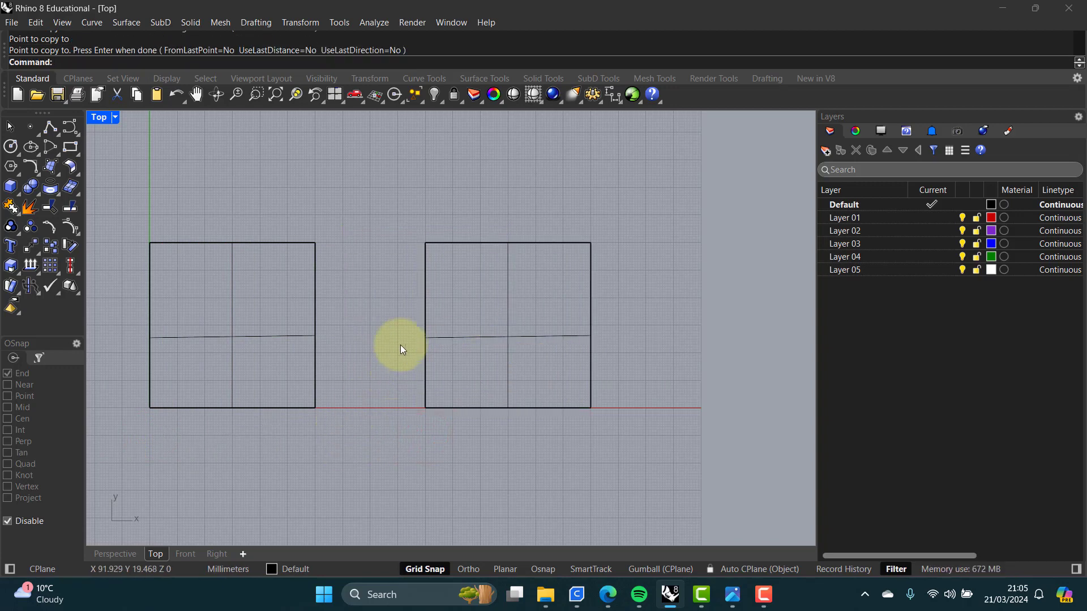
Step: Blend the facing edges of the two lofted surfaces with BlendSrf, using Curvature continuity at both edges
{"action": "double_click", "coordinate": [100, 117]}
{"action": "double_click", "coordinate": [482, 118]}
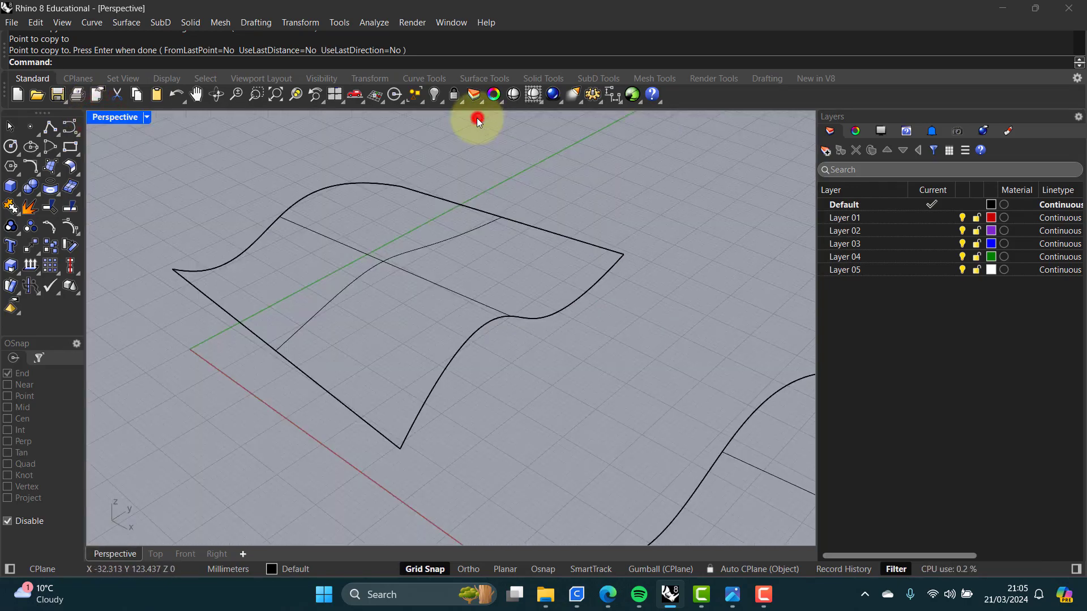
{"action": "right_click_drag", "start_coordinate": [542, 302], "coordinate": [422, 256], "text": "shift"}
{"action": "mouse_move", "coordinate": [422, 256]}
{"action": "right_mouse_down"}
{"action": "mouse_move", "coordinate": [444, 255]}
{"action": "mouse_move", "coordinate": [359, 219]}
{"action": "mouse_move", "coordinate": [422, 248]}
{"action": "mouse_move", "coordinate": [418, 276]}
{"action": "right_mouse_up"}
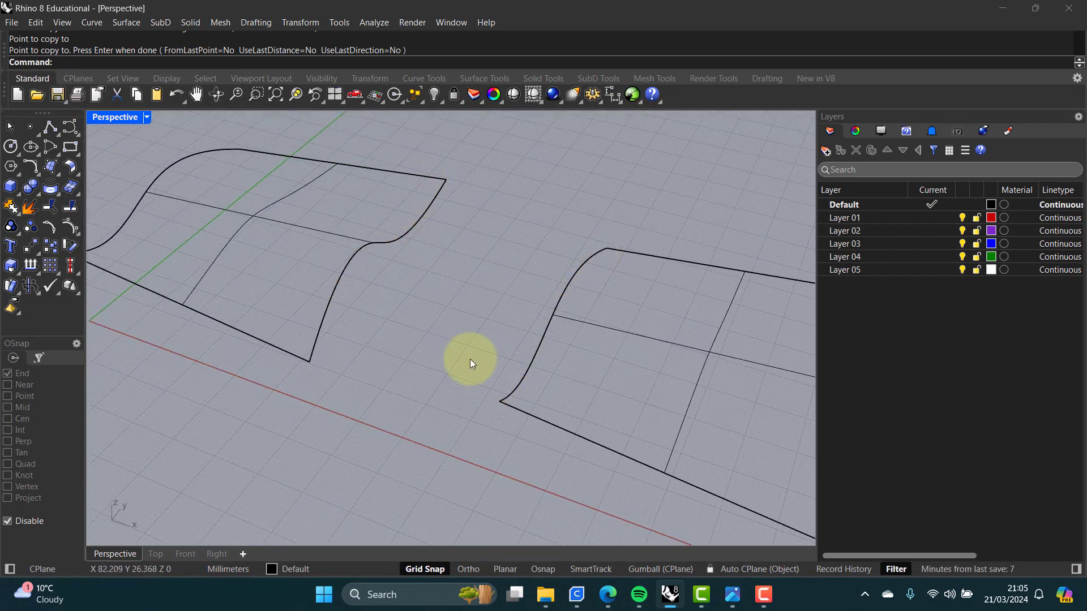
{"action": "right_click_drag", "start_coordinate": [470, 359], "coordinate": [469, 358]}
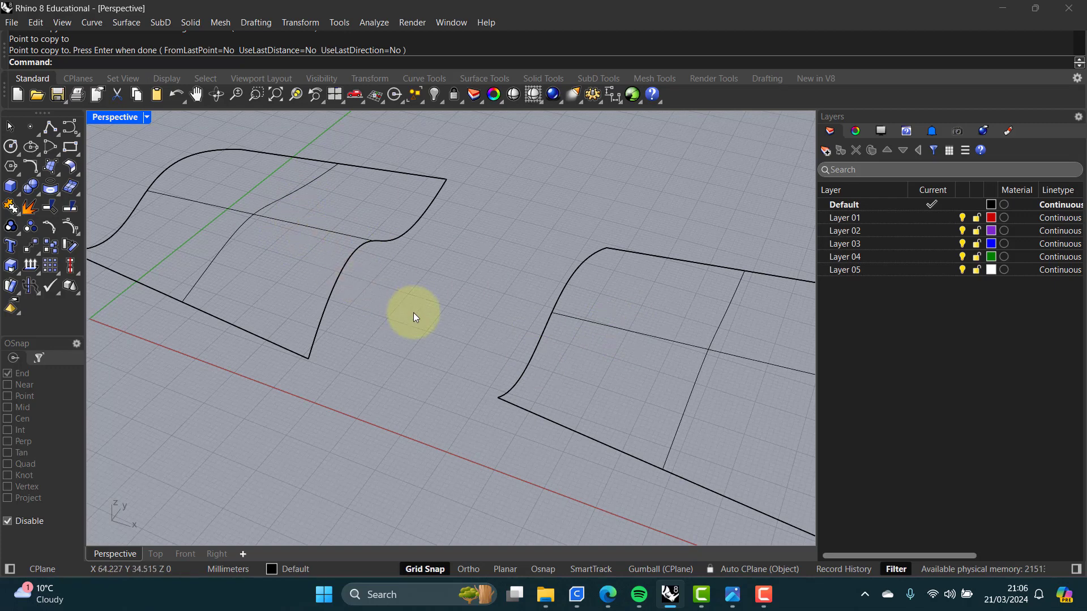
{"action": "type", "text": "lend"}
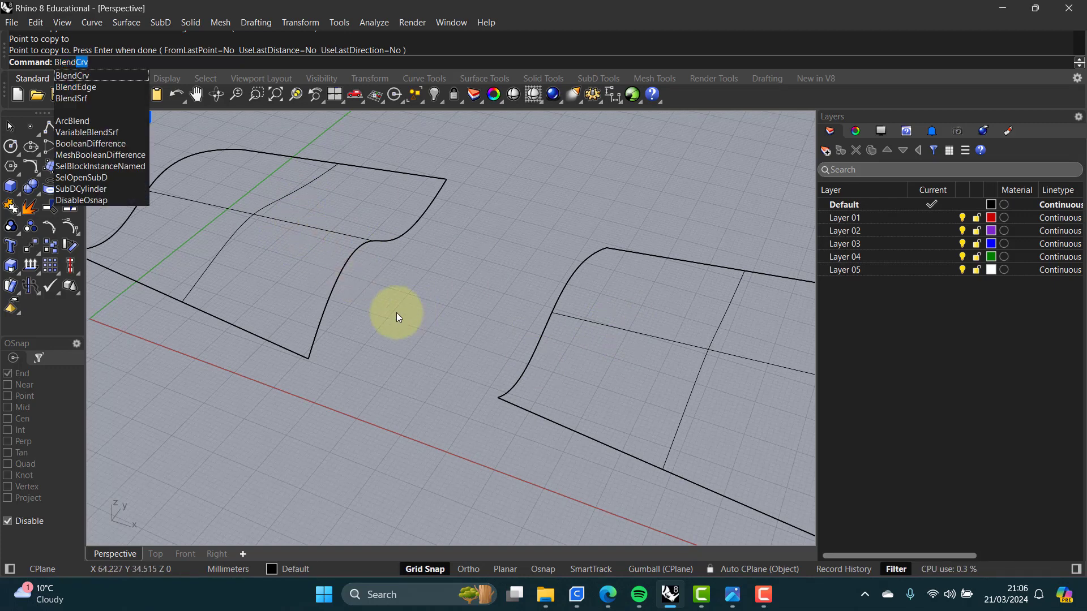
{"action": "left_click", "coordinate": [73, 99]}
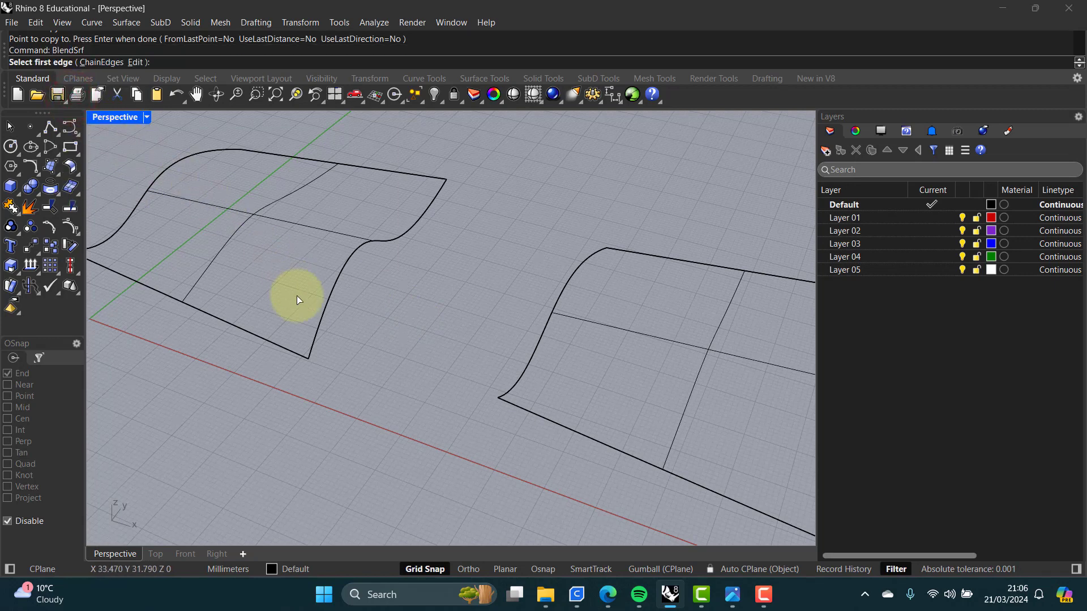
{"action": "left_click", "coordinate": [323, 318]}
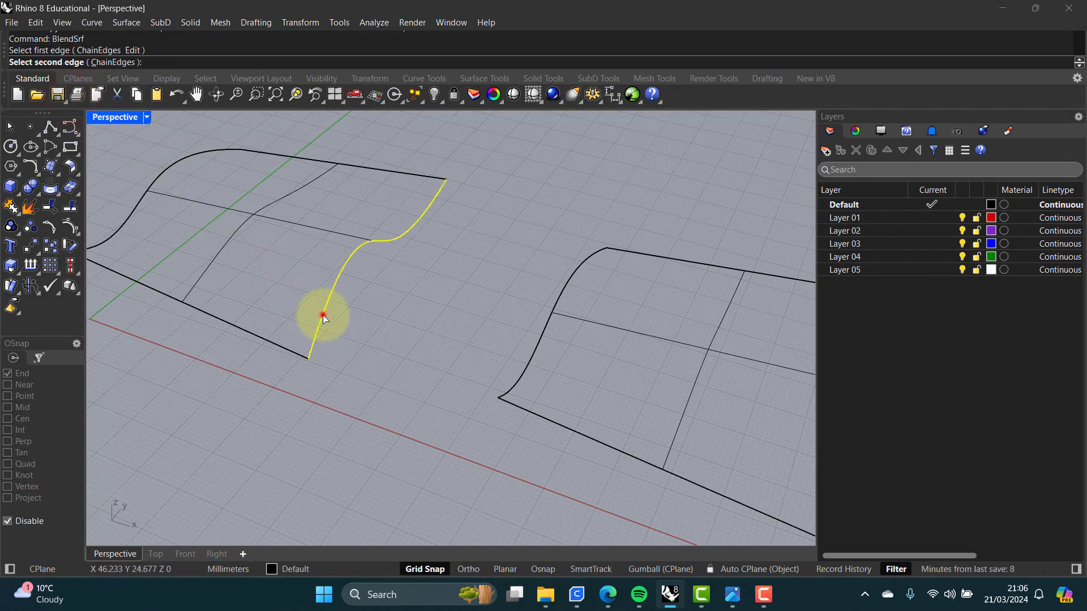
{"action": "left_click", "coordinate": [524, 368]}
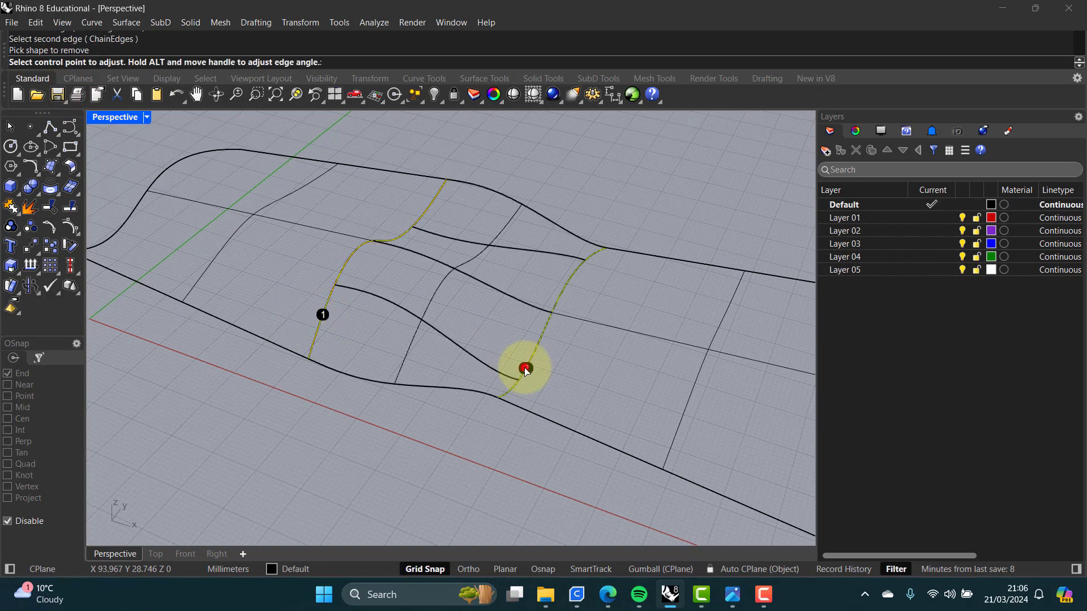
{"action": "left_click_drag", "start_coordinate": [633, 229], "coordinate": [700, 155]}
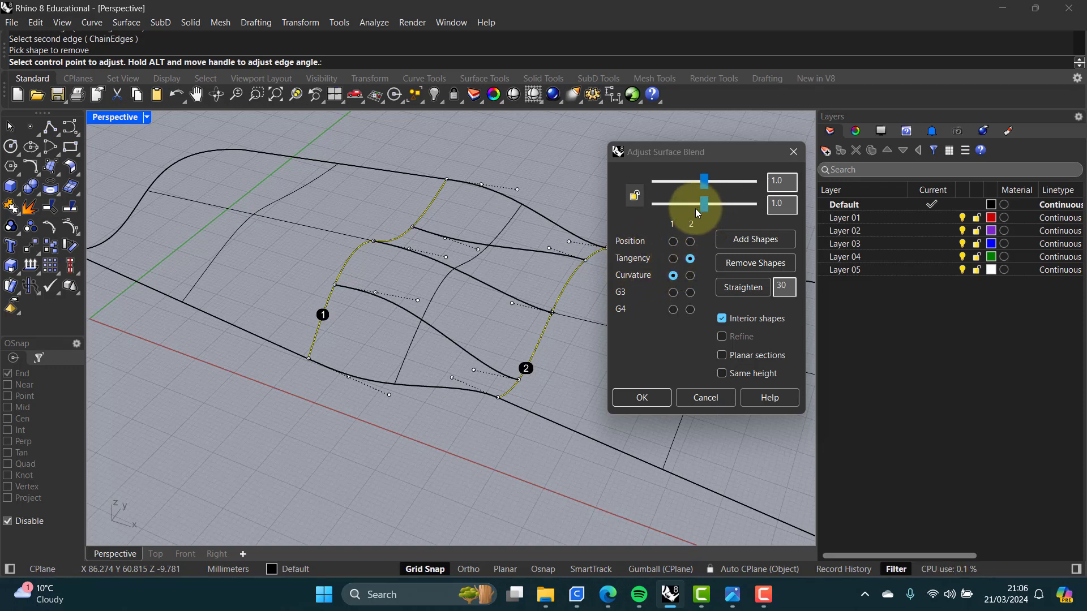
{"action": "left_click", "coordinate": [690, 276]}
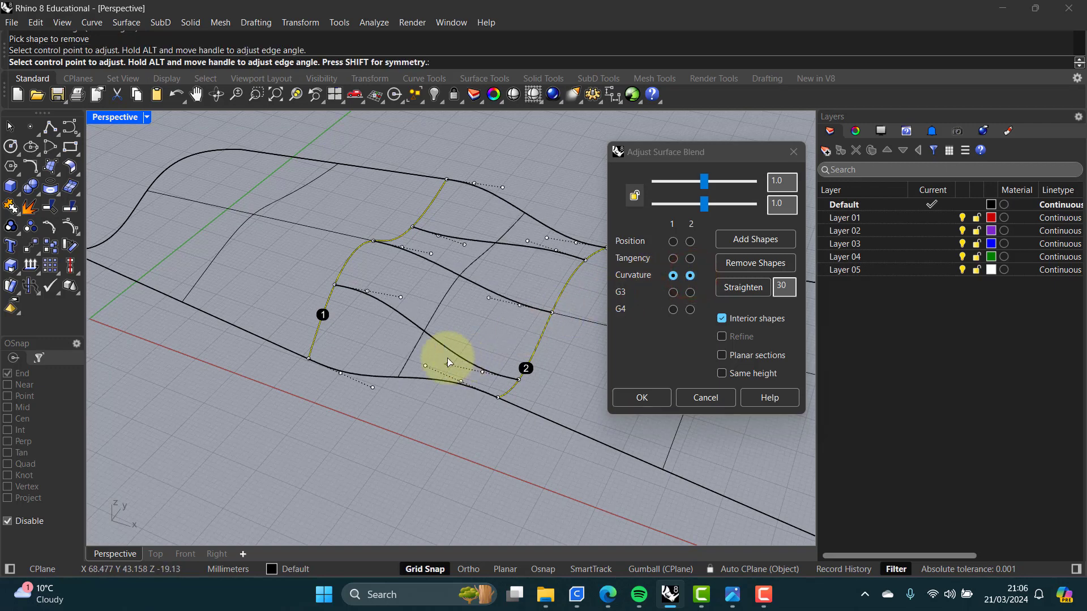
Step: Adjust the blend's bulge sliders to 0.895 and 0.871
{"action": "right_click_drag", "start_coordinate": [448, 360], "coordinate": [448, 317]}
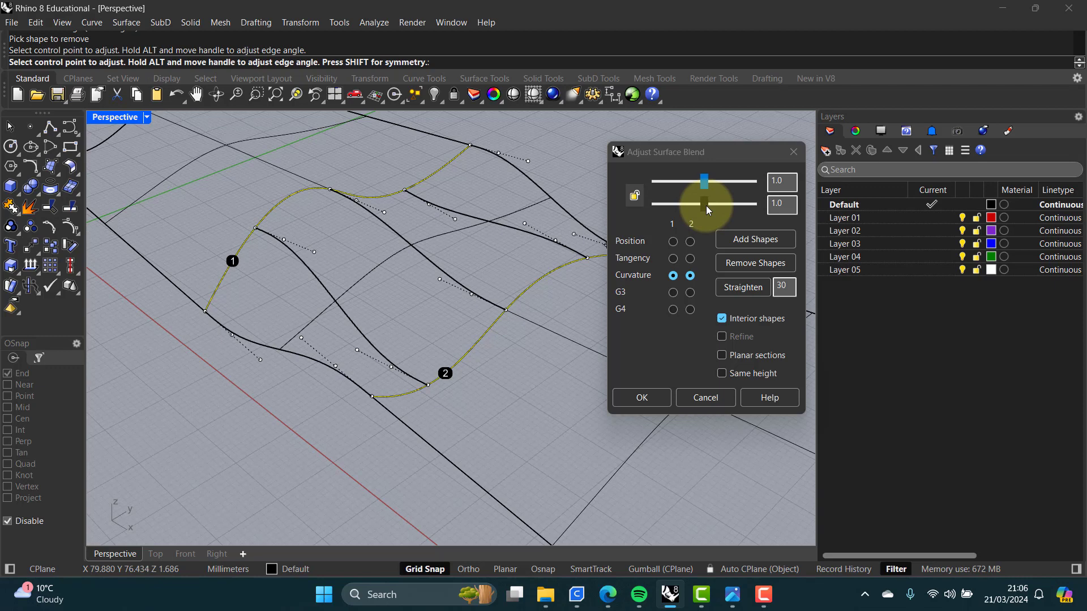
{"action": "mouse_move", "coordinate": [707, 207]}
{"action": "left_mouse_down"}
{"action": "mouse_move", "coordinate": [668, 208]}
{"action": "mouse_move", "coordinate": [711, 207]}
{"action": "mouse_move", "coordinate": [672, 209]}
{"action": "mouse_move", "coordinate": [728, 185]}
{"action": "mouse_move", "coordinate": [668, 184]}
{"action": "mouse_move", "coordinate": [726, 182]}
{"action": "mouse_move", "coordinate": [670, 185]}
{"action": "mouse_move", "coordinate": [718, 185]}
{"action": "mouse_move", "coordinate": [698, 185]}
{"action": "mouse_move", "coordinate": [688, 204]}
{"action": "mouse_move", "coordinate": [700, 206]}
{"action": "left_mouse_up"}
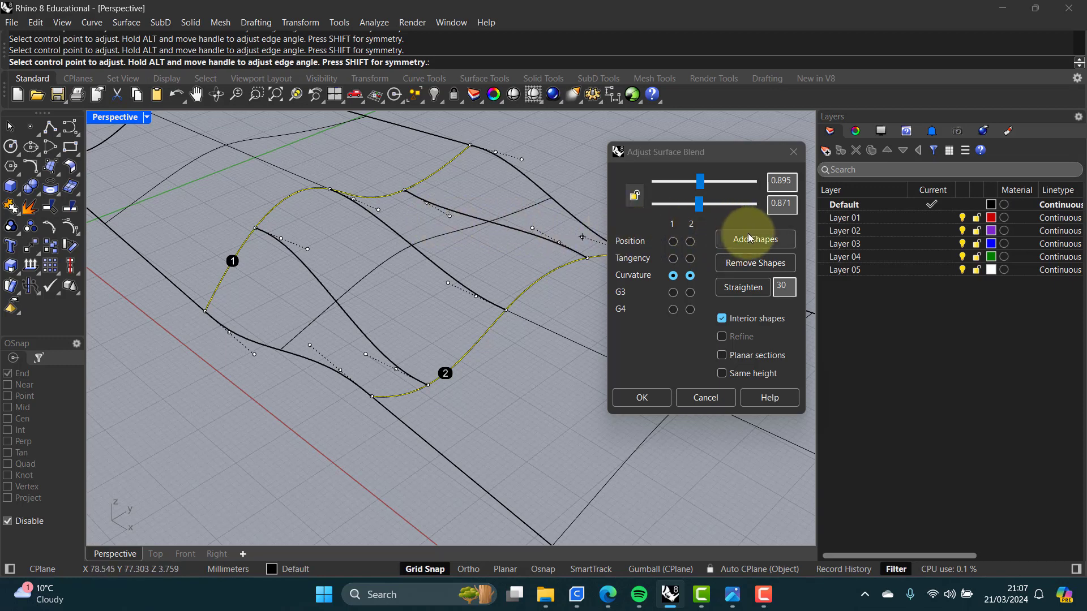
Step: Try adding an interior shape section across the blend, then undo it
{"action": "left_click", "coordinate": [751, 240]}
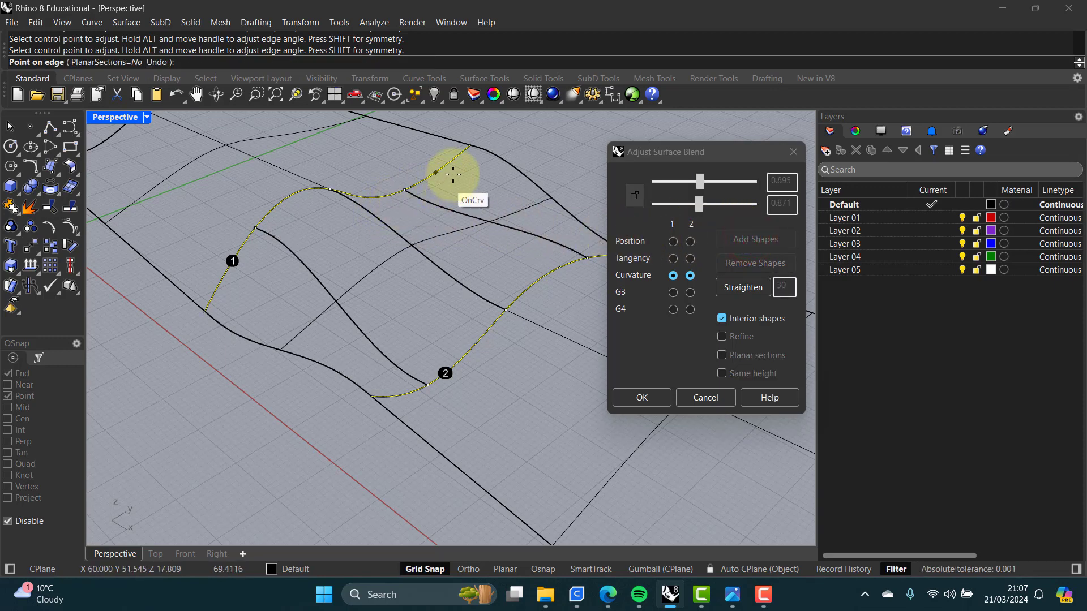
{"action": "left_click", "coordinate": [292, 199]}
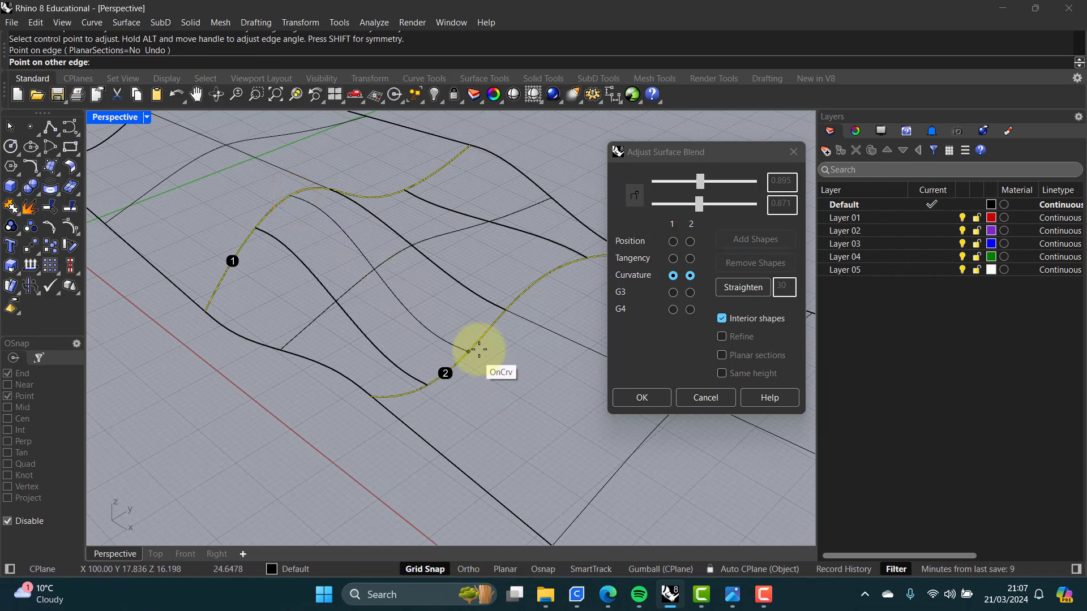
{"action": "left_click", "coordinate": [491, 330]}
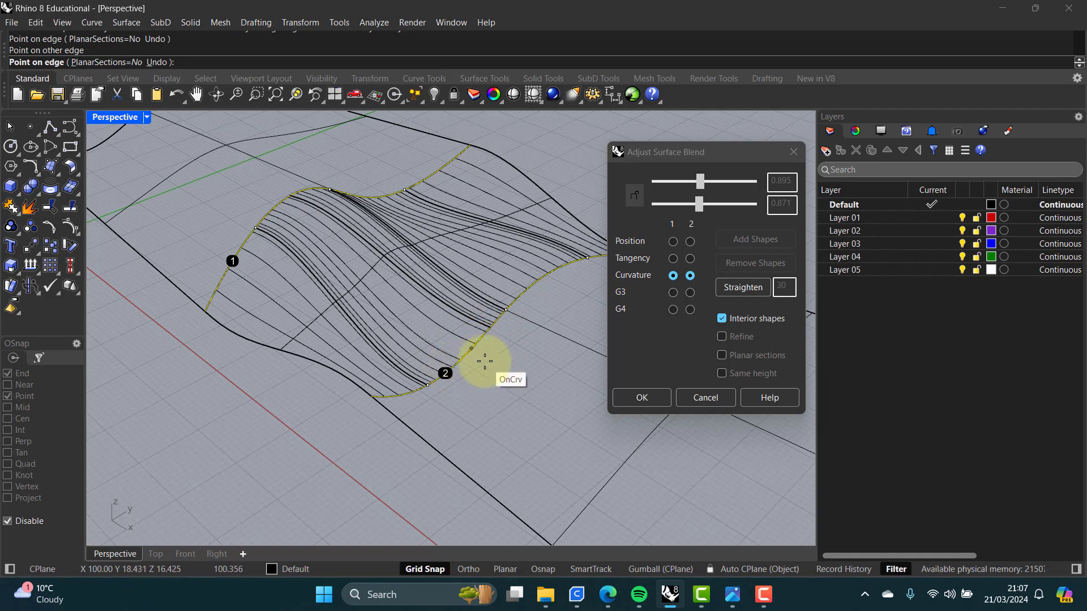
{"action": "key", "text": "ctrl+z"}
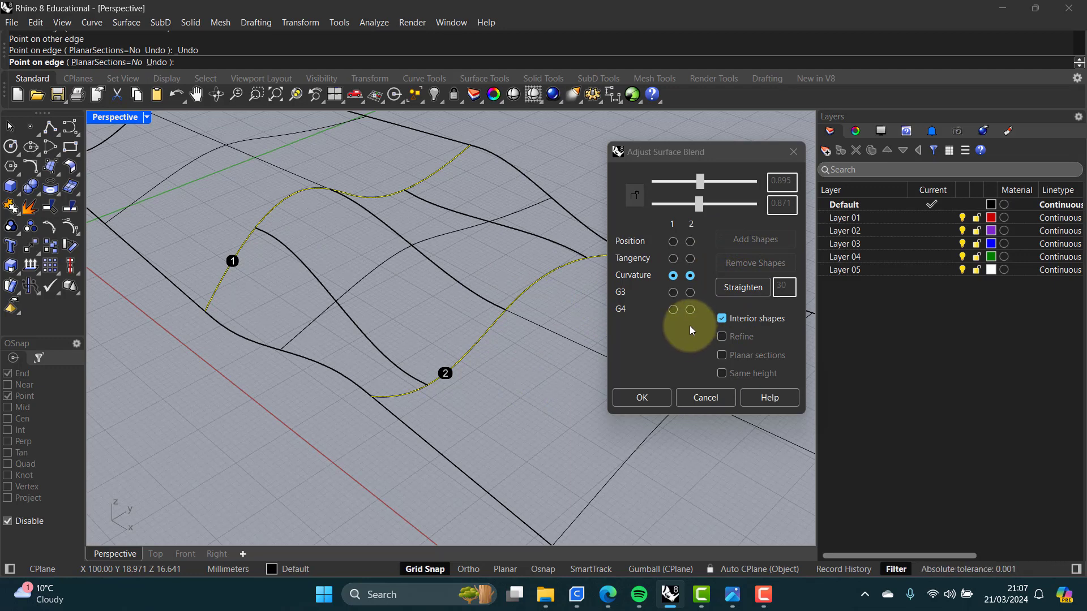
Step: Accept the blend surface and join it with the two lofted surfaces into one polysurface
{"action": "left_click", "coordinate": [640, 398]}
{"action": "right_click_drag", "start_coordinate": [518, 352], "coordinate": [575, 359]}
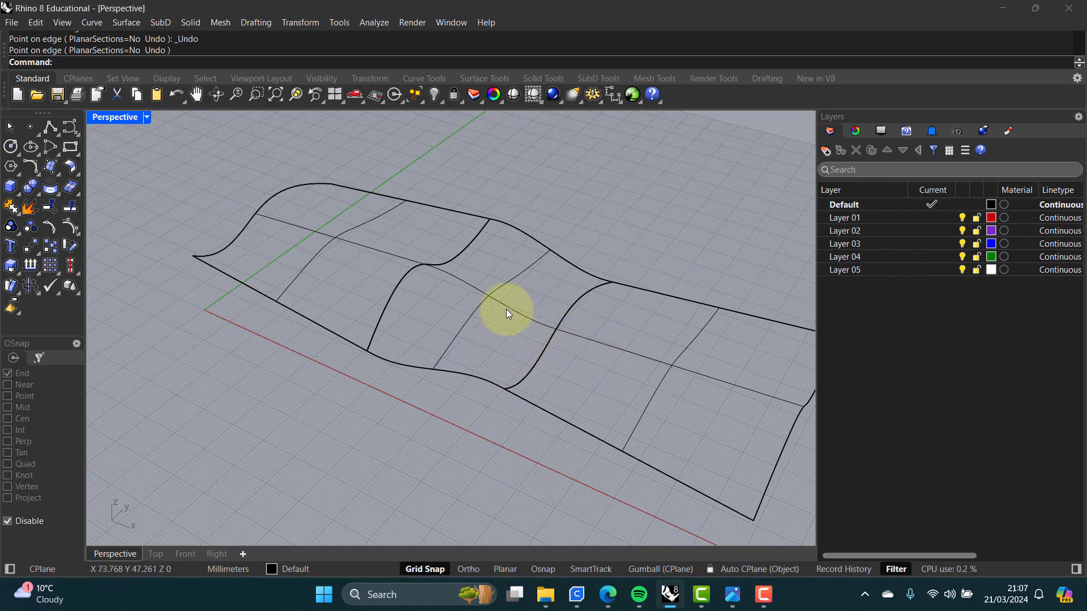
{"action": "left_click", "coordinate": [12, 209]}
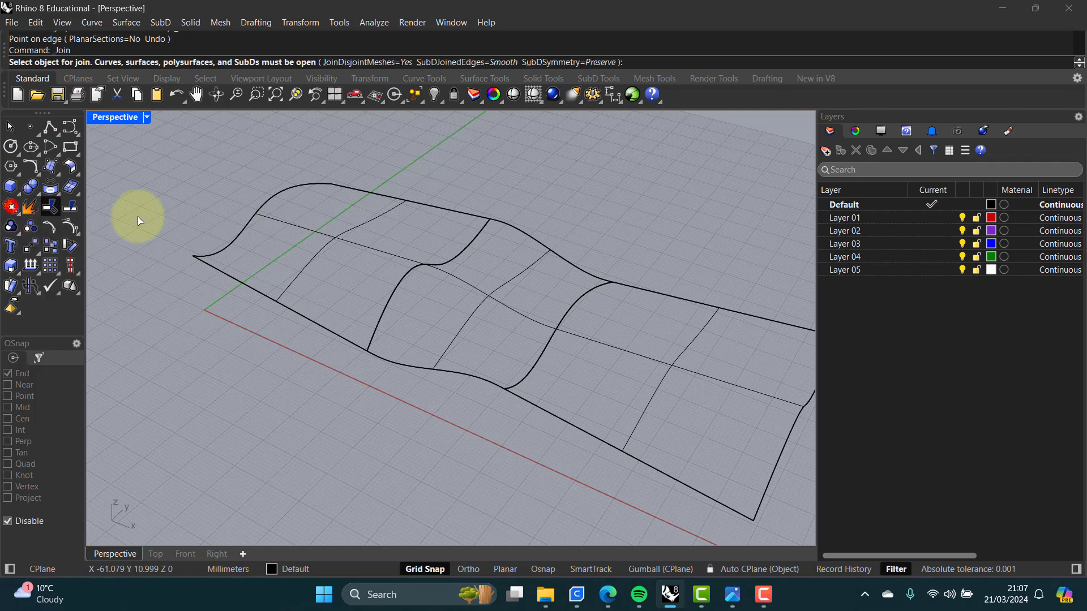
{"action": "left_click", "coordinate": [370, 248]}
{"action": "left_click", "coordinate": [490, 299]}
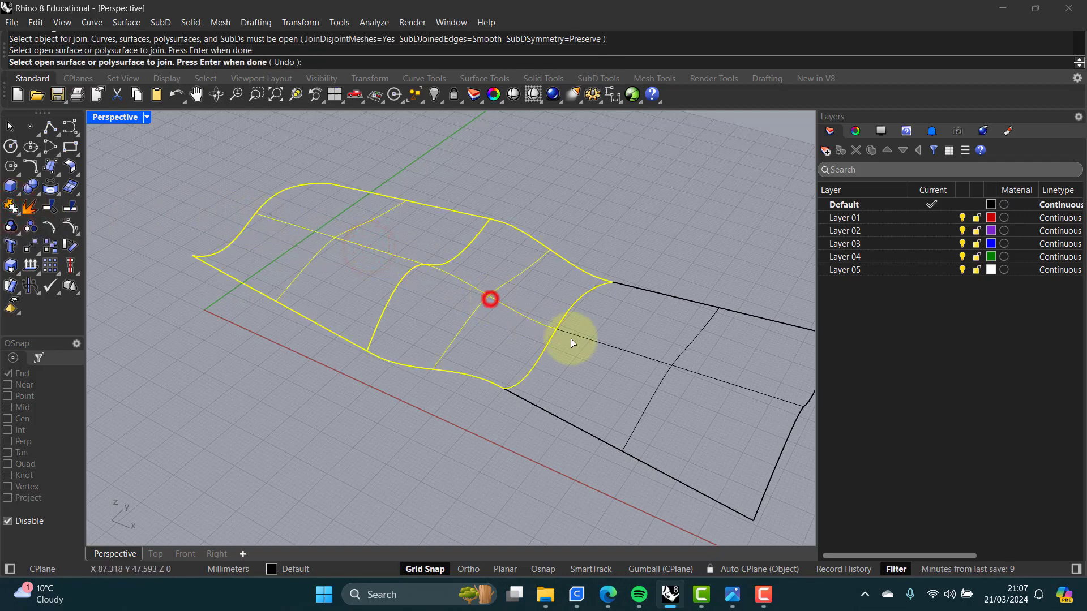
{"action": "left_click", "coordinate": [633, 353]}
{"action": "key", "text": "Return"}
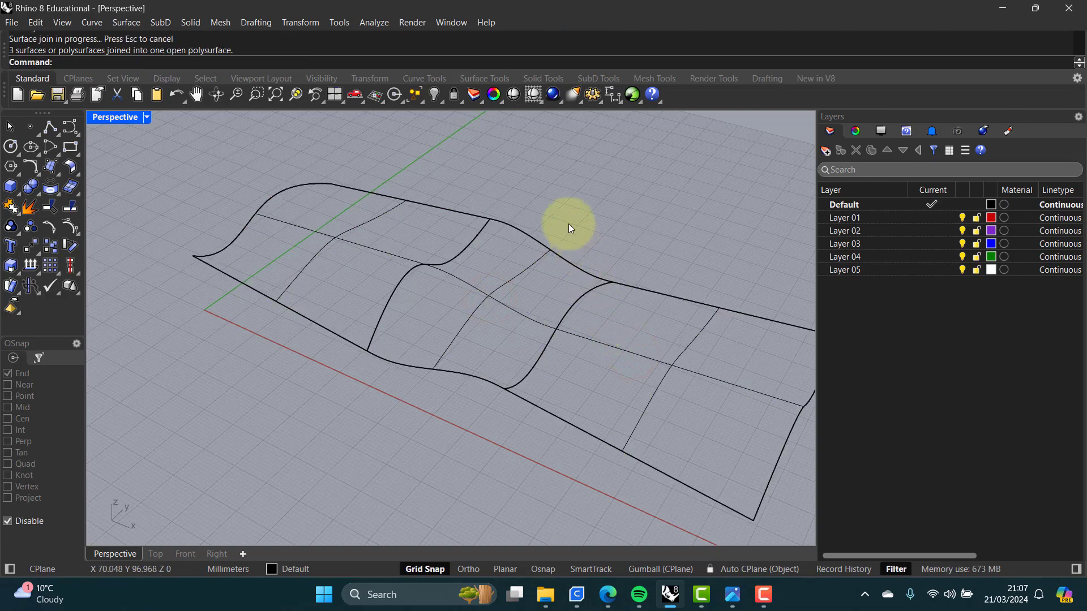
Step: Draw a circle centred over the blended region in the Top view
{"action": "left_click", "coordinate": [501, 287]}
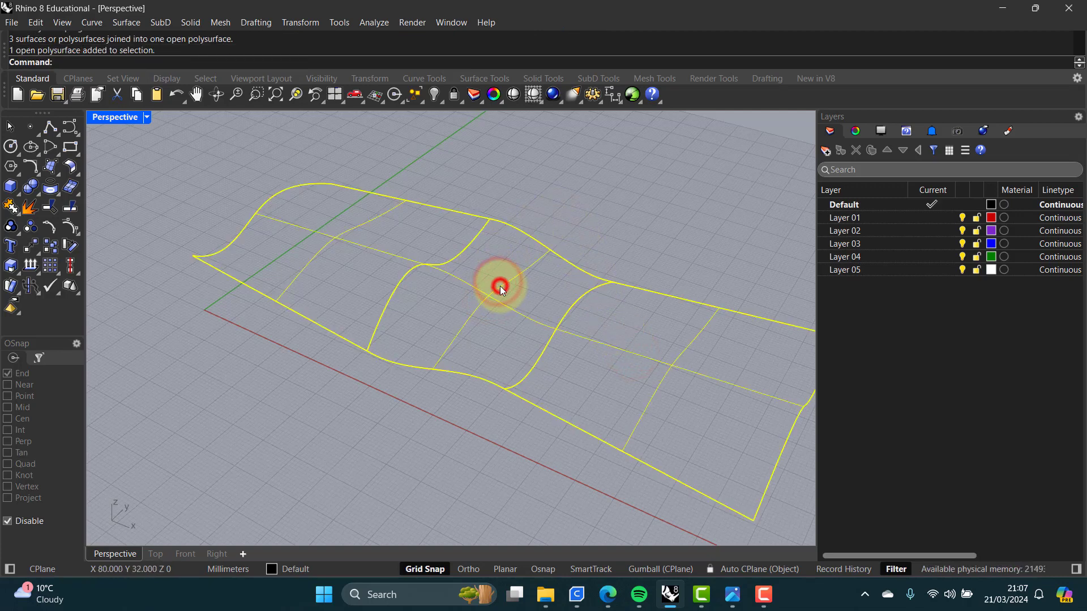
{"action": "left_click", "coordinate": [525, 203]}
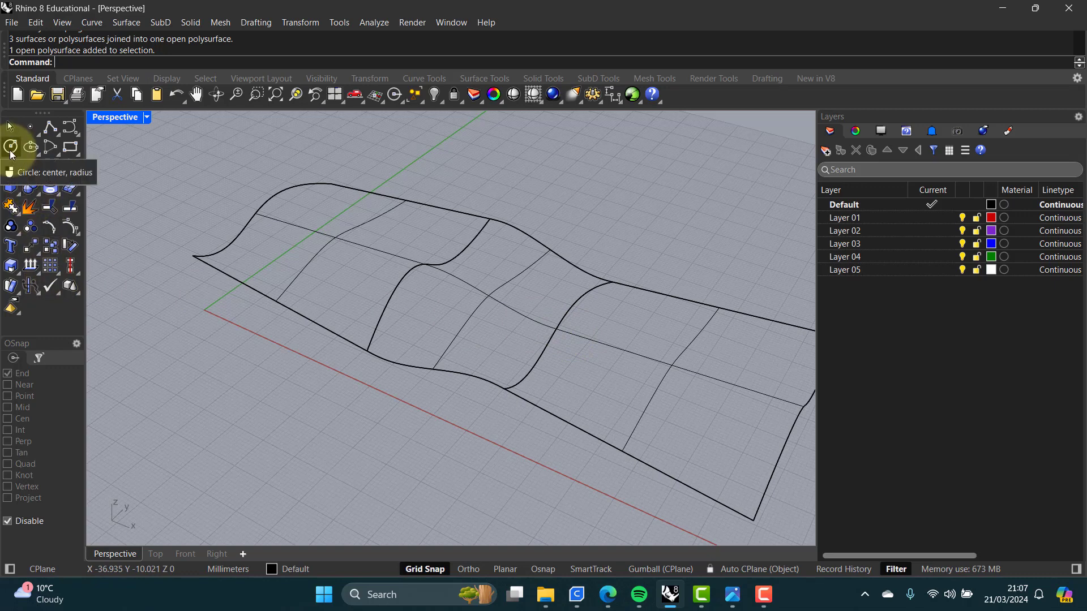
{"action": "left_click", "coordinate": [119, 117]}
{"action": "left_click", "coordinate": [118, 117]}
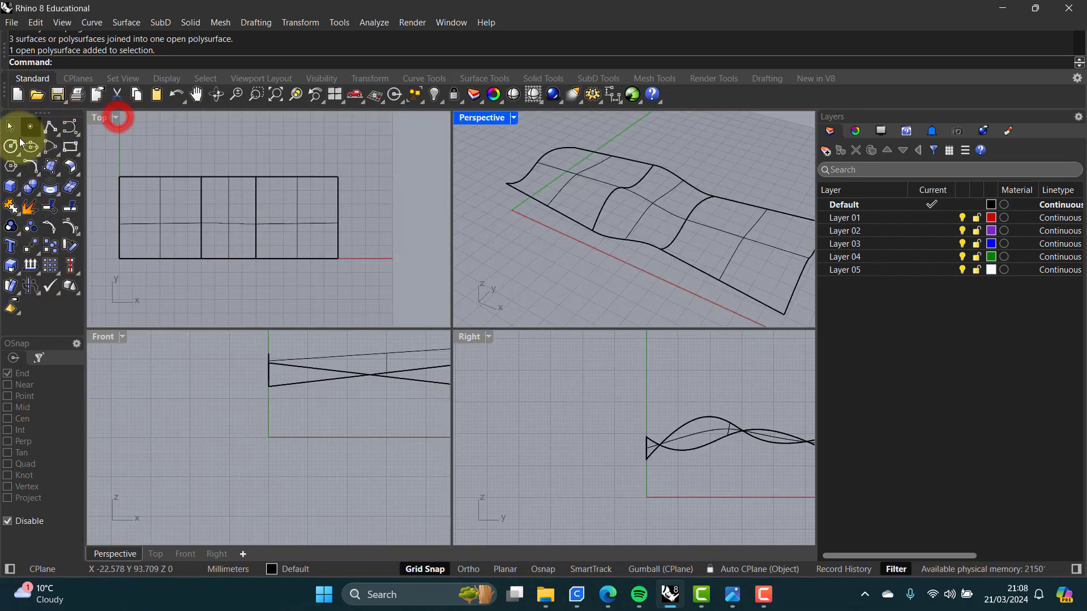
{"action": "left_click", "coordinate": [10, 146]}
{"action": "scroll", "coordinate": [223, 226], "scroll_direction": "up", "scroll_amount": 5}
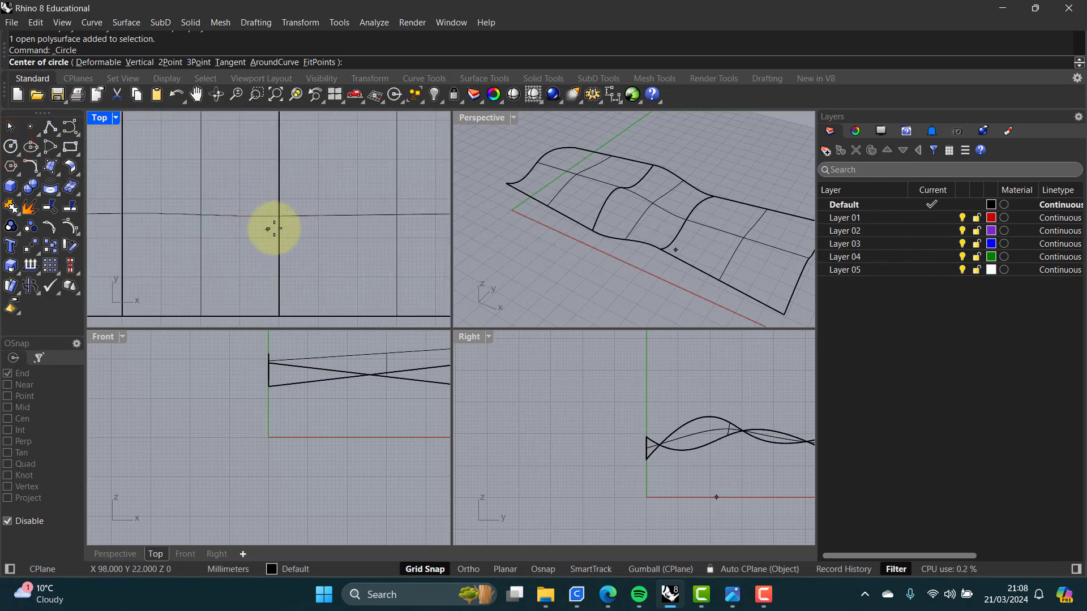
{"action": "left_click", "coordinate": [263, 199]}
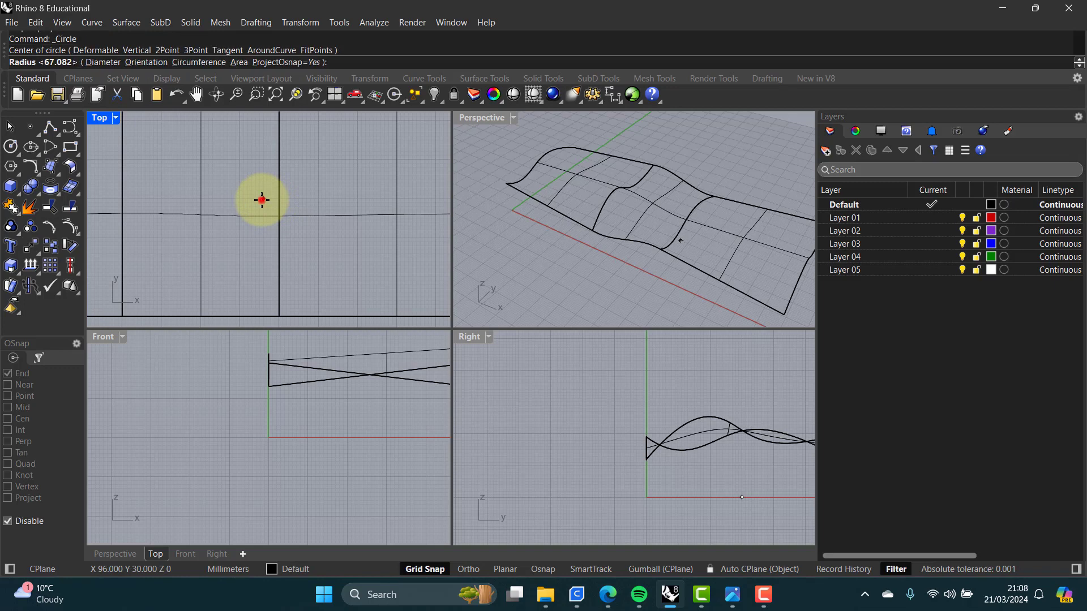
{"action": "left_click", "coordinate": [310, 201]}
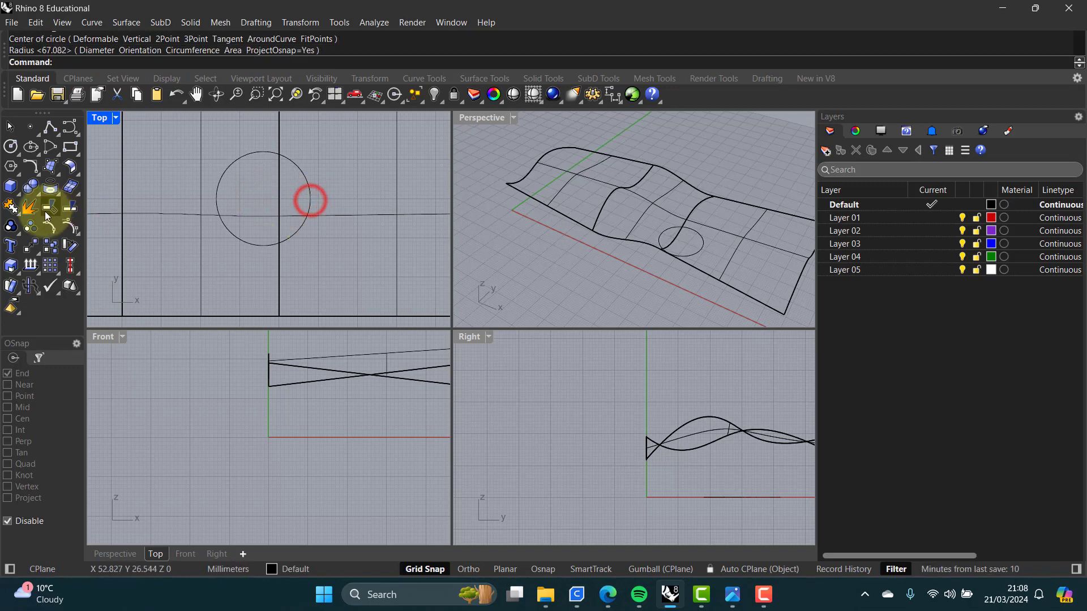
Step: Offset the circle outward by a distance set from two picked points
{"action": "type", "text": "Offset"}
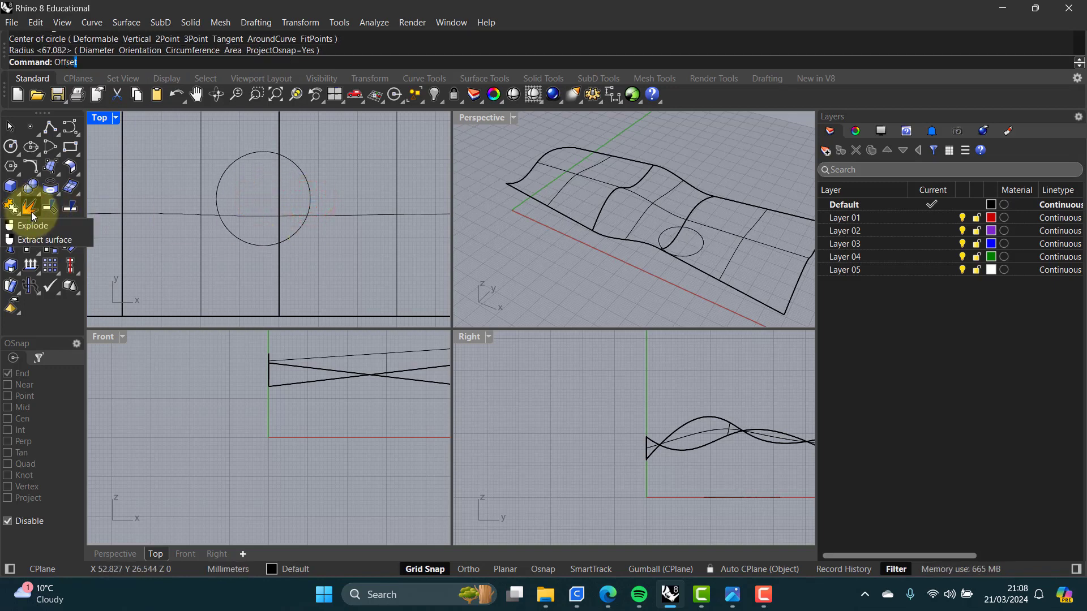
{"action": "key", "text": "Return"}
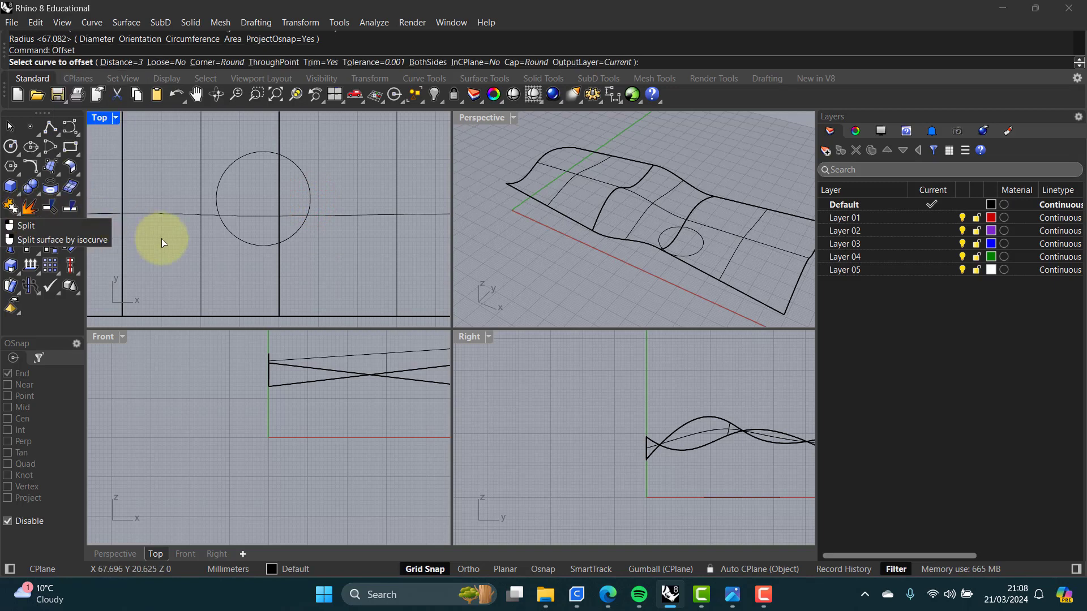
{"action": "left_click", "coordinate": [122, 63]}
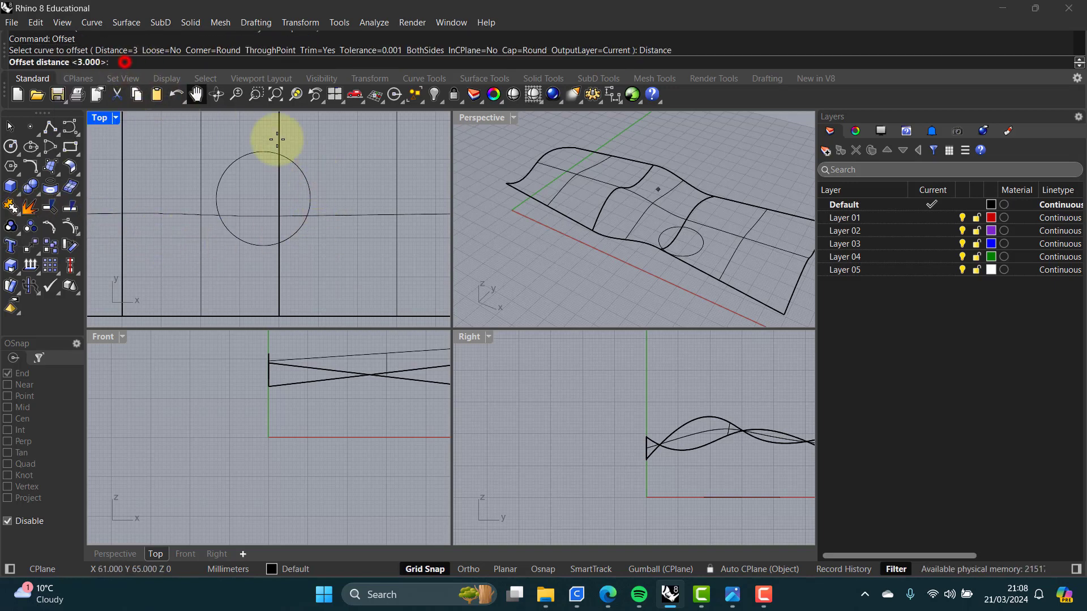
{"action": "left_click", "coordinate": [327, 184]}
{"action": "left_click", "coordinate": [338, 184]}
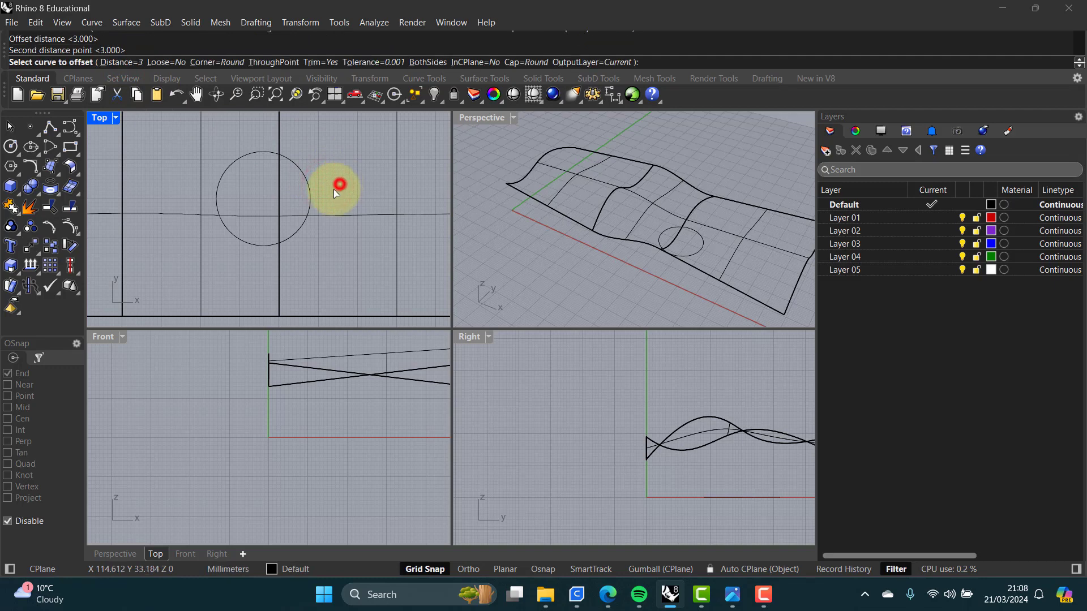
{"action": "left_click", "coordinate": [304, 178]}
{"action": "left_click", "coordinate": [342, 166]}
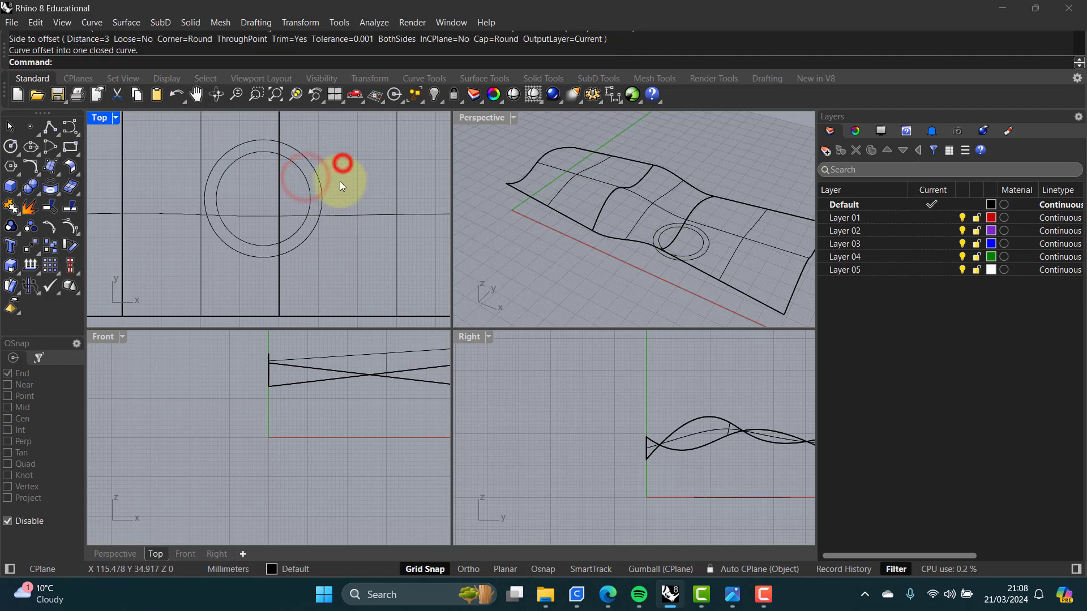
{"action": "left_click", "coordinate": [309, 188]}
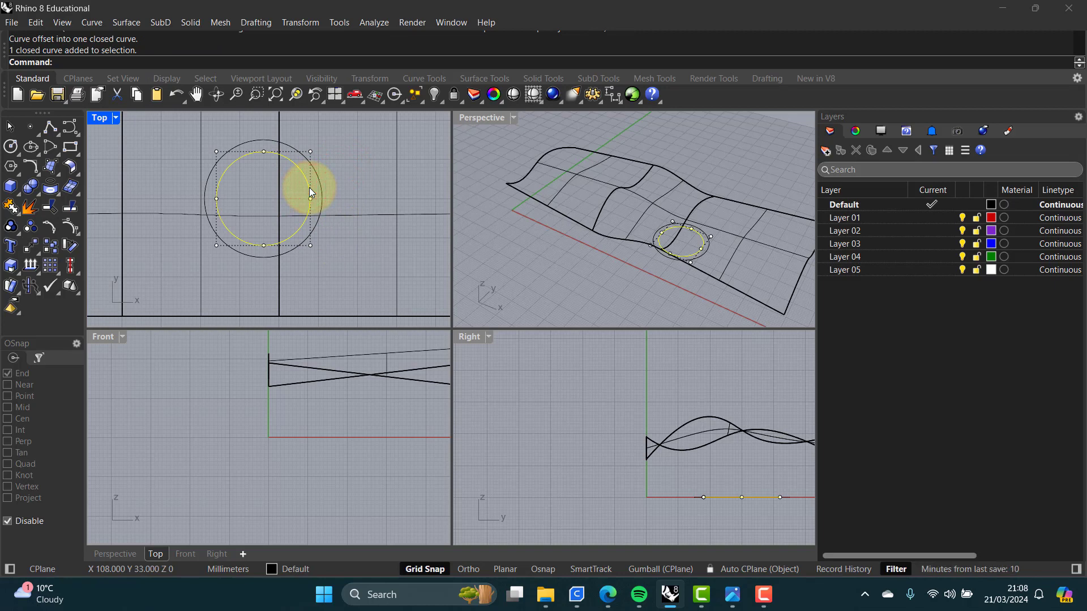
{"action": "left_click", "coordinate": [326, 189]}
{"action": "left_click", "coordinate": [321, 193]}
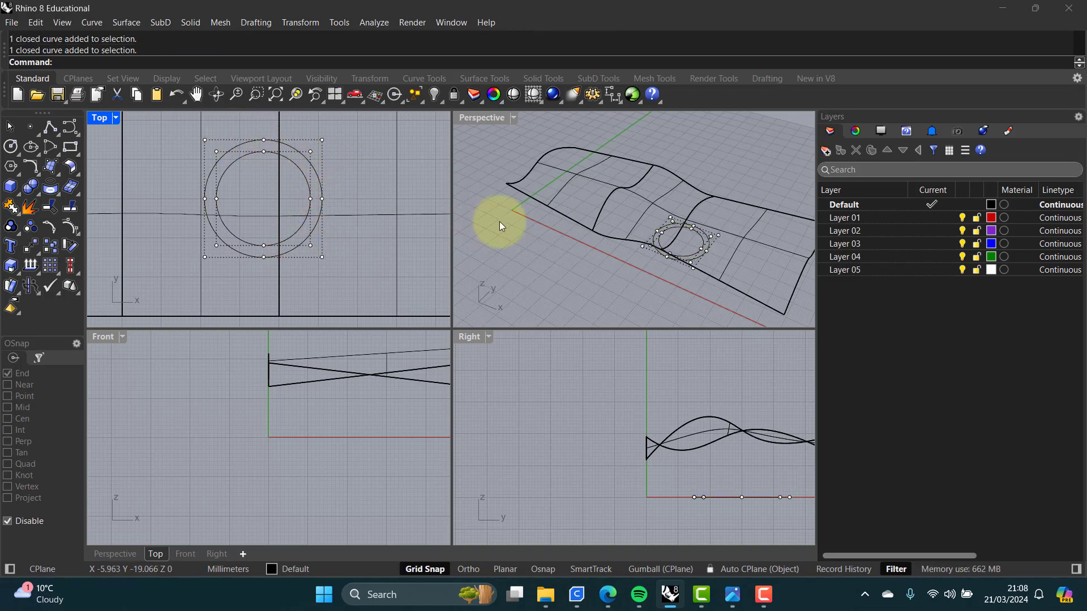
{"action": "left_click", "coordinate": [356, 229]}
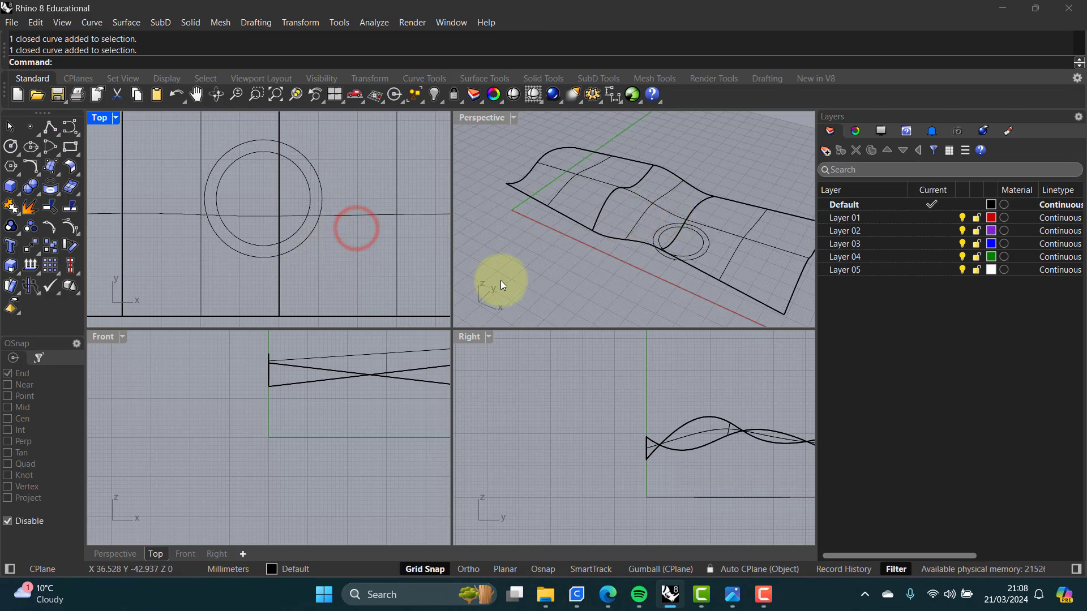
{"action": "left_click", "coordinate": [701, 255]}
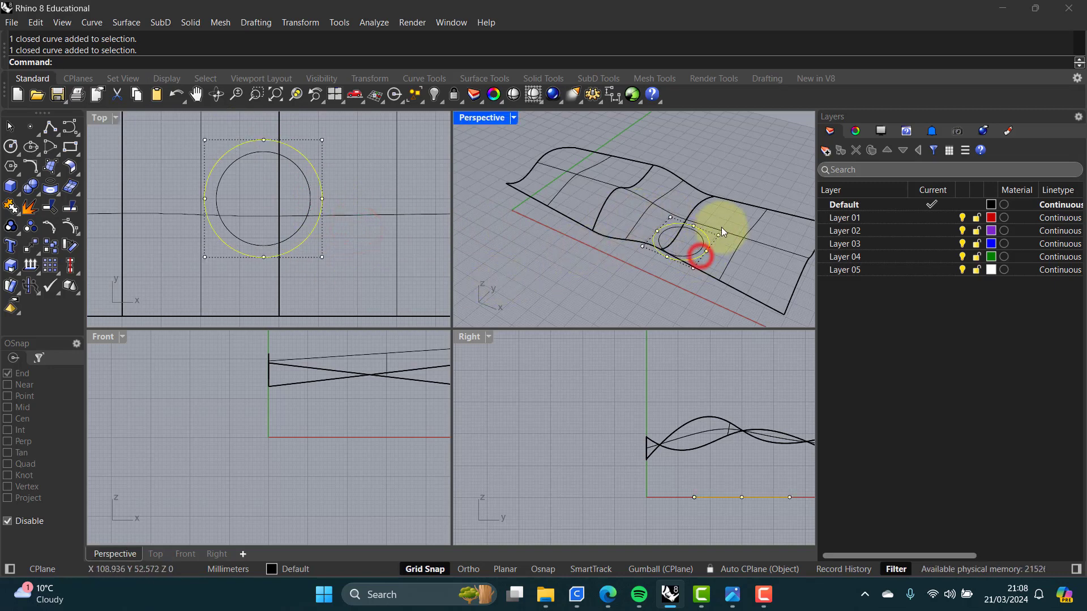
{"action": "left_click", "coordinate": [719, 253]}
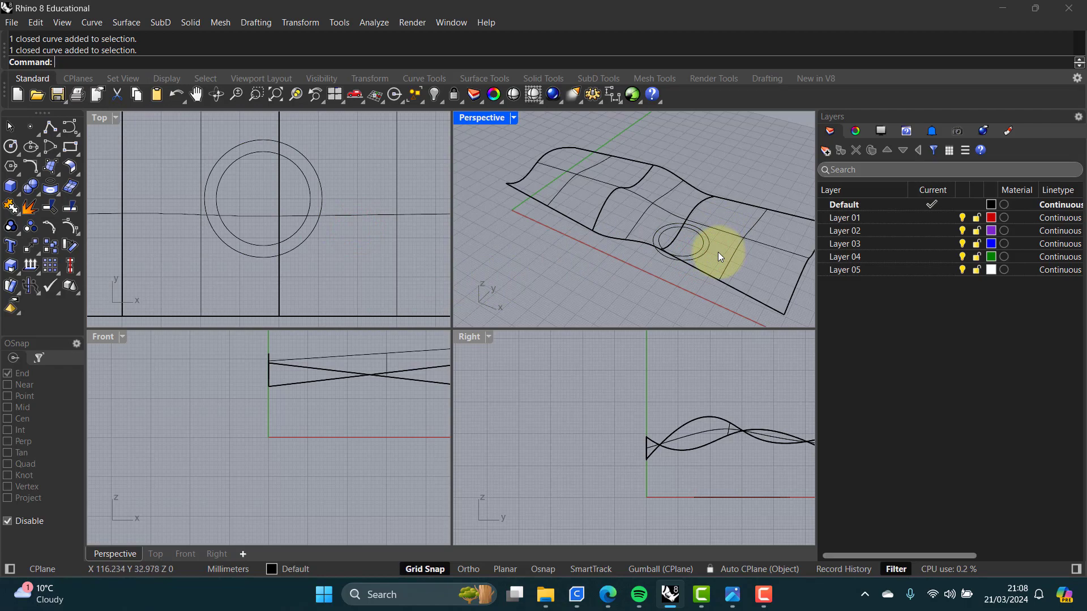
Step: Project the outer offset circle onto the joined polysurface in the Perspective view
{"action": "double_click", "coordinate": [484, 116]}
{"action": "right_click_drag", "start_coordinate": [565, 330], "coordinate": [461, 310]}
{"action": "type", "text": "Pr"}
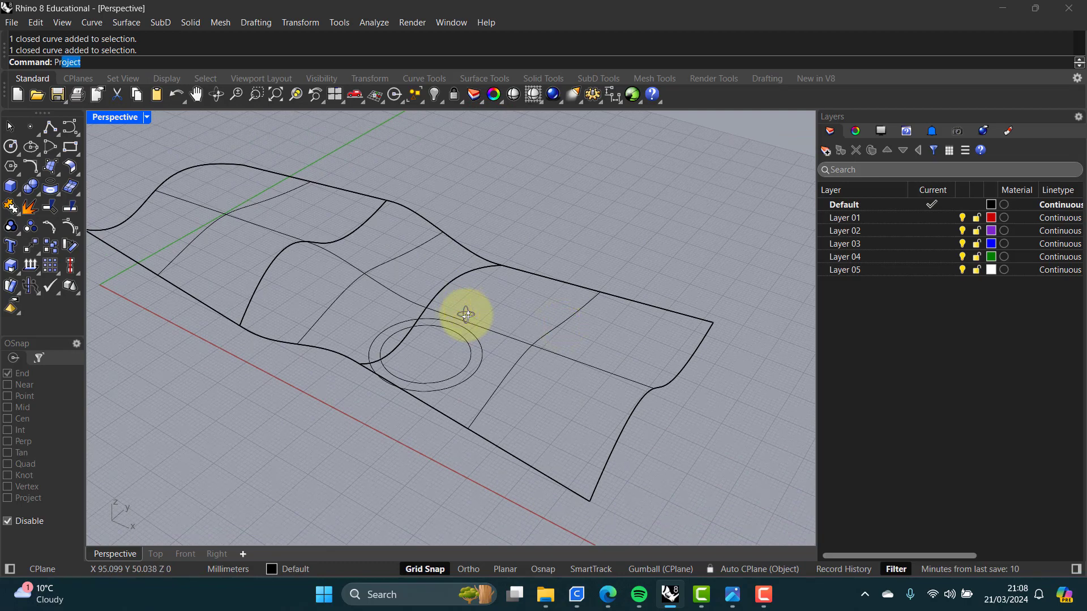
{"action": "type", "text": "oject"}
{"action": "key", "text": "Return"}
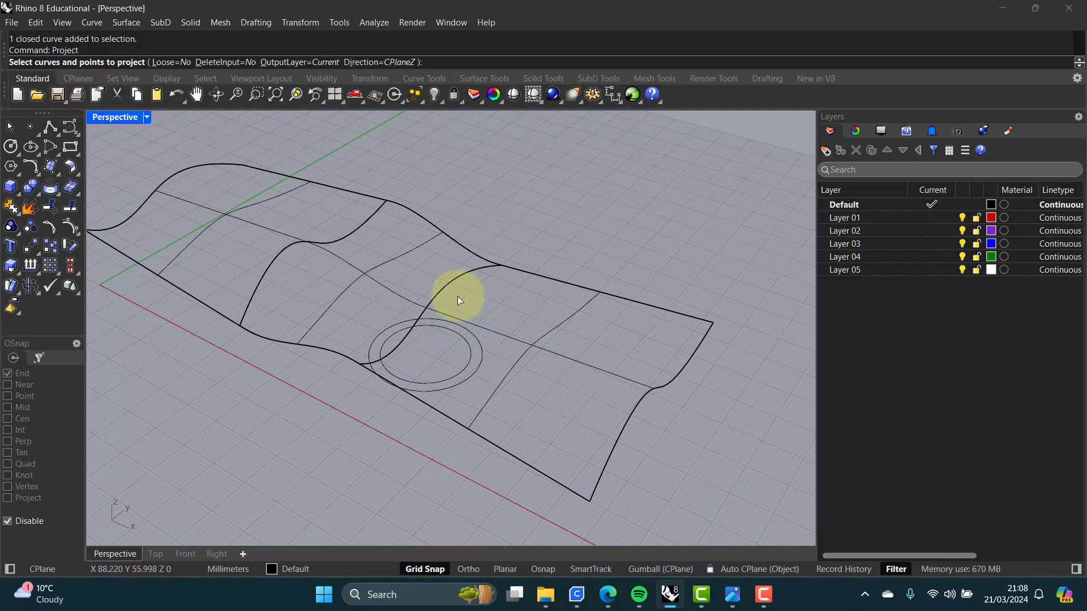
{"action": "left_click", "coordinate": [474, 337]}
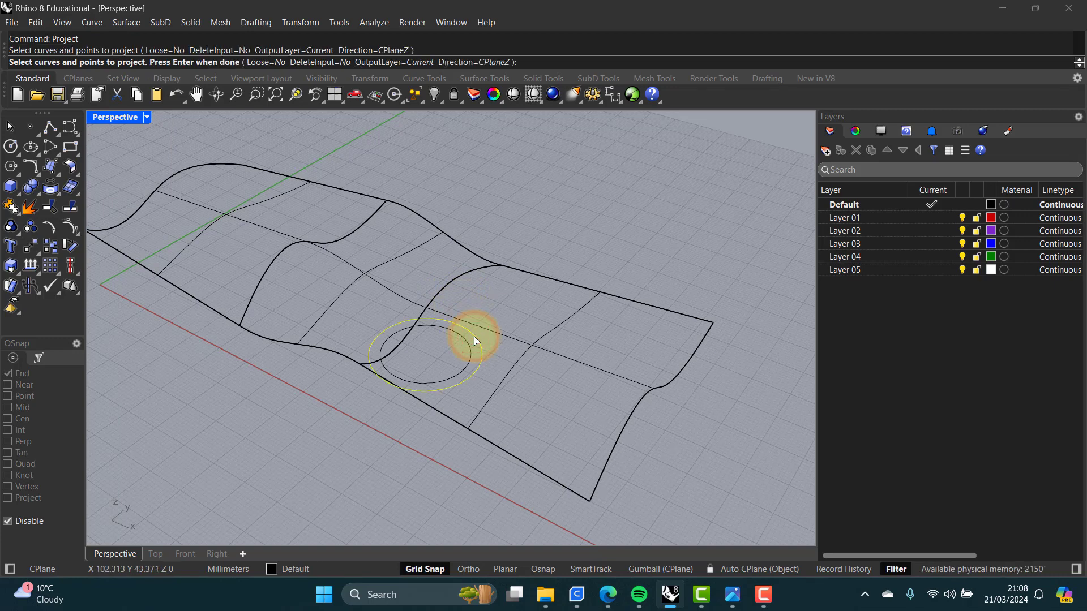
{"action": "right_click", "coordinate": [474, 337]}
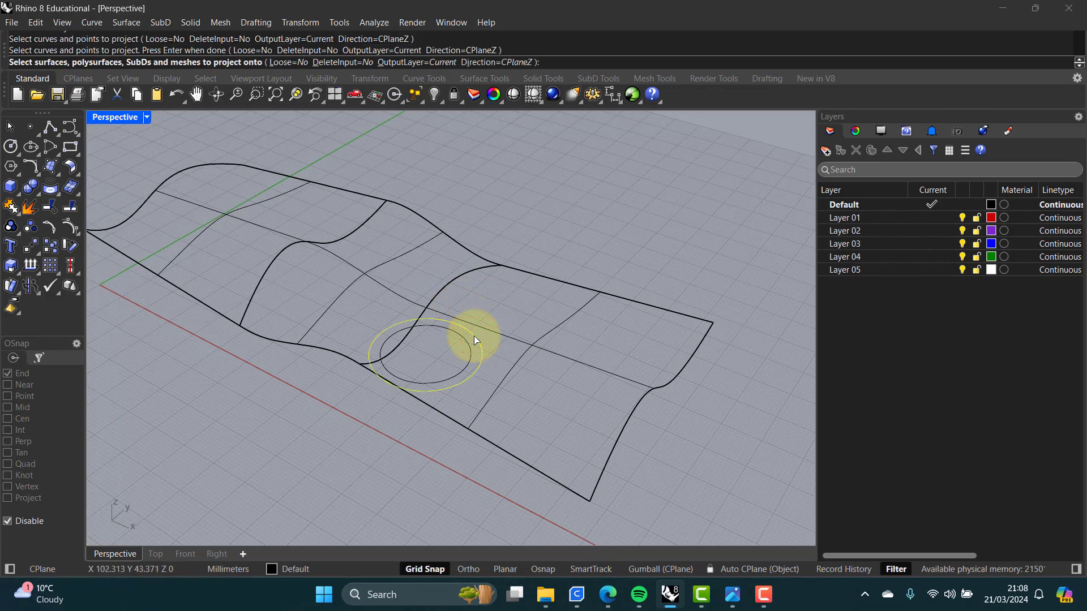
{"action": "left_click", "coordinate": [506, 338]}
{"action": "key", "text": "Return"}
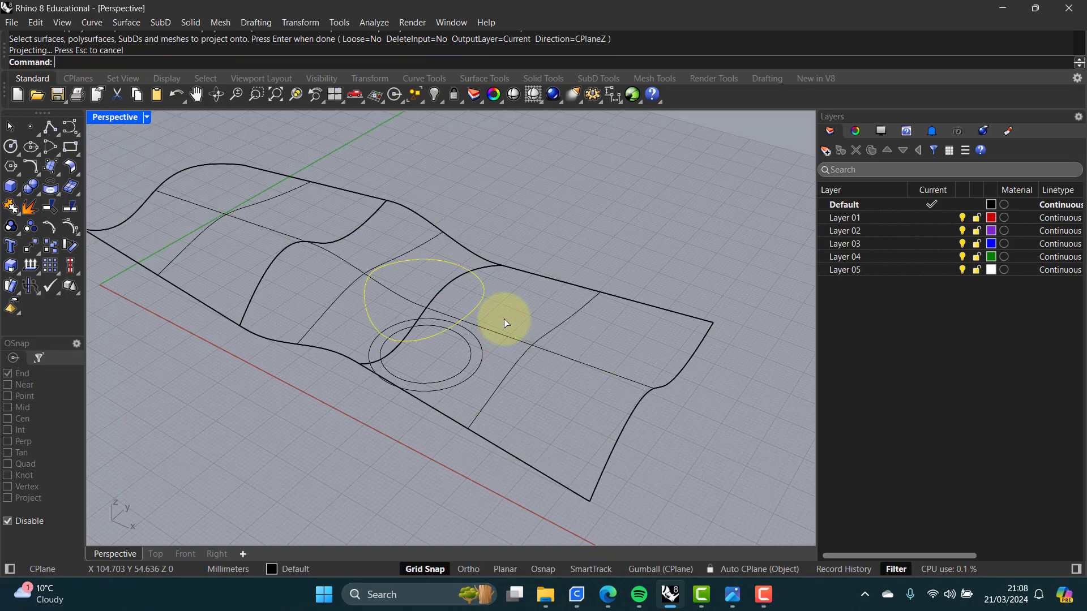
Step: Split the polysurface with the projected circle and delete the circular piece inside it
{"action": "left_click", "coordinate": [495, 313]}
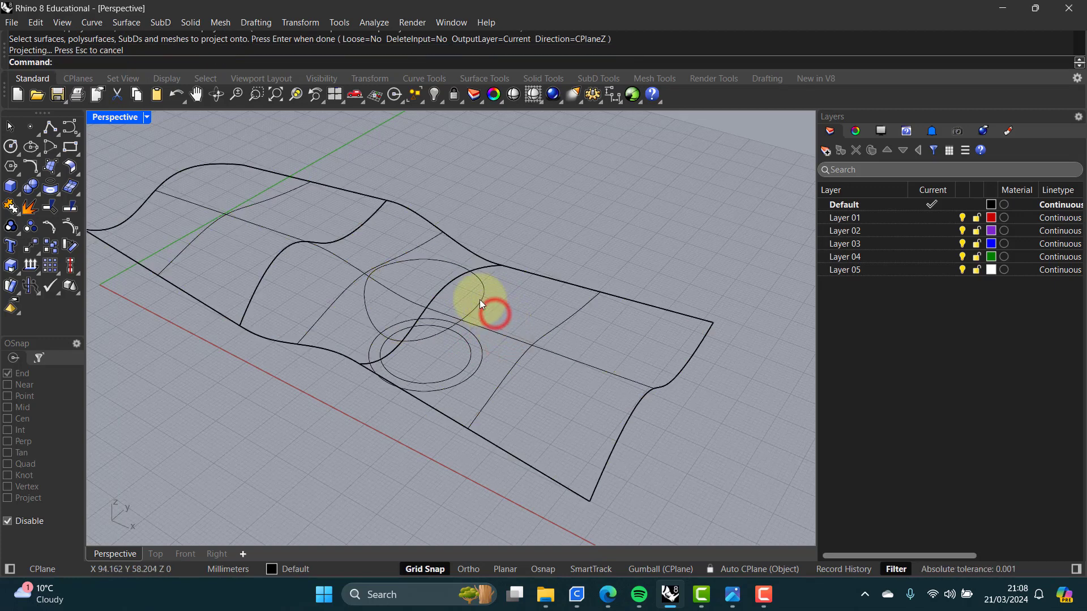
{"action": "left_click", "coordinate": [71, 210]}
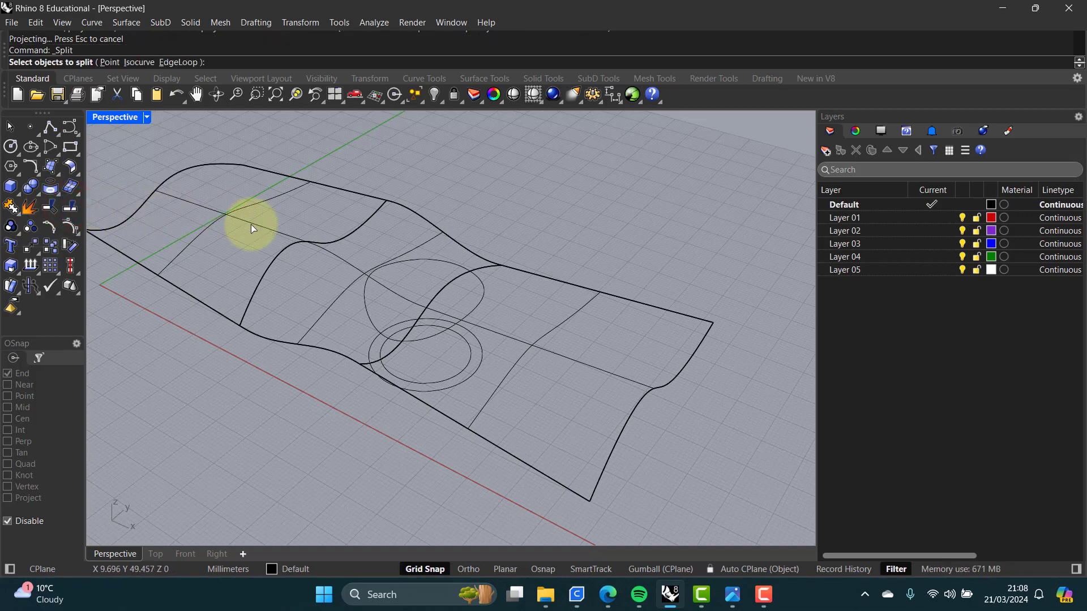
{"action": "left_click", "coordinate": [403, 296]}
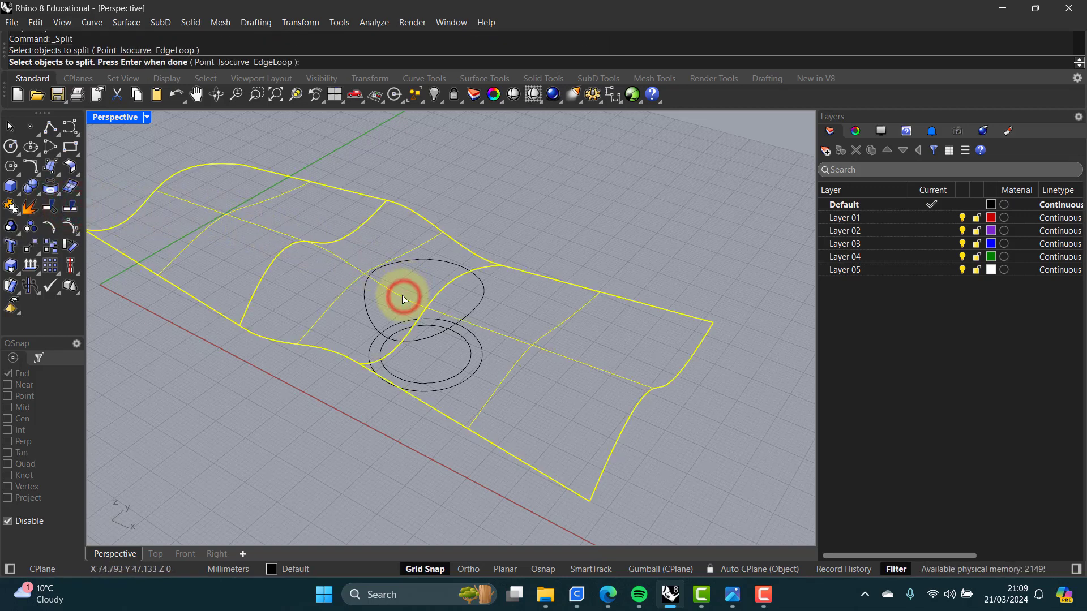
{"action": "key", "text": "Return"}
{"action": "left_click", "coordinate": [481, 284]}
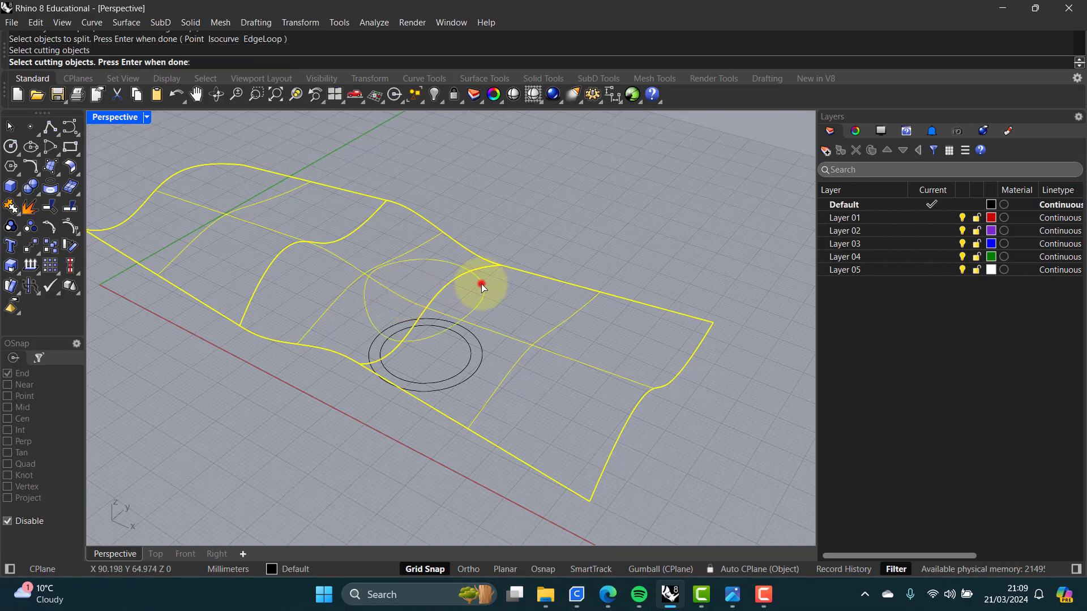
{"action": "key", "text": "Return"}
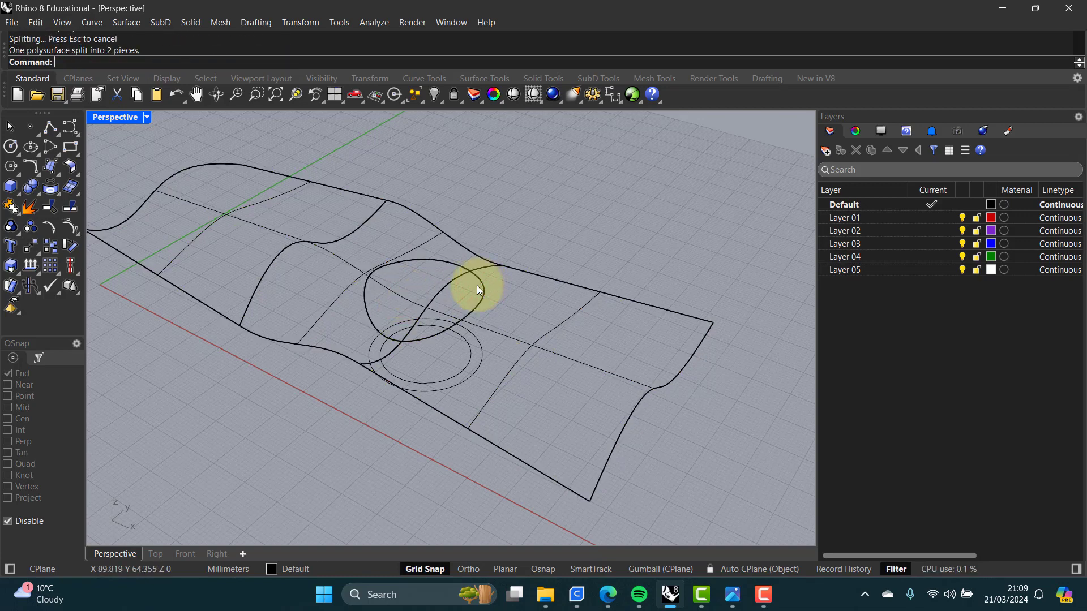
{"action": "left_click", "coordinate": [442, 287]}
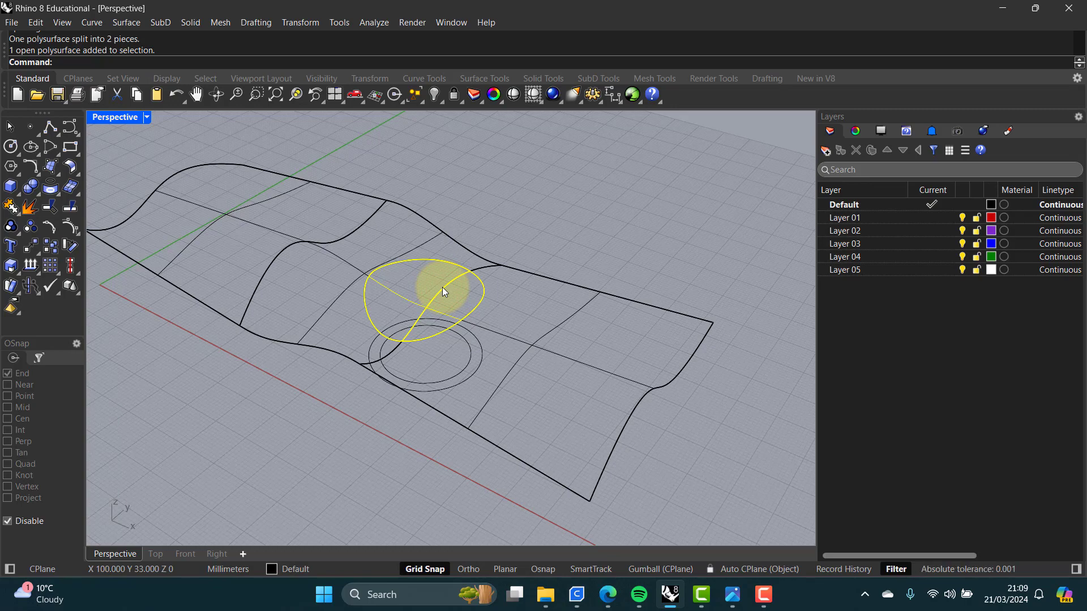
{"action": "key", "text": "Delete"}
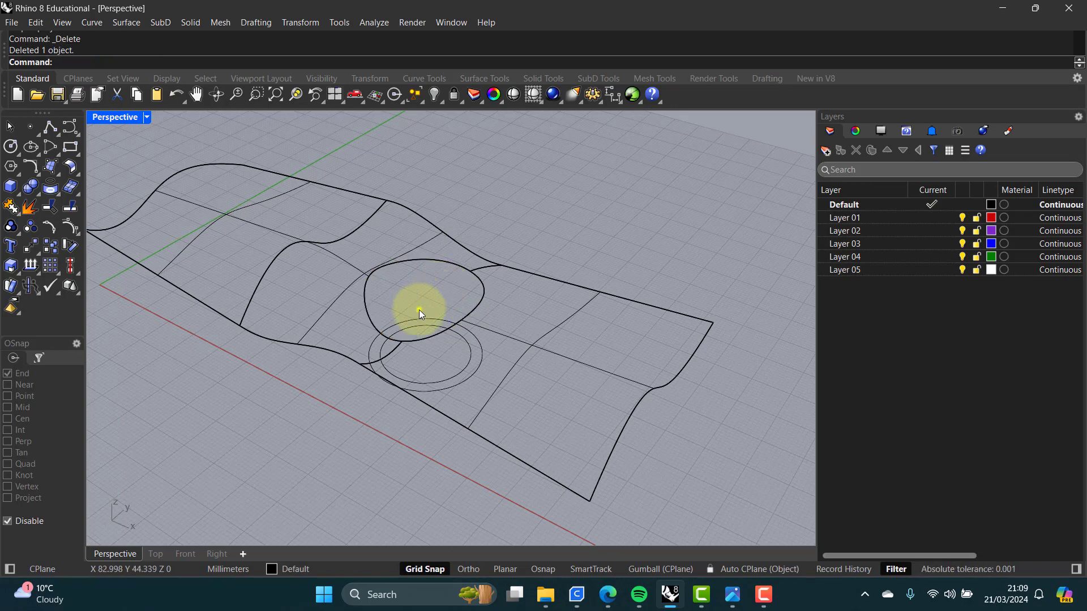
Step: Move the inner circle straight up above the surface, picking the points in the Front view
{"action": "mouse_move", "coordinate": [419, 310]}
{"action": "right_mouse_down"}
{"action": "mouse_move", "coordinate": [441, 334]}
{"action": "mouse_move", "coordinate": [473, 323]}
{"action": "mouse_move", "coordinate": [405, 316]}
{"action": "right_mouse_up"}
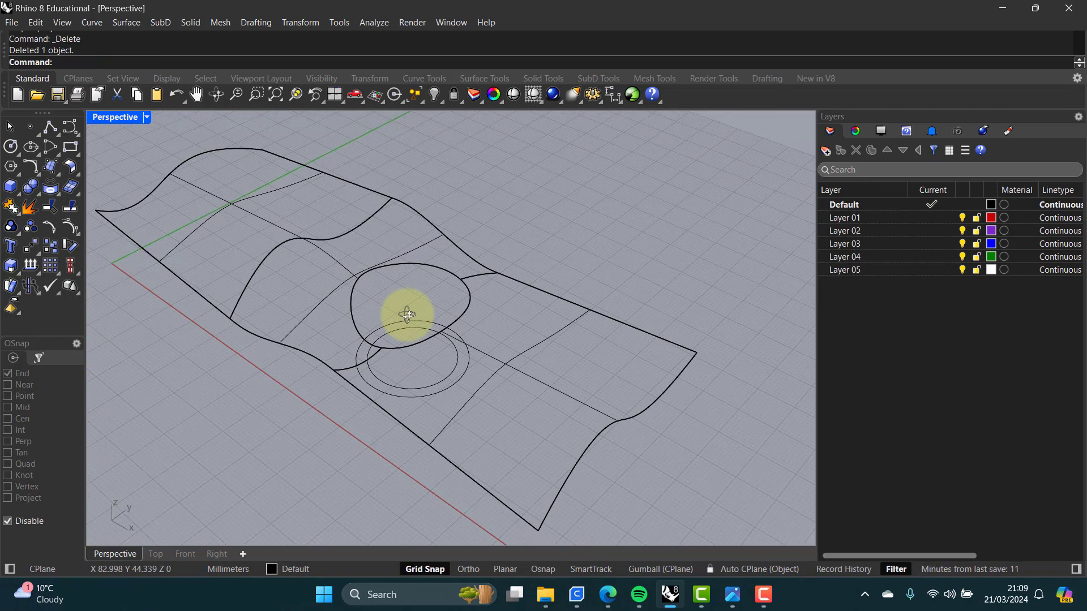
{"action": "left_click", "coordinate": [427, 386]}
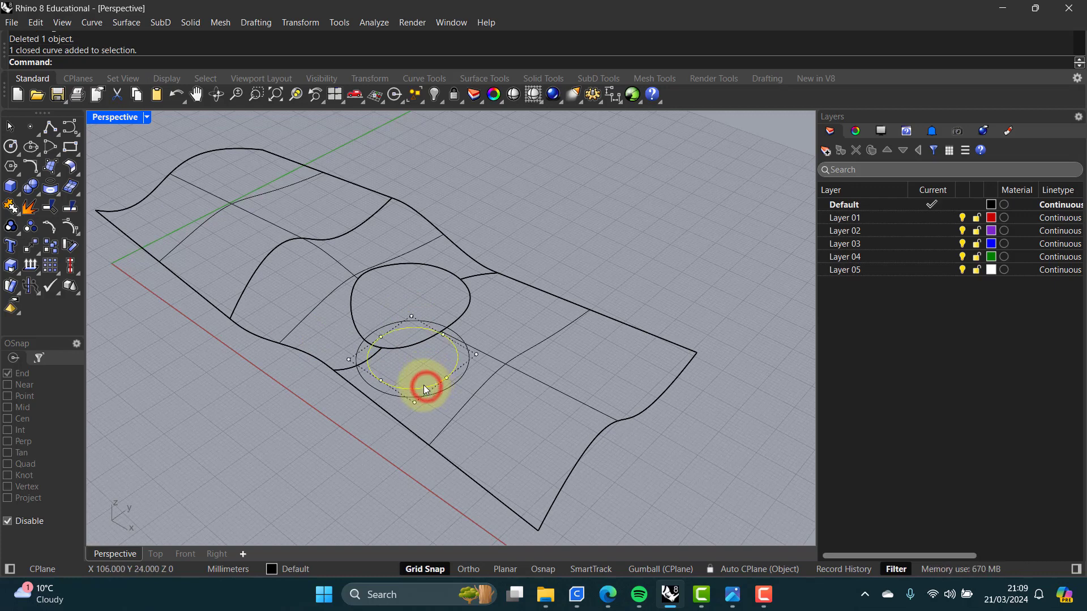
{"action": "double_click", "coordinate": [117, 119]}
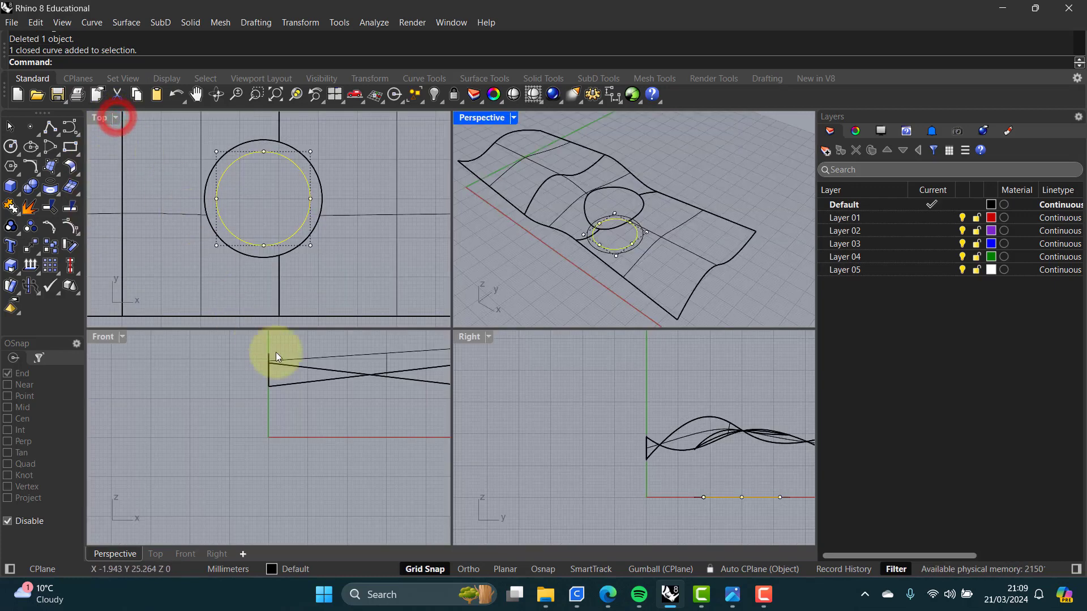
{"action": "left_click", "coordinate": [362, 417]}
{"action": "right_click_drag", "start_coordinate": [372, 415], "coordinate": [172, 414]}
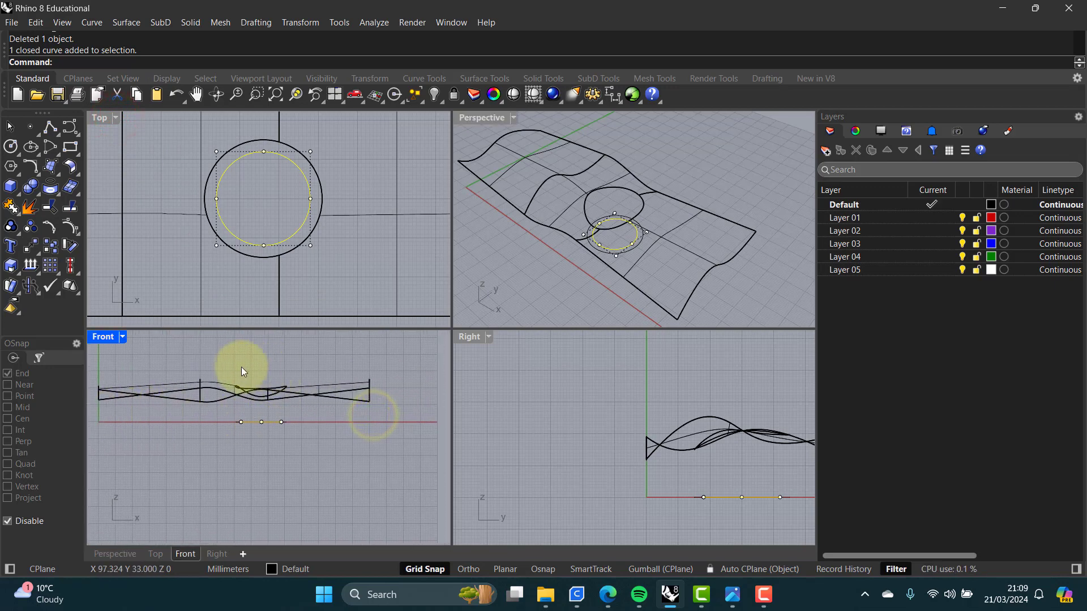
{"action": "left_click", "coordinate": [32, 247]}
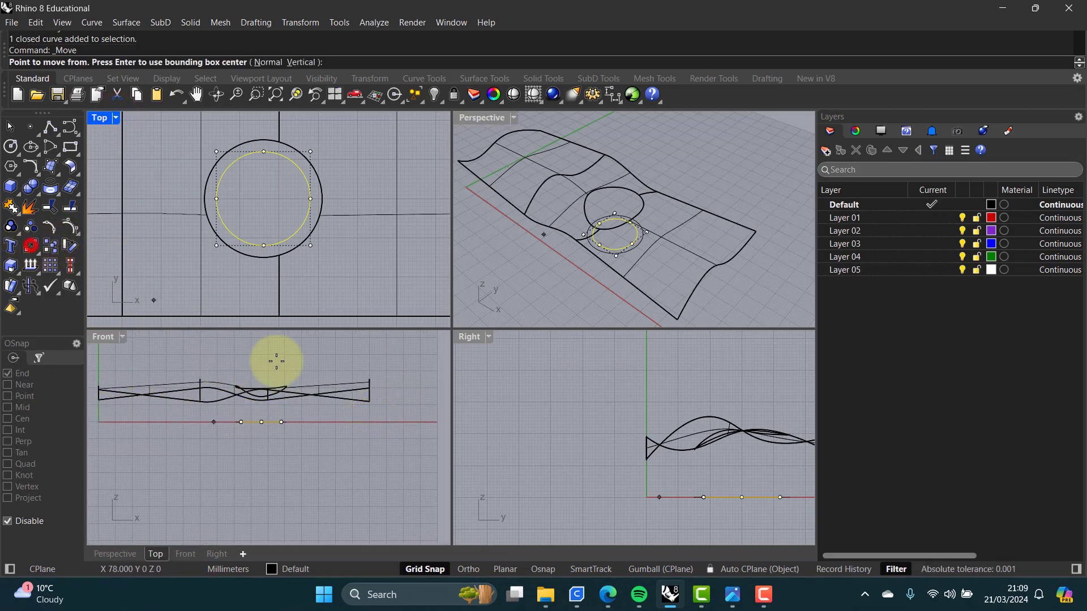
{"action": "left_click", "coordinate": [391, 415]}
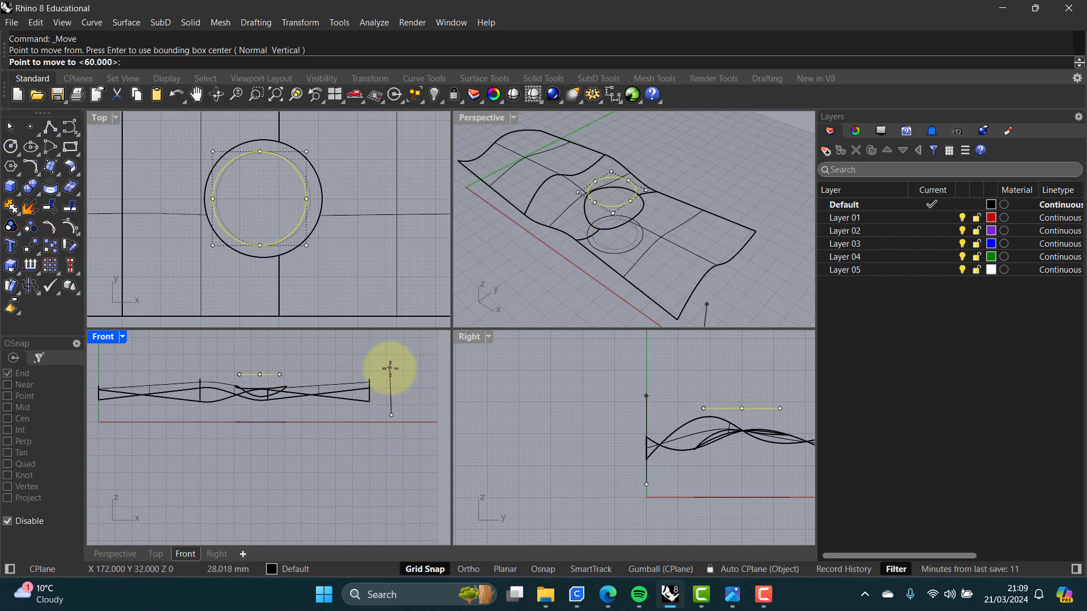
{"action": "key", "text": "shift"}
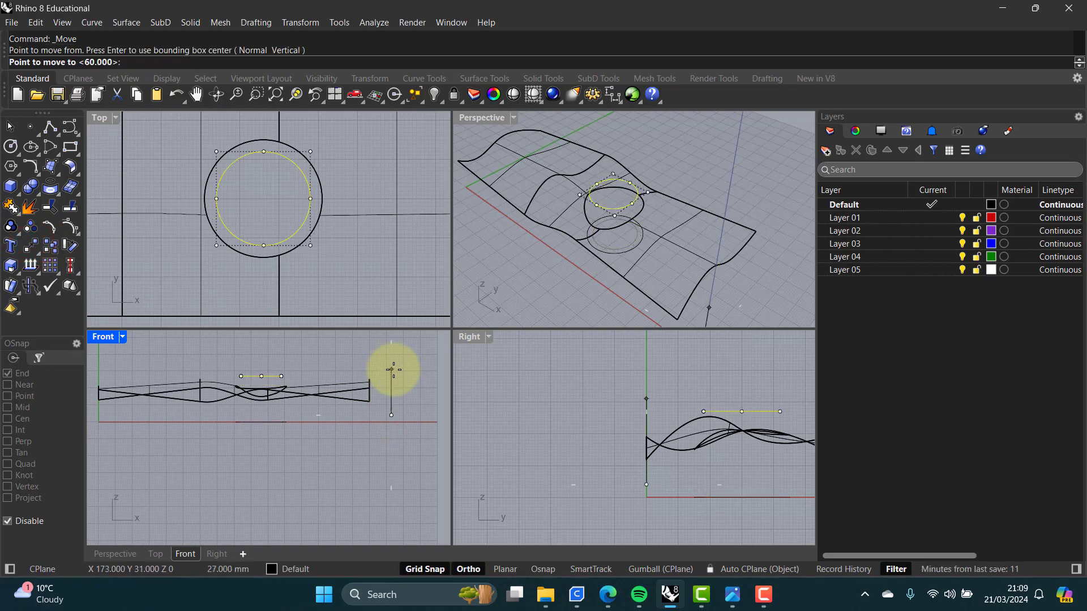
{"action": "left_click", "coordinate": [391, 367]}
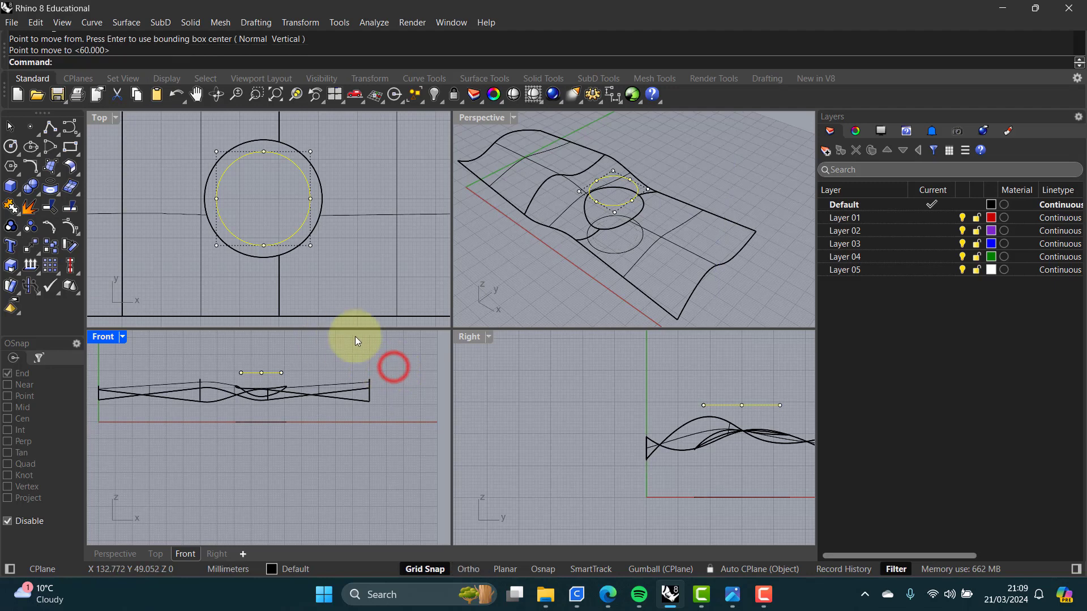
Step: Extrude the raised circle upward about 16 mm as an open surface with Solid set to No
{"action": "left_click", "coordinate": [522, 271]}
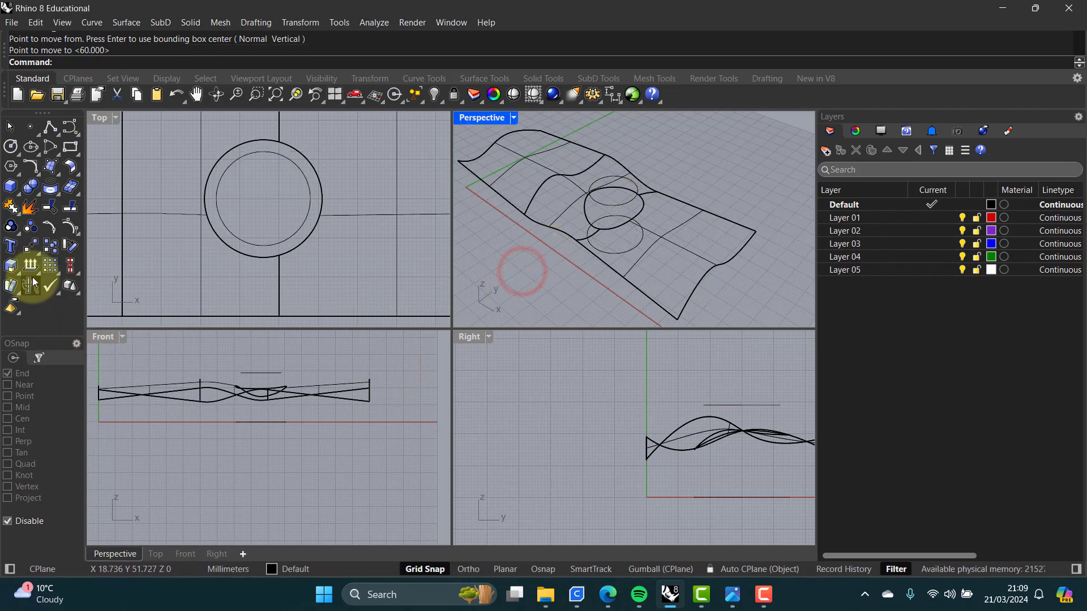
{"action": "type", "text": "ExtrudeCrv"}
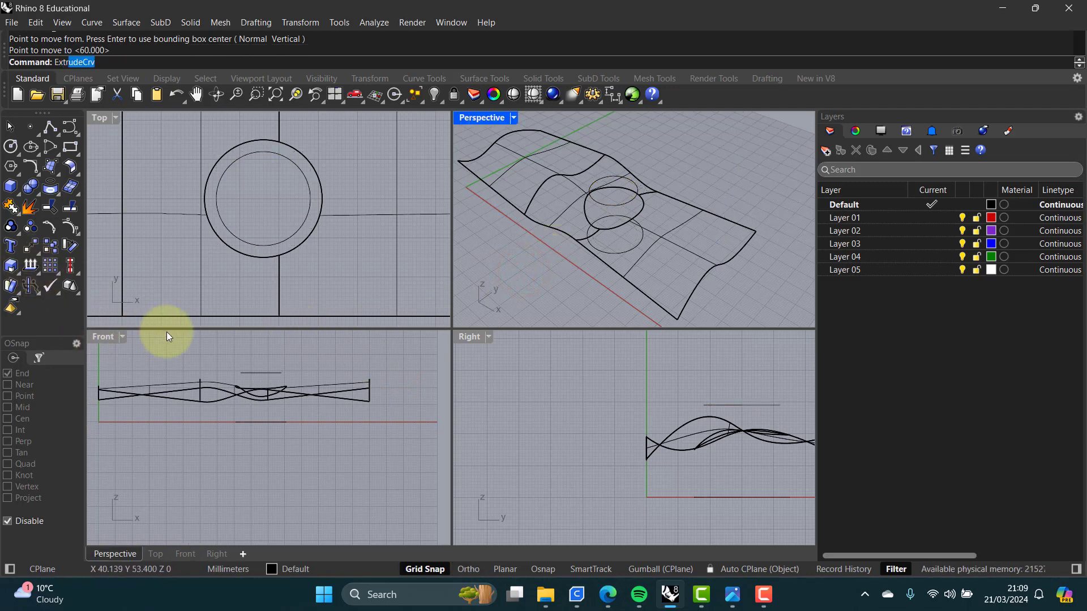
{"action": "left_click", "coordinate": [88, 81]}
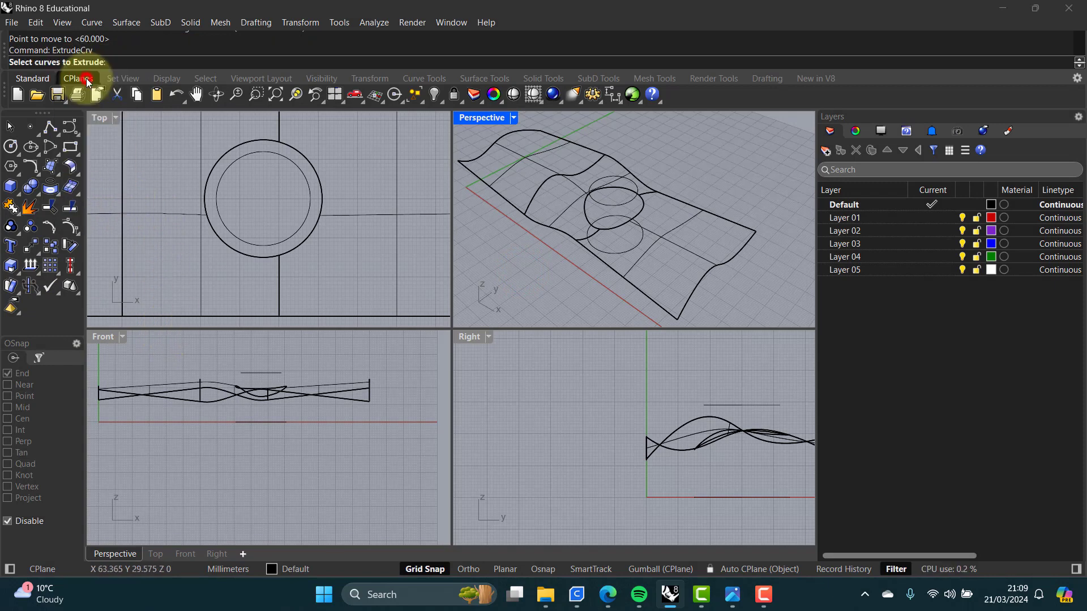
{"action": "left_click", "coordinate": [271, 373]}
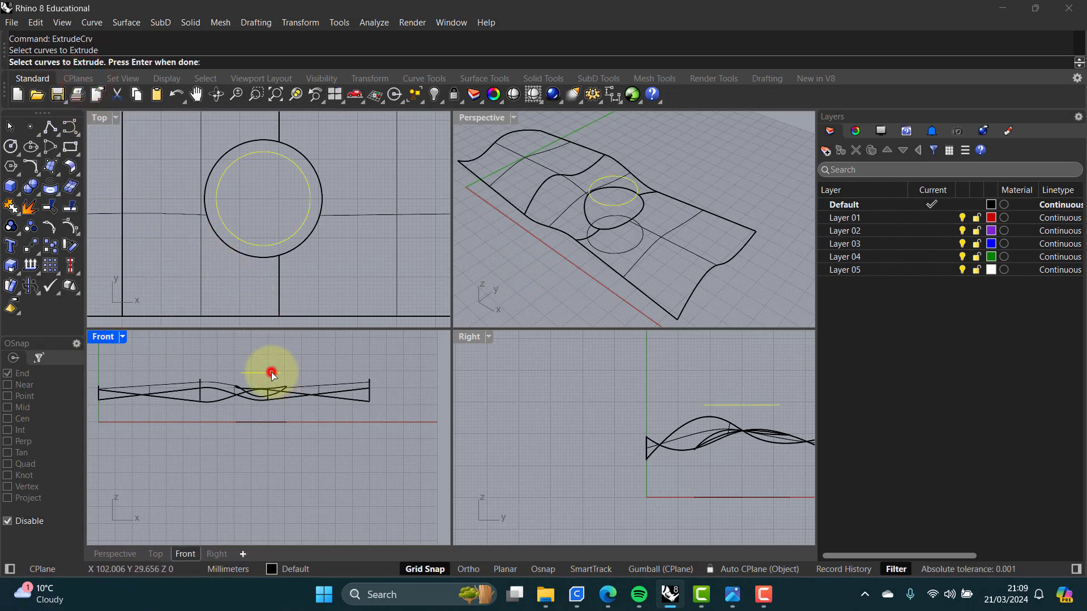
{"action": "key", "text": "Return"}
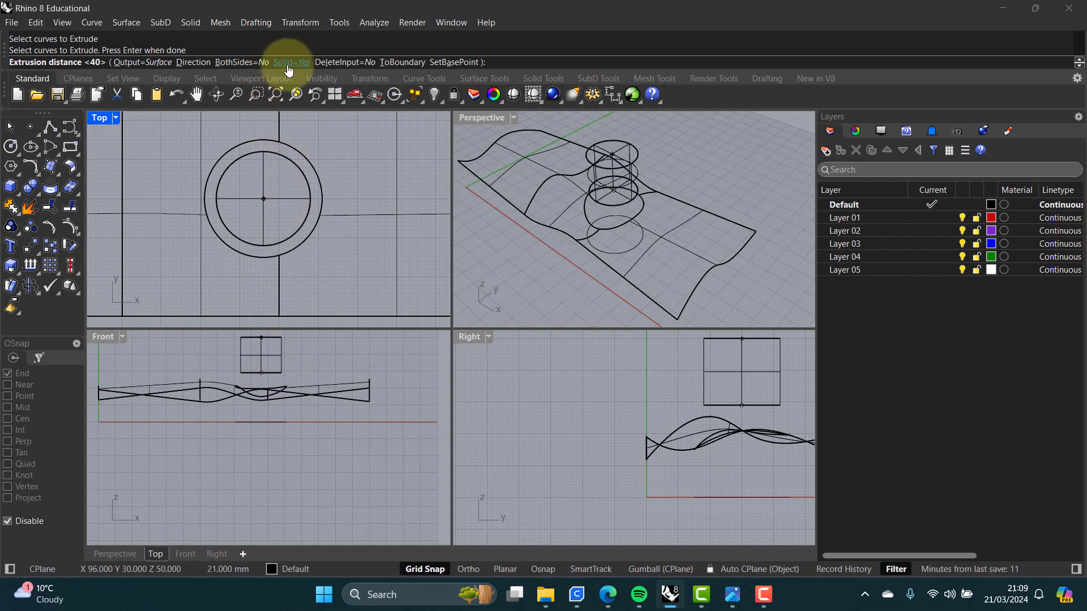
{"action": "left_click", "coordinate": [288, 62]}
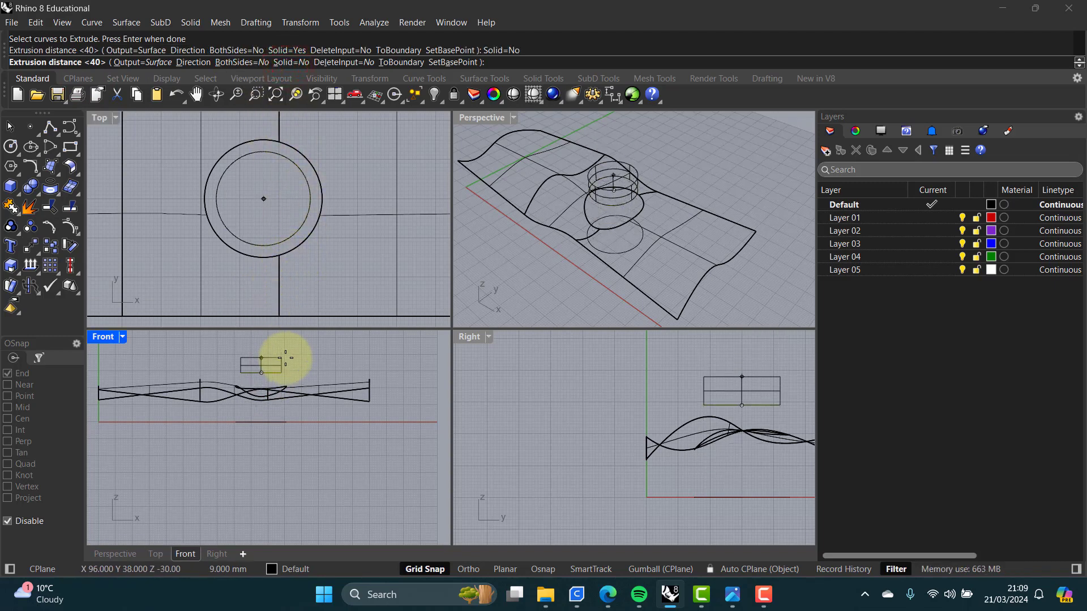
{"action": "scroll", "coordinate": [286, 358], "scroll_direction": "up", "scroll_amount": 2}
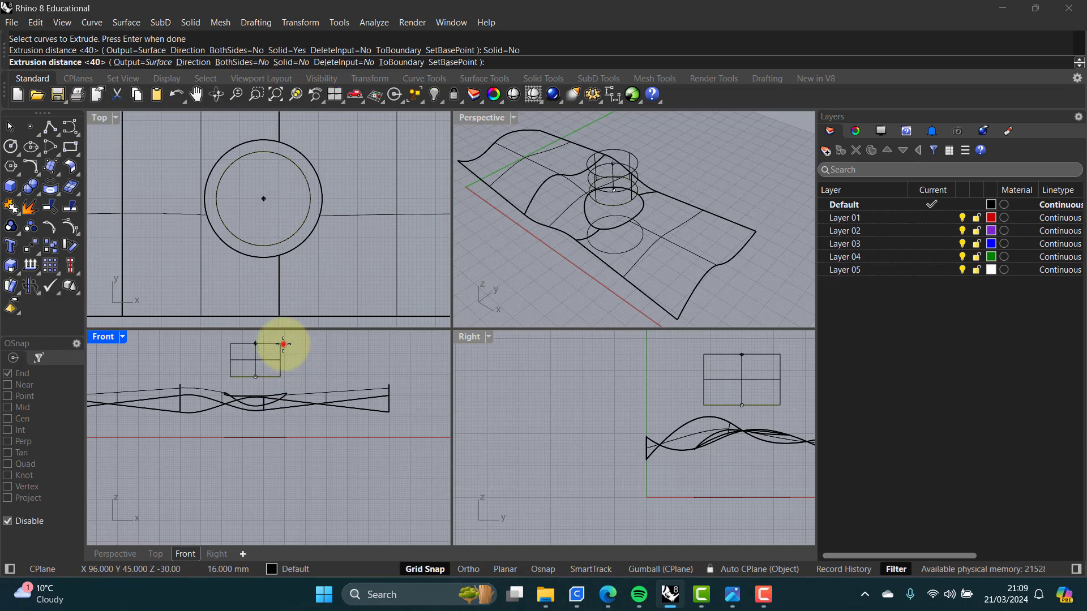
{"action": "left_click", "coordinate": [283, 344]}
{"action": "double_click", "coordinate": [481, 117]}
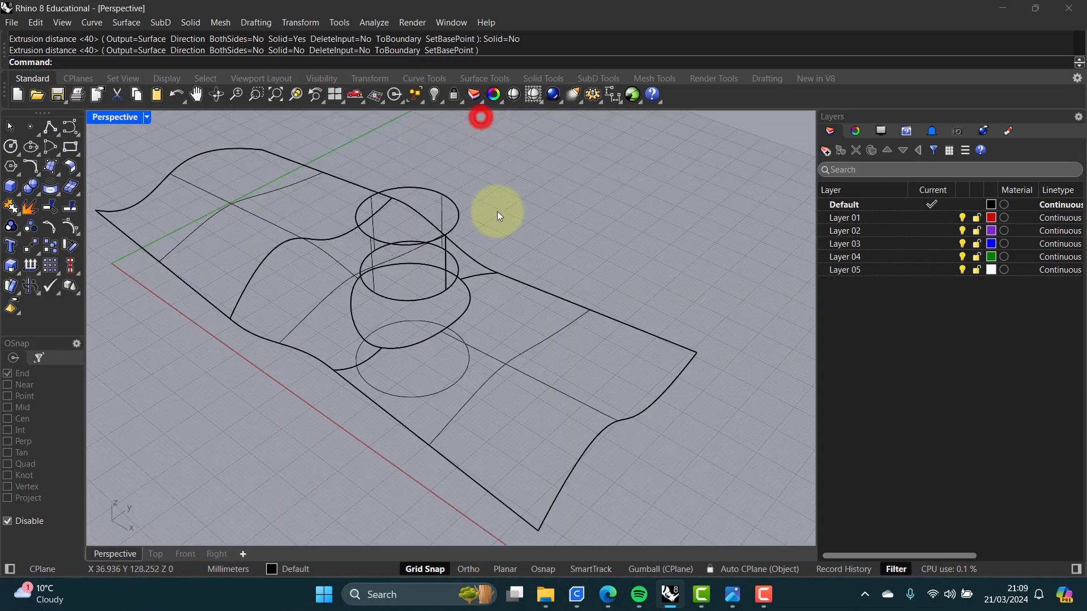
{"action": "right_click_drag", "start_coordinate": [497, 212], "coordinate": [478, 297]}
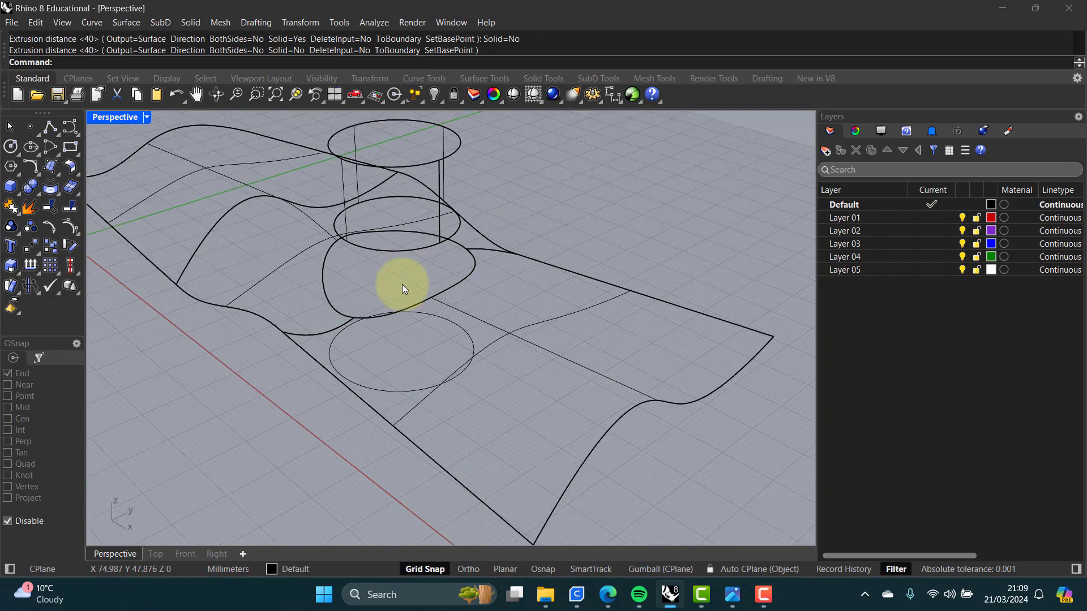
{"action": "right_click_drag", "start_coordinate": [402, 284], "coordinate": [419, 310]}
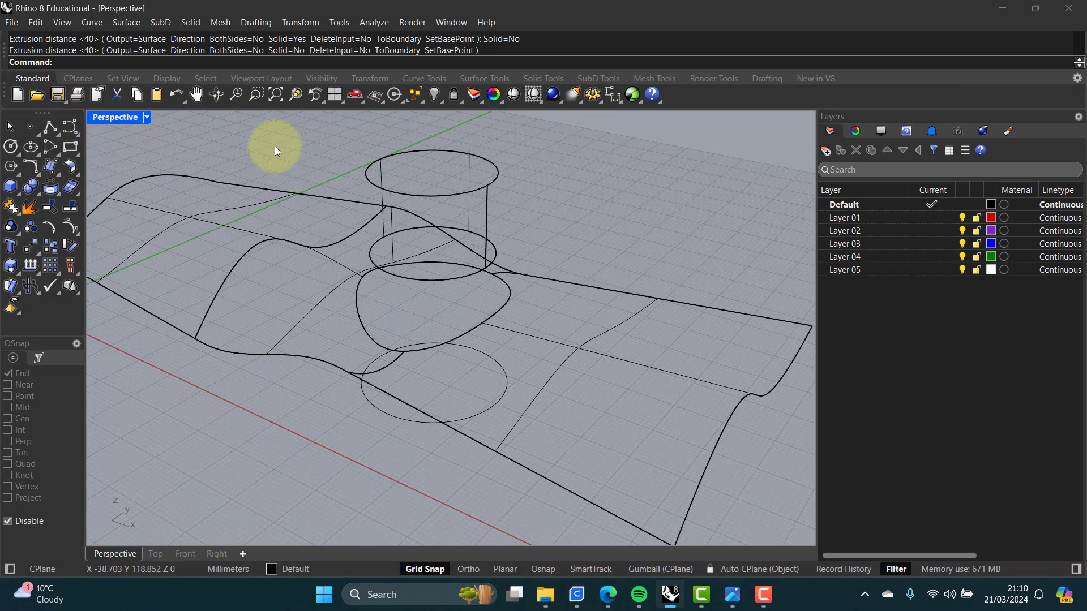
{"action": "left_click", "coordinate": [334, 290]}
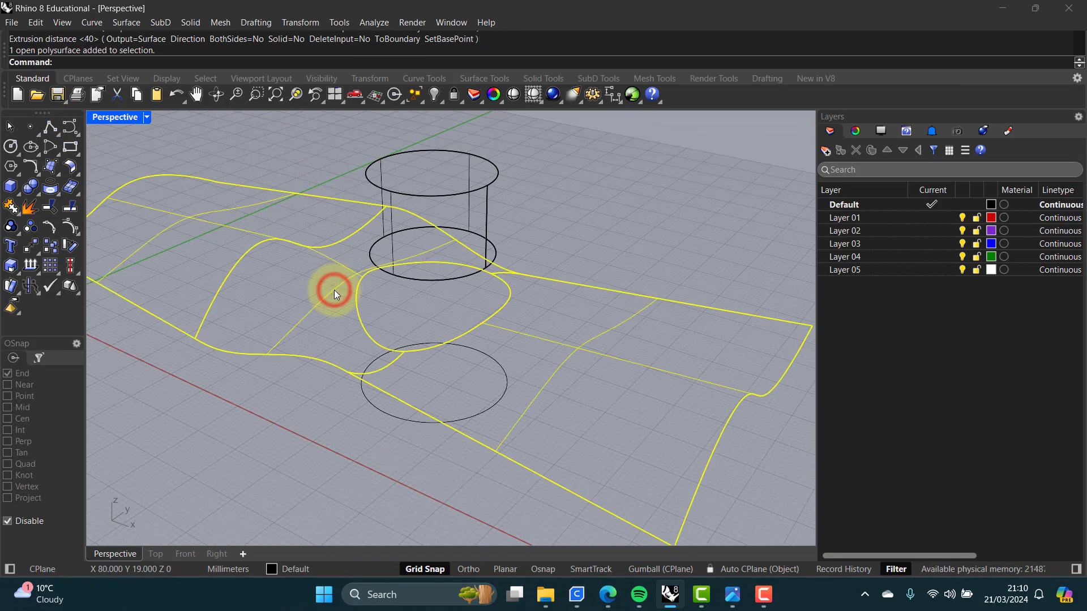
{"action": "key", "text": "Escape"}
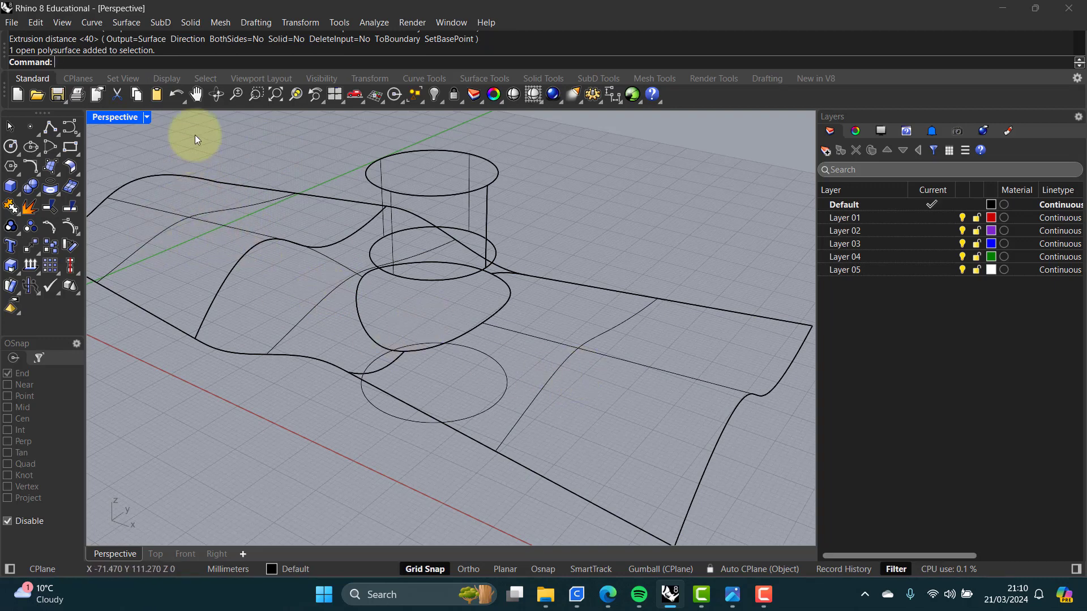
{"action": "type", "text": "Blend"}
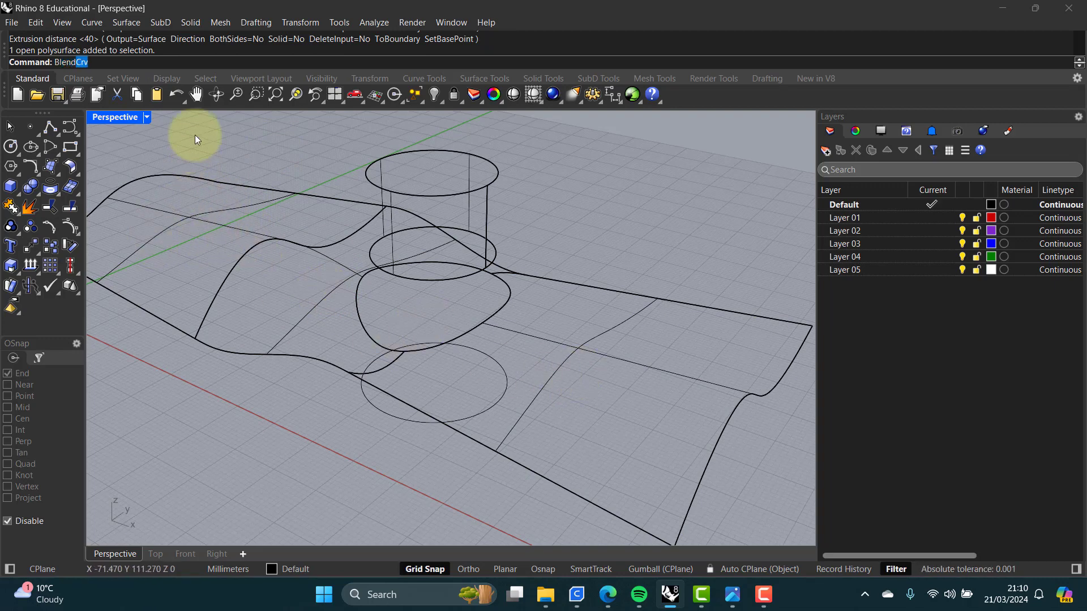
{"action": "type", "text": "Srf"}
{"action": "key", "text": "Return"}
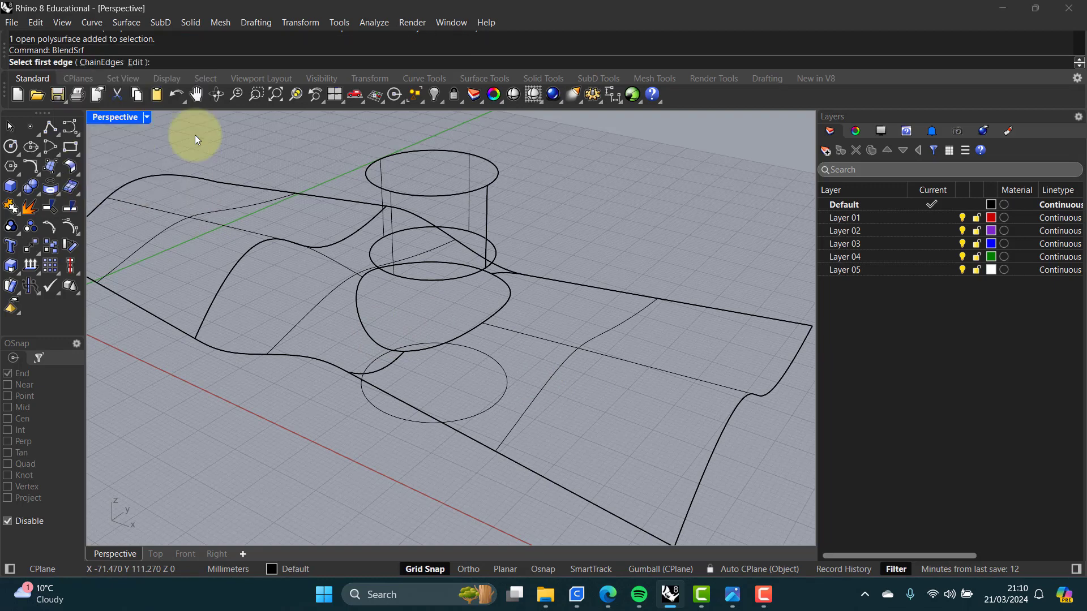
{"action": "left_click", "coordinate": [462, 278]}
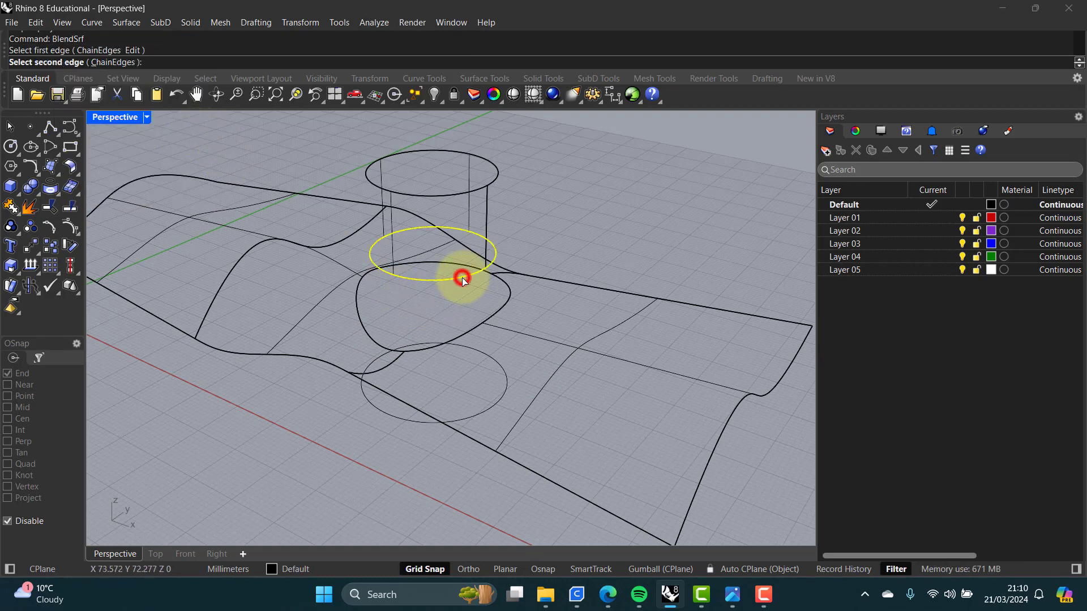
{"action": "left_click", "coordinate": [468, 331]}
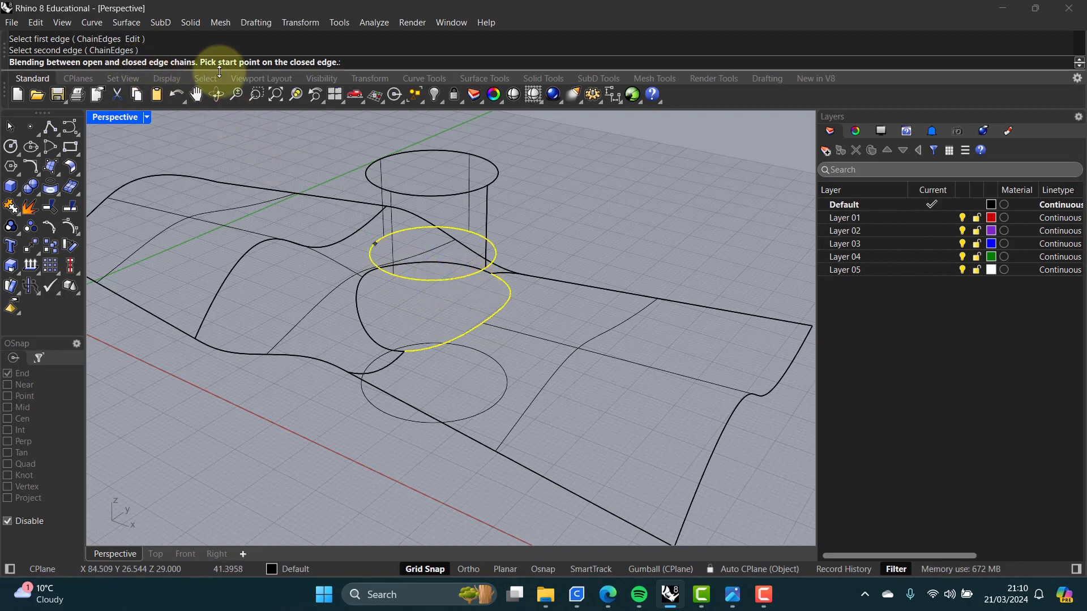
{"action": "left_click", "coordinate": [438, 280]}
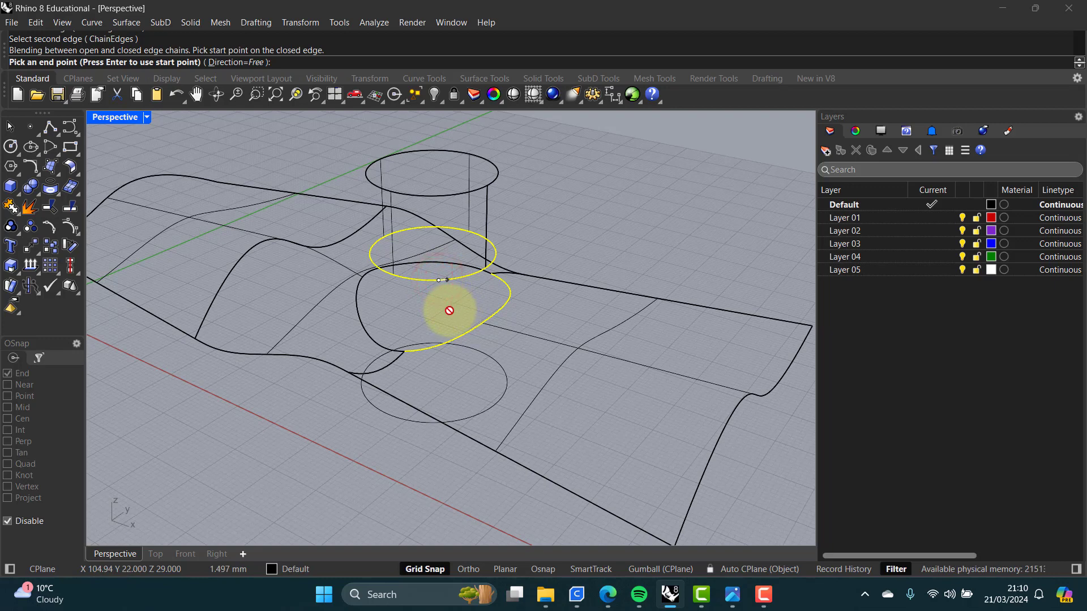
{"action": "left_click", "coordinate": [476, 235]}
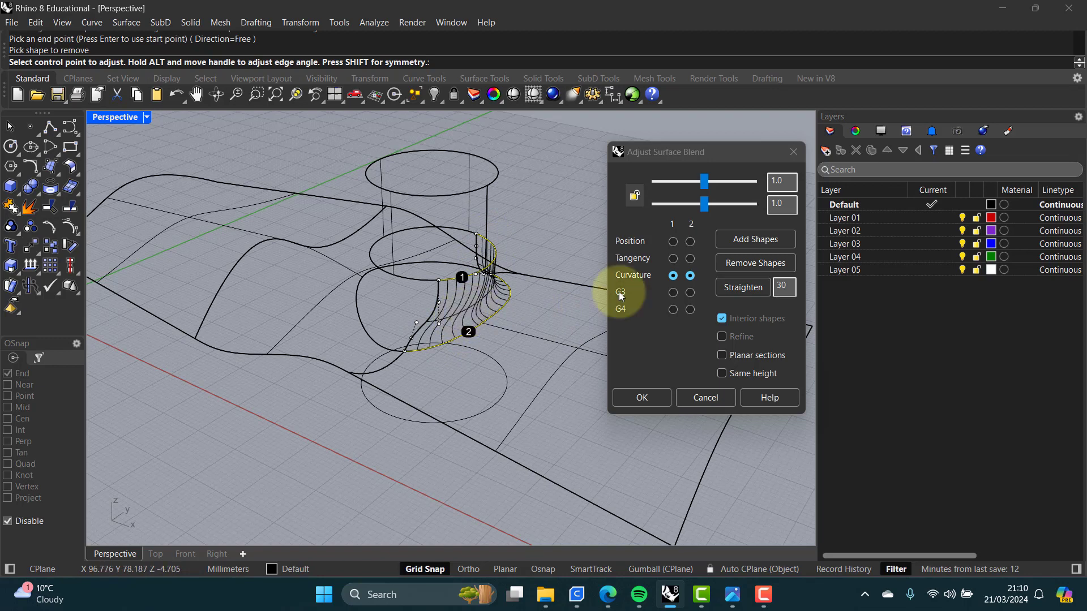
{"action": "left_click_drag", "start_coordinate": [702, 184], "coordinate": [693, 208]}
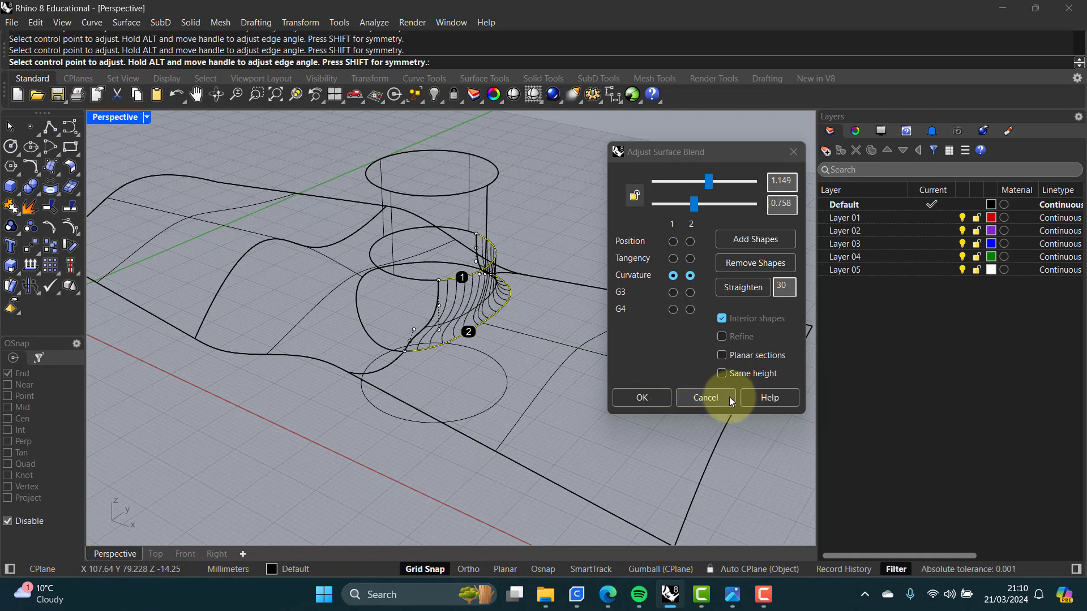
{"action": "left_click", "coordinate": [709, 398]}
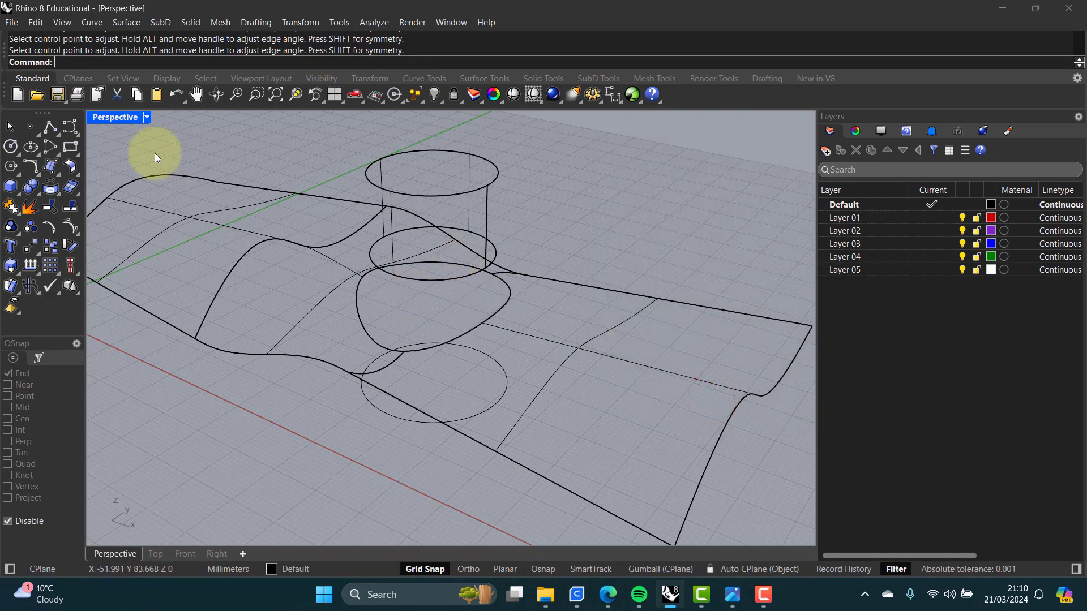
Step: Turn on object snaps with Quad, then blend the cylinder's bottom edge to the hole's edge with BlendSrf, curvature at both ends
{"action": "key", "text": "Return"}
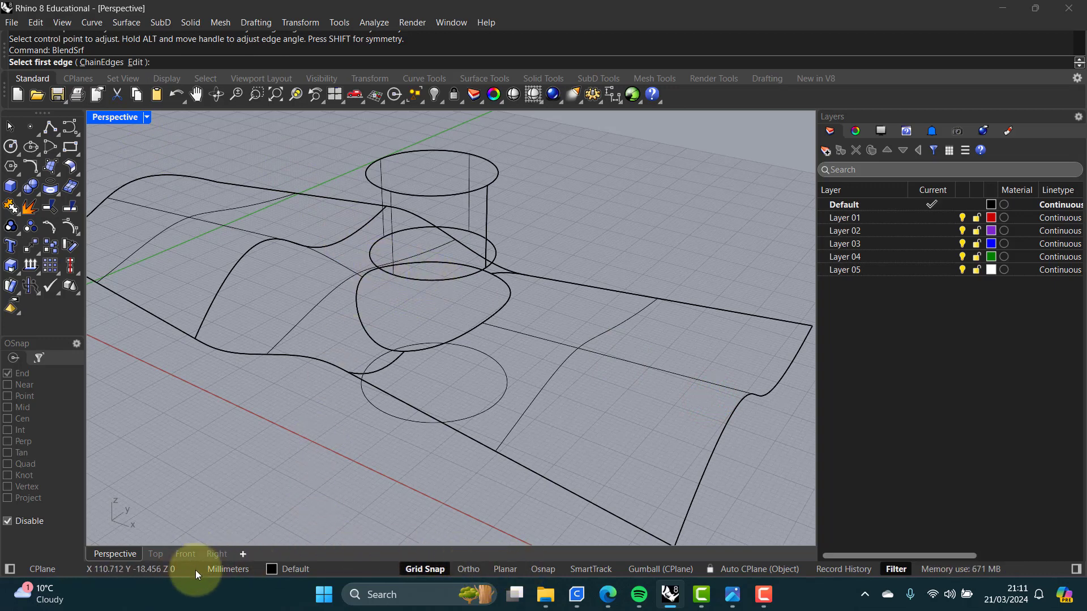
{"action": "left_click", "coordinate": [540, 569]}
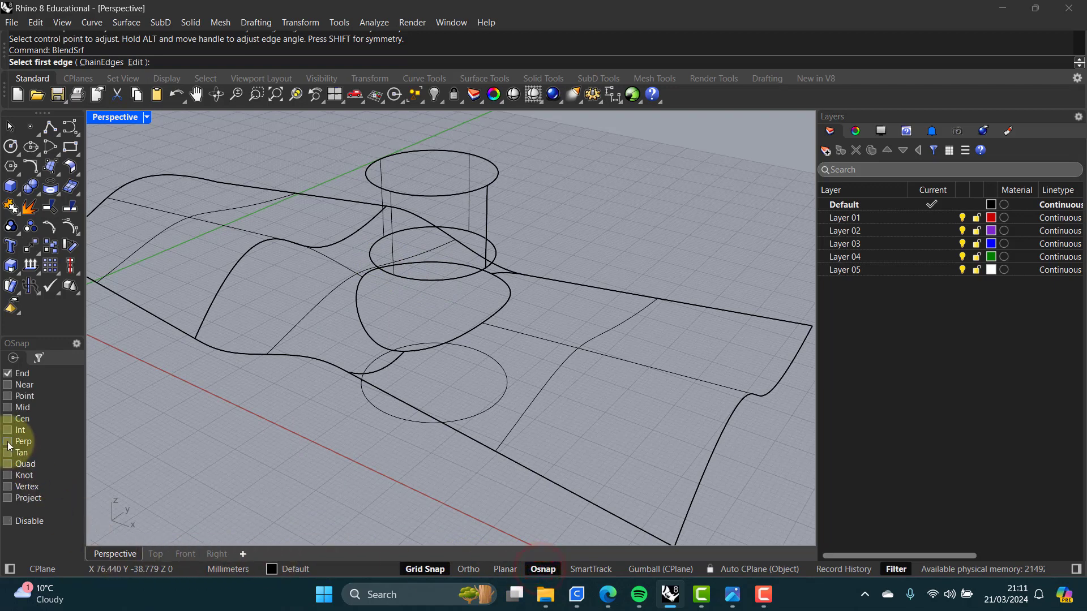
{"action": "left_click", "coordinate": [8, 464]}
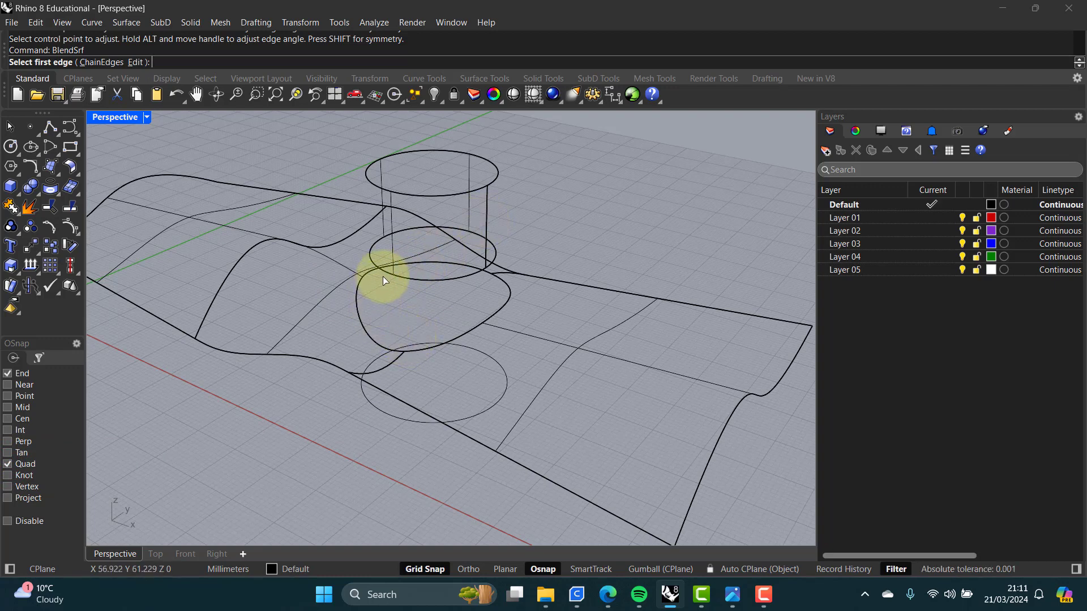
{"action": "left_click", "coordinate": [455, 279]}
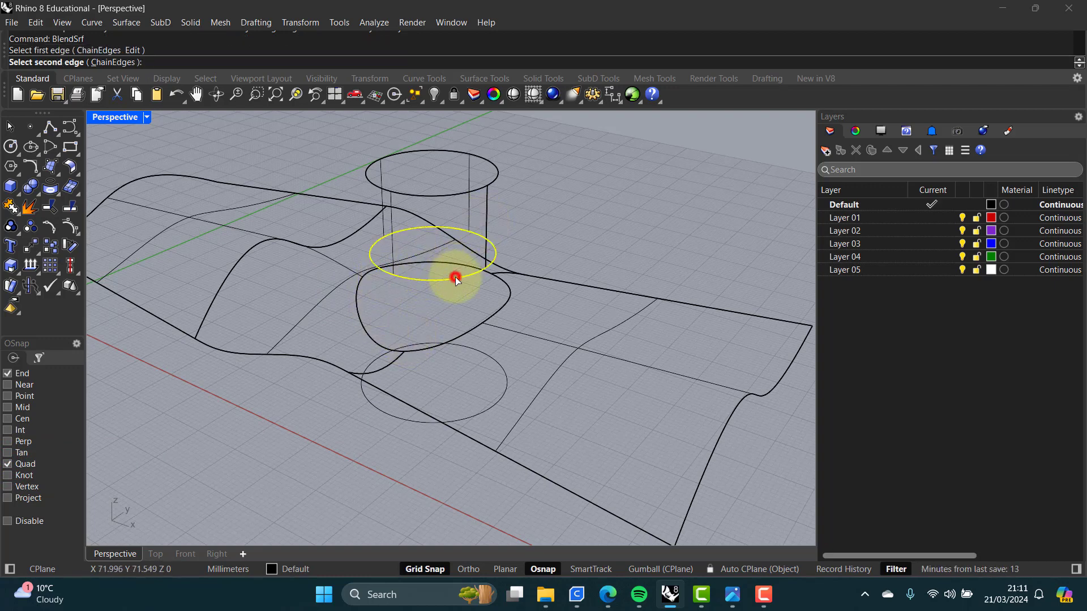
{"action": "left_click", "coordinate": [470, 331]}
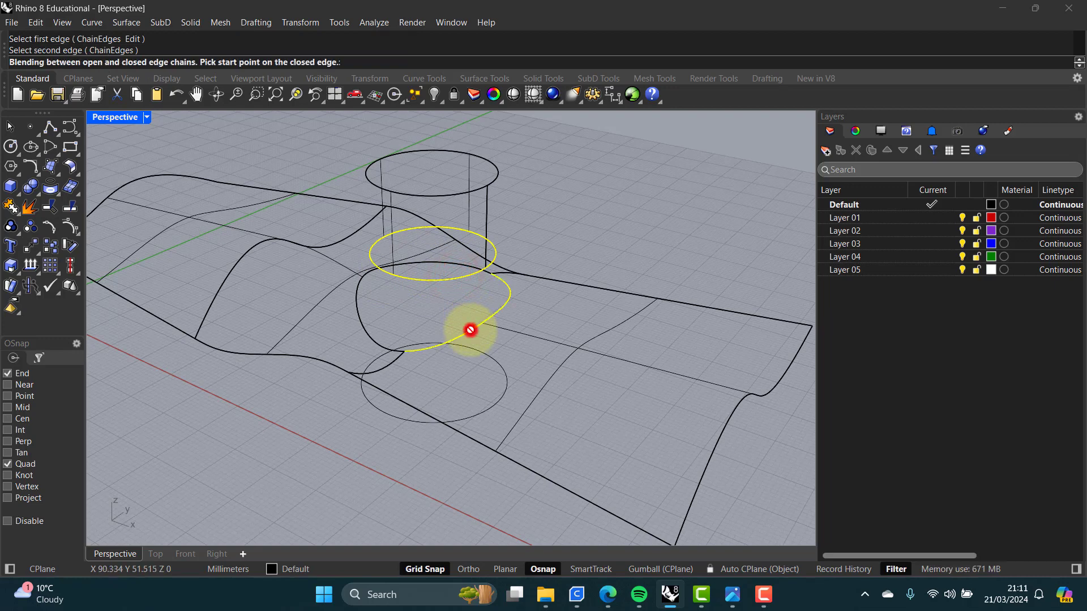
{"action": "left_click", "coordinate": [394, 274]}
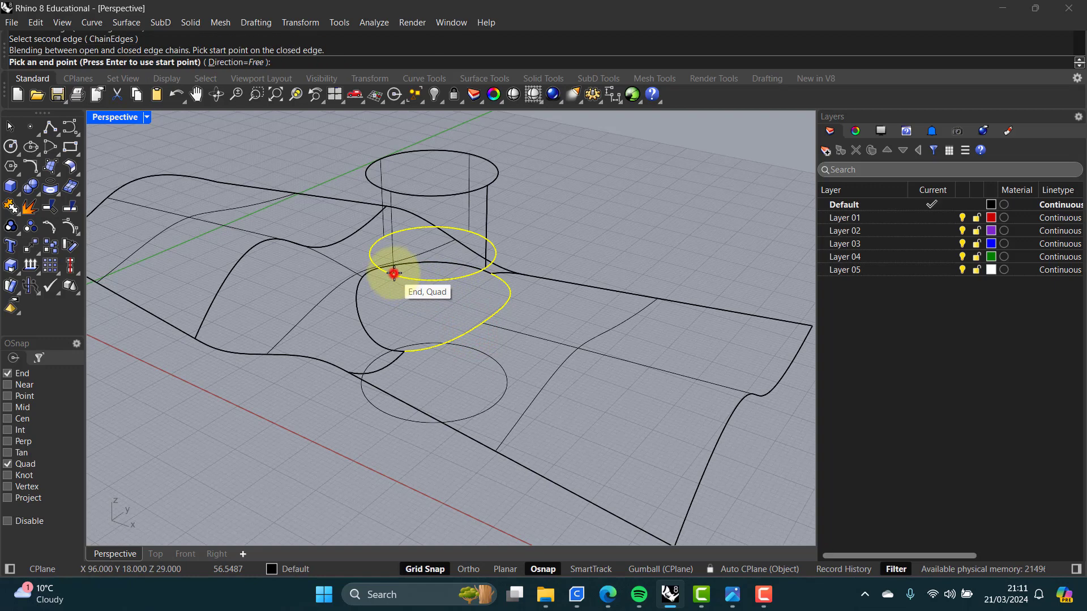
{"action": "left_click", "coordinate": [470, 232]}
{"action": "key", "text": "Return"}
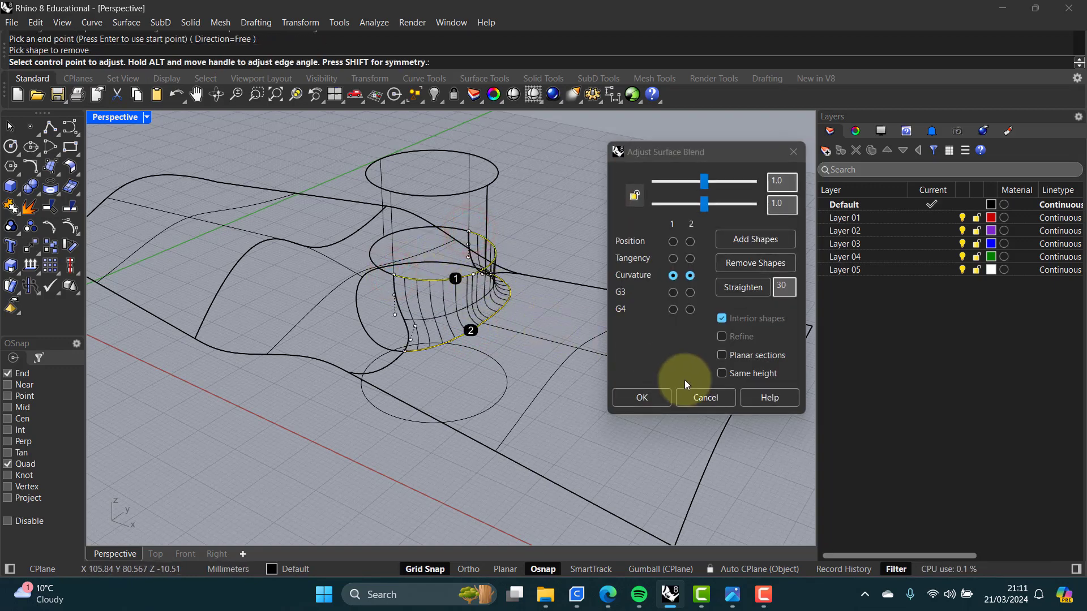
{"action": "left_click", "coordinate": [658, 396]}
{"action": "right_click_drag", "start_coordinate": [467, 333], "coordinate": [398, 317]}
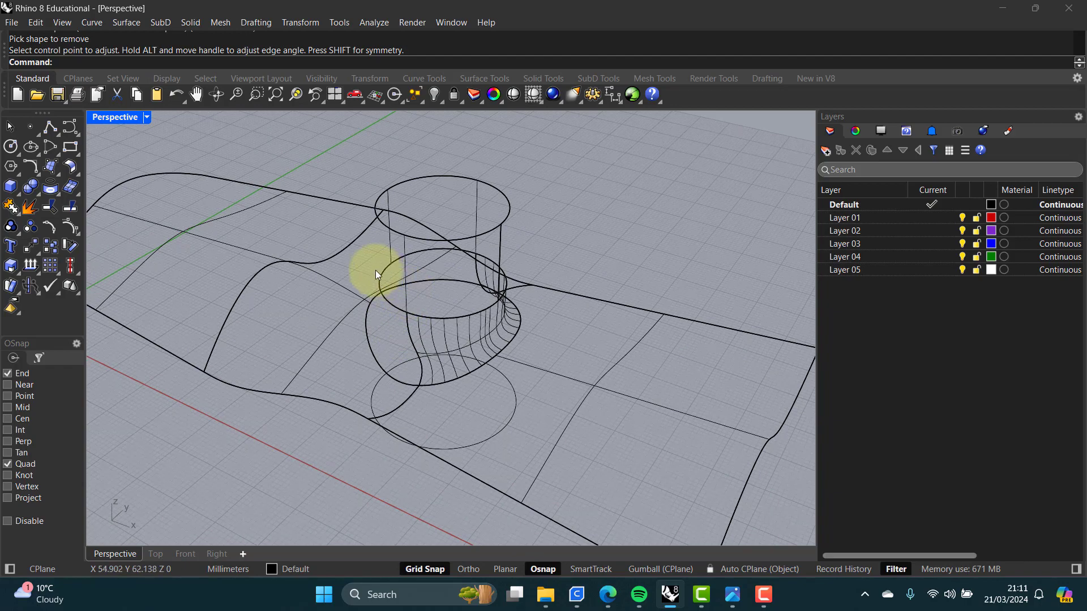
{"action": "key", "text": "Return"}
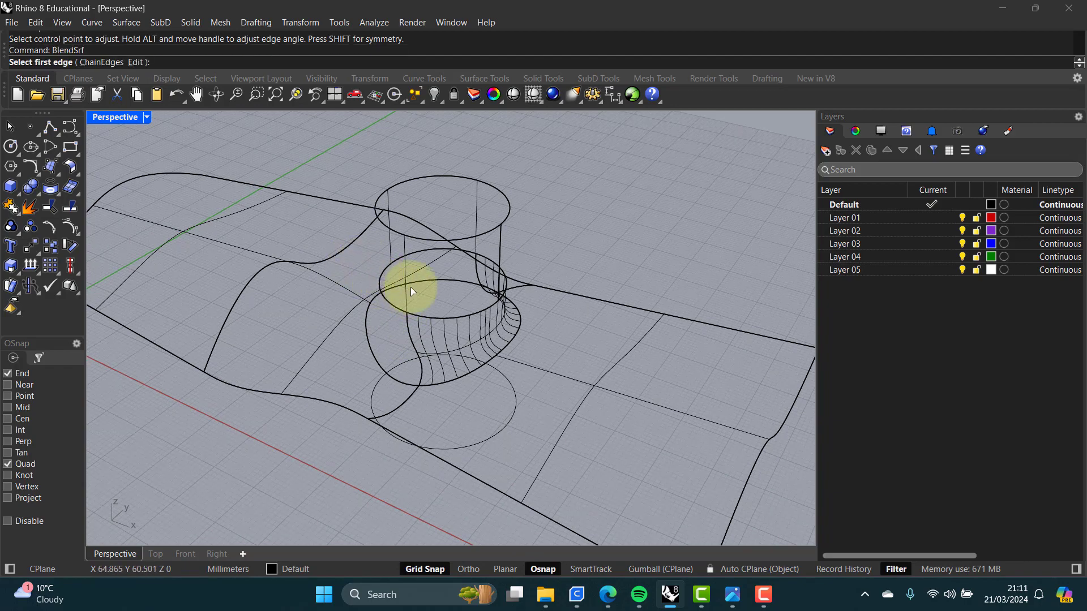
{"action": "left_click", "coordinate": [383, 272]}
{"action": "left_click", "coordinate": [367, 312]}
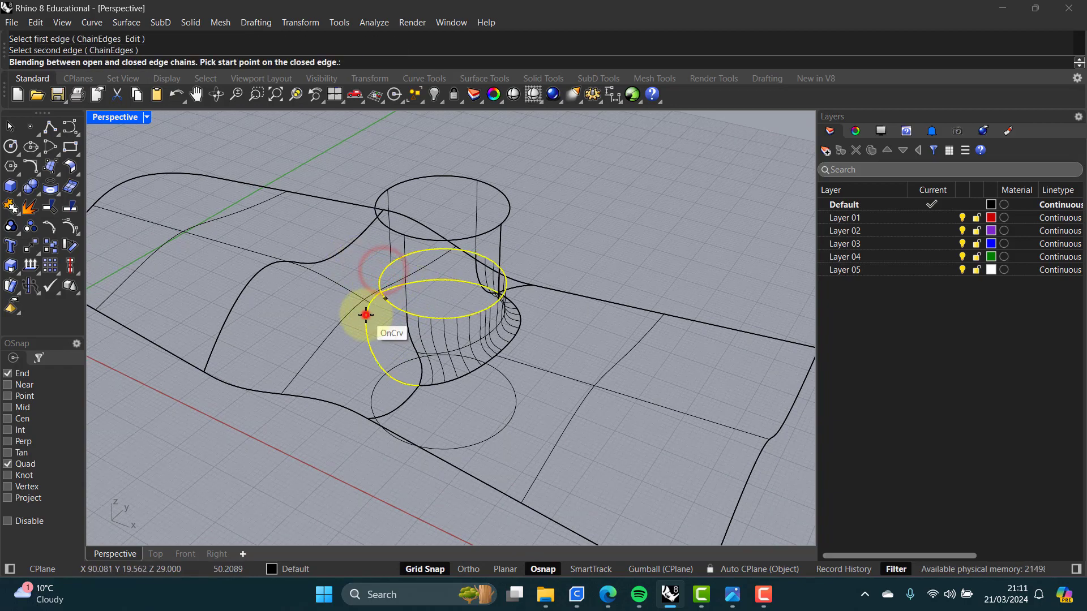
{"action": "left_click", "coordinate": [366, 316]}
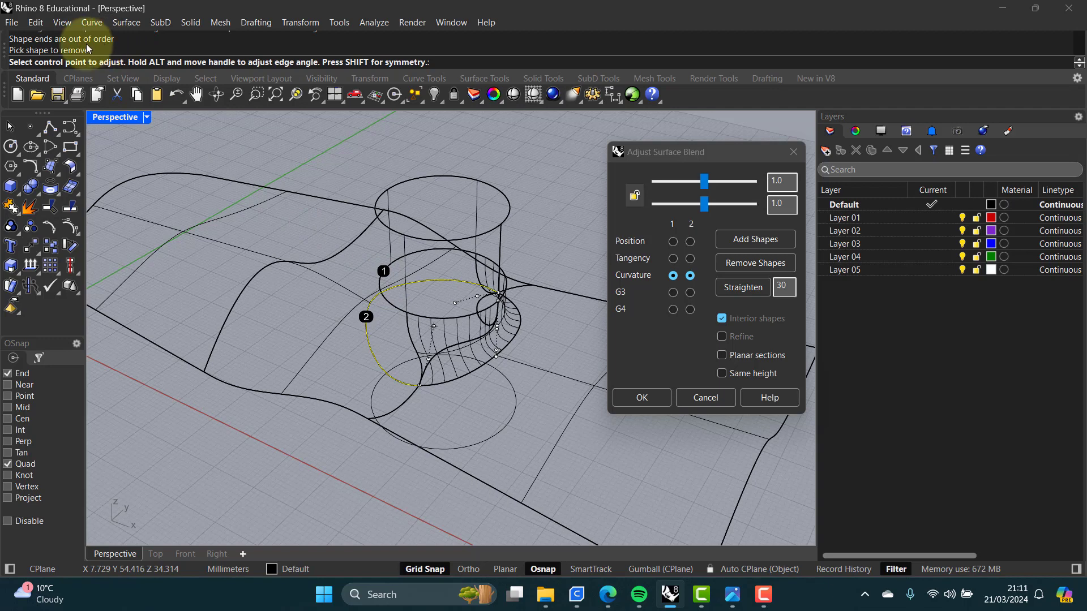
{"action": "key", "text": "Escape"}
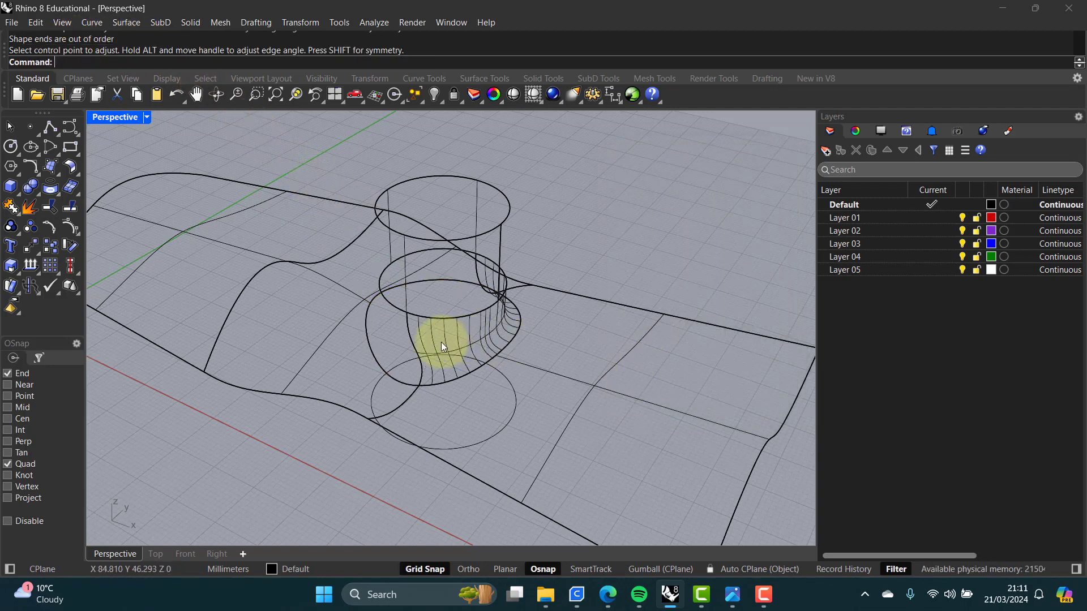
Step: Undo the last five operations, removing the blend surface, the extruded cylinder and the projected curve
{"action": "scroll", "coordinate": [440, 342], "scroll_direction": "down", "scroll_amount": 6}
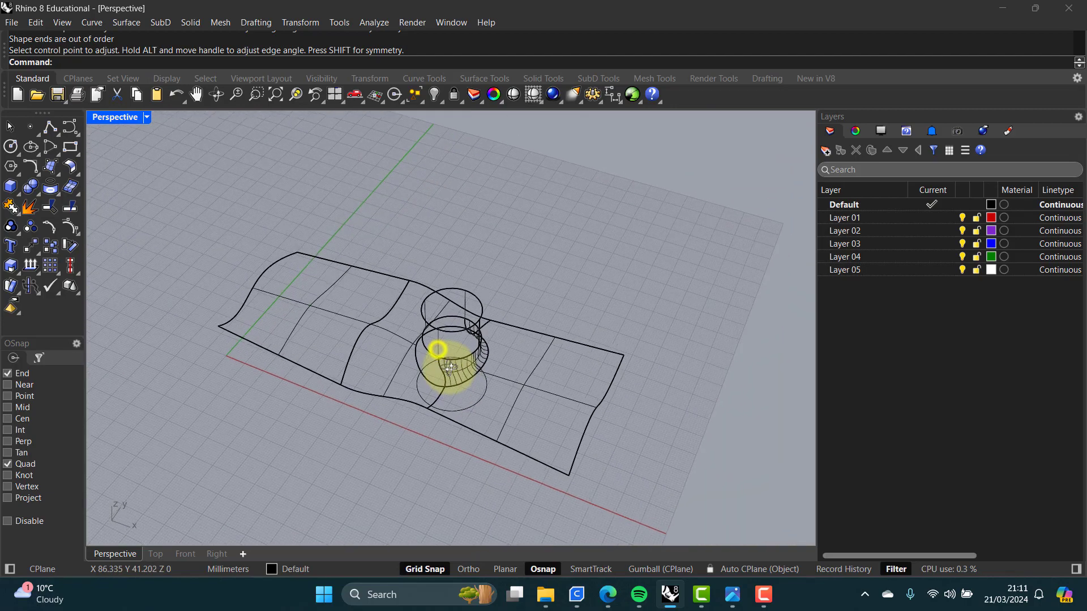
{"action": "right_click_drag", "start_coordinate": [450, 368], "coordinate": [437, 344]}
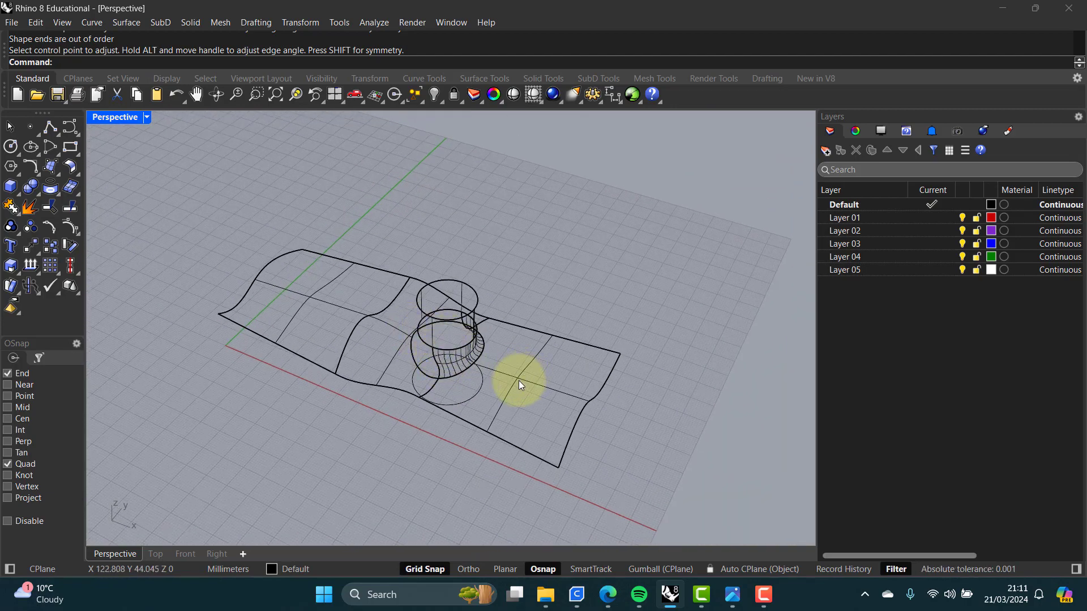
{"action": "key", "text": "ctrl+z"}
{"action": "key", "text": "ctrl+z"}
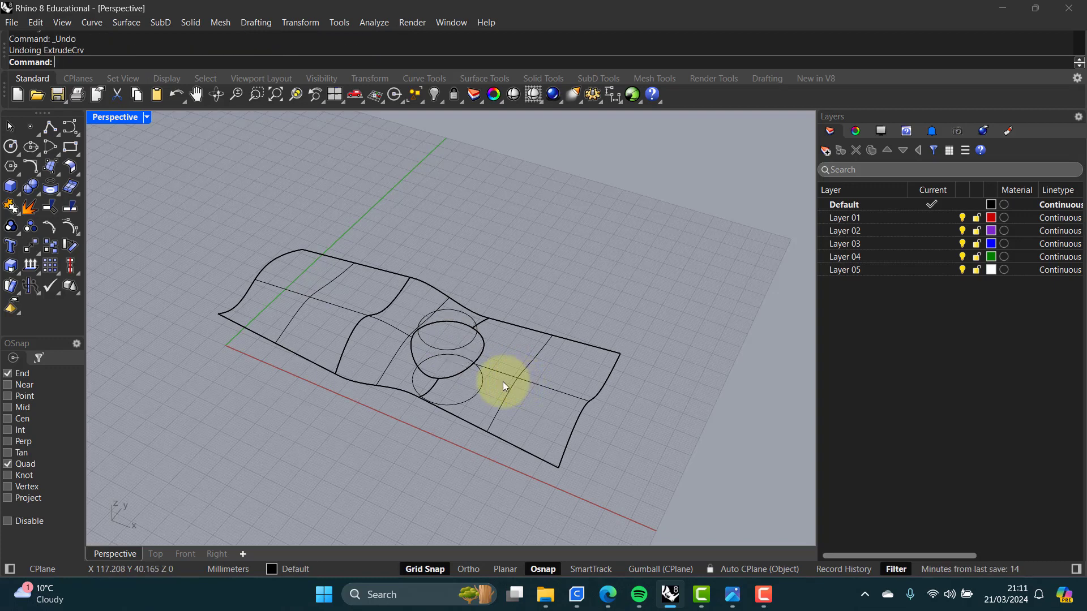
{"action": "key", "text": "ctrl+z"}
{"action": "key", "text": "ctrl+z"}
{"action": "key", "text": "ctrl+z"}
{"action": "key", "text": "ctrl+z"}
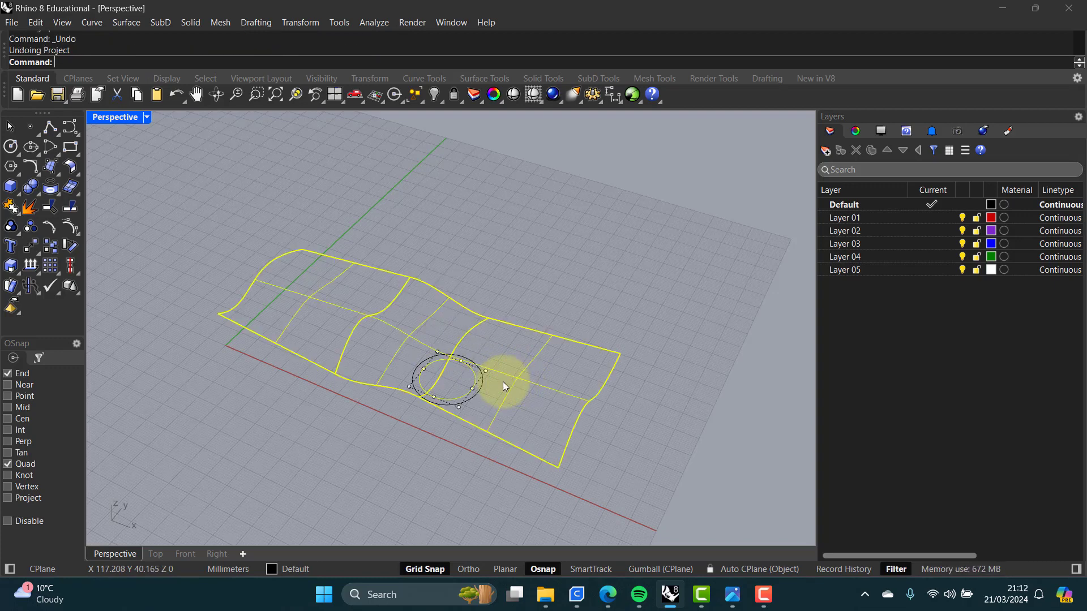
Step: Clear the selection and make Layer 04 the current layer
{"action": "left_click", "coordinate": [485, 408]}
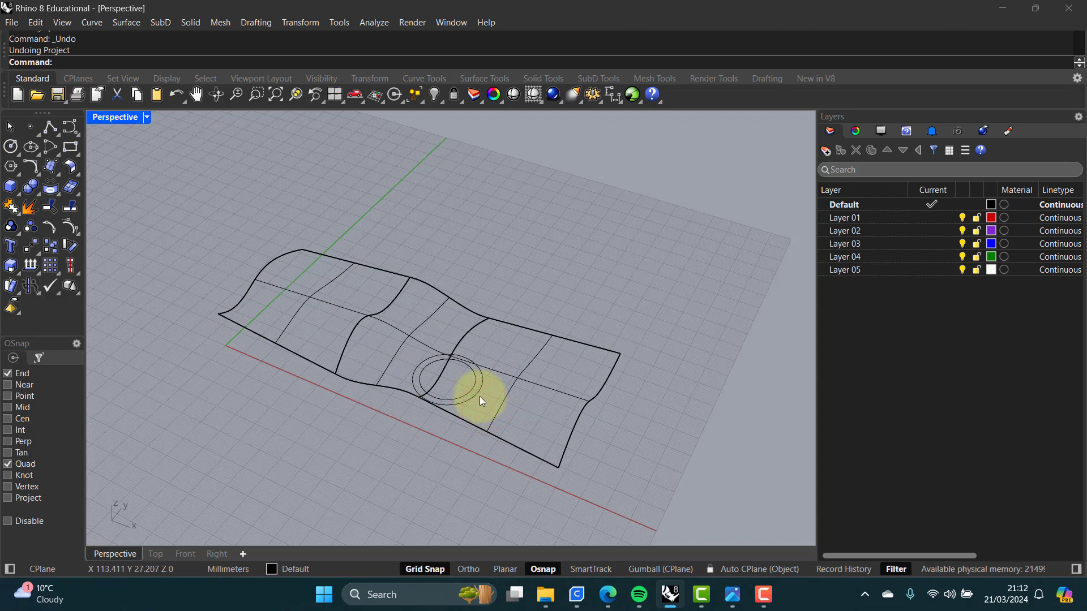
{"action": "left_click", "coordinate": [933, 257]}
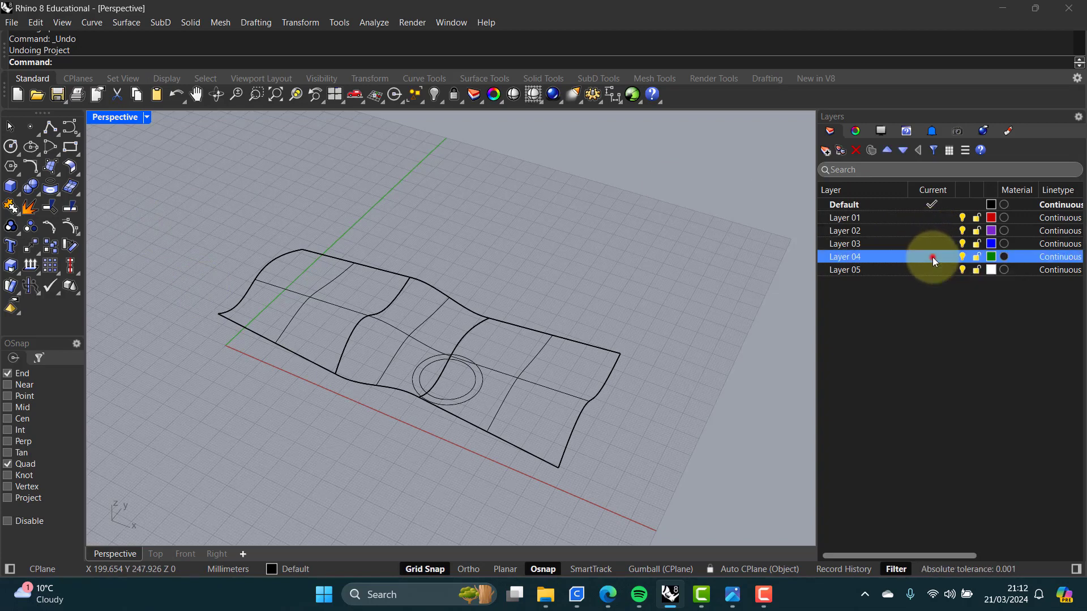
{"action": "left_click", "coordinate": [214, 220]}
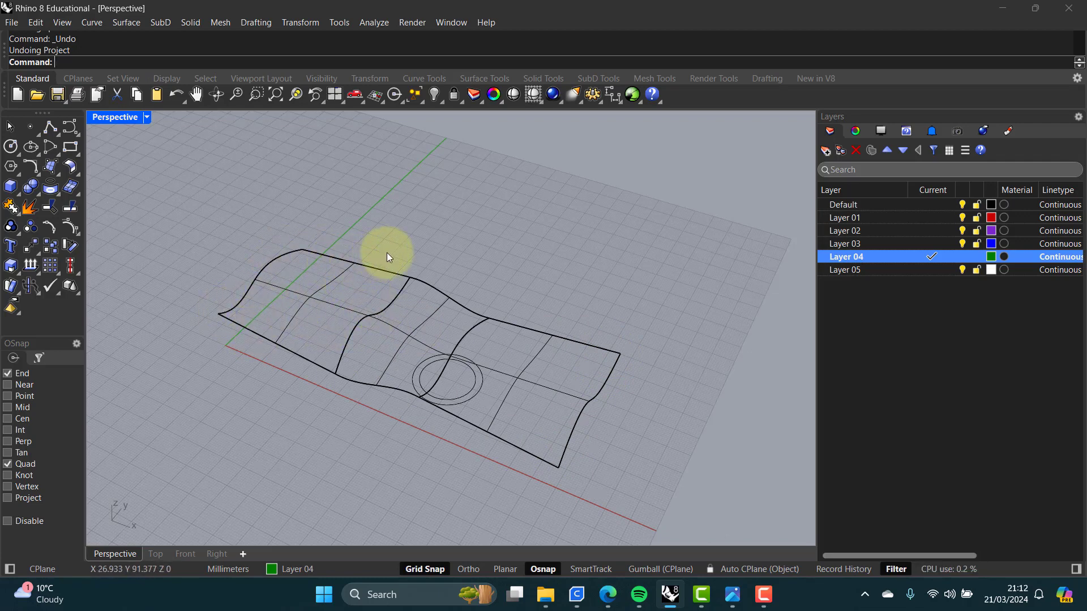
Step: Rebuild the three lofted surfaces with 10 by 10 points at degree 3, then undo the rebuild and clear the selection
{"action": "type", "text": "Rebuild"}
{"action": "key", "text": "Return"}
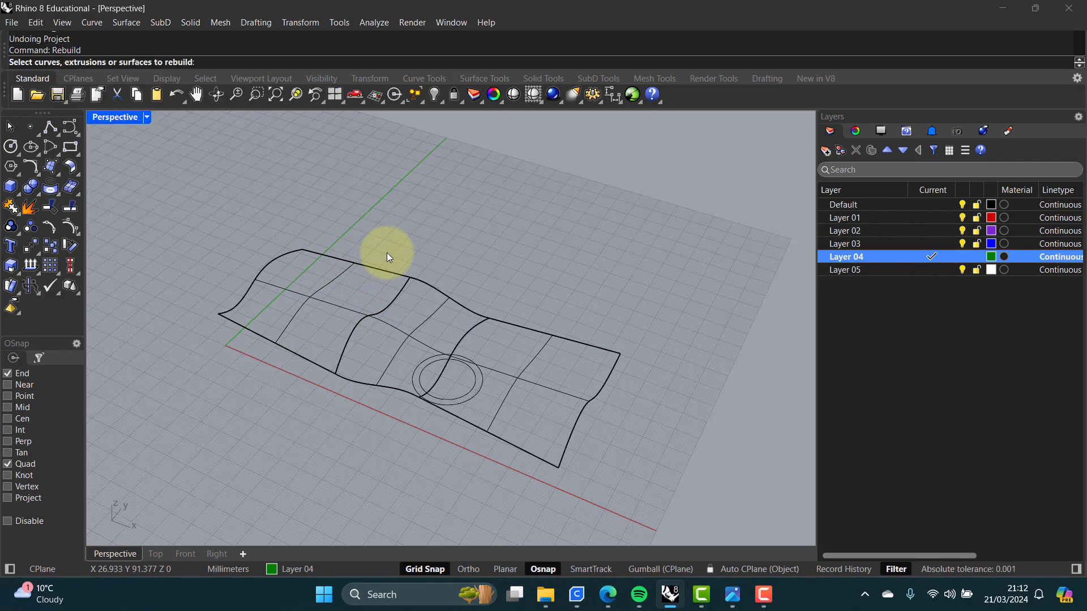
{"action": "left_click", "coordinate": [515, 380]}
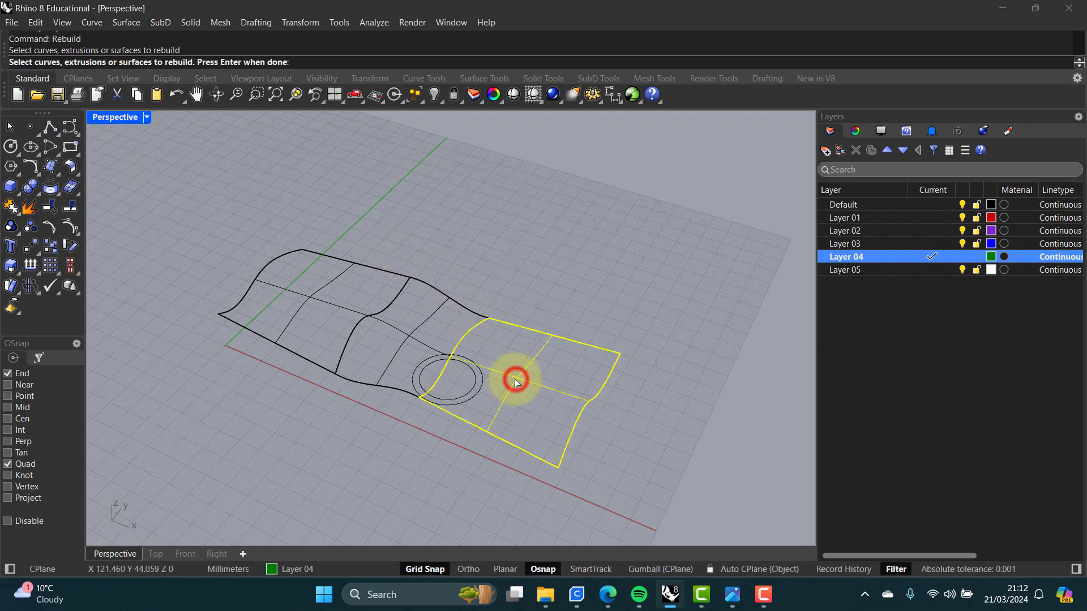
{"action": "left_click", "coordinate": [410, 335]}
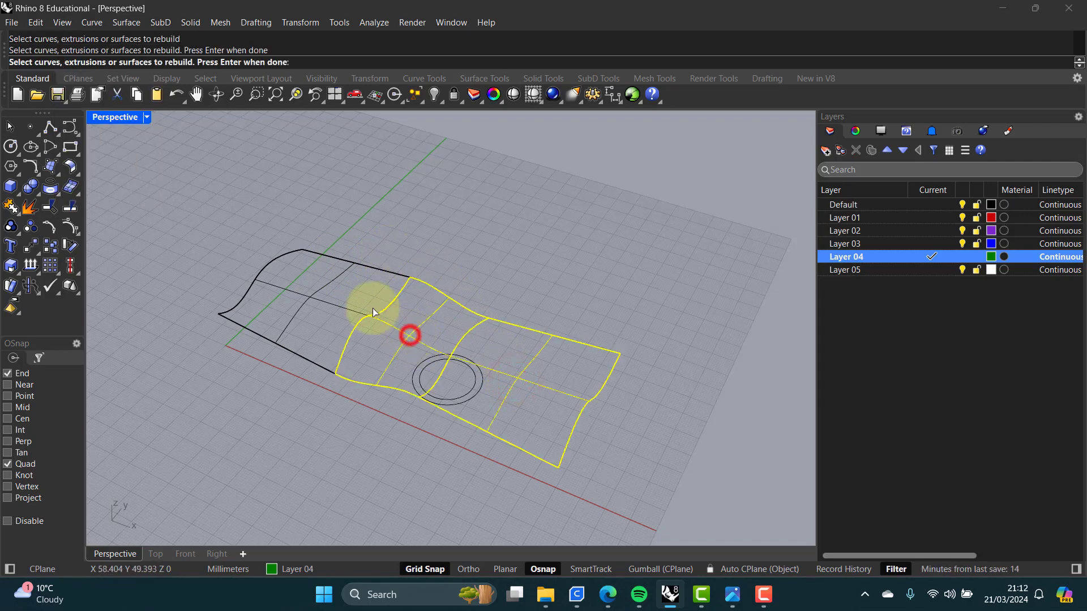
{"action": "left_click", "coordinate": [341, 308]}
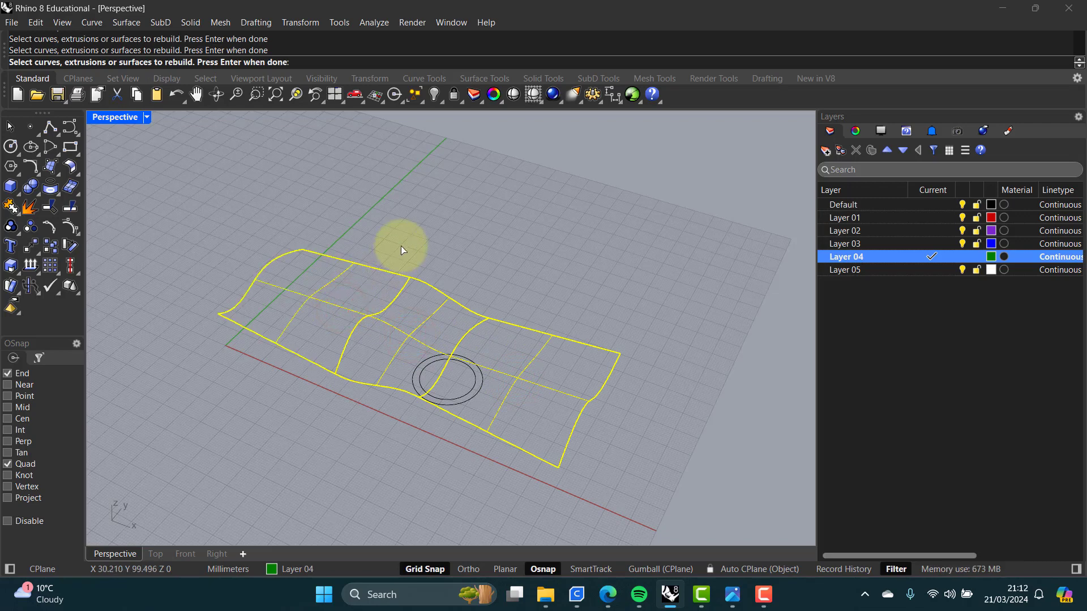
{"action": "key", "text": "Return"}
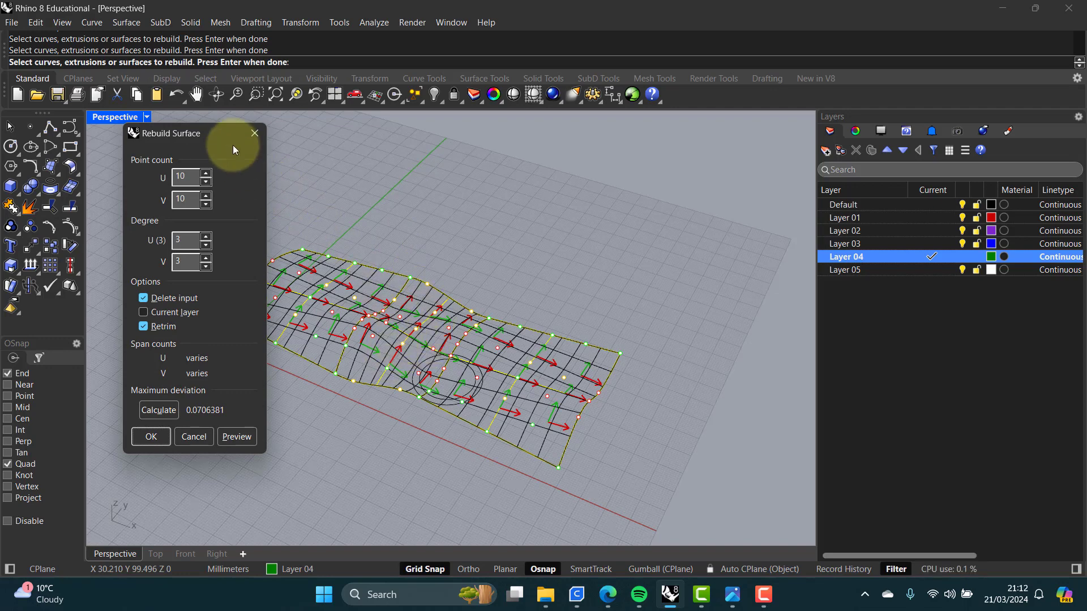
{"action": "left_click_drag", "start_coordinate": [195, 134], "coordinate": [127, 144]}
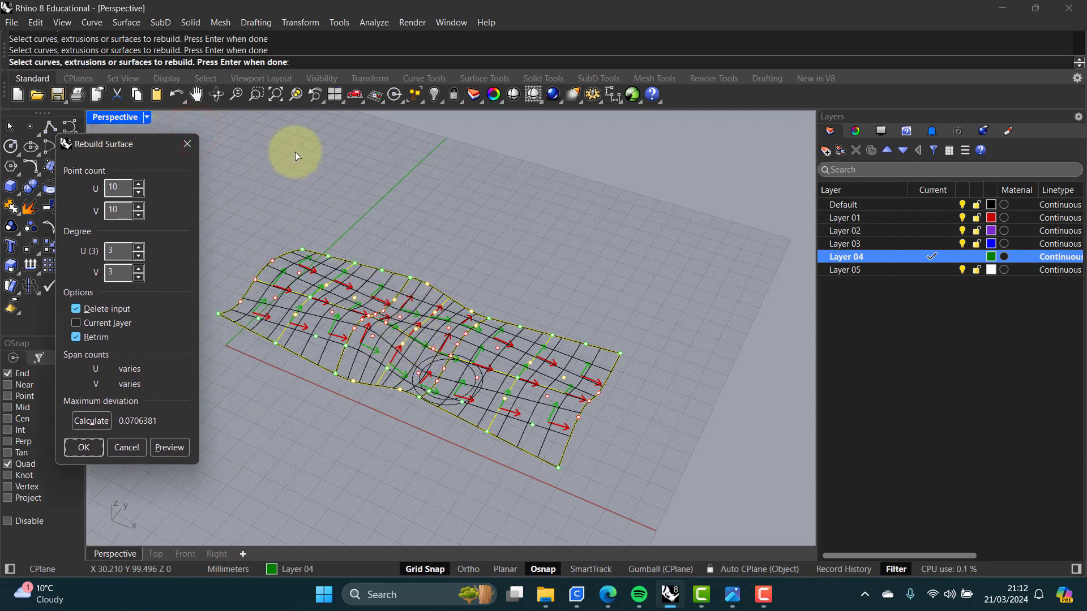
{"action": "key", "text": "Return"}
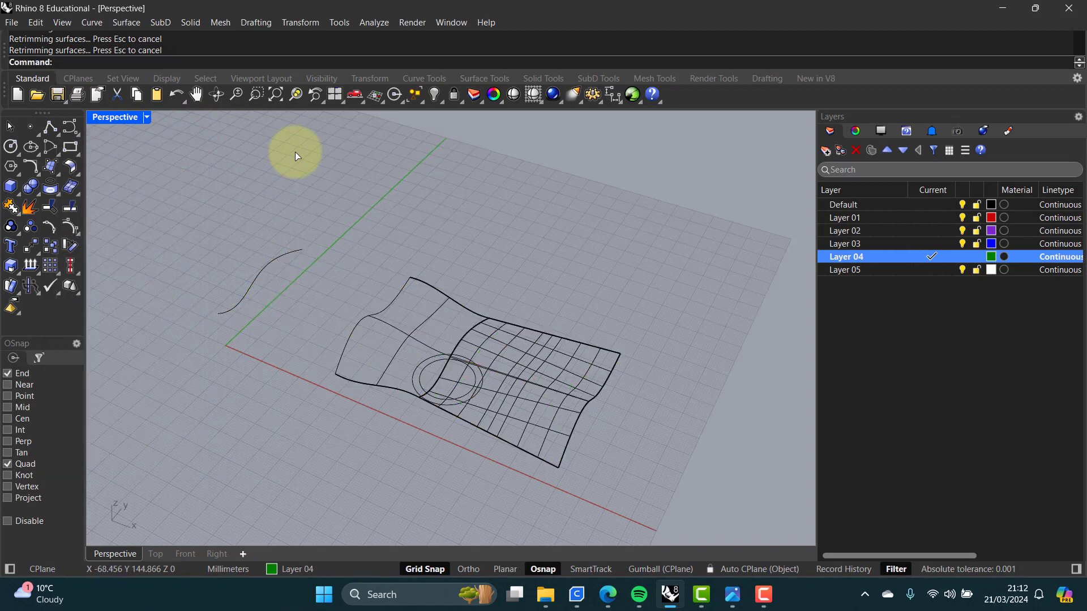
{"action": "key", "text": "ctrl+z"}
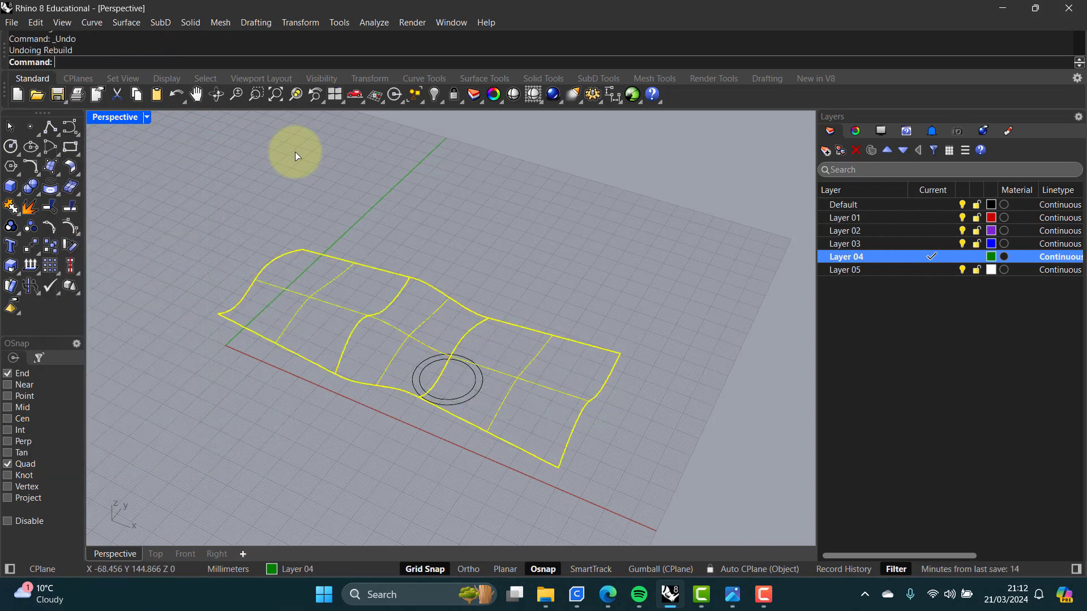
{"action": "left_click", "coordinate": [345, 154]}
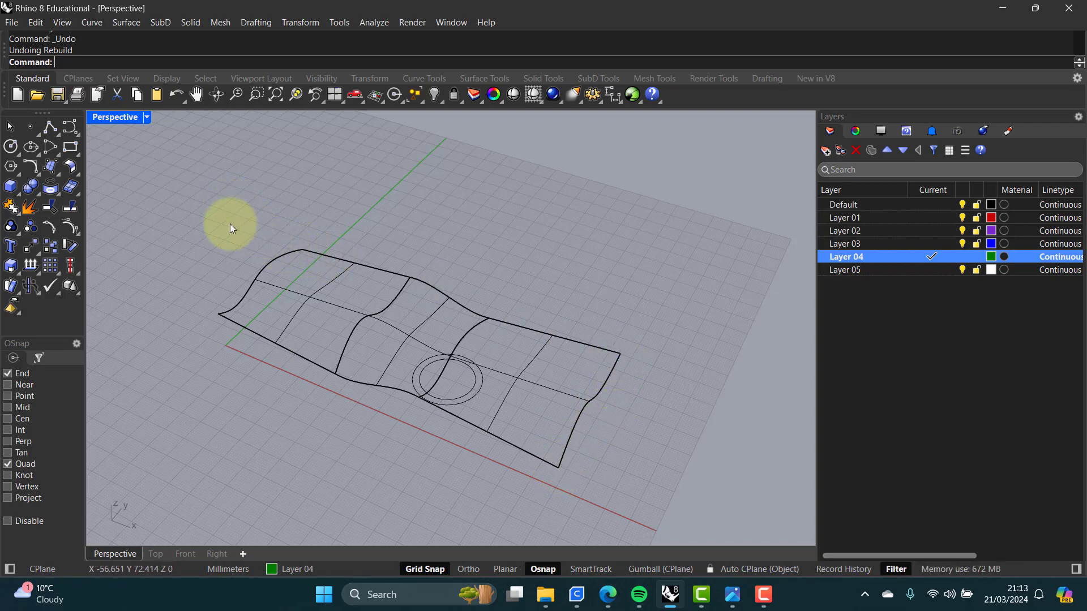
Step: Create contour curves across the lofted surfaces perpendicular to the X axis, spaced 10 mm apart
{"action": "type", "text": "Contour"}
{"action": "key", "text": "Return"}
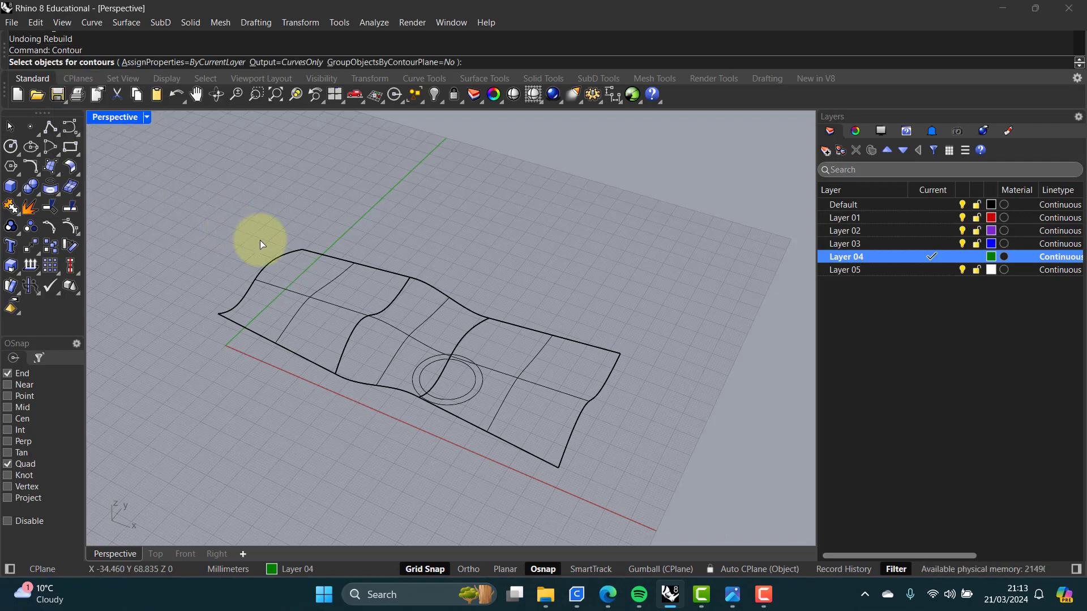
{"action": "left_click", "coordinate": [333, 304]}
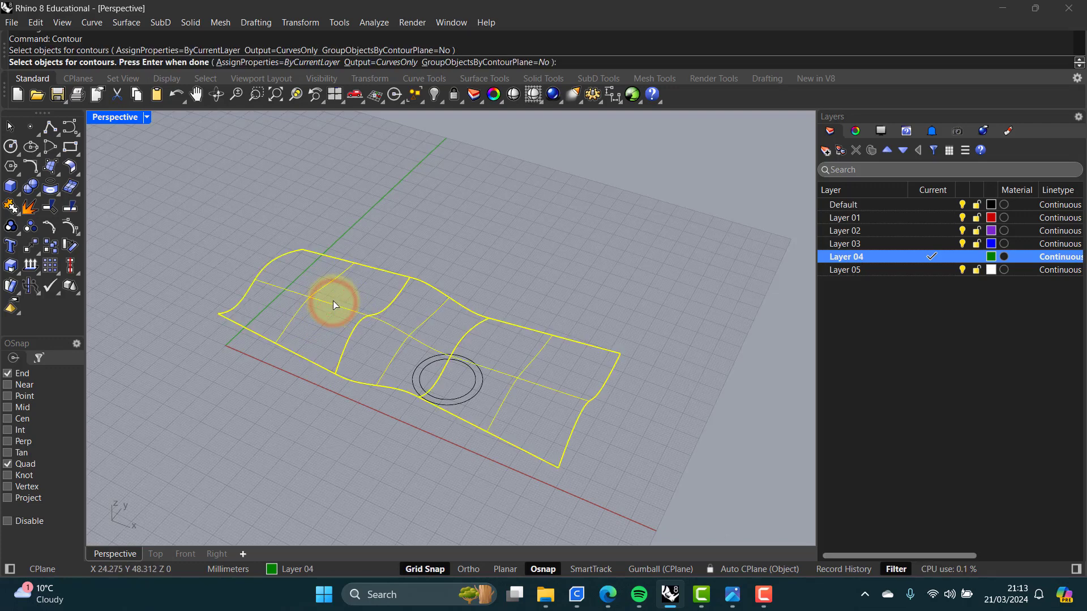
{"action": "key", "text": "Return"}
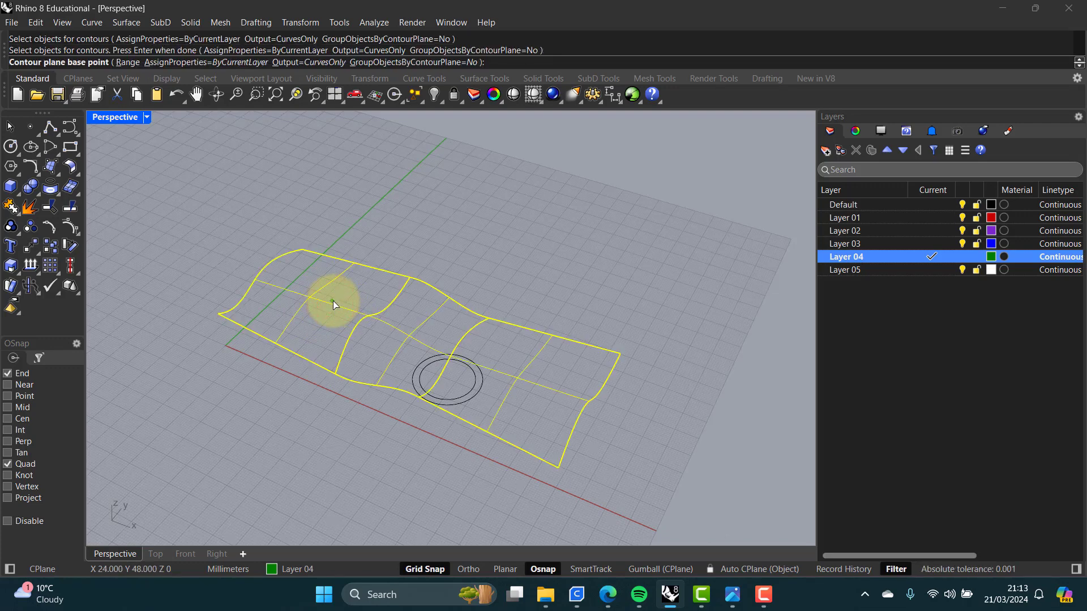
{"action": "left_click", "coordinate": [218, 314]}
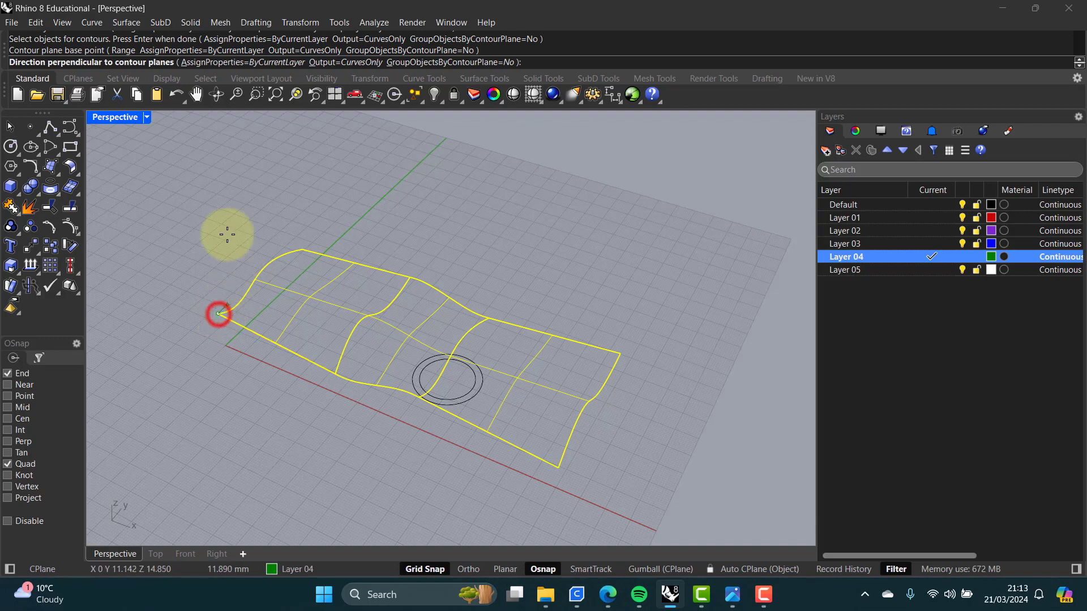
{"action": "double_click", "coordinate": [115, 120]}
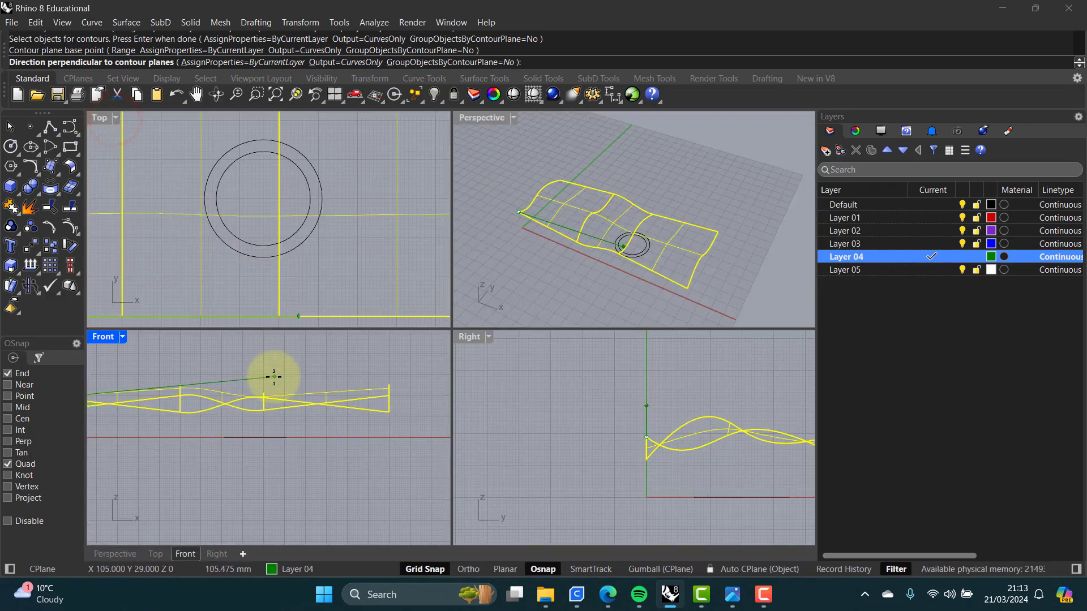
{"action": "scroll", "coordinate": [283, 381], "scroll_direction": "down", "scroll_amount": 2}
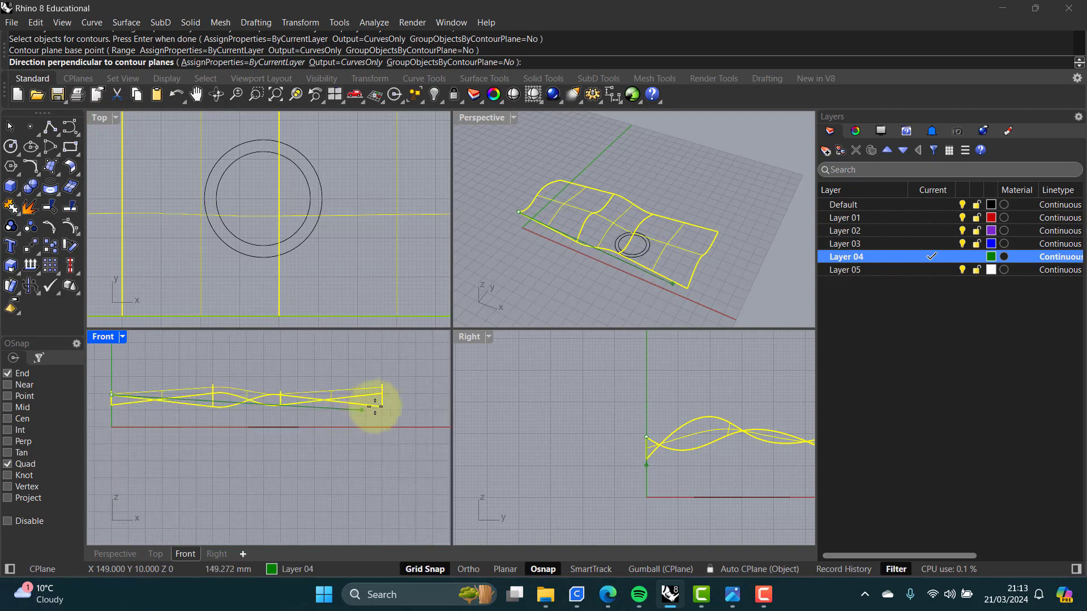
{"action": "key", "text": "F8"}
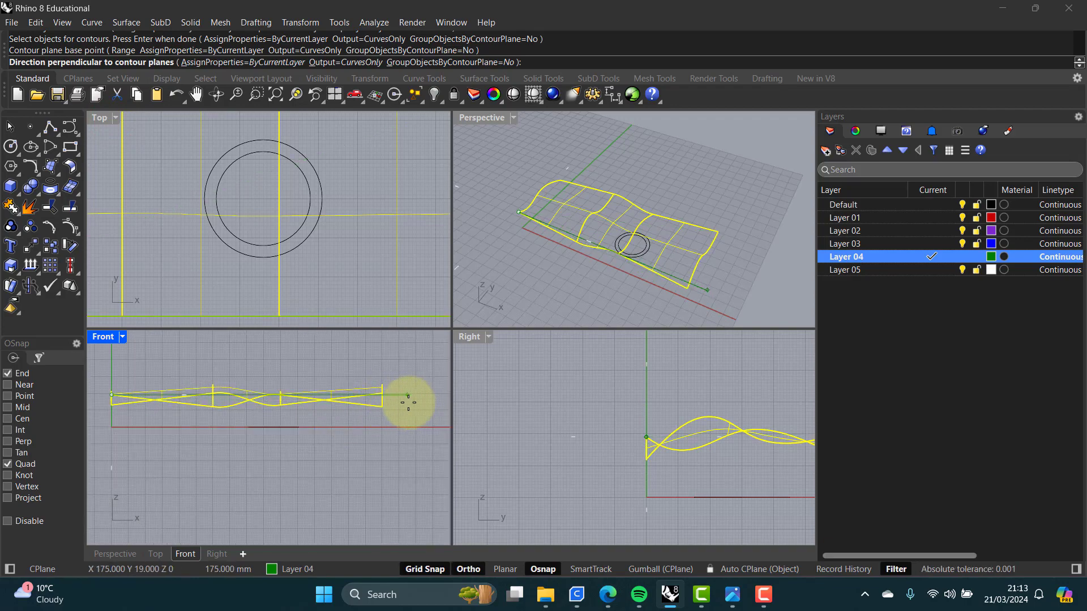
{"action": "left_click", "coordinate": [412, 396]}
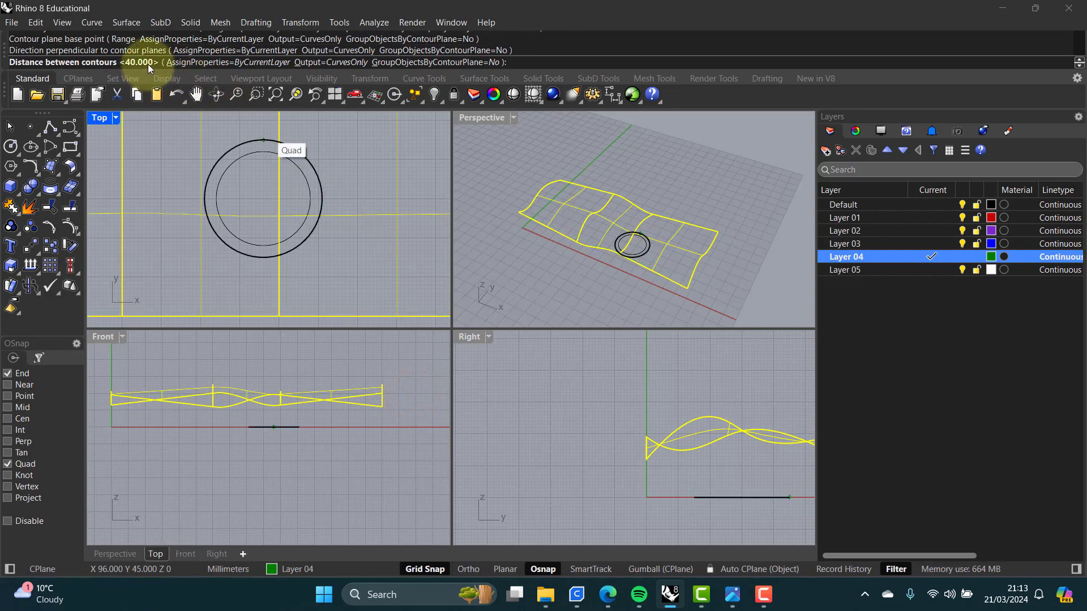
{"action": "left_click", "coordinate": [539, 64]}
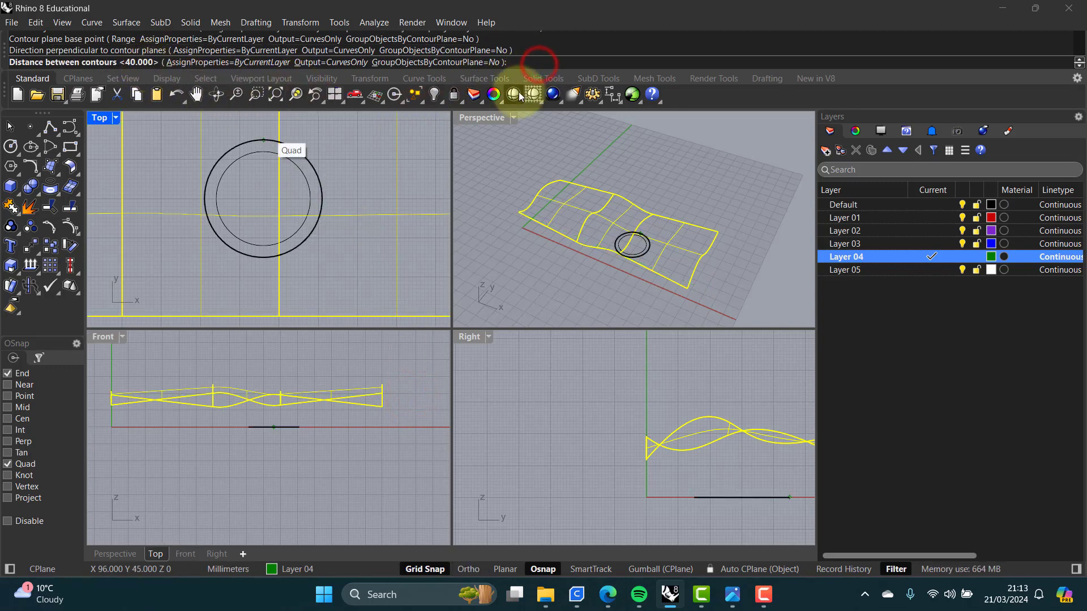
{"action": "type", "text": "10"}
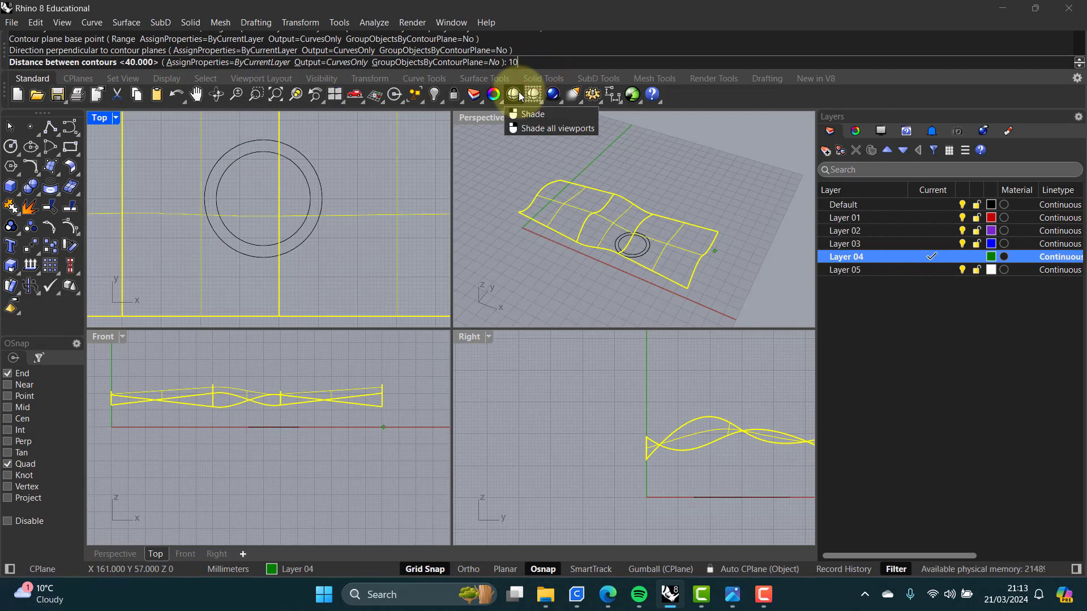
{"action": "key", "text": "Return"}
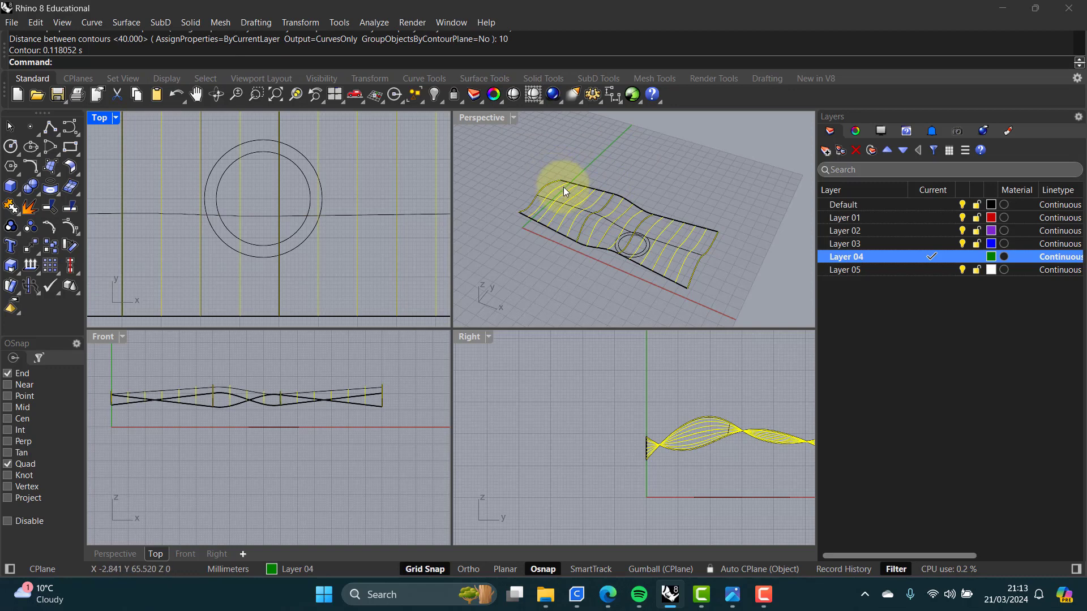
Step: Inspect the new contour curves in the Perspective view by selecting individual curves
{"action": "scroll", "coordinate": [565, 186], "scroll_direction": "up", "scroll_amount": 4}
{"action": "left_click", "coordinate": [595, 174]}
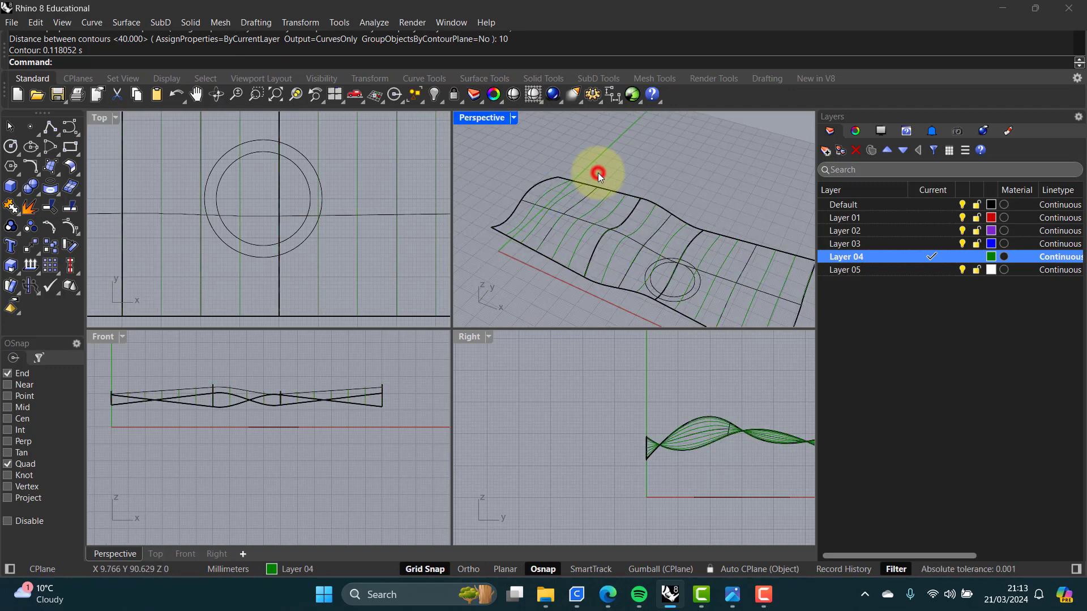
{"action": "left_click", "coordinate": [526, 193]}
{"action": "left_click", "coordinate": [567, 242]}
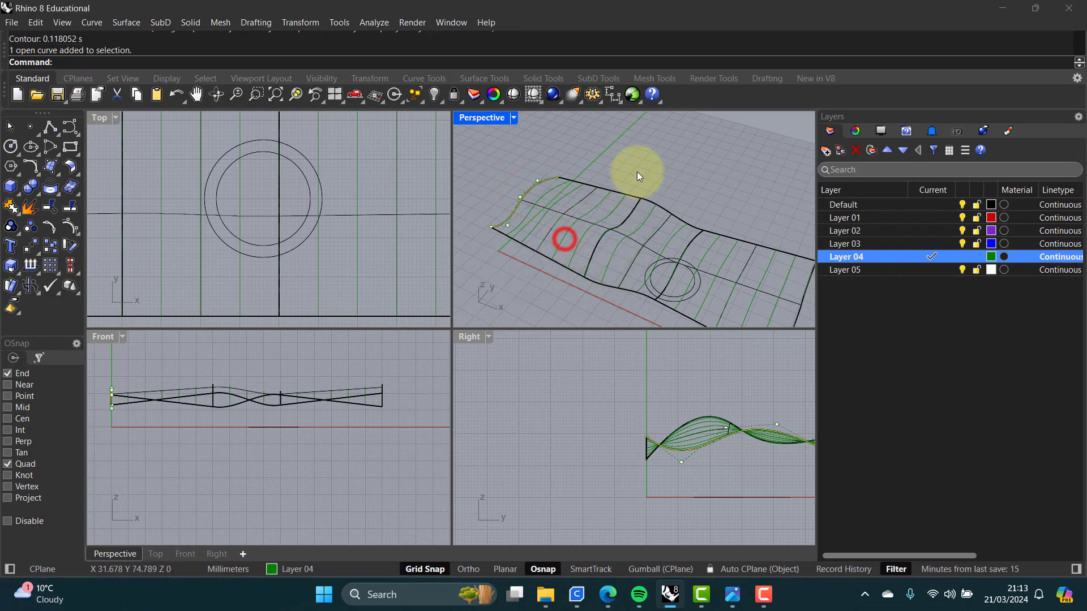
{"action": "left_click", "coordinate": [638, 173]}
{"action": "left_click", "coordinate": [795, 314]}
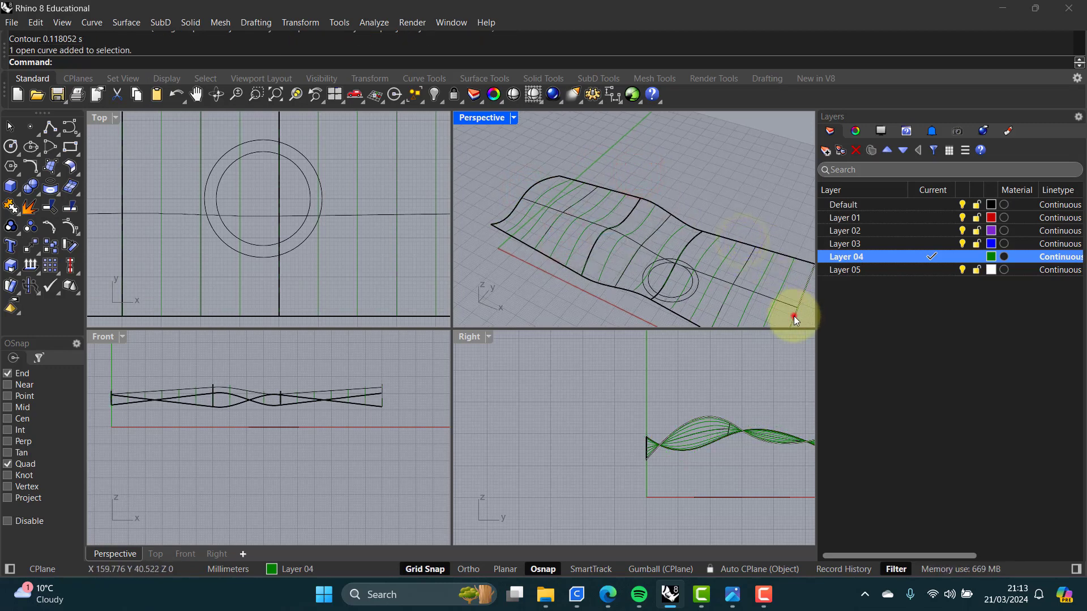
{"action": "left_click", "coordinate": [738, 204]}
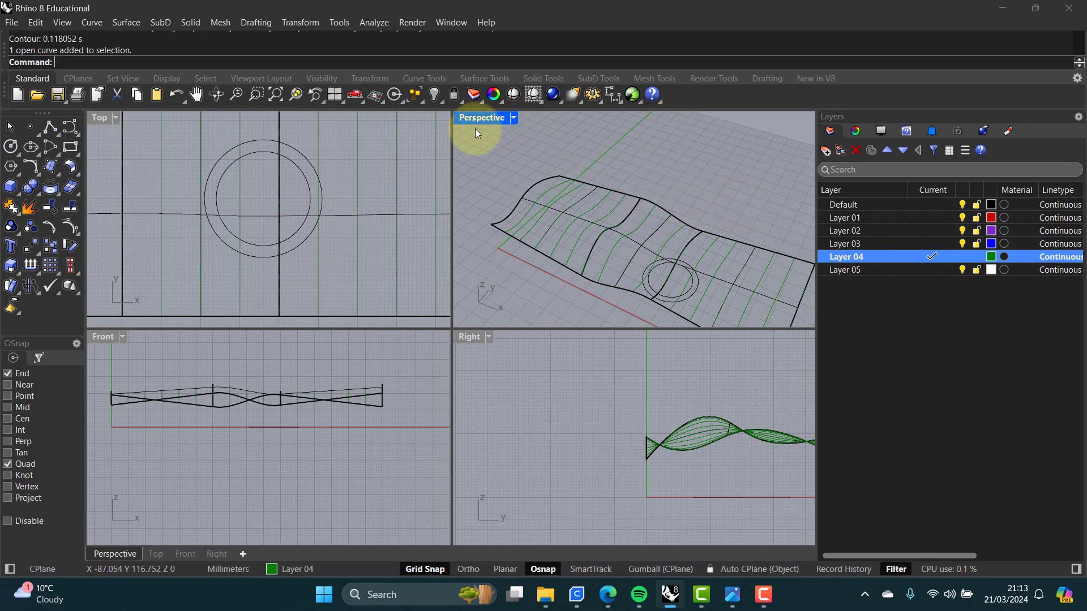
Step: Add a second set of contour curves across the lofted polysurface perpendicular to the Y axis, spaced 10 mm apart
{"action": "type", "text": "Contour"}
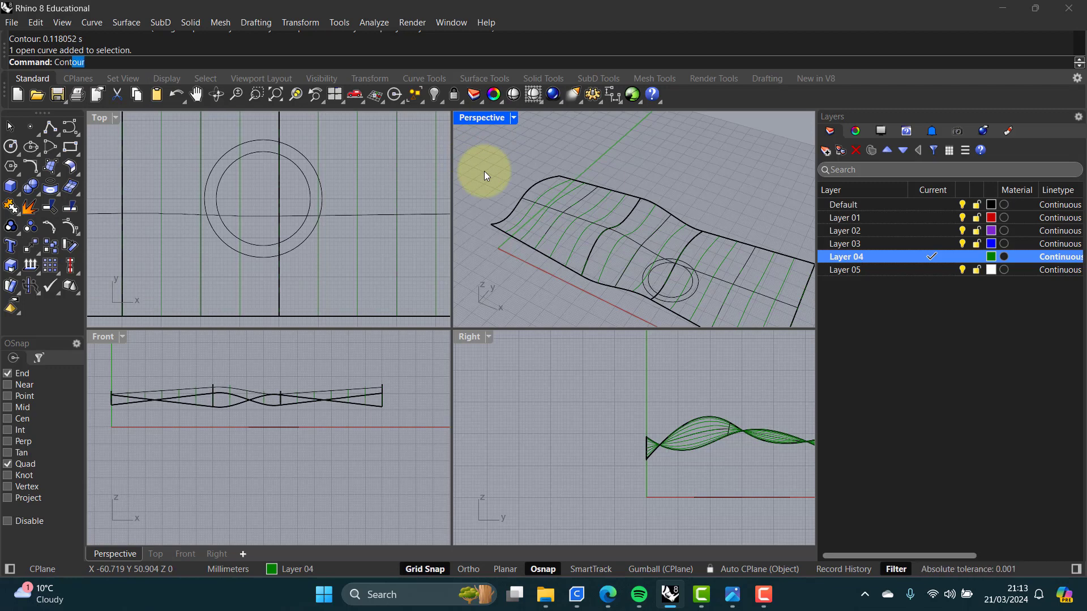
{"action": "key", "text": "Return"}
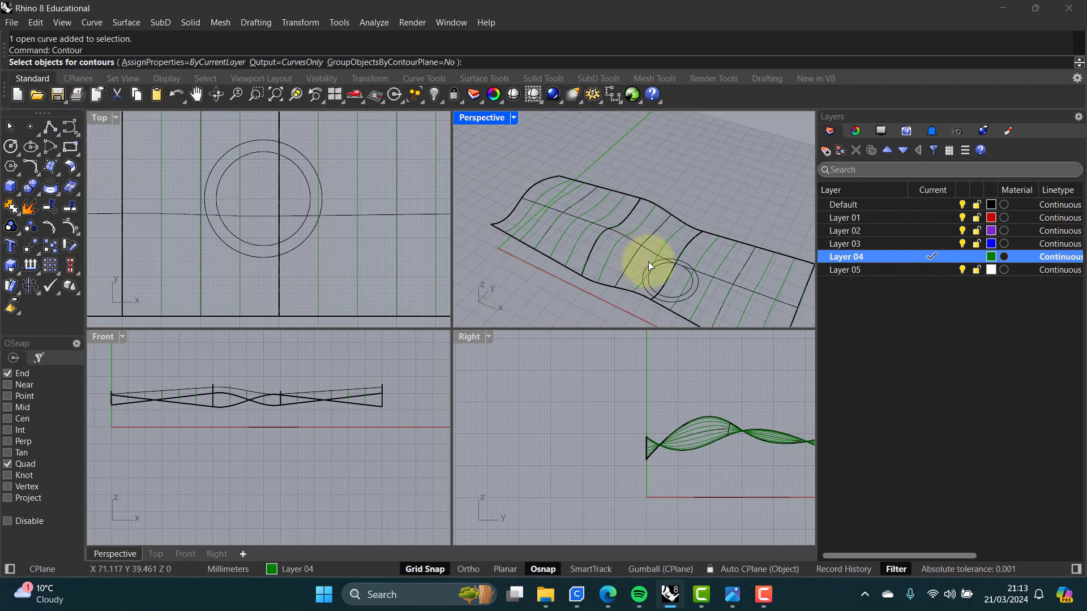
{"action": "left_click", "coordinate": [653, 232]}
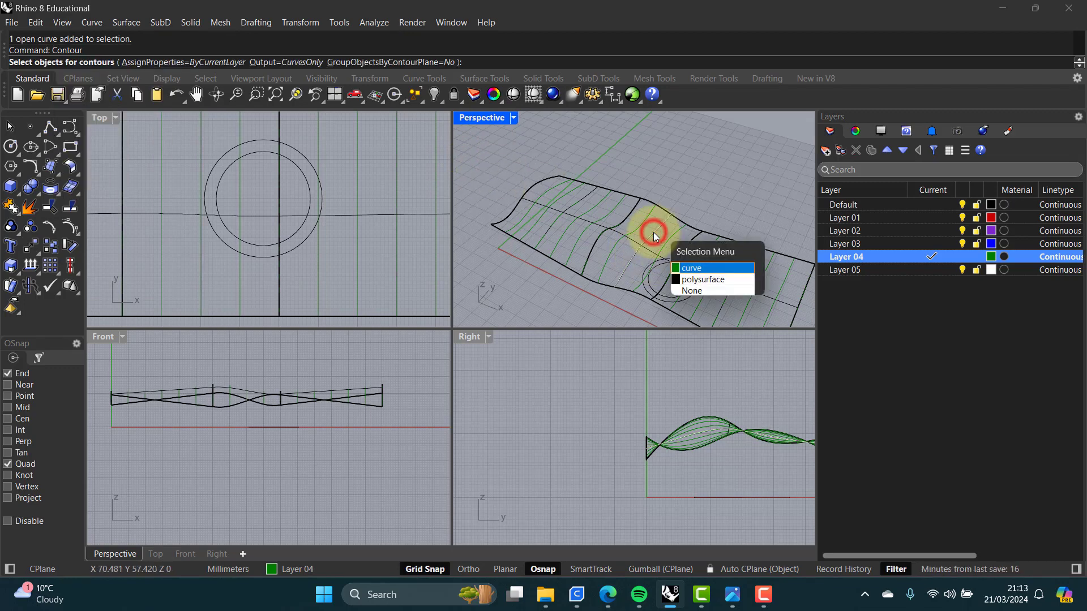
{"action": "left_click", "coordinate": [702, 280]}
{"action": "key", "text": "Return"}
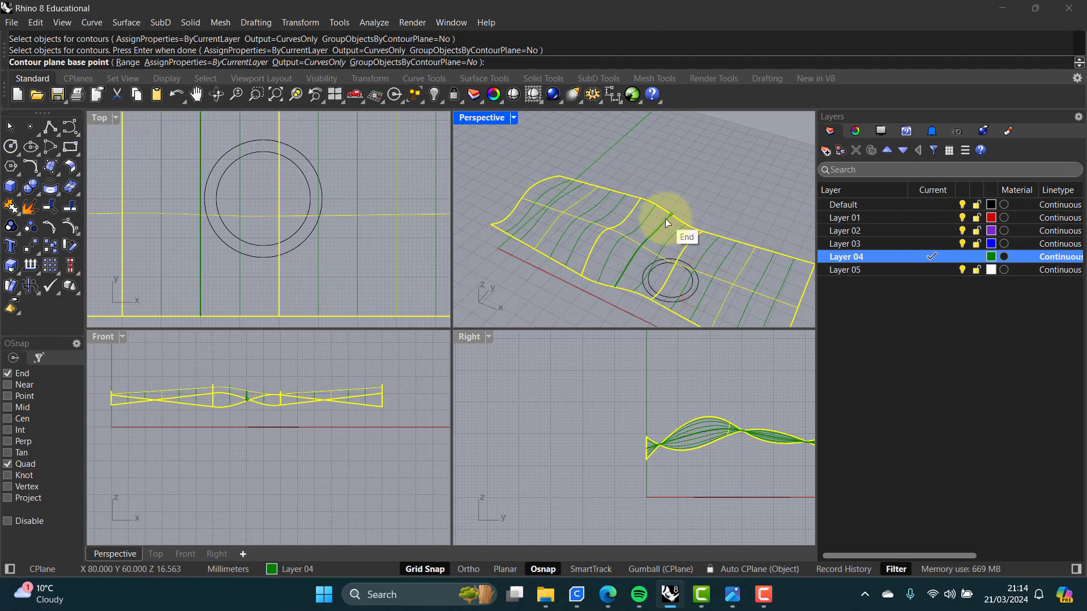
{"action": "right_click_drag", "start_coordinate": [708, 207], "coordinate": [656, 146], "text": "shift"}
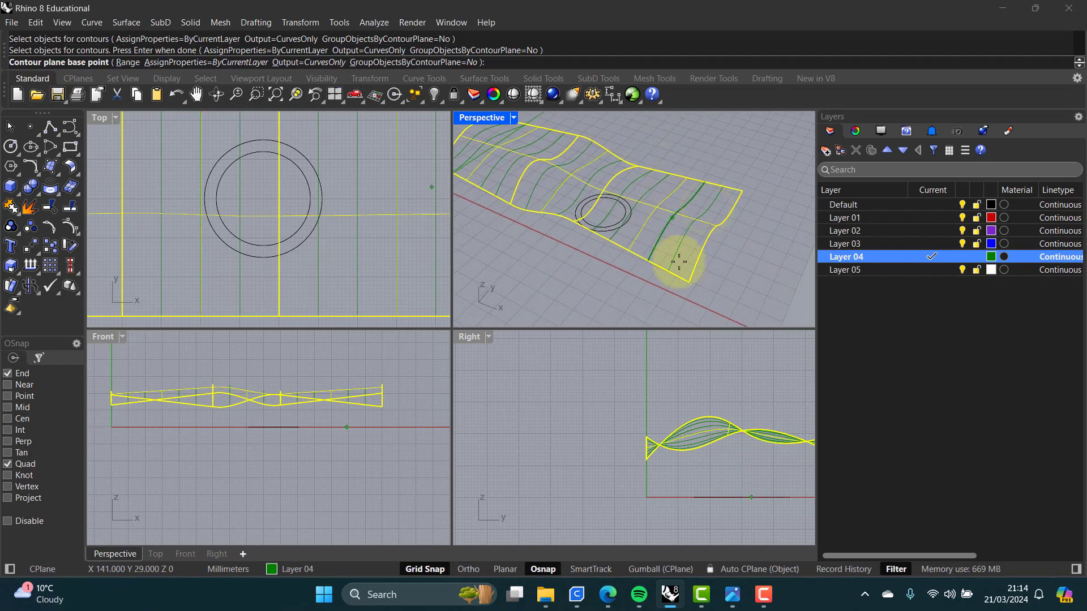
{"action": "left_click", "coordinate": [688, 283]}
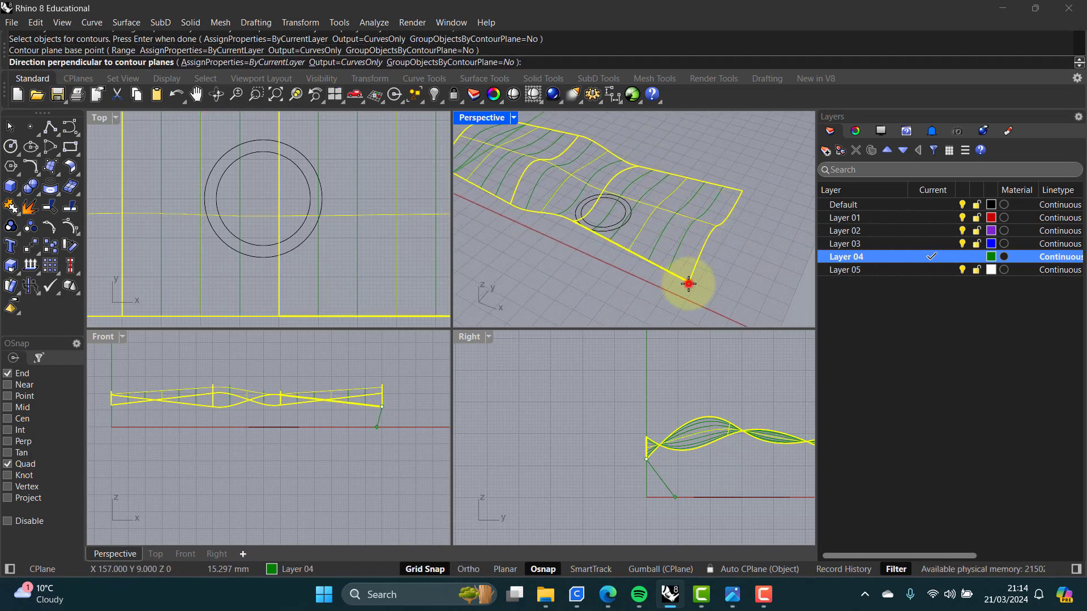
{"action": "scroll", "coordinate": [668, 444], "scroll_direction": "down", "scroll_amount": 4}
{"action": "right_click_drag", "start_coordinate": [671, 445], "coordinate": [529, 434]}
{"action": "scroll", "coordinate": [590, 442], "scroll_direction": "up", "scroll_amount": 4}
{"action": "key", "text": "F8"}
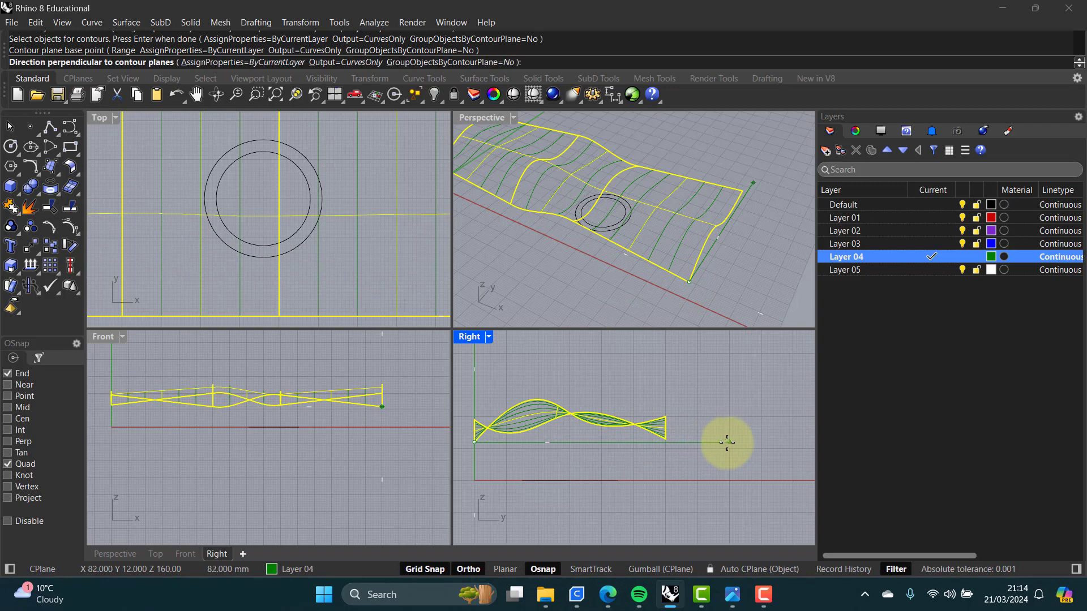
{"action": "left_click", "coordinate": [722, 444]}
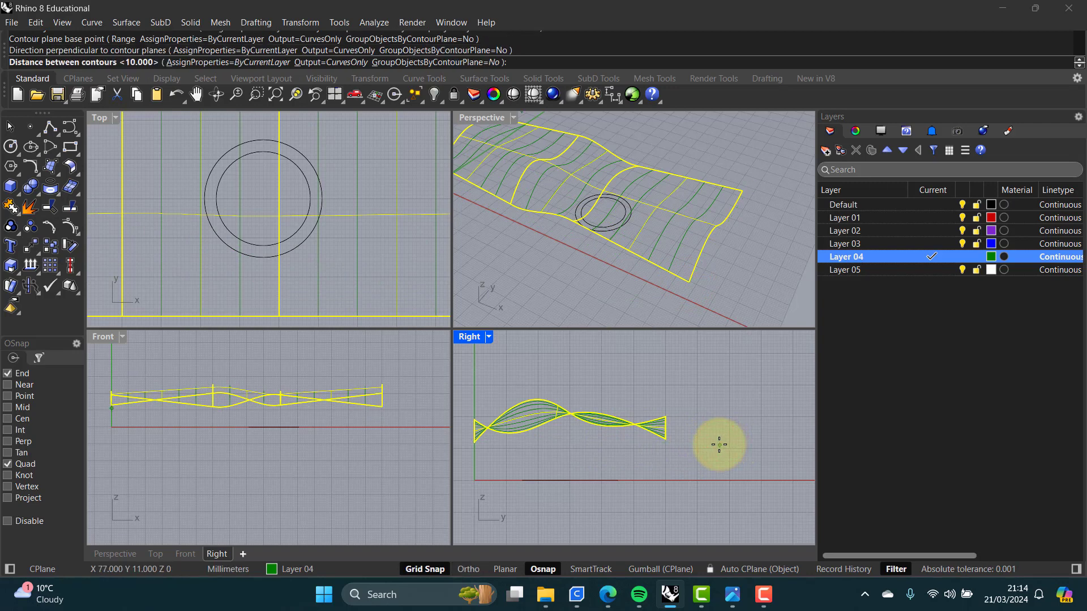
{"action": "key", "text": "Return"}
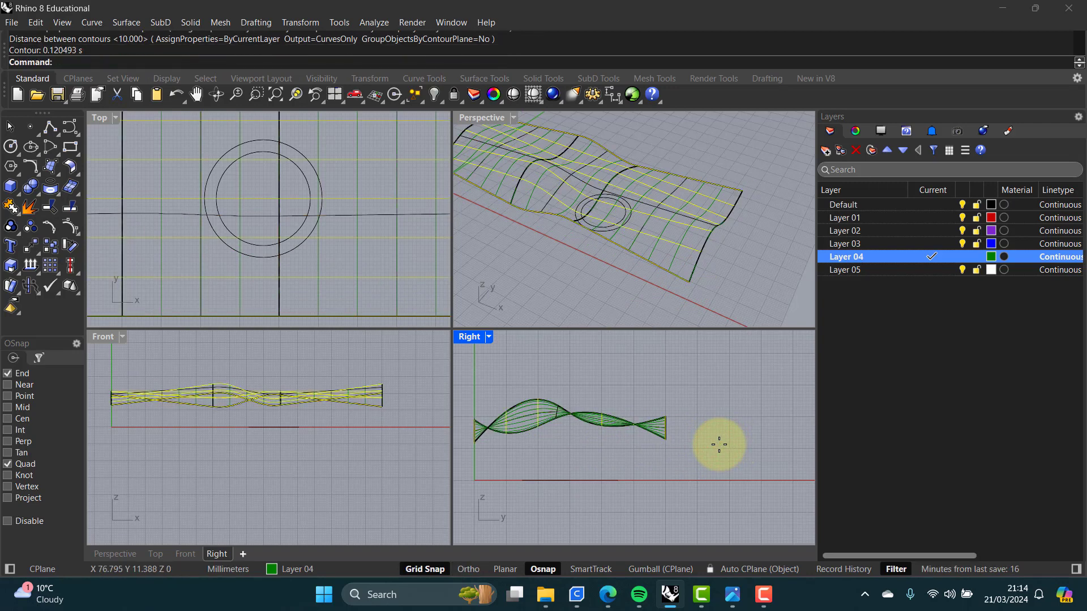
{"action": "key", "text": "Return"}
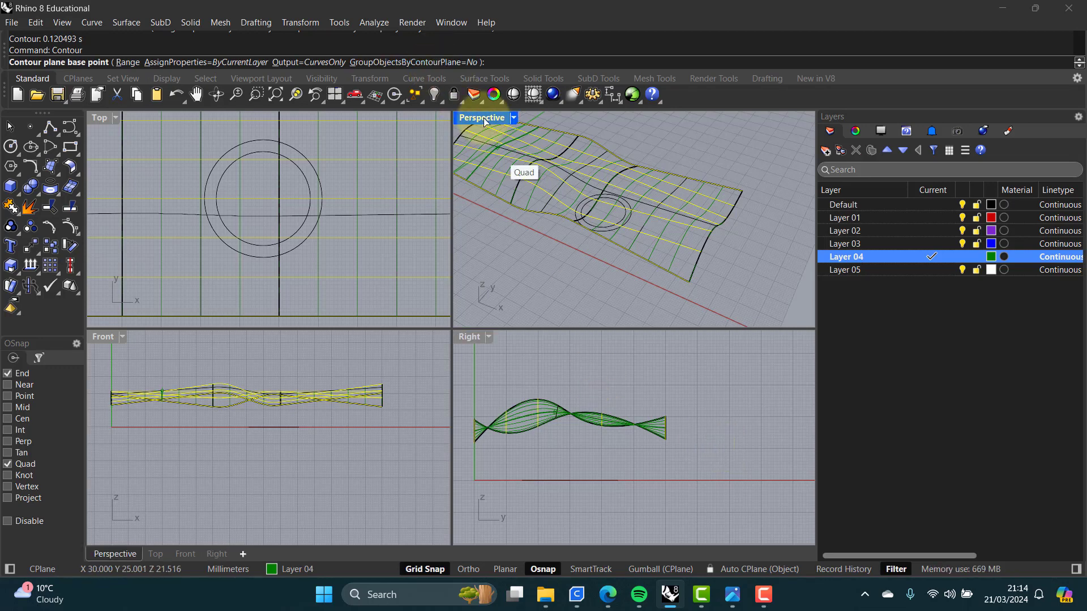
{"action": "key", "text": "Escape"}
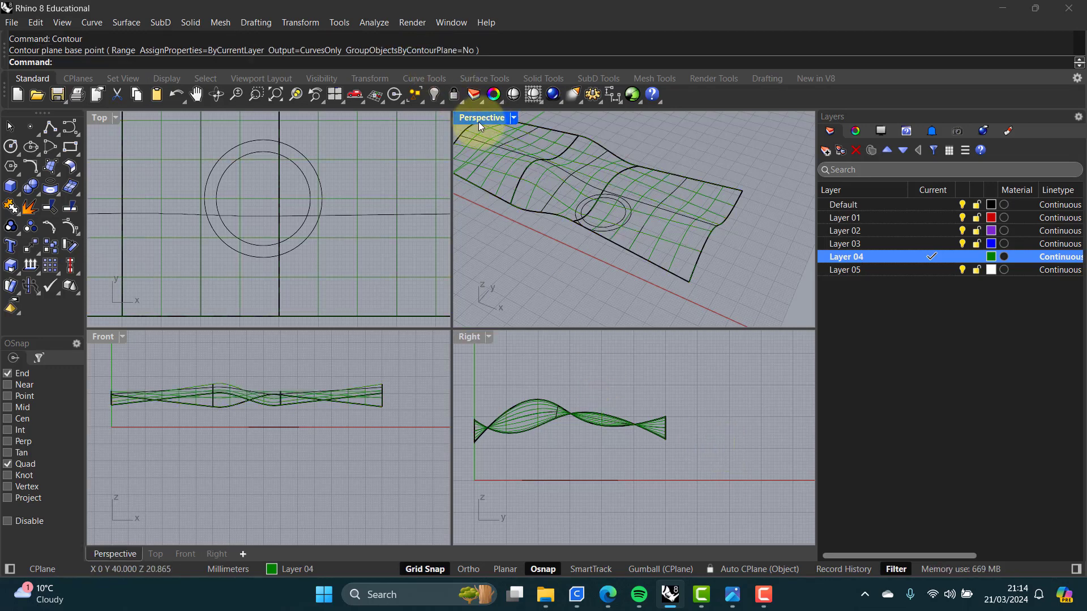
Step: Maximize the Perspective view and hide the Default layer, keeping Layer 04 current so only the contour curves remain
{"action": "double_click", "coordinate": [477, 118]}
{"action": "right_click_drag", "start_coordinate": [407, 242], "coordinate": [471, 269]}
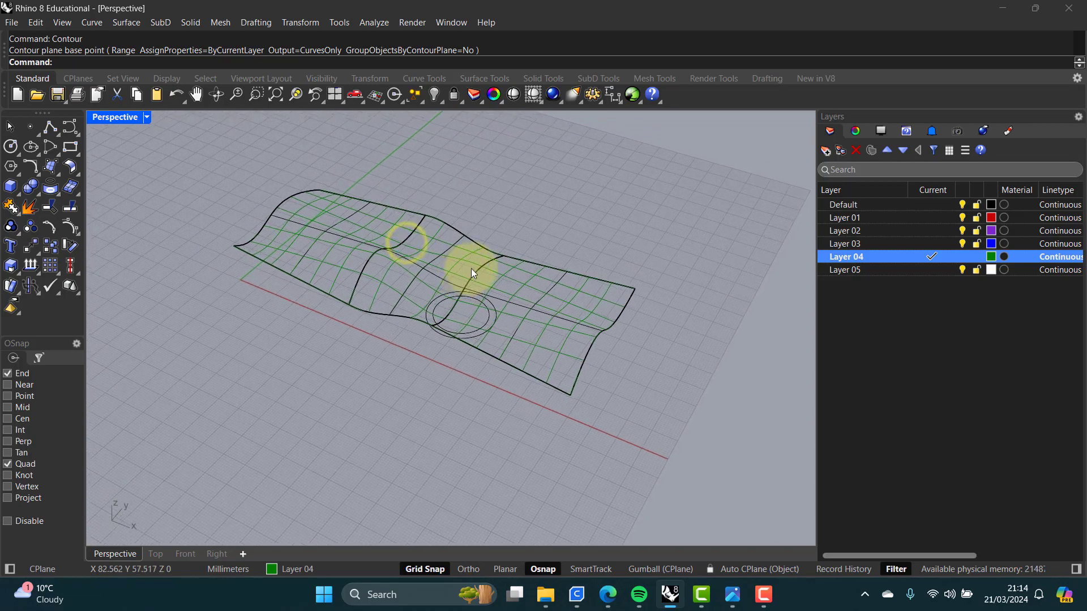
{"action": "left_click", "coordinate": [925, 205]}
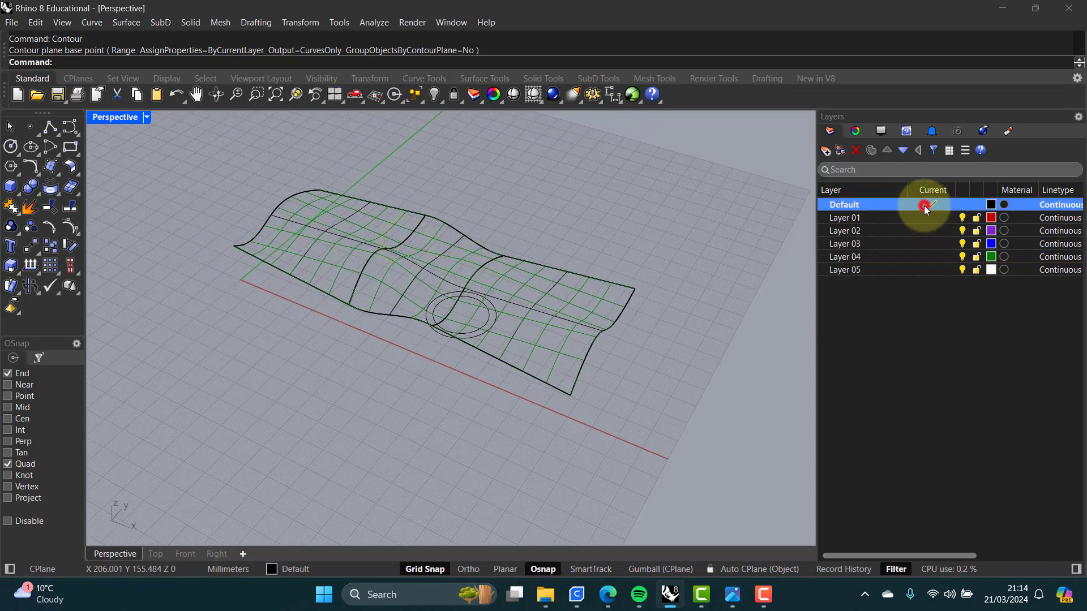
{"action": "left_click", "coordinate": [932, 257]}
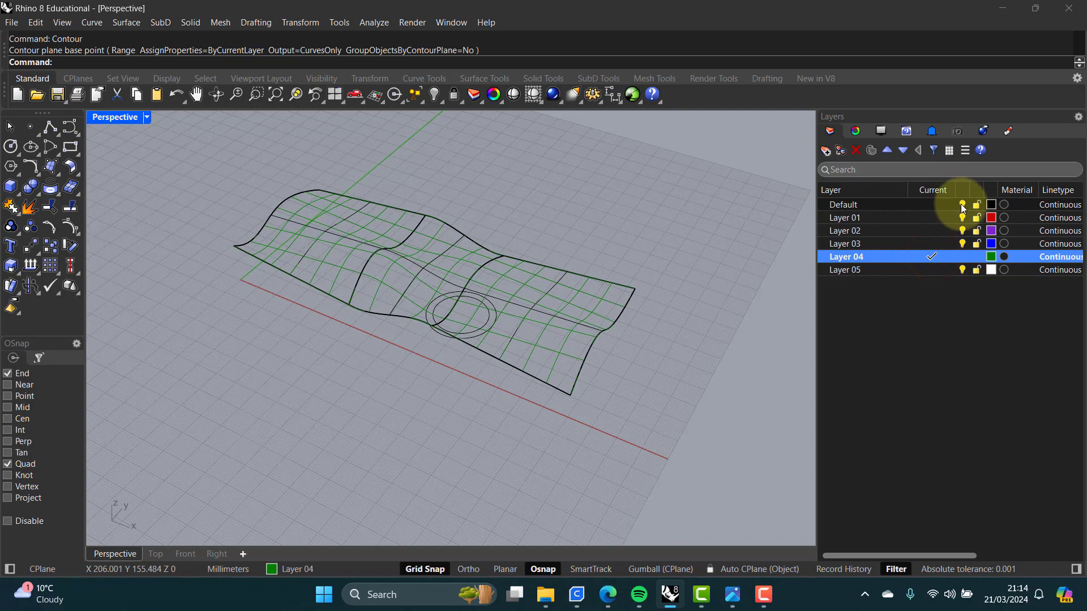
{"action": "left_click", "coordinate": [962, 205]}
{"action": "right_click_drag", "start_coordinate": [658, 211], "coordinate": [614, 242]}
{"action": "scroll", "coordinate": [521, 246], "scroll_direction": "up", "scroll_amount": 2}
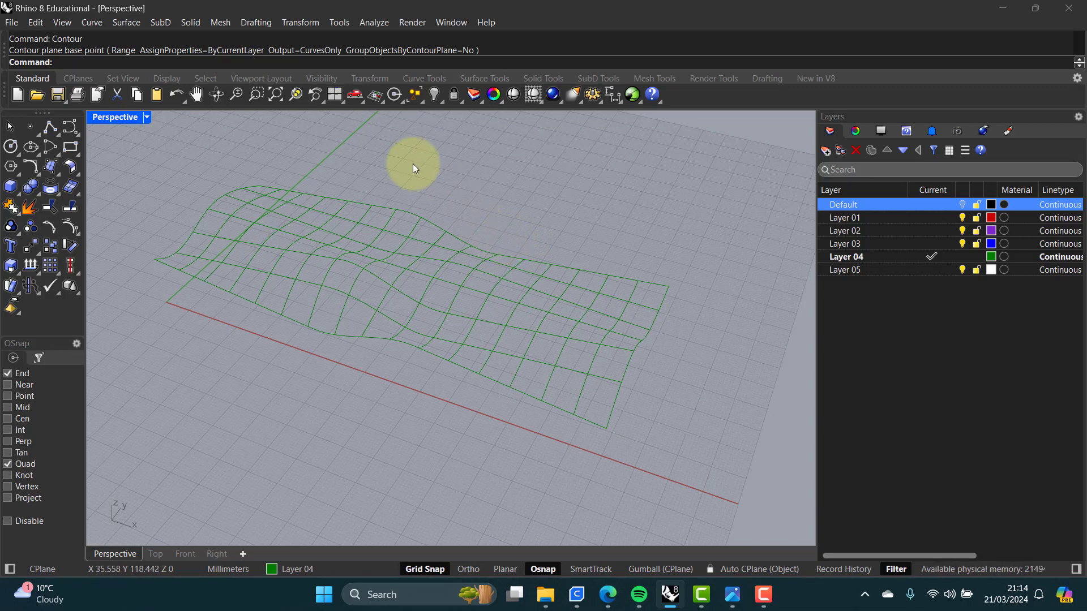
Step: Create a network surface from all contour curves using NetworkSrf with default tolerances and edge matching
{"action": "type", "text": "NetworkSrf"}
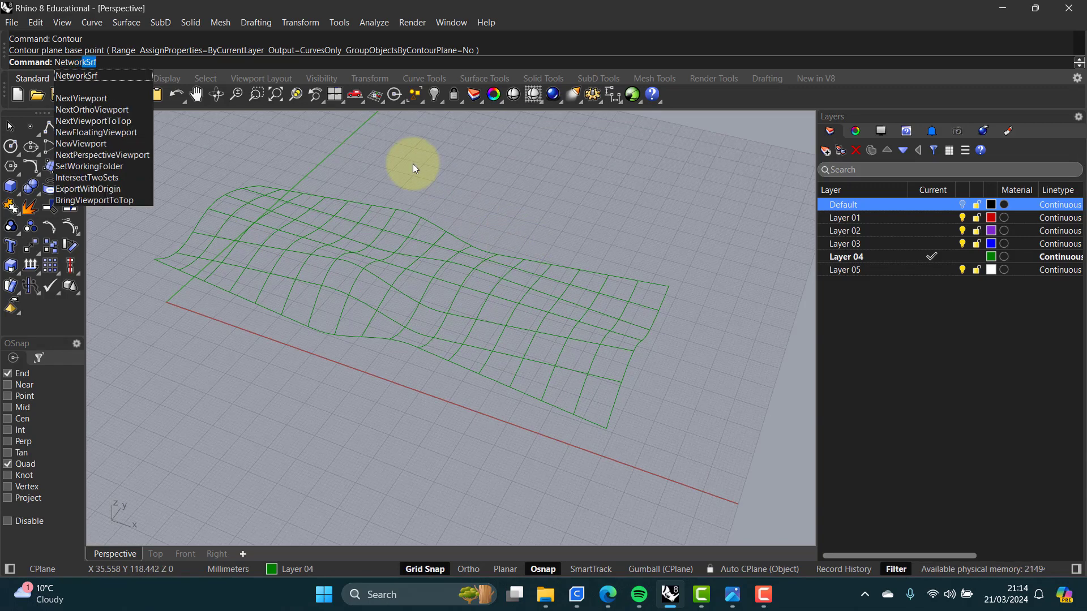
{"action": "left_click", "coordinate": [79, 76]}
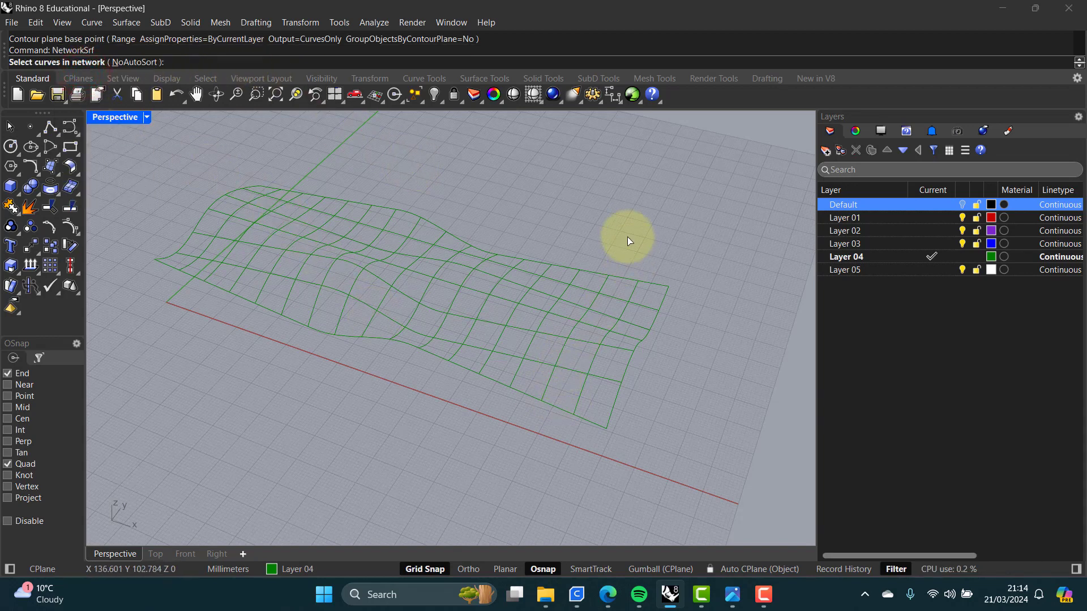
{"action": "left_click_drag", "start_coordinate": [672, 152], "coordinate": [165, 463]}
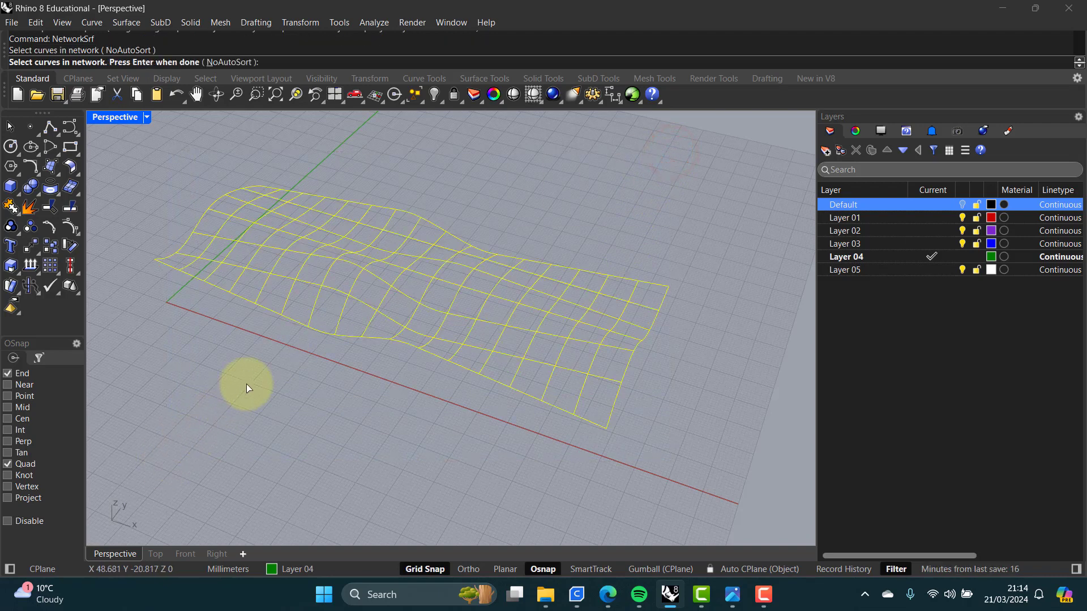
{"action": "key", "text": "Return"}
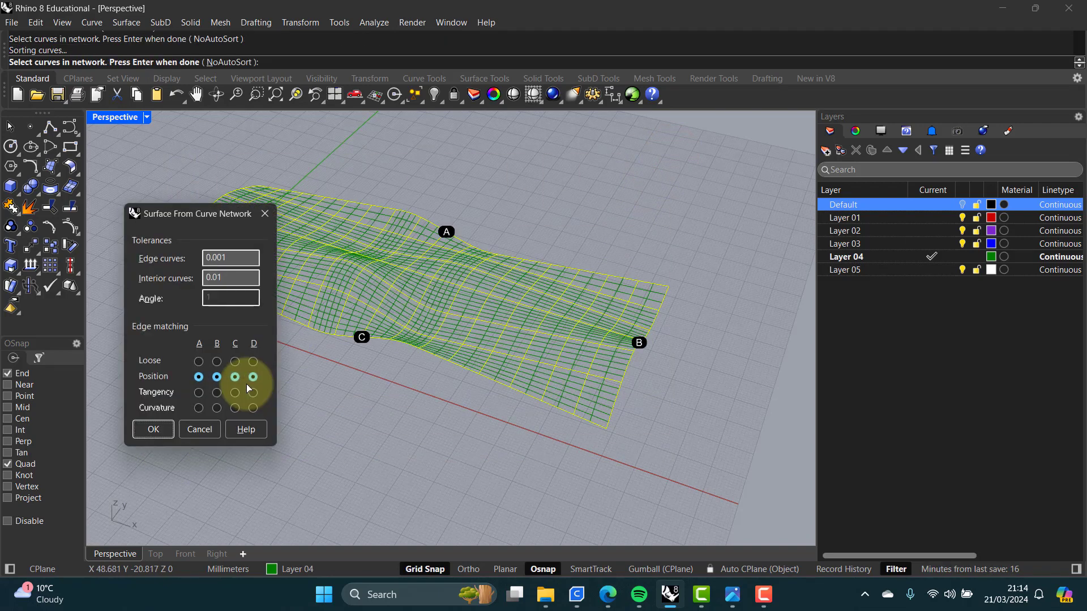
{"action": "left_click_drag", "start_coordinate": [206, 219], "coordinate": [138, 292]}
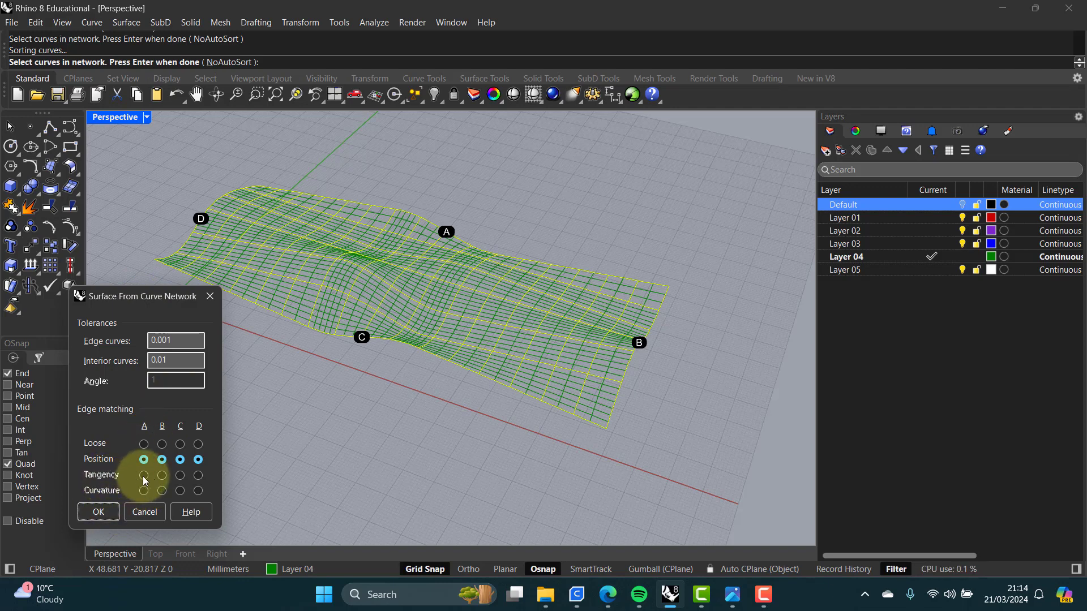
{"action": "left_click", "coordinate": [101, 512]}
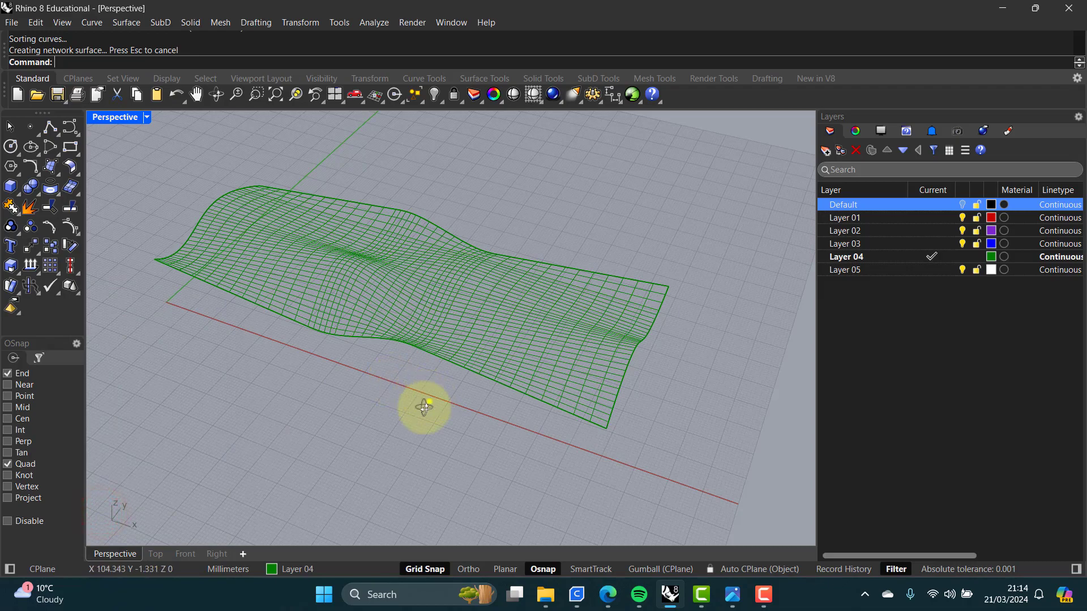
Step: Select all curves in the scene and delete them, leaving only the network surface
{"action": "right_click_drag", "start_coordinate": [428, 402], "coordinate": [468, 362]}
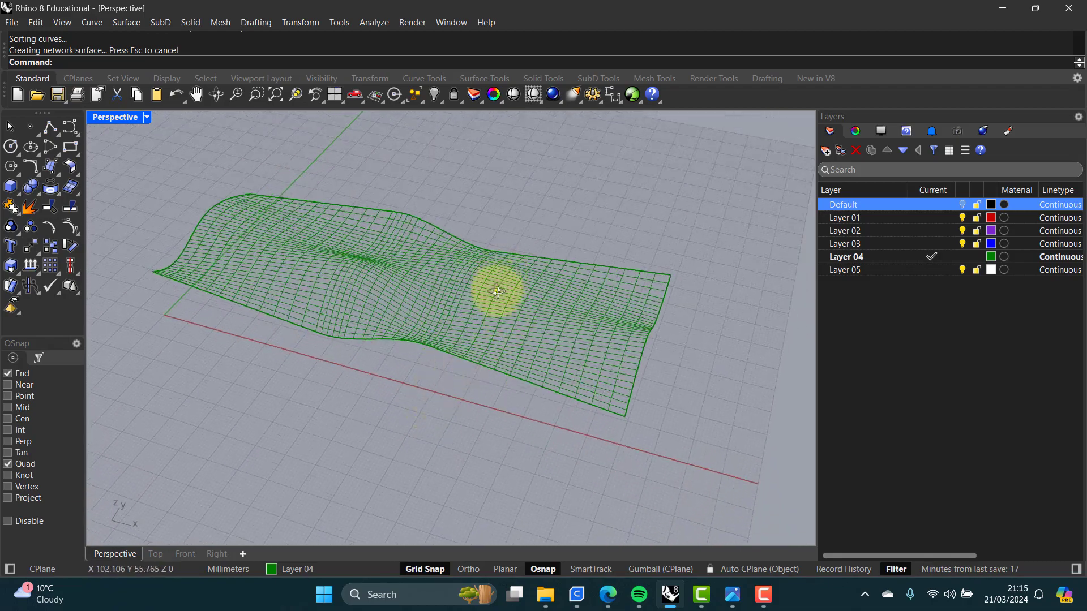
{"action": "right_click_drag", "start_coordinate": [498, 287], "coordinate": [493, 307]}
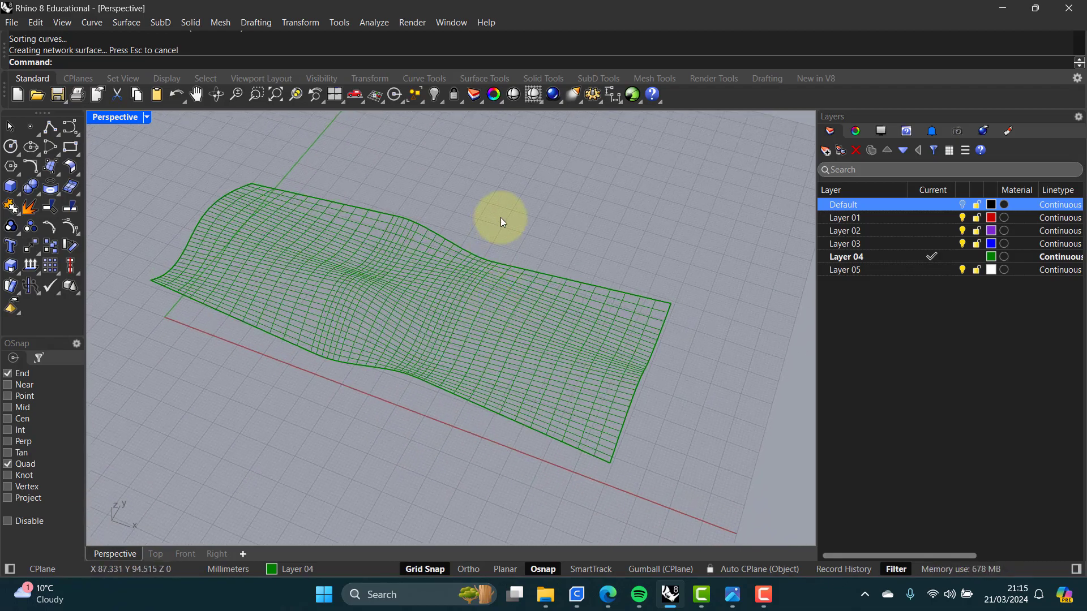
{"action": "type", "text": "Sel"}
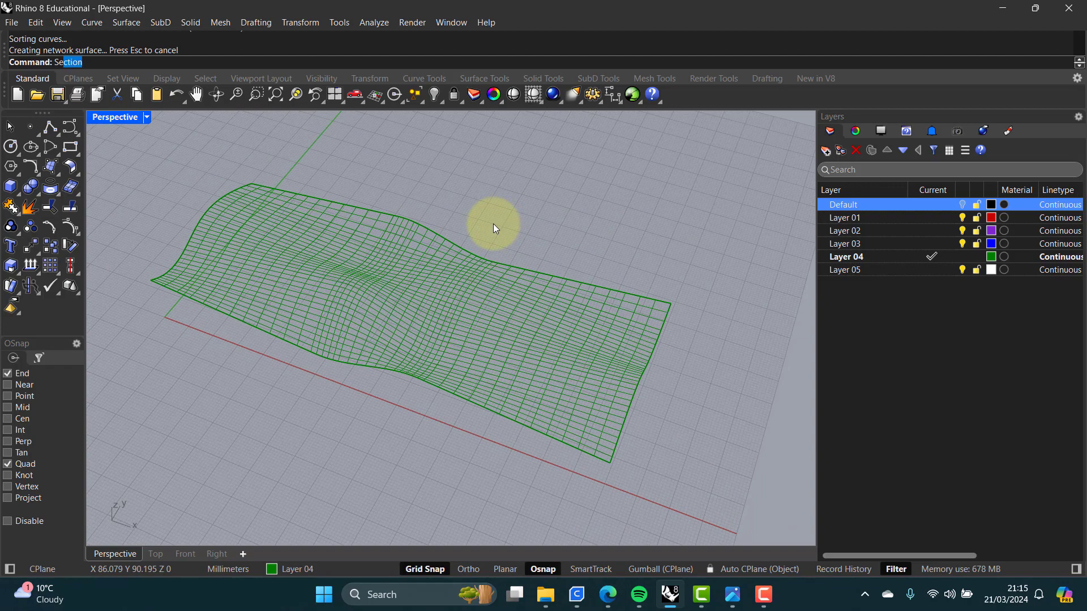
{"action": "type", "text": "Crv"}
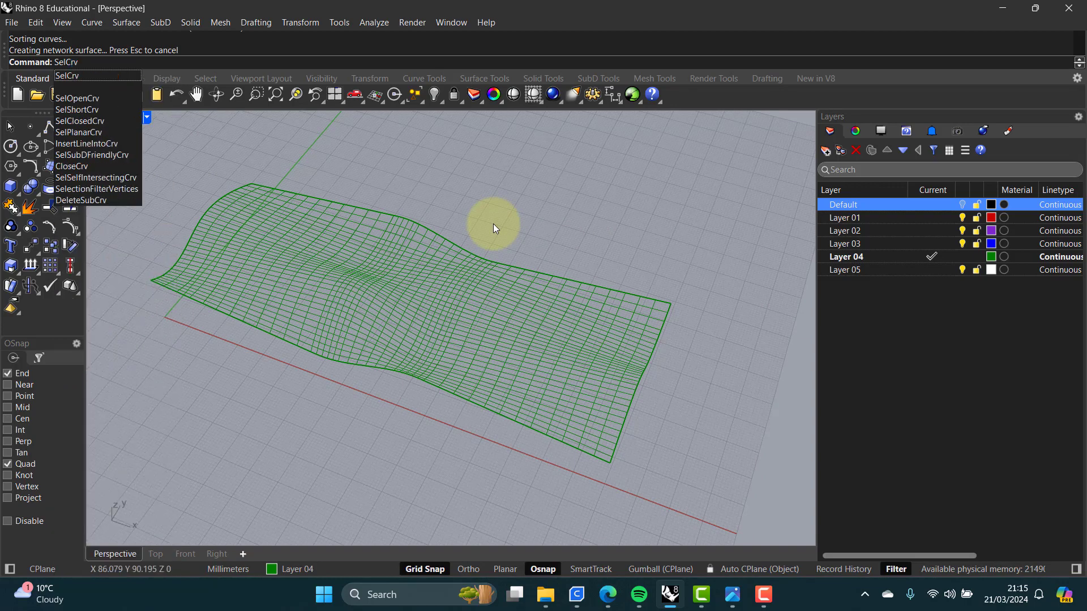
{"action": "key", "text": "Return"}
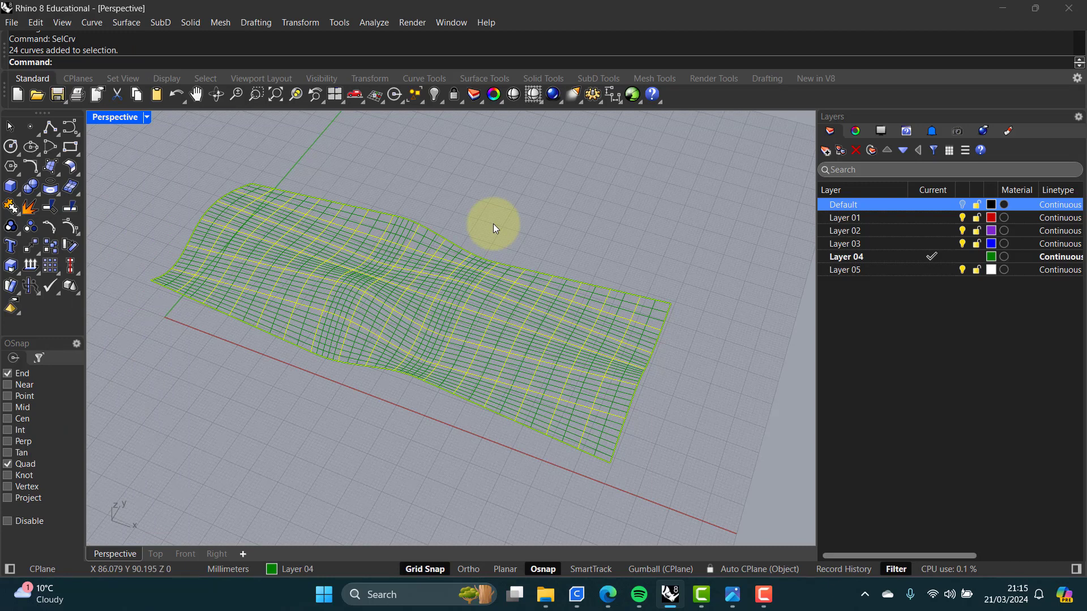
{"action": "key", "text": "Delete"}
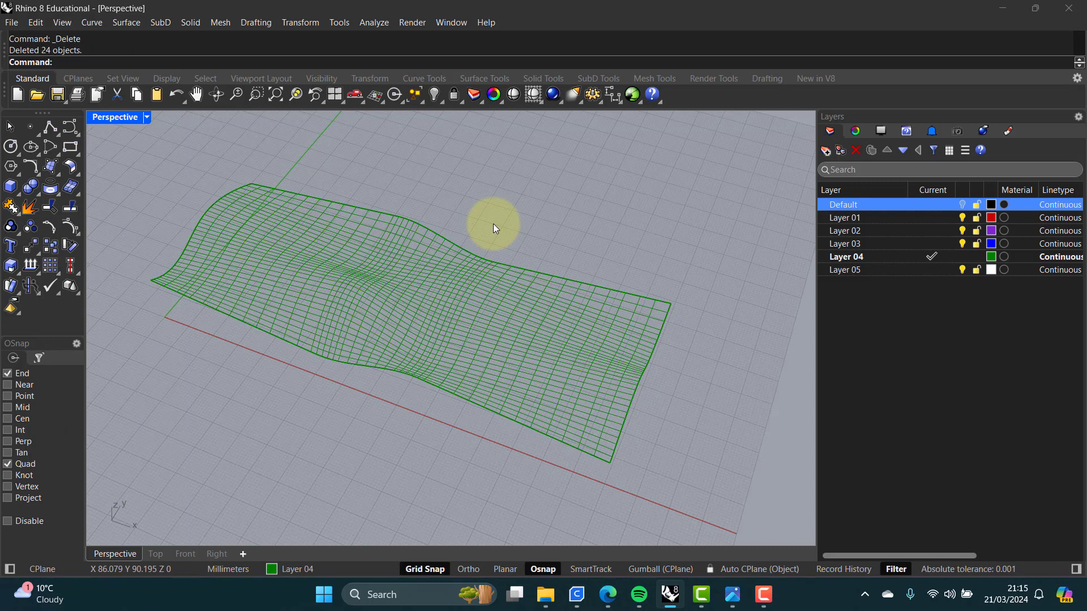
Step: Rebuild the network surface with 10 by 10 points at degree 3, deleting the input
{"action": "mouse_move", "coordinate": [517, 237]}
{"action": "right_mouse_down"}
{"action": "mouse_move", "coordinate": [377, 166]}
{"action": "mouse_move", "coordinate": [444, 175]}
{"action": "mouse_move", "coordinate": [515, 213]}
{"action": "mouse_move", "coordinate": [485, 280]}
{"action": "right_mouse_up"}
{"action": "left_click", "coordinate": [481, 283]}
{"action": "left_click", "coordinate": [498, 218]}
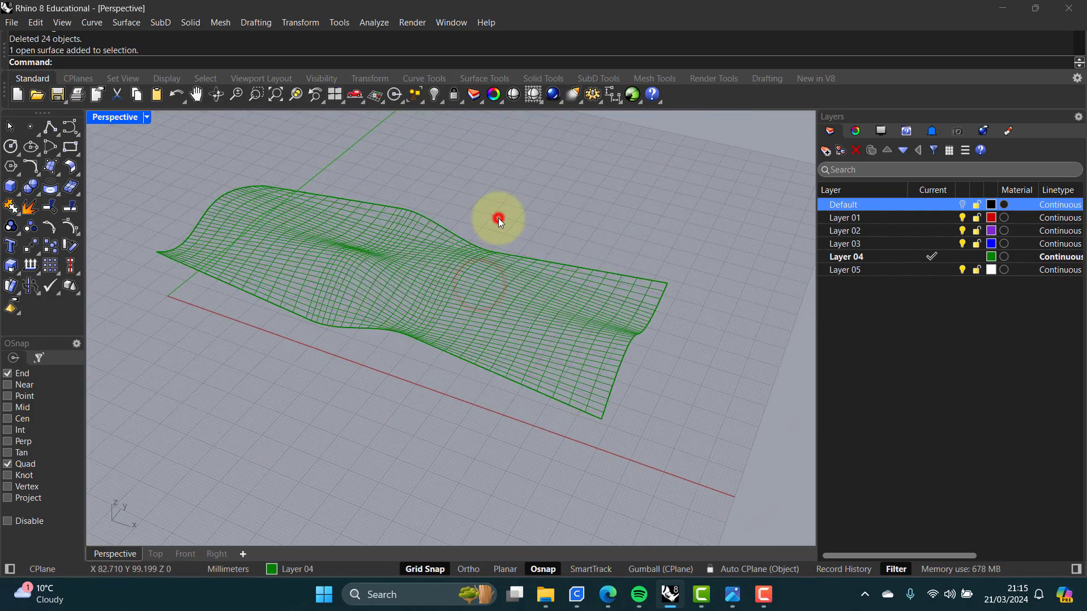
{"action": "type", "text": "Re"}
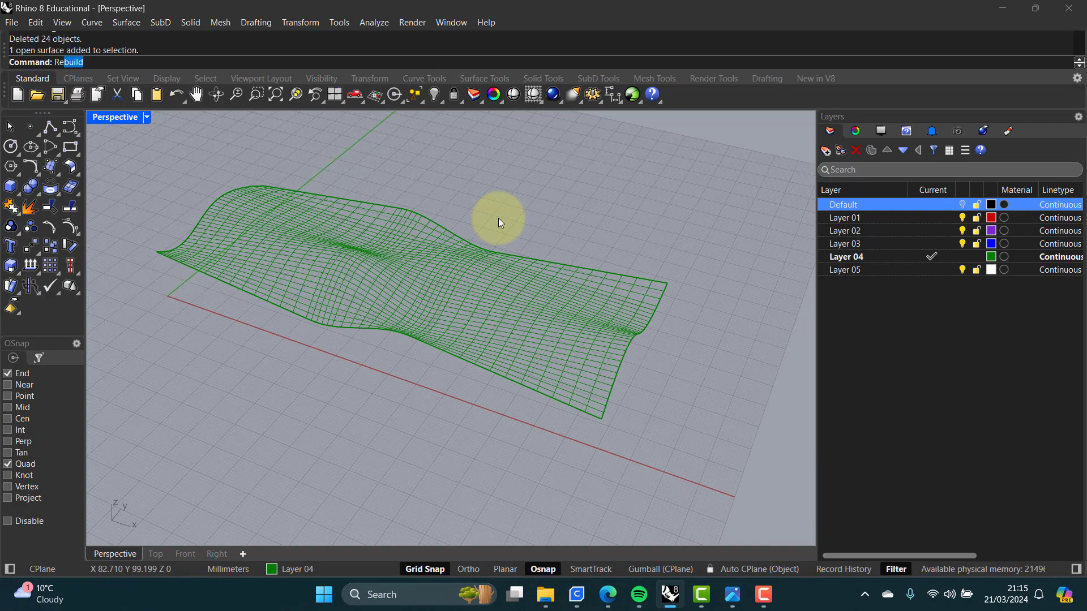
{"action": "type", "text": "build"}
{"action": "key", "text": "Return"}
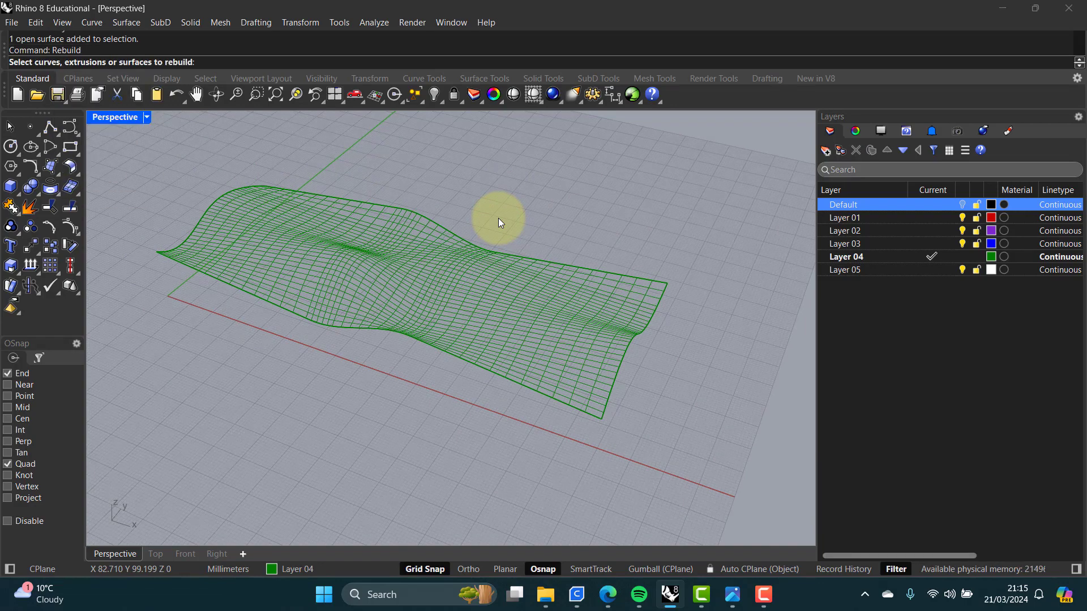
{"action": "left_click", "coordinate": [460, 294]}
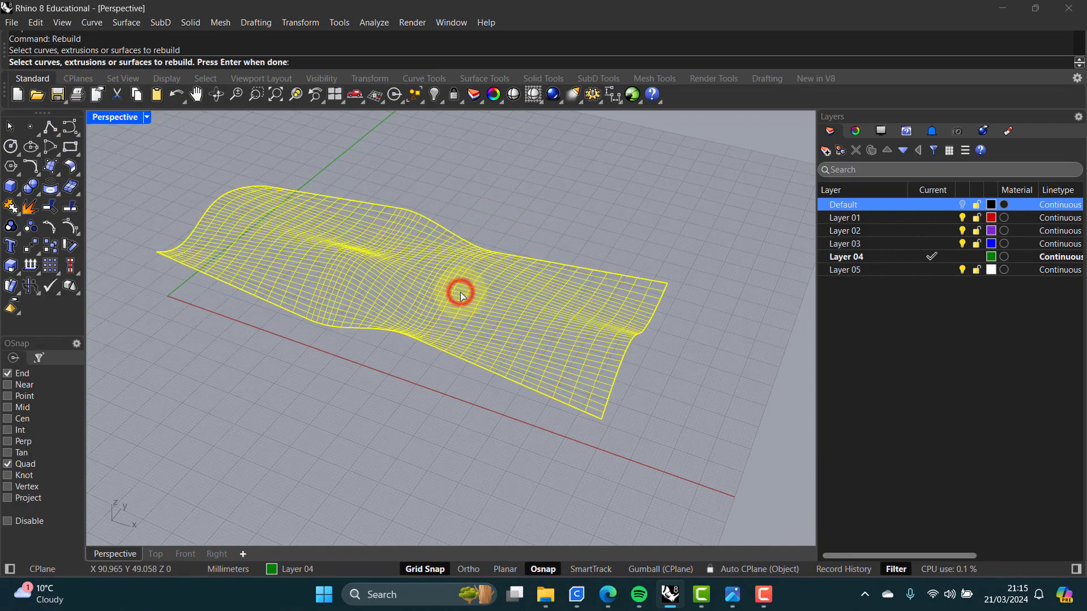
{"action": "key", "text": "Return"}
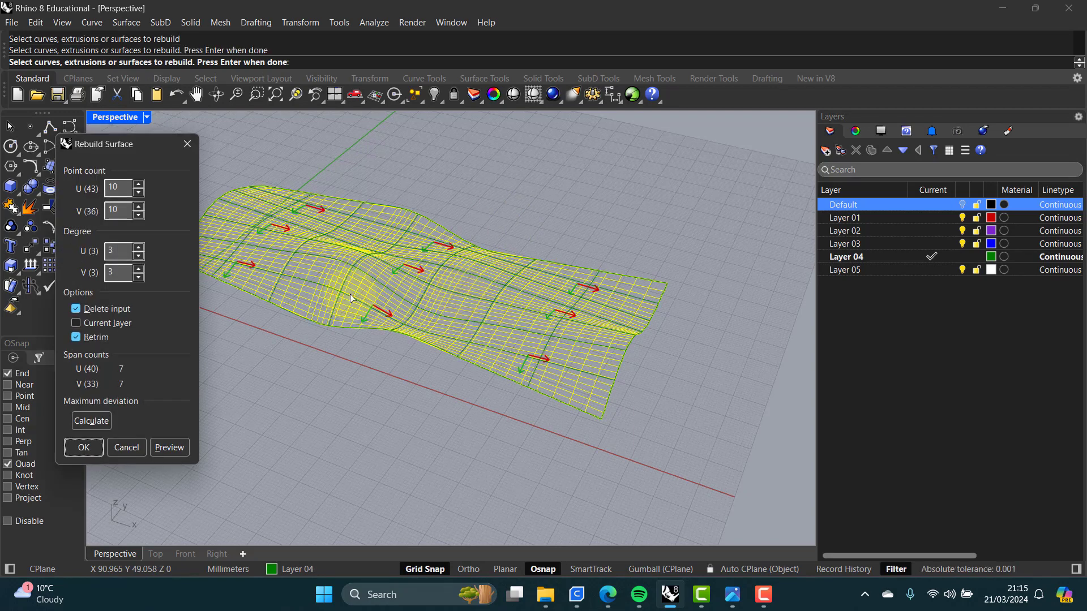
{"action": "left_click_drag", "start_coordinate": [105, 143], "coordinate": [122, 163]}
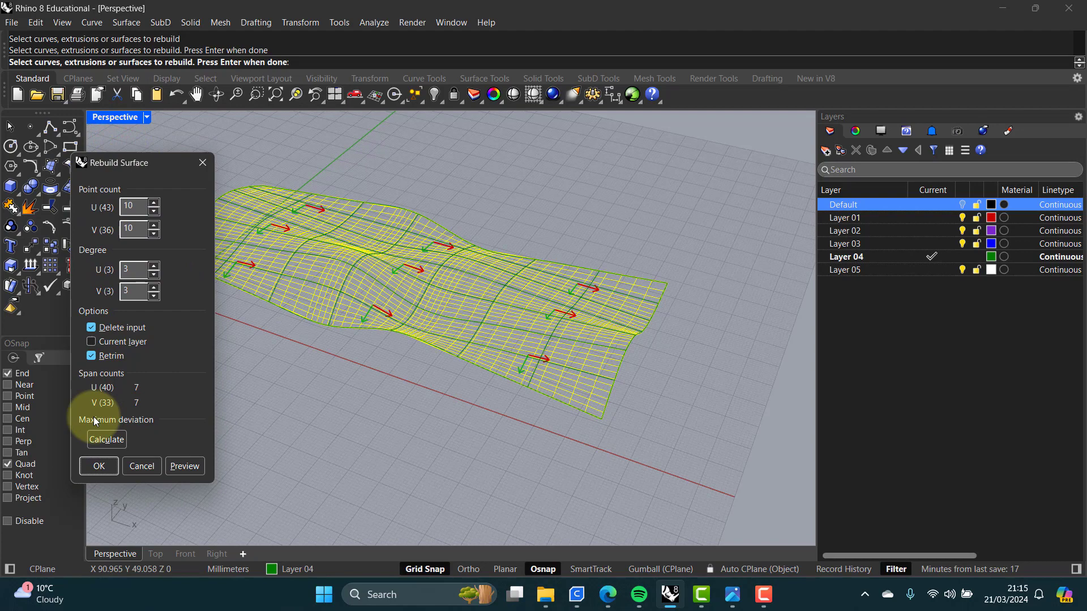
{"action": "left_click", "coordinate": [103, 465]}
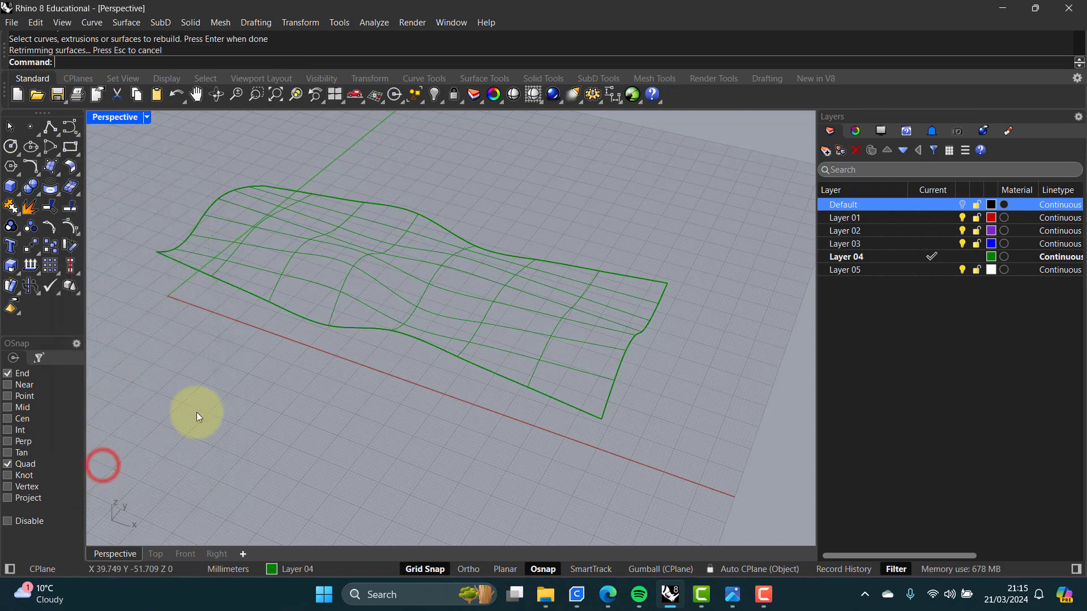
Step: Preview the rebuilt surface in Shaded display mode, then switch the view back to Wireframe
{"action": "mouse_move", "coordinate": [383, 393]}
{"action": "right_mouse_down"}
{"action": "mouse_move", "coordinate": [269, 313]}
{"action": "mouse_move", "coordinate": [266, 322]}
{"action": "mouse_move", "coordinate": [385, 392]}
{"action": "right_mouse_up"}
{"action": "middle_click", "coordinate": [129, 201]}
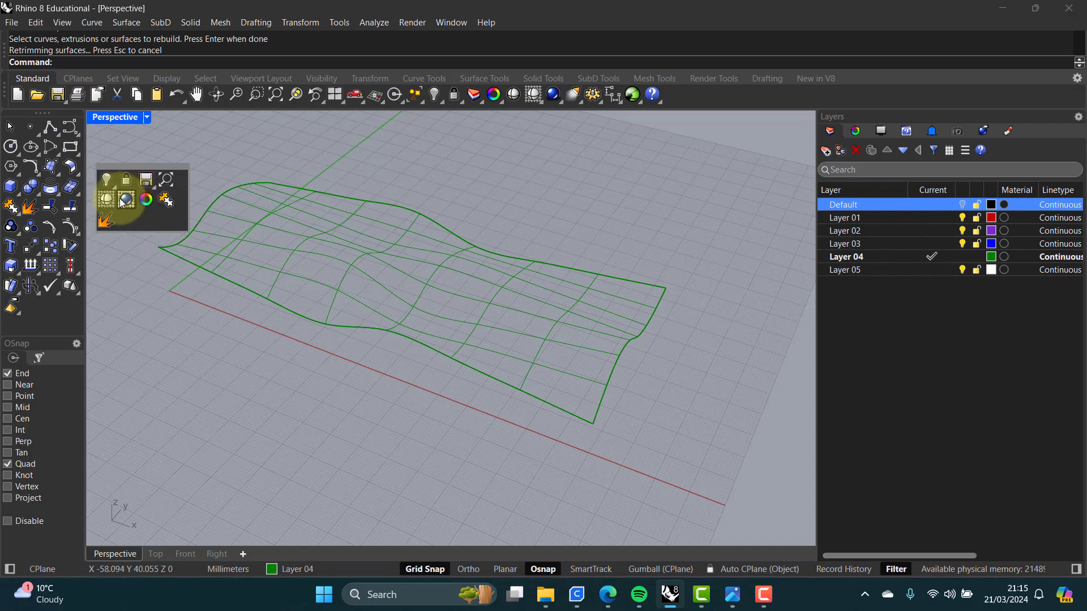
{"action": "left_click", "coordinate": [109, 199]}
{"action": "mouse_move", "coordinate": [338, 250]}
{"action": "right_mouse_down"}
{"action": "mouse_move", "coordinate": [274, 243]}
{"action": "mouse_move", "coordinate": [221, 213]}
{"action": "mouse_move", "coordinate": [187, 257]}
{"action": "mouse_move", "coordinate": [351, 259]}
{"action": "right_mouse_up"}
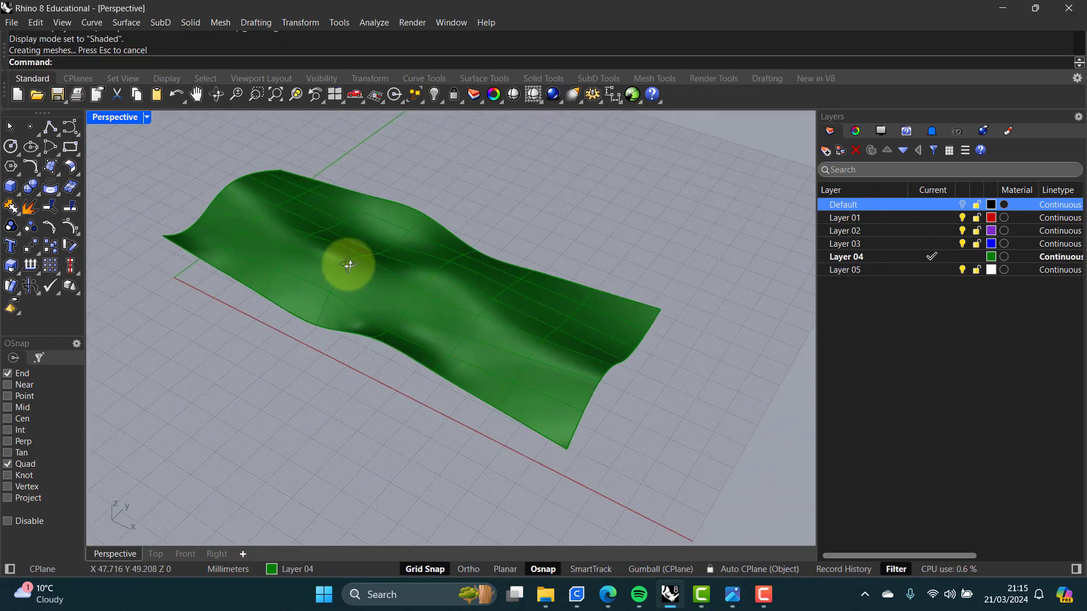
{"action": "middle_click", "coordinate": [166, 176]}
{"action": "left_click", "coordinate": [146, 179]}
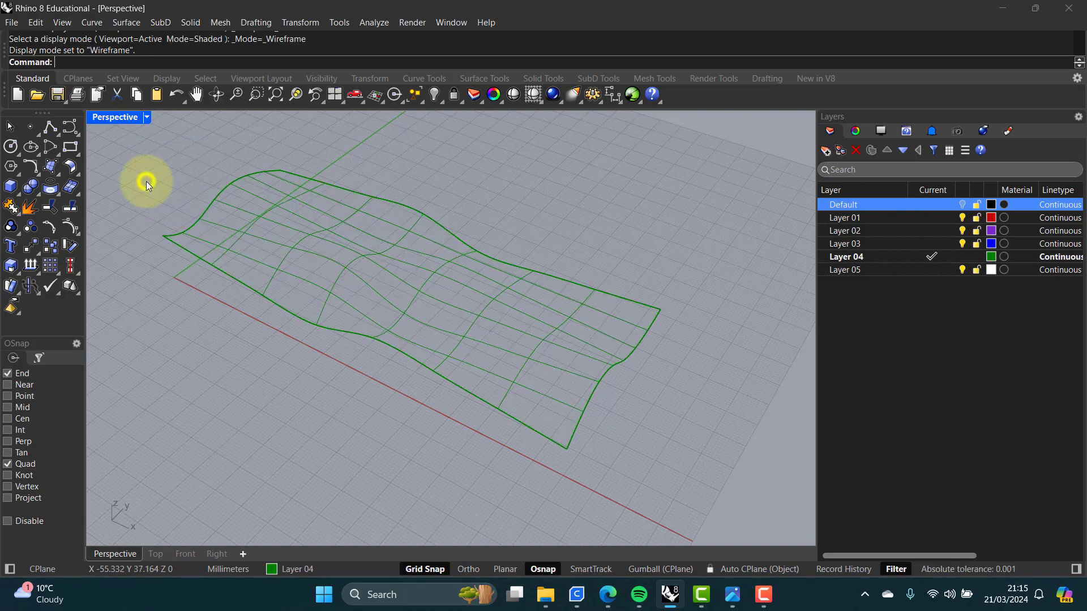
Step: Turn the Default layer back on to show the original geometry alongside the new surface
{"action": "left_click", "coordinate": [262, 342]}
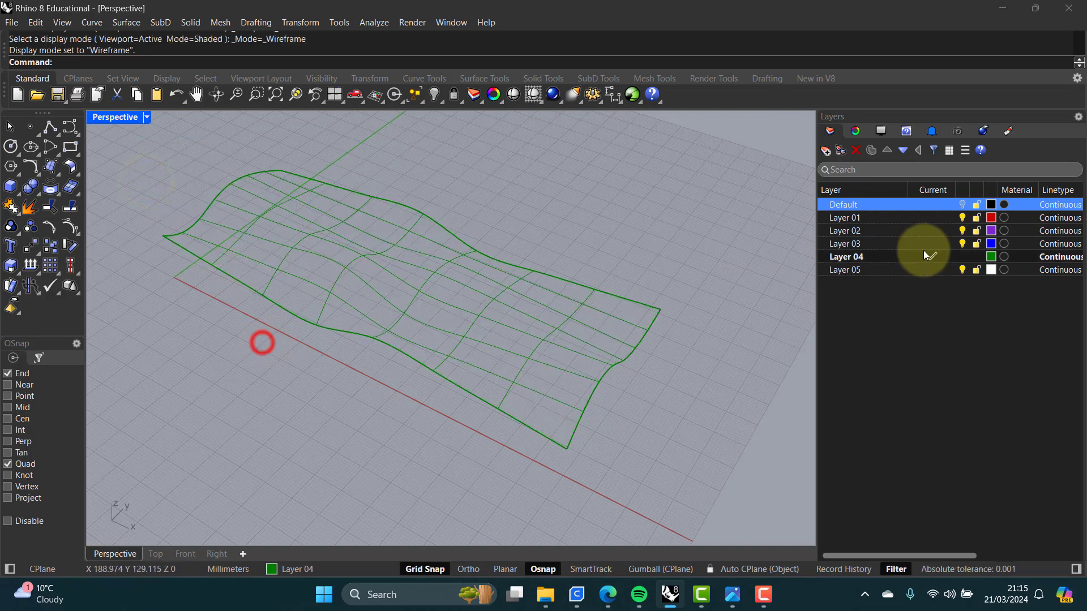
{"action": "left_click", "coordinate": [962, 204]}
{"action": "left_click", "coordinate": [599, 245]}
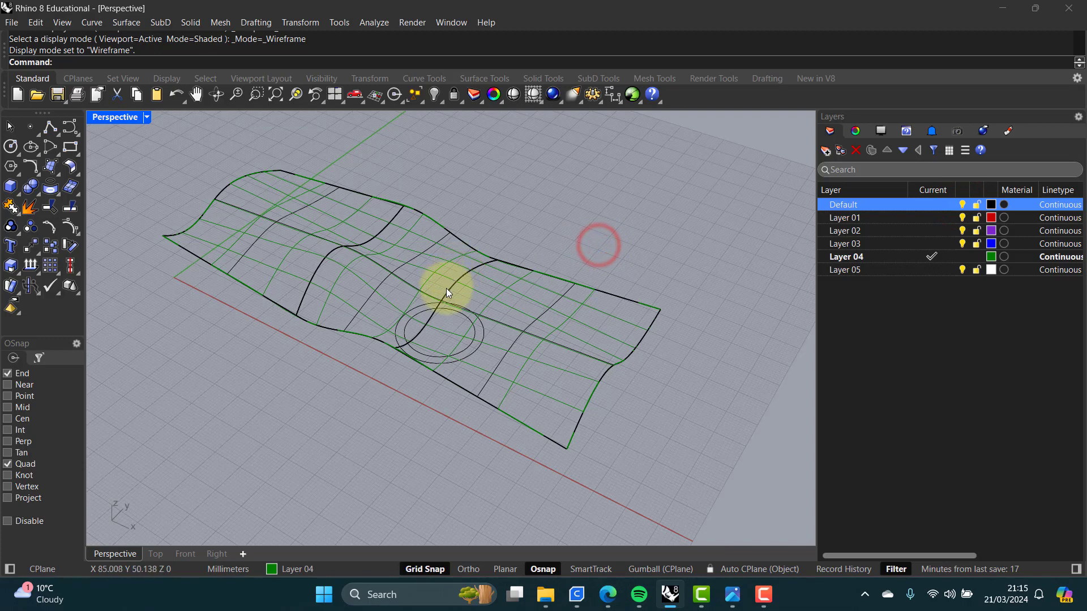
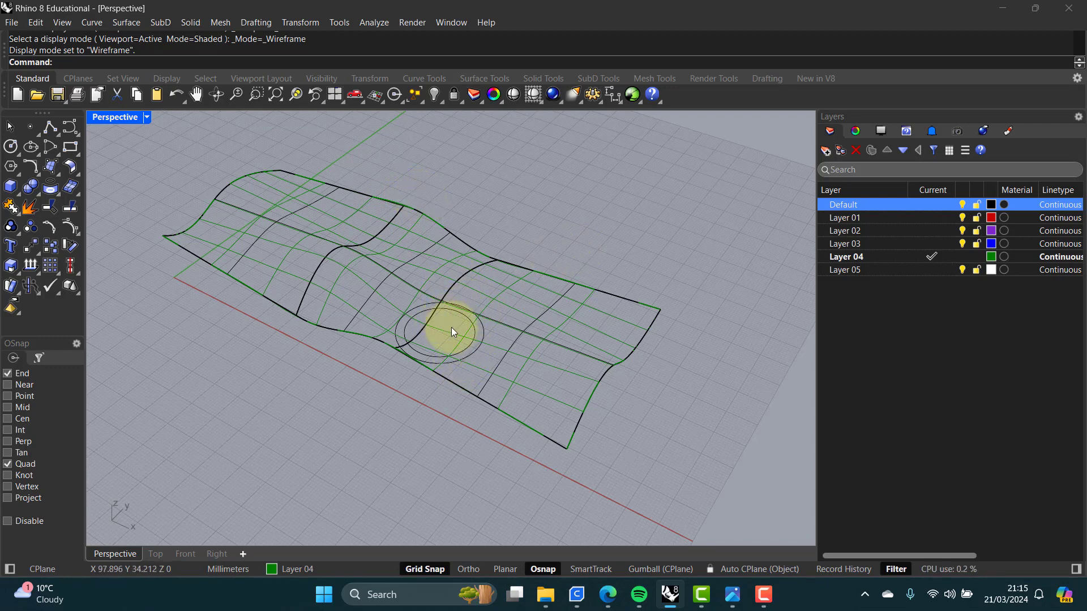
{"action": "type", "text": "P"}
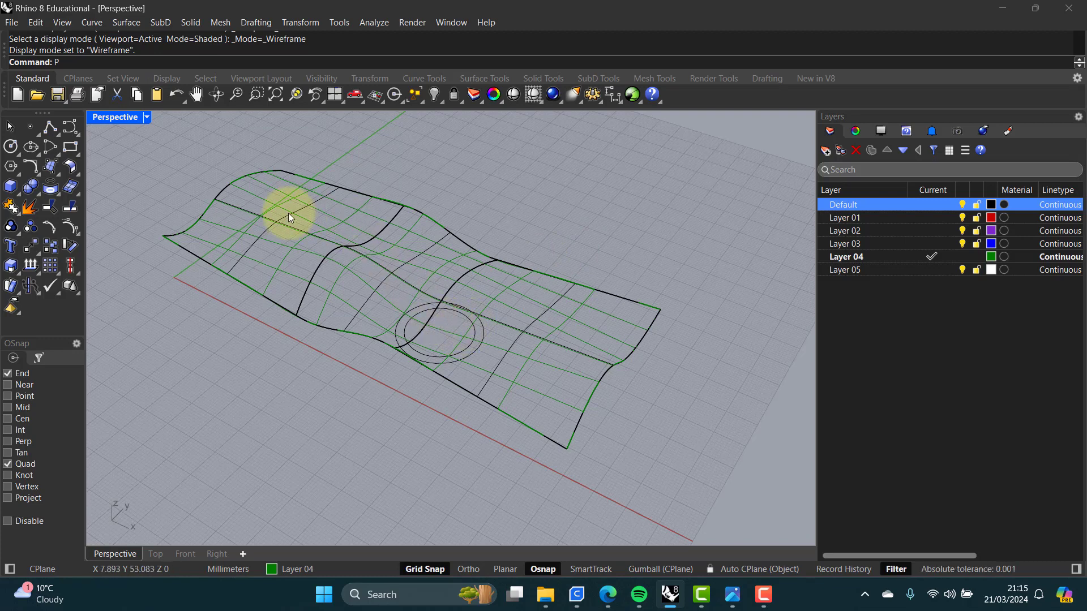
{"action": "type", "text": "roject"}
{"action": "key", "text": "Escape"}
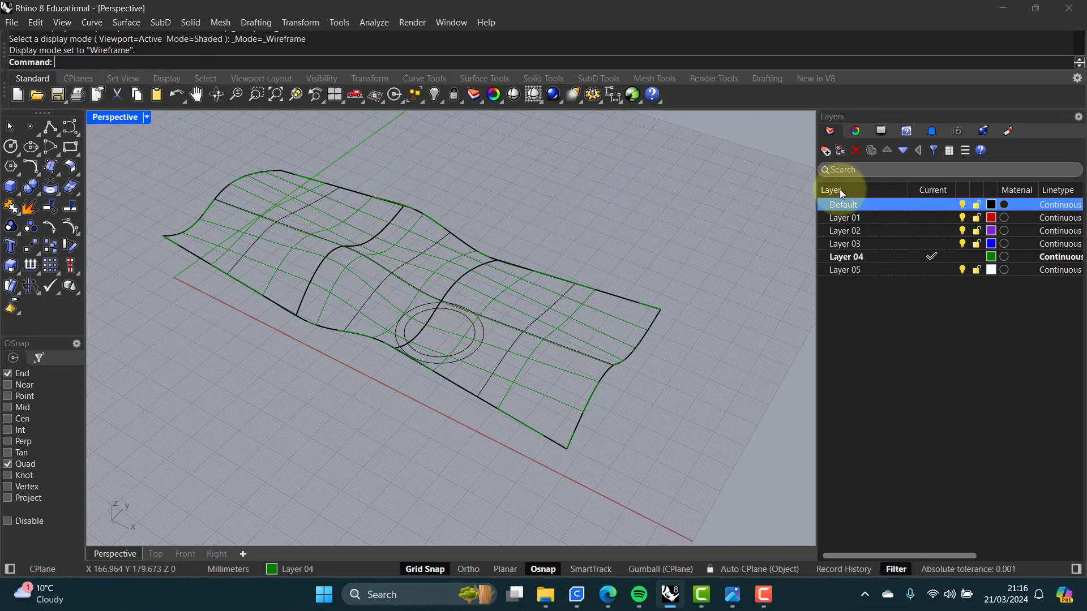
Step: Make Default the current layer and project the circle onto the network surface
{"action": "left_click", "coordinate": [935, 205]}
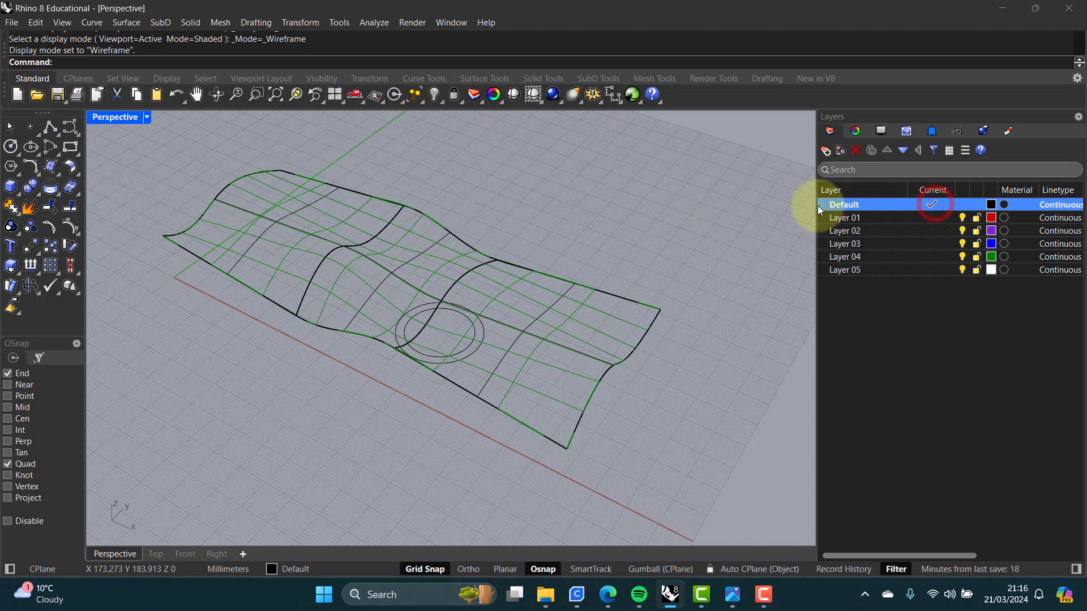
{"action": "left_click", "coordinate": [620, 207]}
{"action": "type", "text": "Pr"}
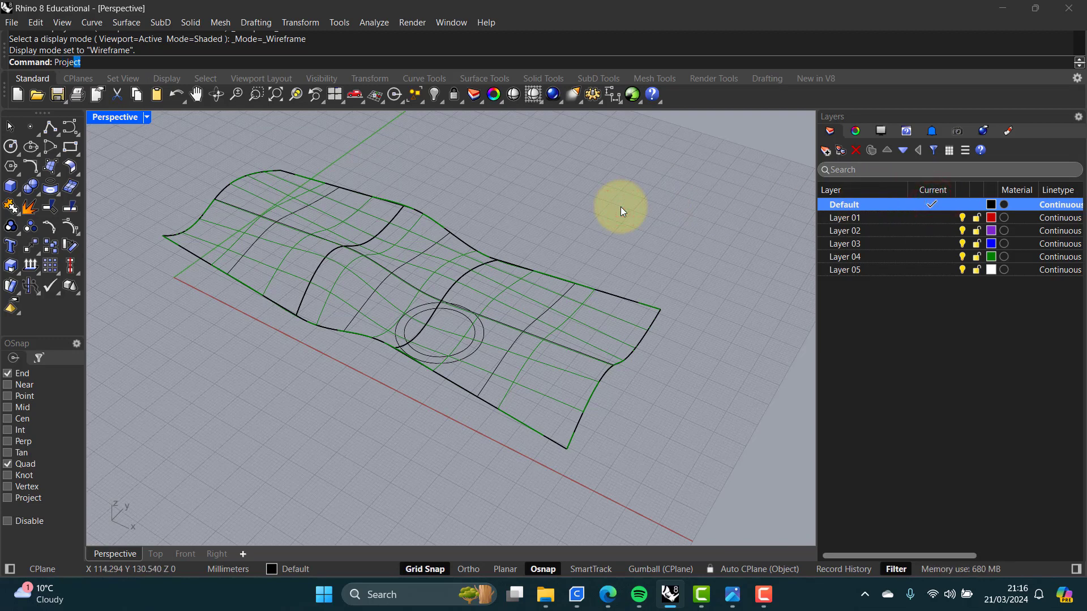
{"action": "type", "text": "oj"}
{"action": "key", "text": "Return"}
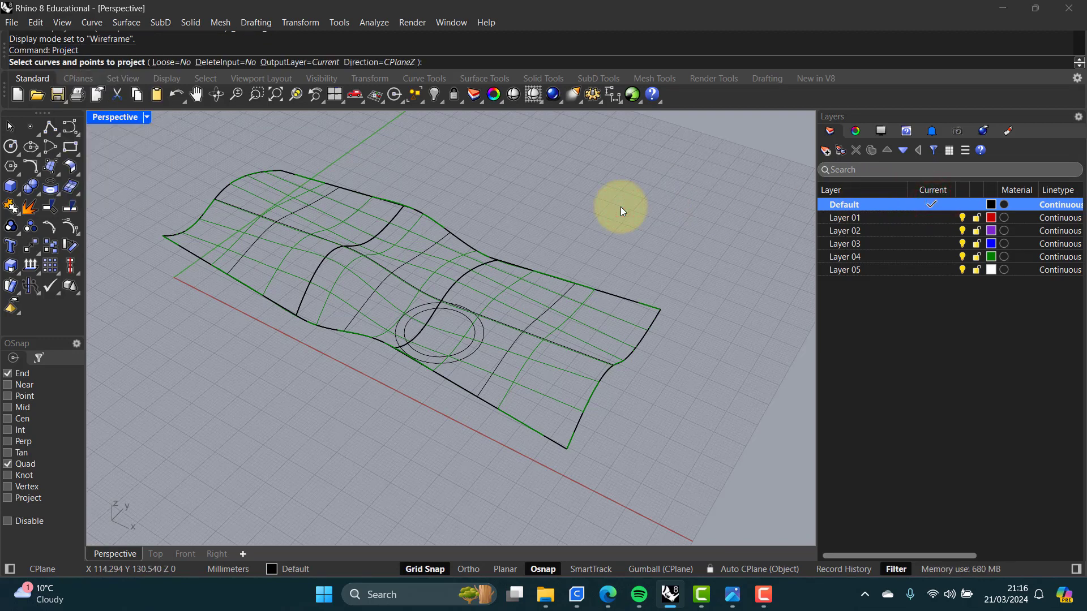
{"action": "left_click", "coordinate": [482, 325]}
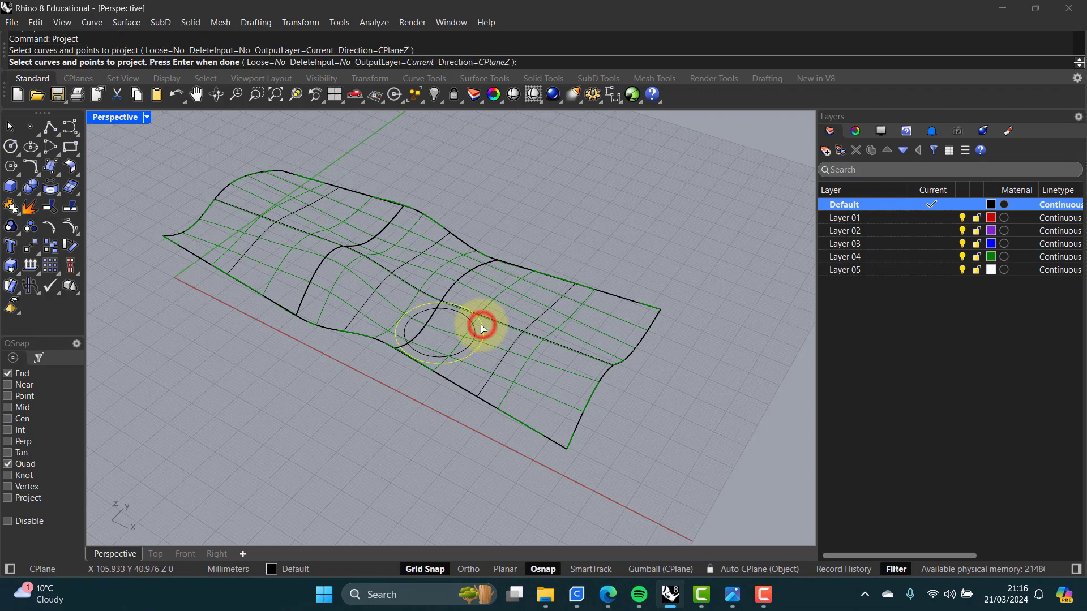
{"action": "key", "text": "Return"}
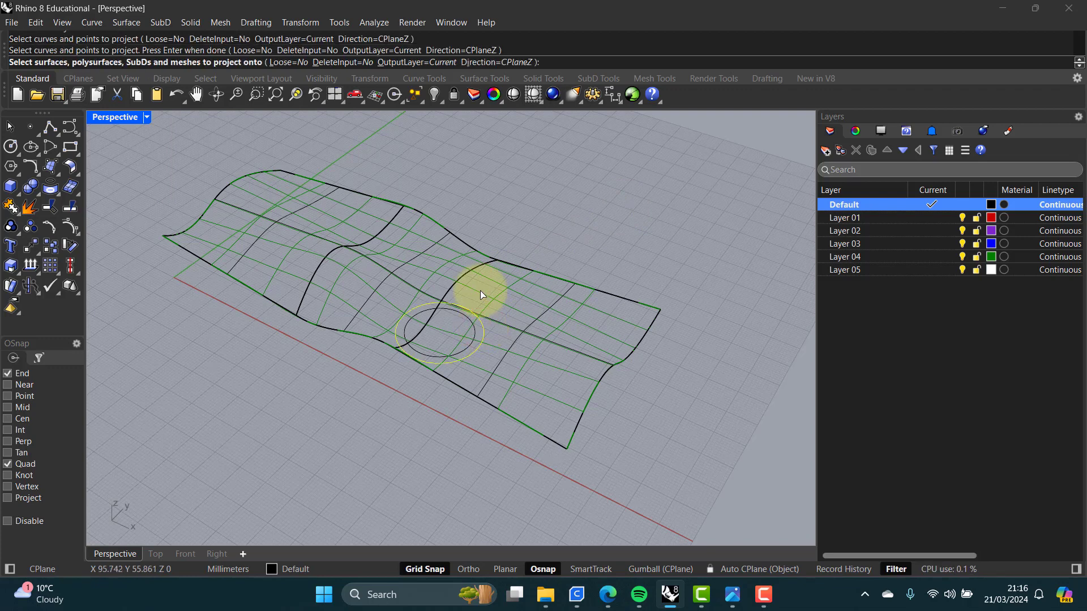
{"action": "left_click", "coordinate": [499, 295]}
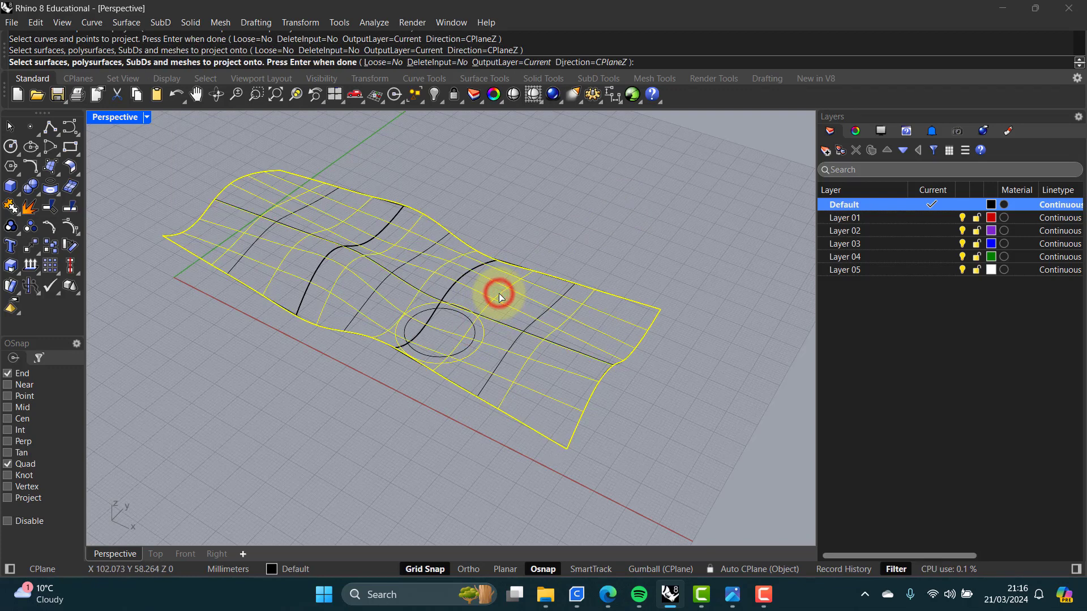
{"action": "key", "text": "Return"}
{"action": "left_click", "coordinate": [495, 242]}
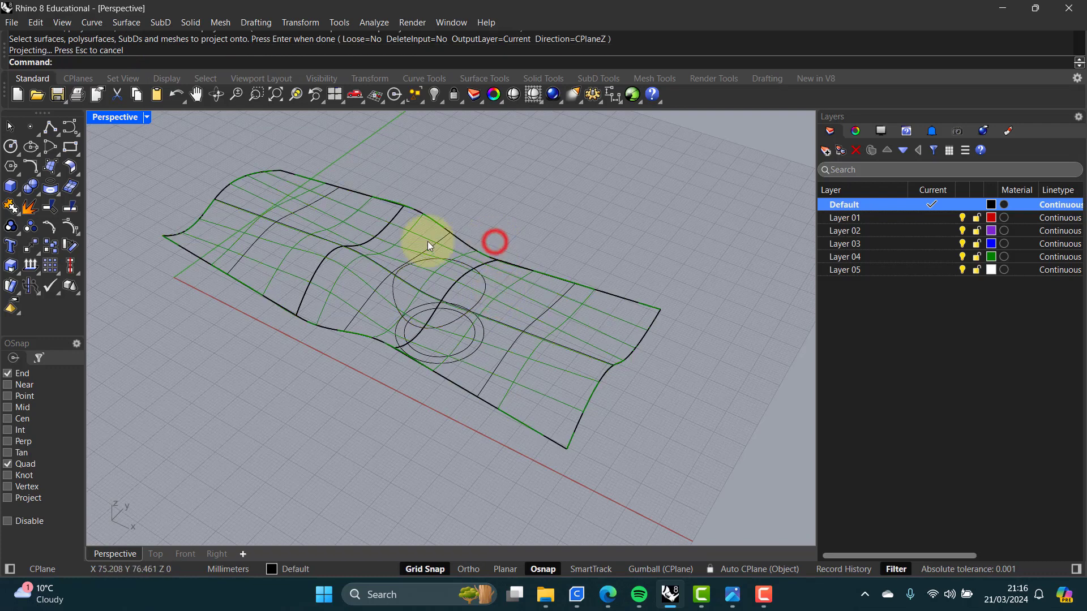
Step: Split the network surface with the projected circle and delete the inner circular piece
{"action": "left_click", "coordinate": [70, 207]}
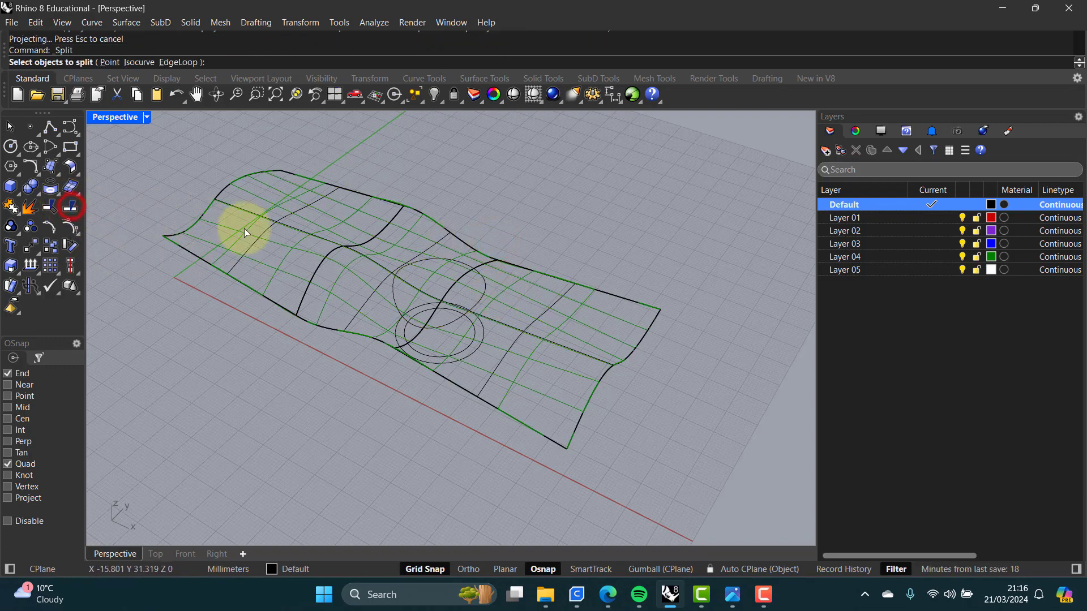
{"action": "left_click", "coordinate": [500, 291]}
{"action": "key", "text": "Return"}
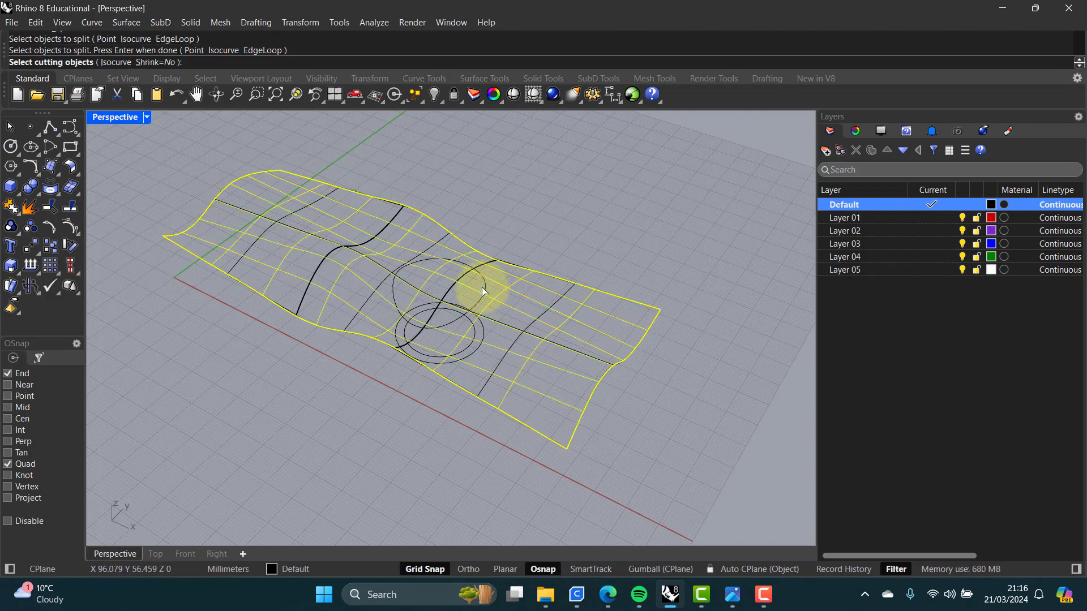
{"action": "left_click", "coordinate": [484, 287]}
{"action": "key", "text": "Return"}
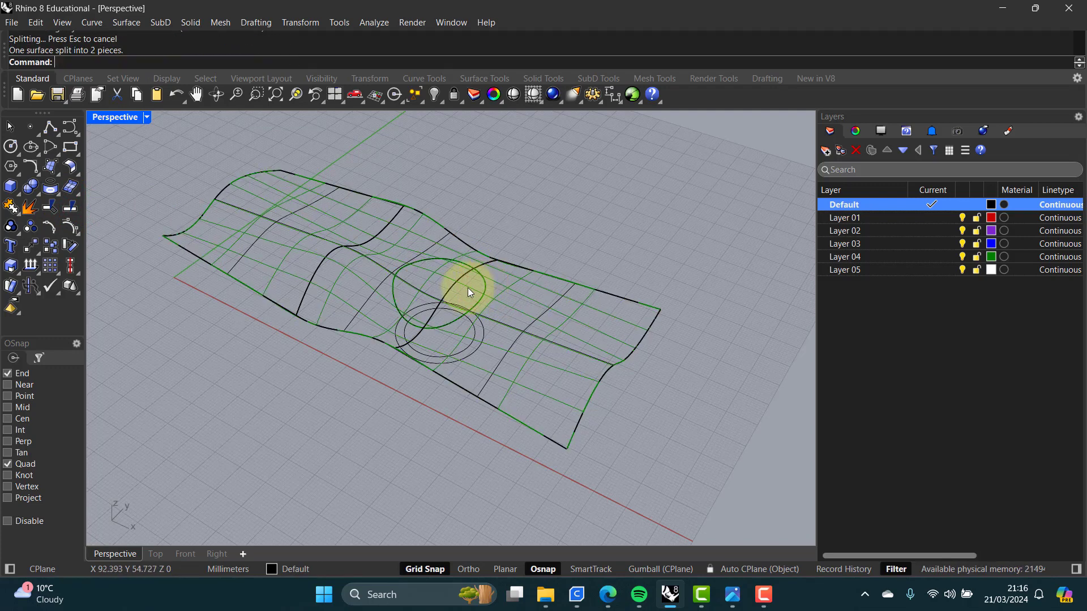
{"action": "left_click", "coordinate": [472, 288]}
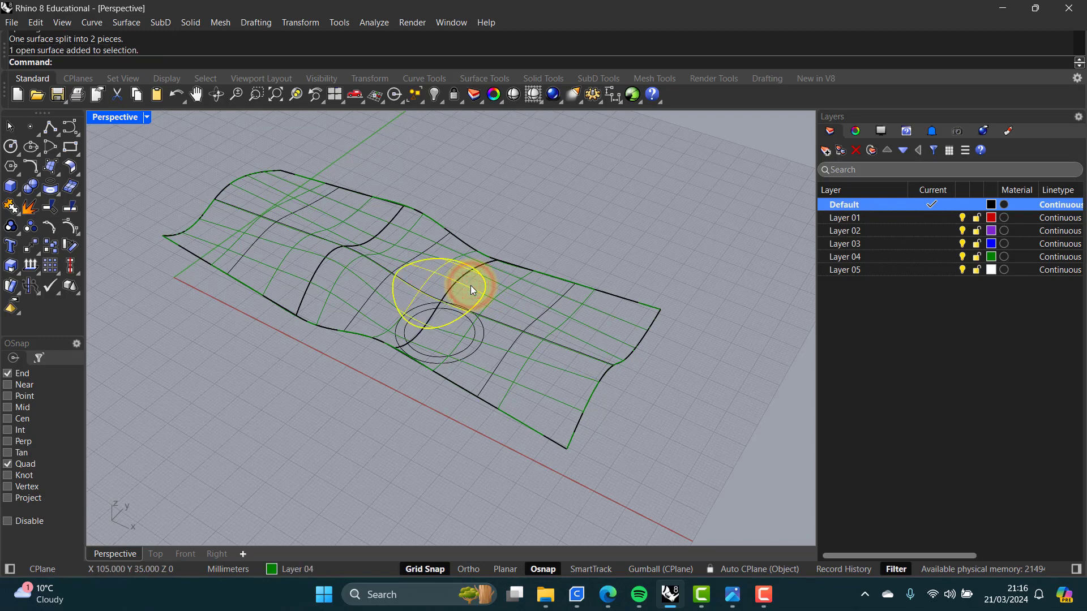
{"action": "key", "text": "Delete"}
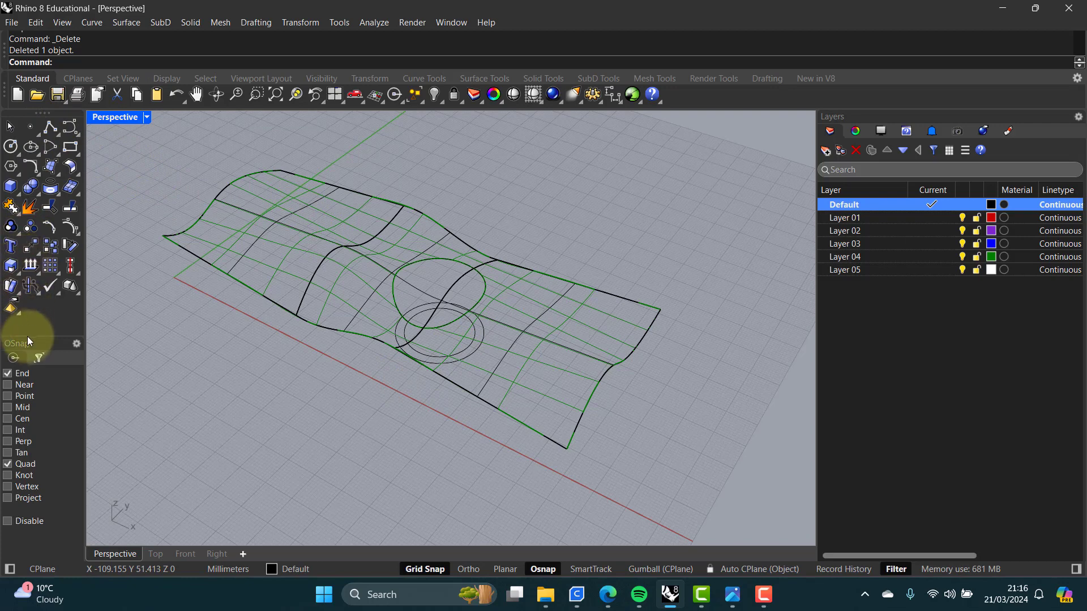
Step: Move the original circle straight up about 26 mm above the surface
{"action": "left_click", "coordinate": [474, 331]}
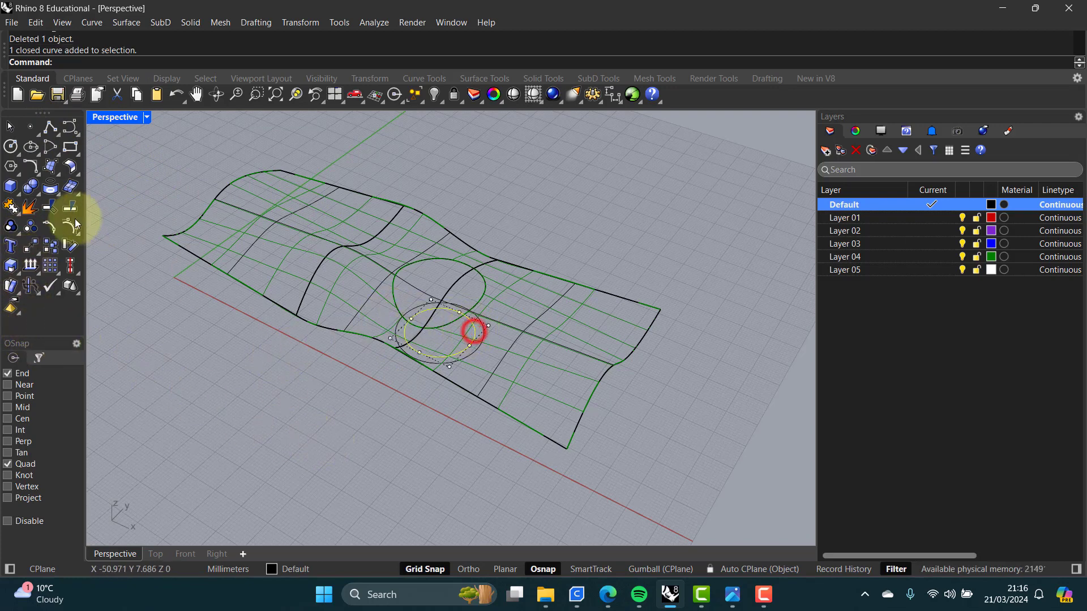
{"action": "left_click", "coordinate": [31, 245]}
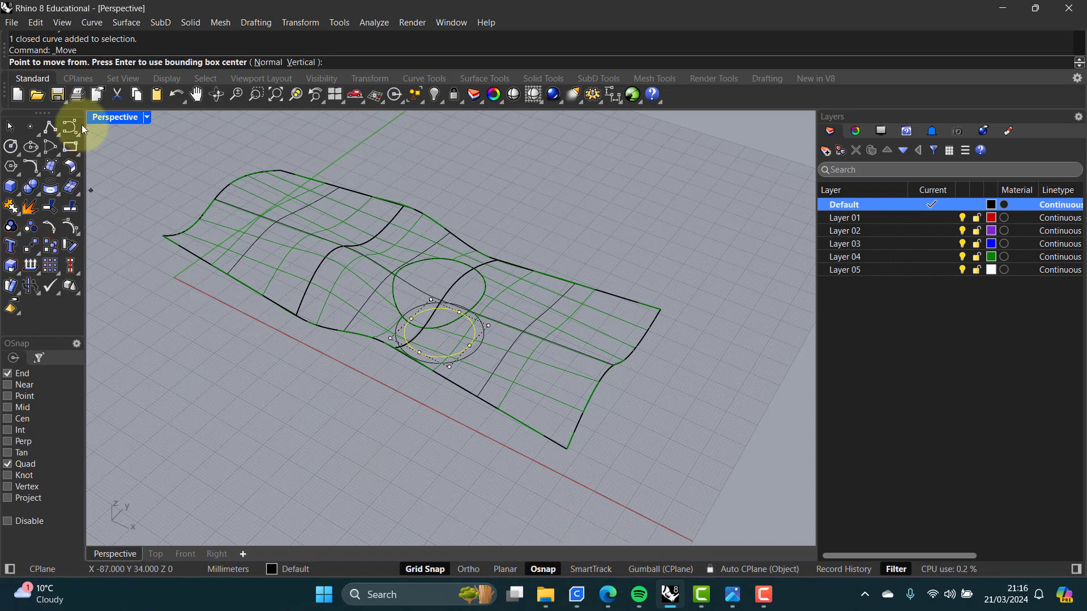
{"action": "double_click", "coordinate": [119, 119]}
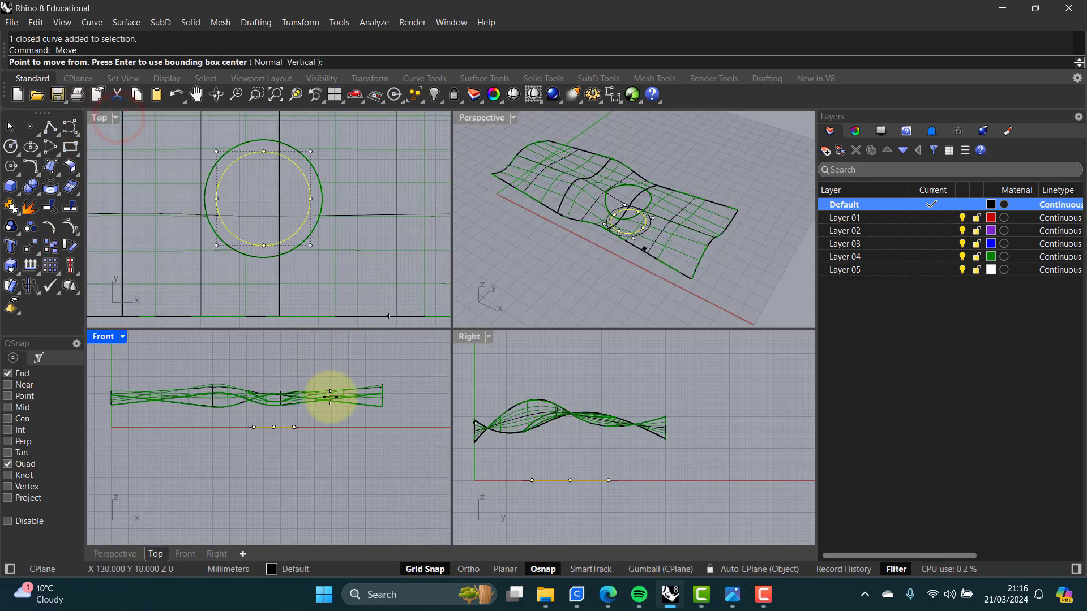
{"action": "left_click", "coordinate": [415, 421]}
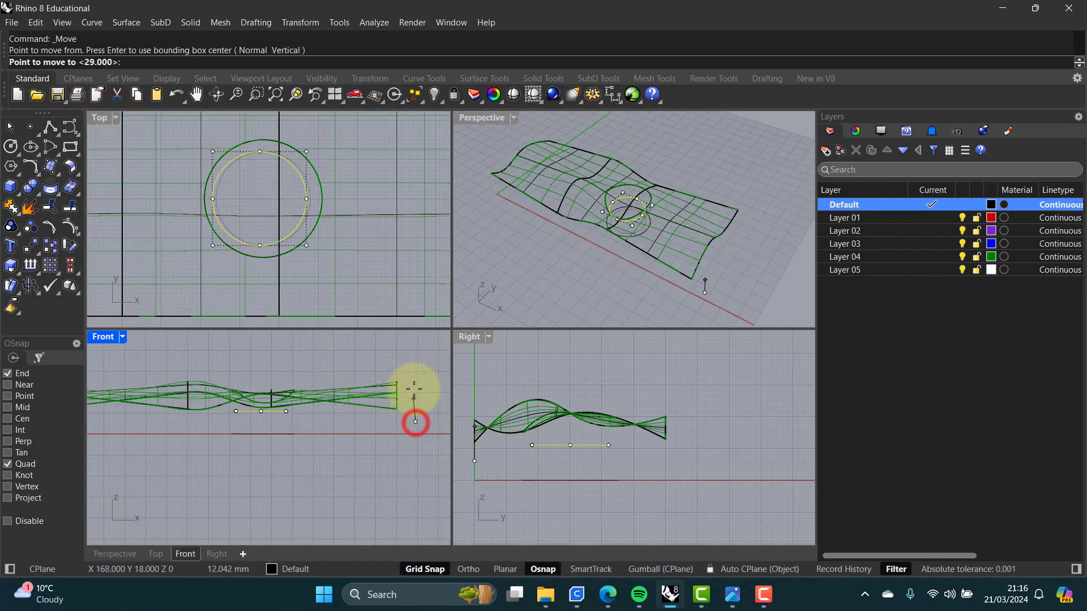
{"action": "key", "text": "F8"}
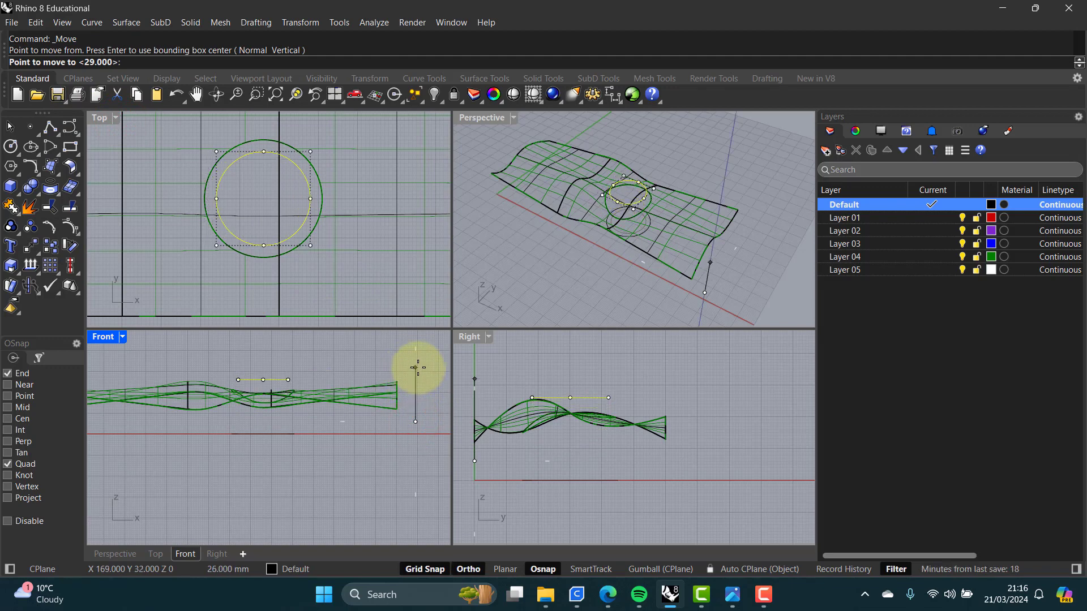
{"action": "left_click", "coordinate": [418, 368]}
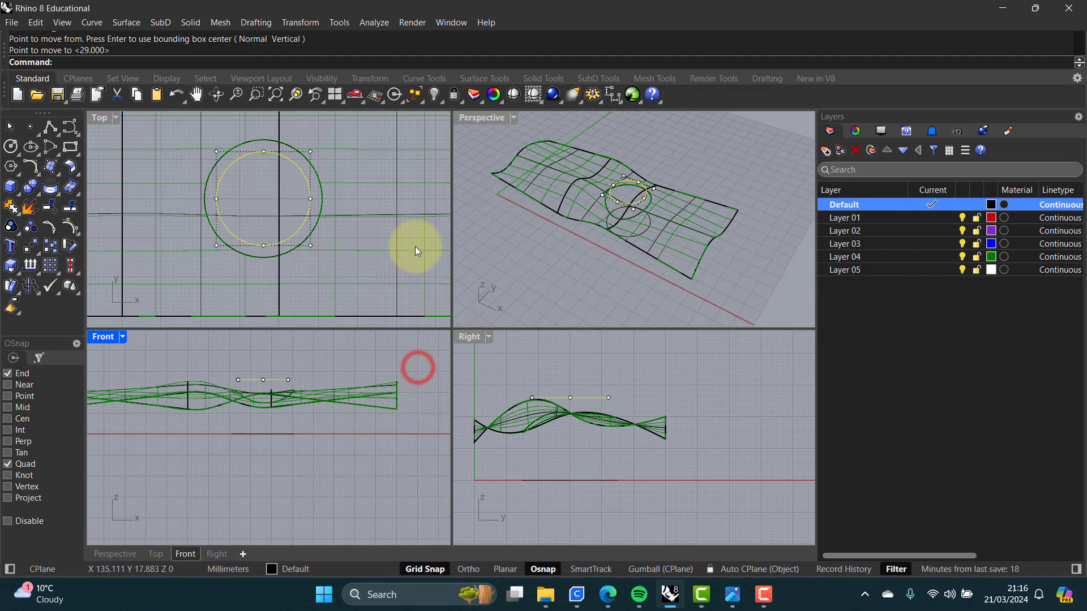
{"action": "left_click", "coordinate": [528, 269]}
{"action": "double_click", "coordinate": [481, 117]}
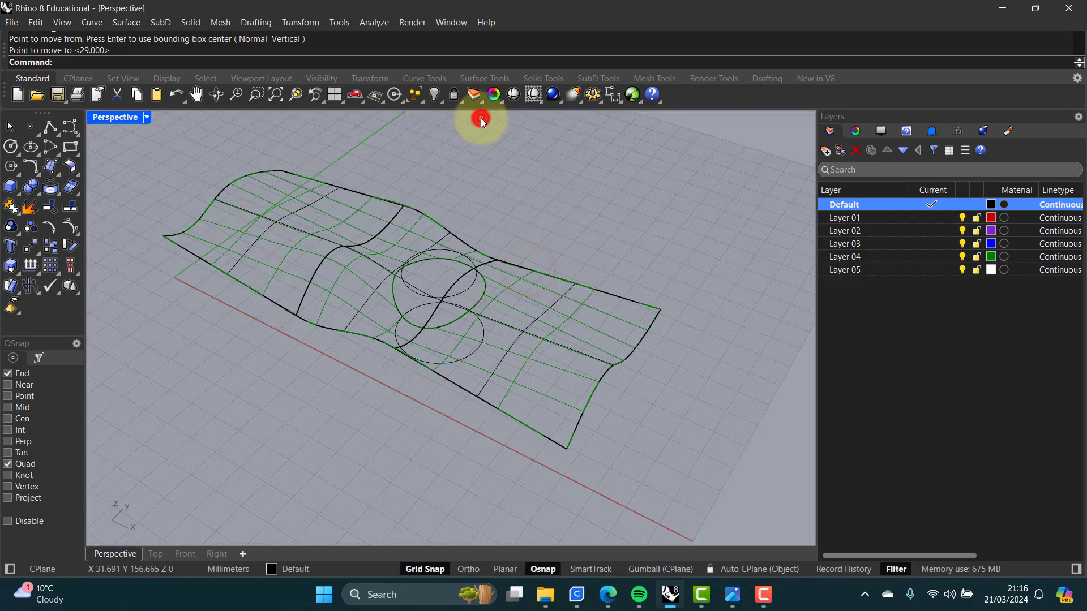
Step: Extrude the raised circle upward into an open cylindrical surface with ExtrudeCrv
{"action": "type", "text": "Ex"}
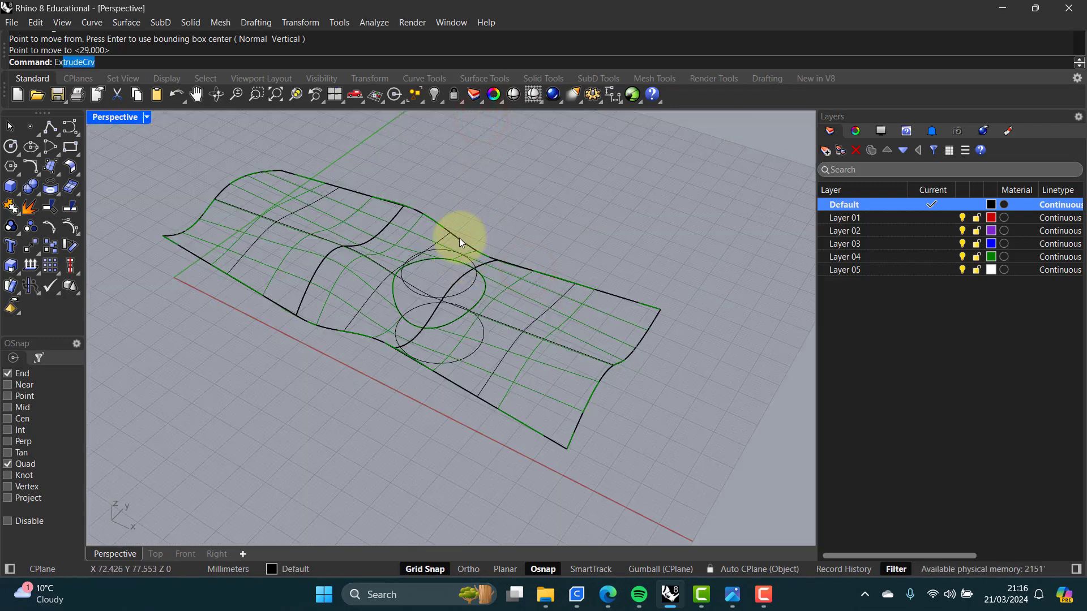
{"action": "type", "text": "trude"}
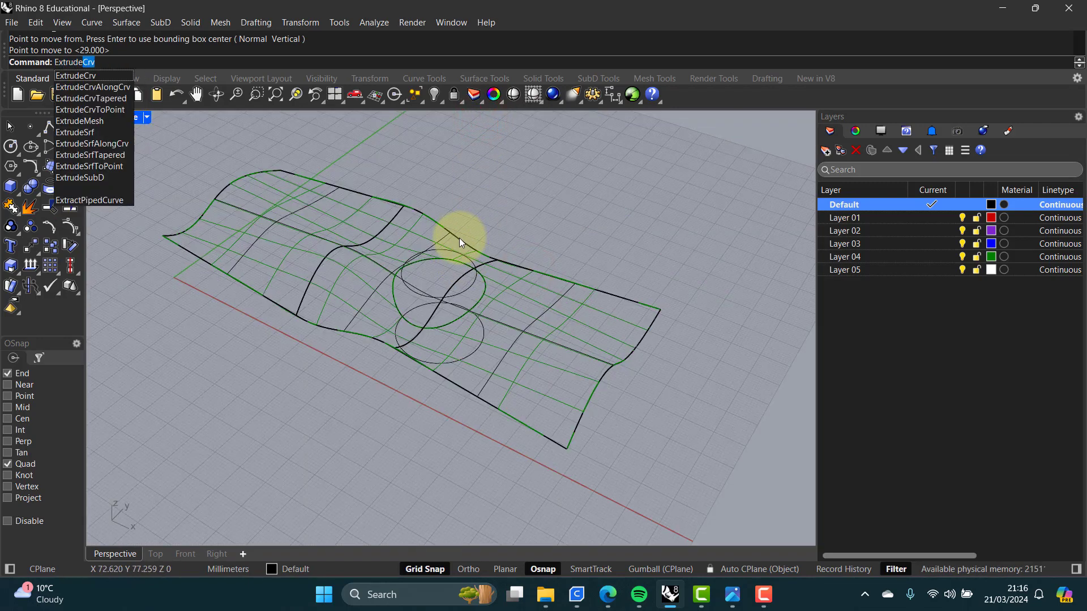
{"action": "left_click", "coordinate": [78, 73]}
{"action": "left_click", "coordinate": [465, 289]}
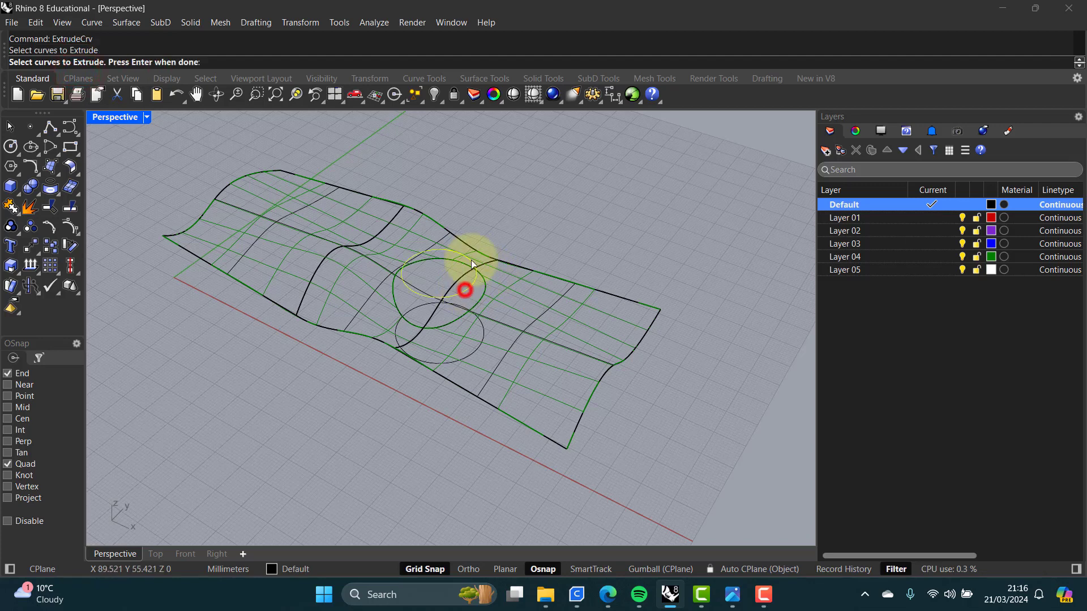
{"action": "key", "text": "Return"}
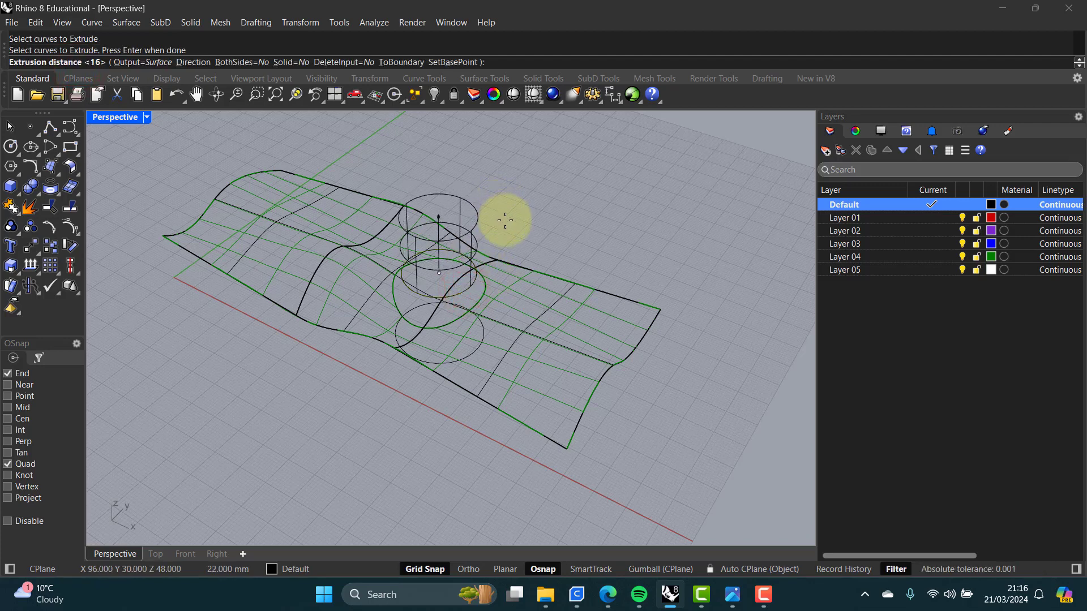
{"action": "left_click", "coordinate": [505, 224]}
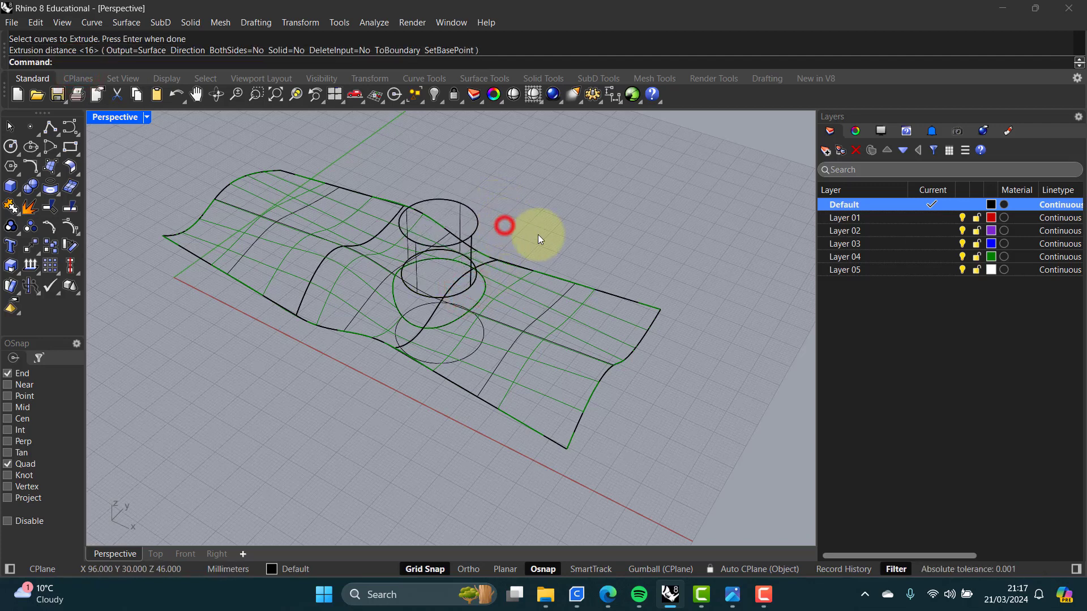
Step: Make Layer 04 current and move the extruded cylinder onto Layer 04
{"action": "left_click", "coordinate": [933, 258]}
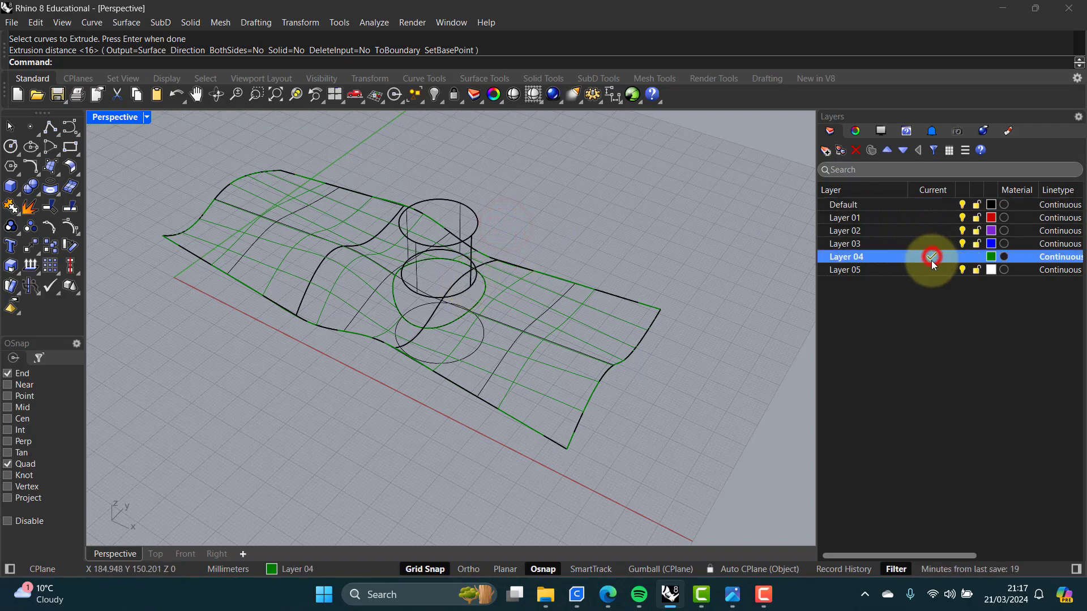
{"action": "left_click", "coordinate": [417, 276]}
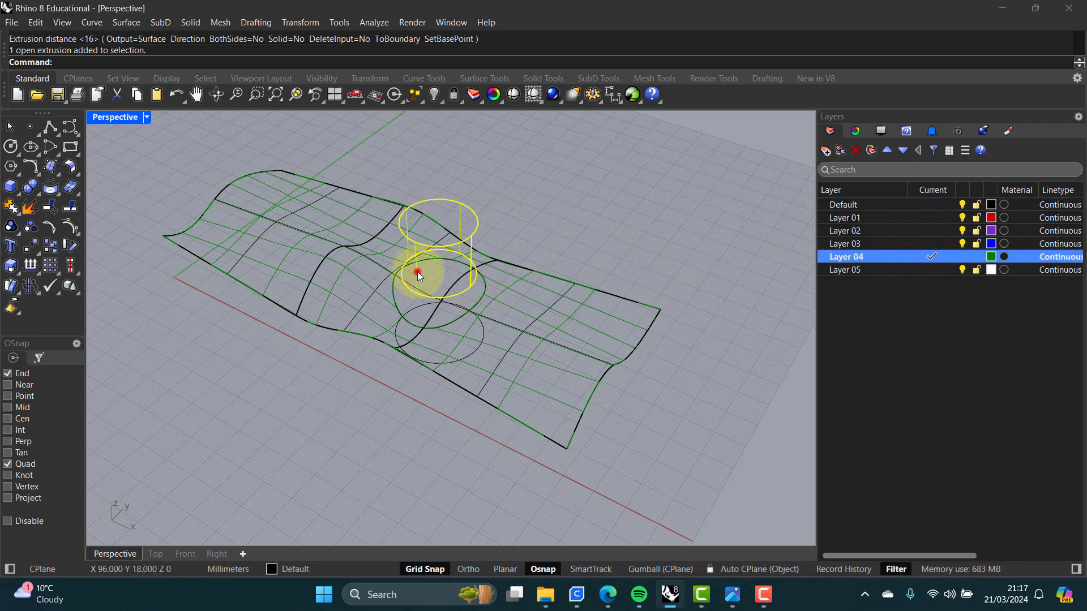
{"action": "left_click", "coordinate": [333, 568]}
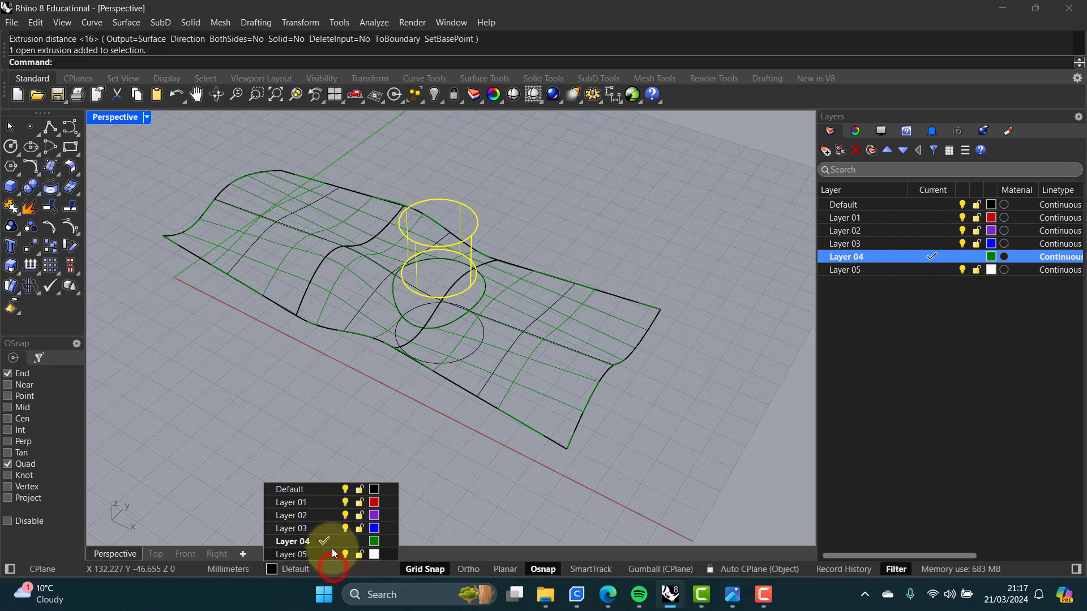
{"action": "left_click", "coordinate": [292, 541]}
{"action": "left_click", "coordinate": [372, 444]}
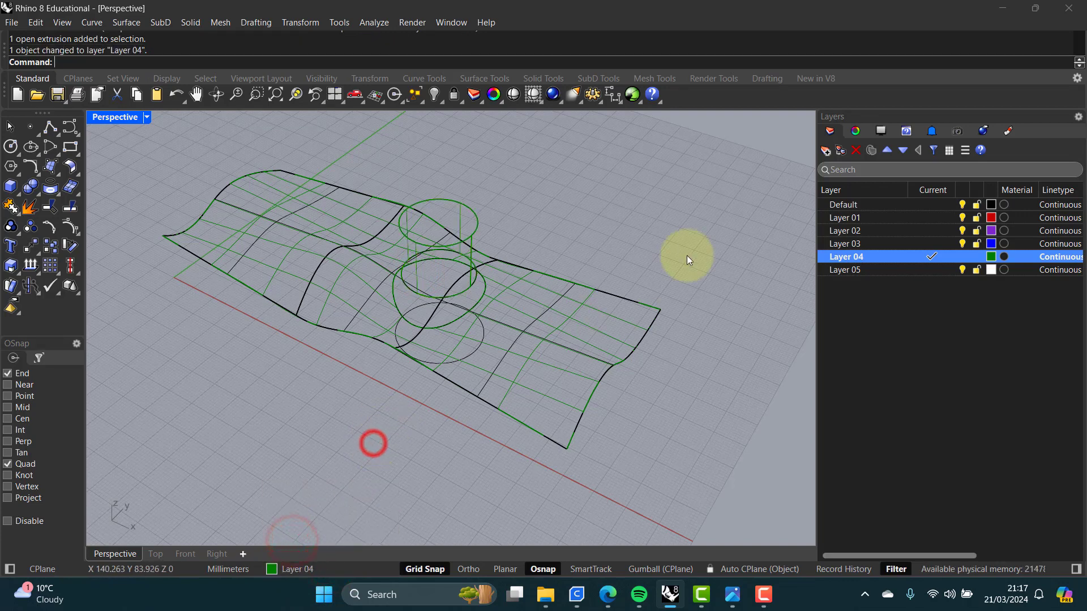
Step: Hide the Default layer so only the surfaces remain visible
{"action": "left_click", "coordinate": [962, 205]}
{"action": "right_click_drag", "start_coordinate": [595, 229], "coordinate": [572, 228]}
{"action": "scroll", "coordinate": [438, 257], "scroll_direction": "up", "scroll_amount": 5}
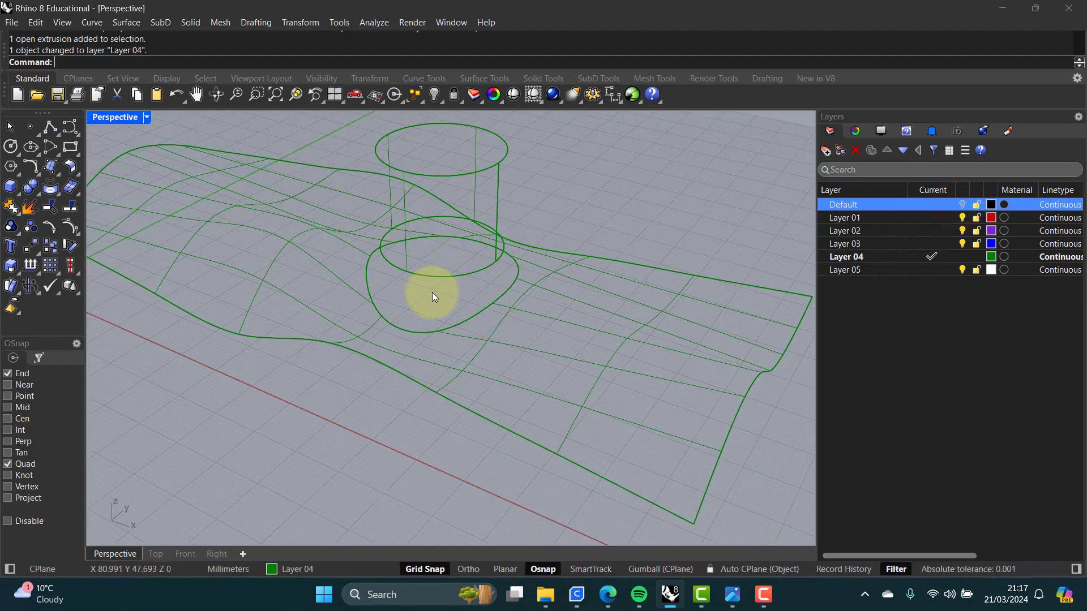
Step: Start a BlendSrf between the cylinder's lower edge and the hole edge and drag the seam points into alignment
{"action": "type", "text": "lendCrv"}
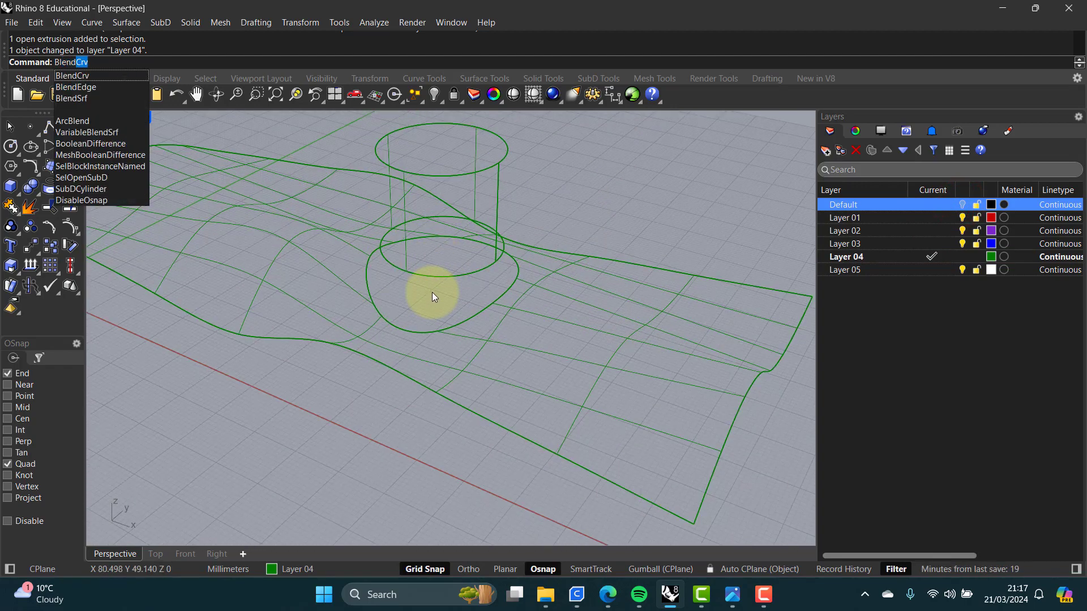
{"action": "left_click", "coordinate": [78, 98]}
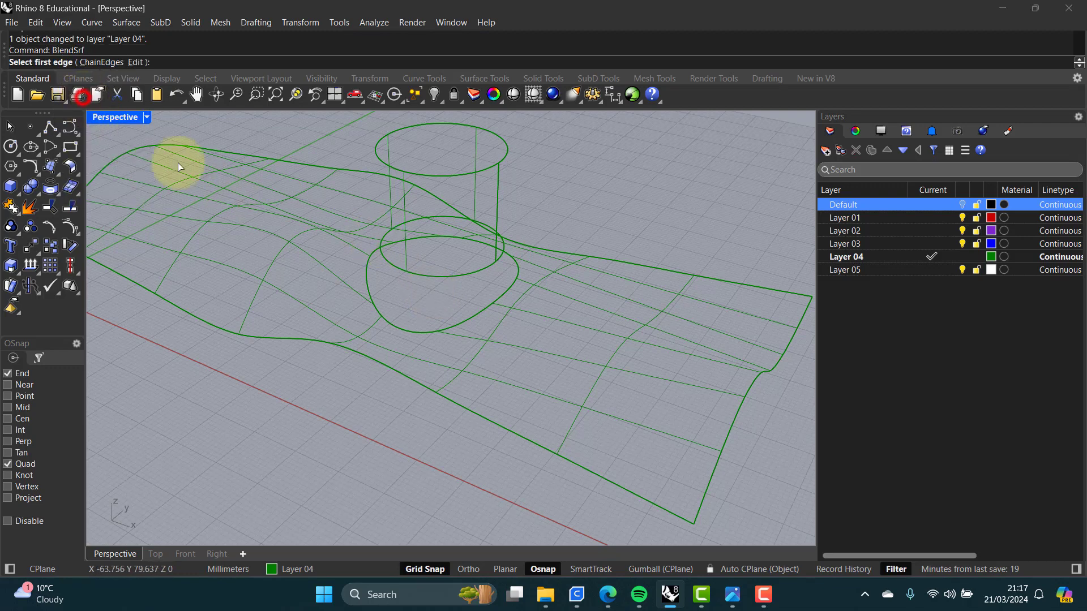
{"action": "left_click", "coordinate": [468, 274]}
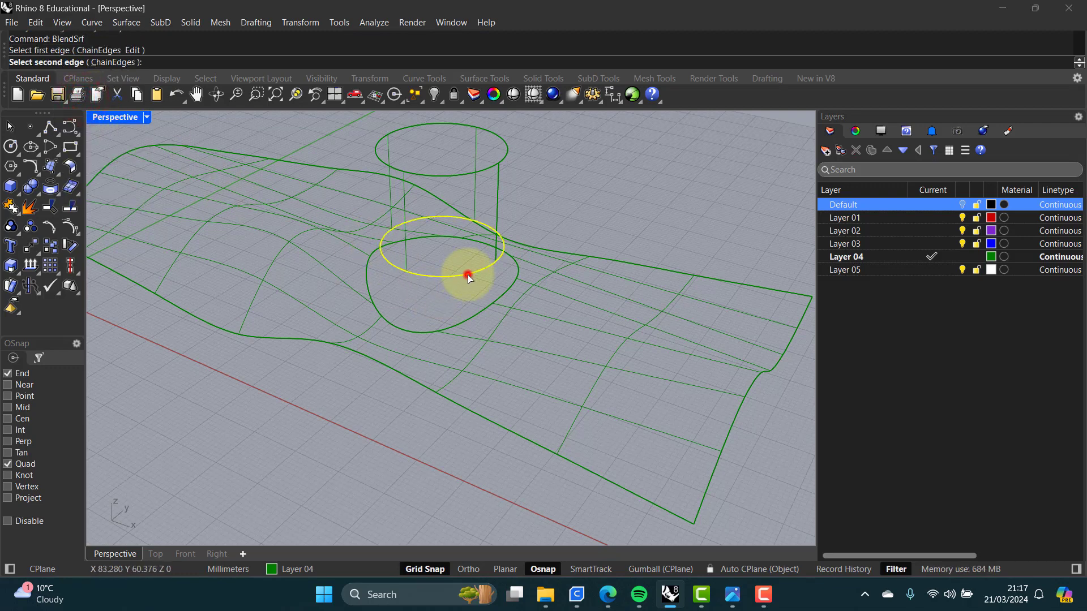
{"action": "left_click", "coordinate": [480, 312]}
{"action": "scroll", "coordinate": [508, 281], "scroll_direction": "up", "scroll_amount": 3}
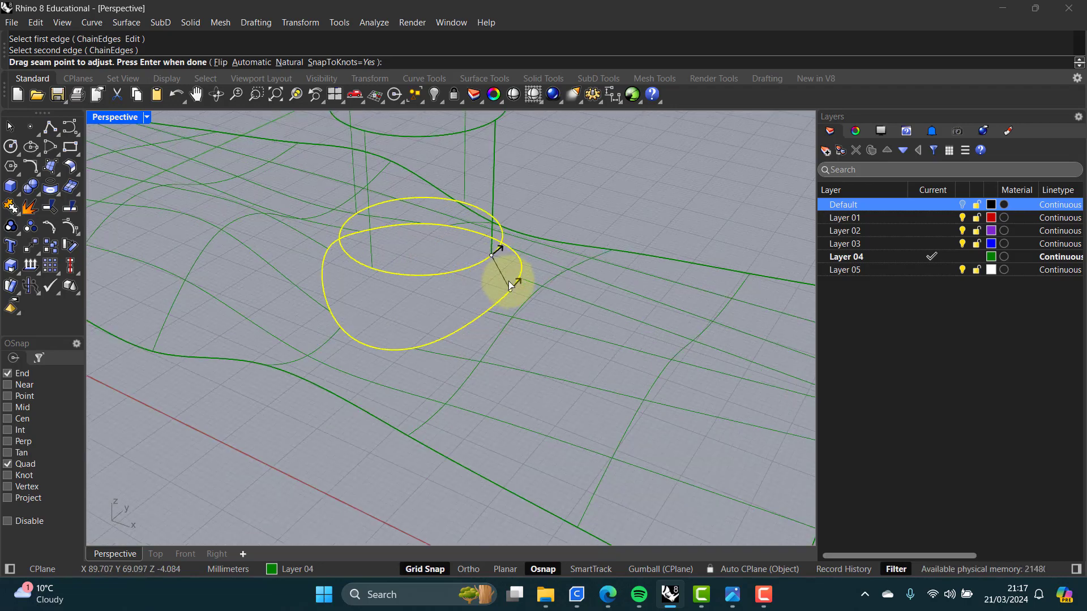
{"action": "mouse_move", "coordinate": [494, 294]}
{"action": "right_mouse_down"}
{"action": "mouse_move", "coordinate": [416, 294]}
{"action": "mouse_move", "coordinate": [485, 291]}
{"action": "right_mouse_up"}
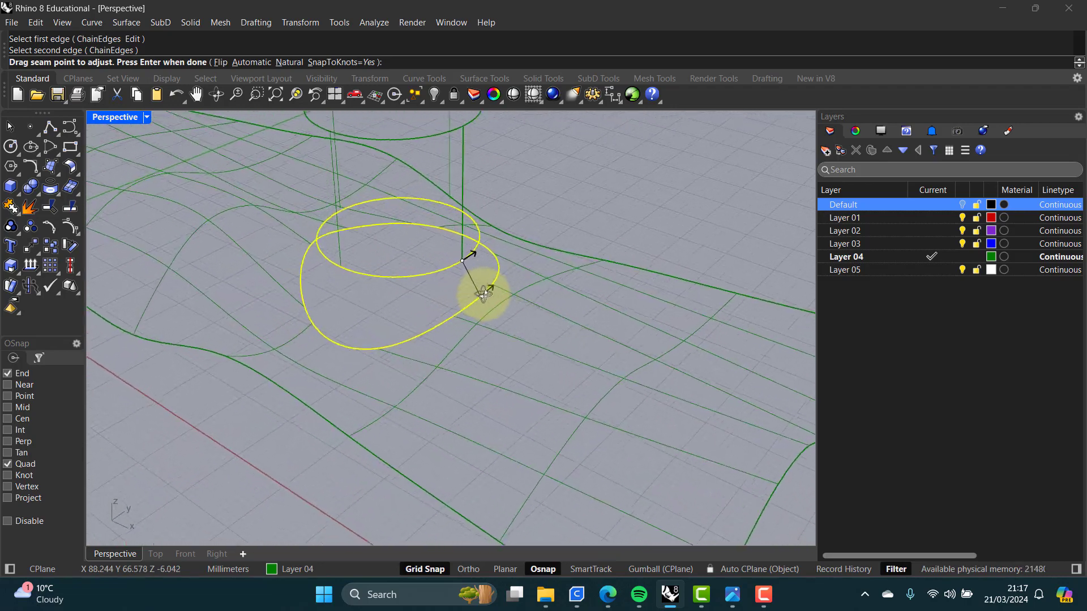
{"action": "scroll", "coordinate": [485, 291], "scroll_direction": "up", "scroll_amount": 5}
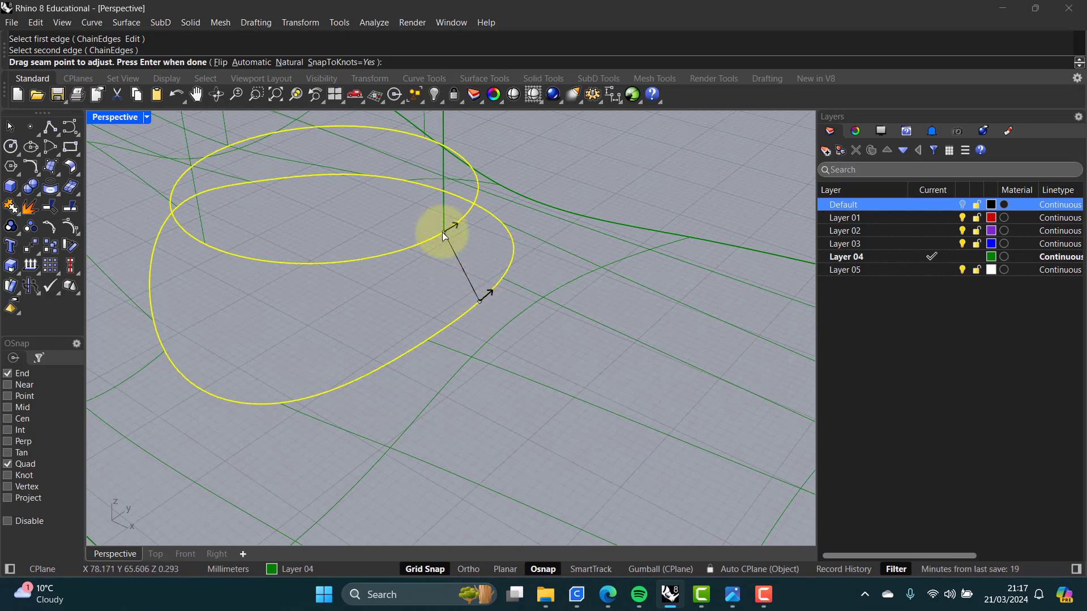
{"action": "left_click_drag", "start_coordinate": [443, 233], "coordinate": [304, 264]}
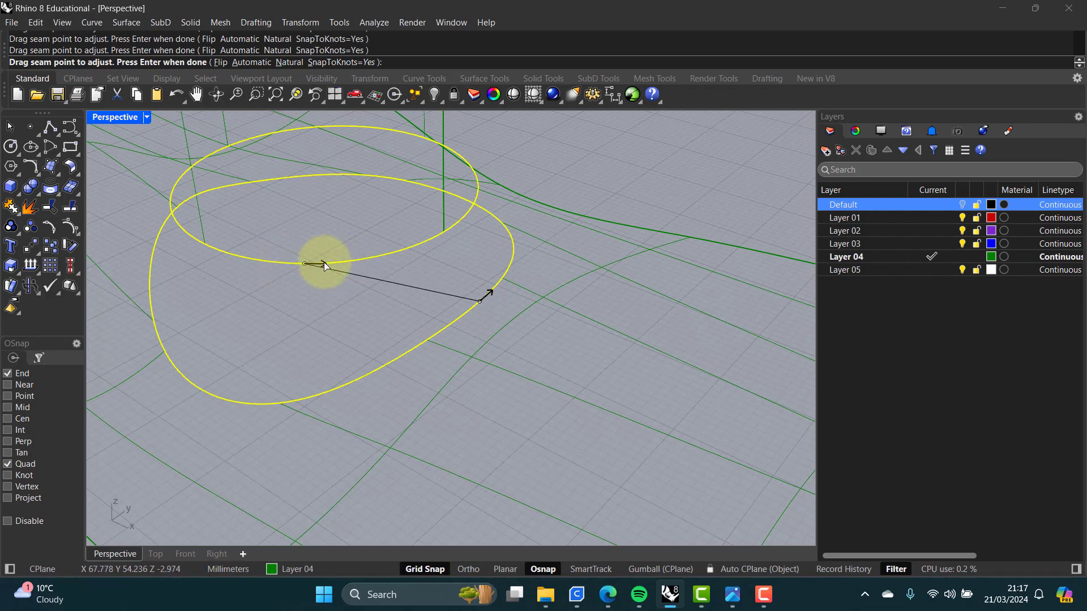
{"action": "mouse_move", "coordinate": [324, 264]}
{"action": "left_mouse_down"}
{"action": "mouse_move", "coordinate": [307, 264]}
{"action": "mouse_move", "coordinate": [338, 266]}
{"action": "left_mouse_up"}
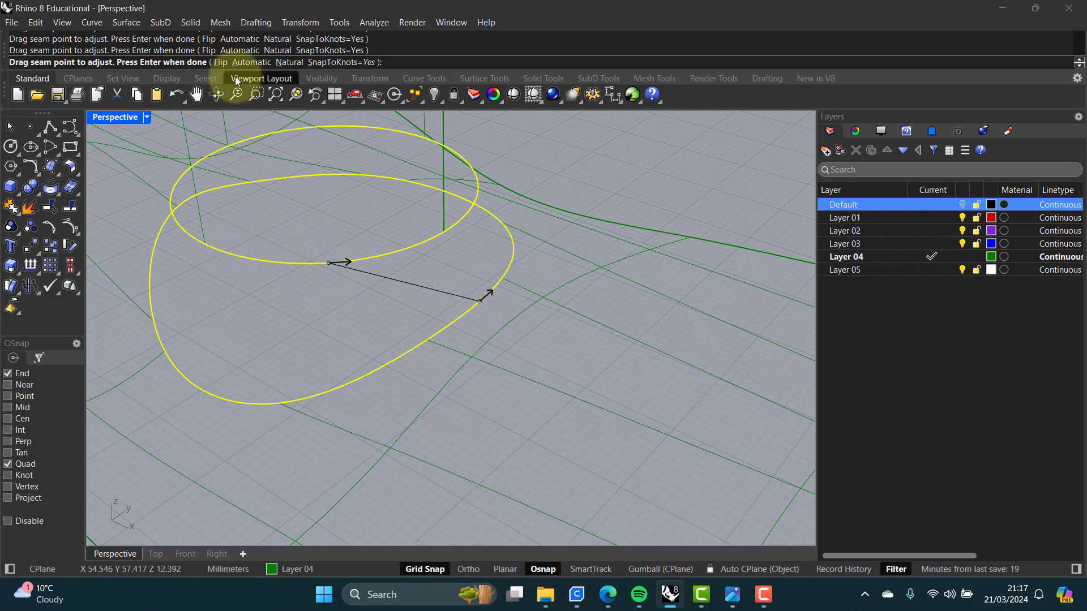
Step: Flip the seam direction and accept the blend with curvature continuity at both edges
{"action": "left_click", "coordinate": [219, 63]}
{"action": "left_click", "coordinate": [348, 261]}
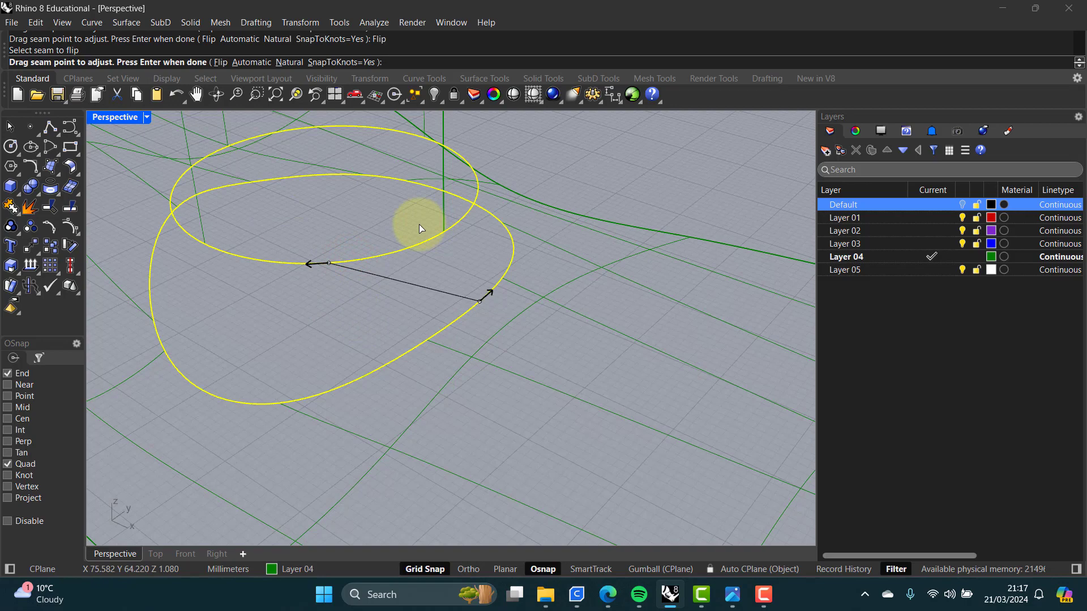
{"action": "key", "text": "Return"}
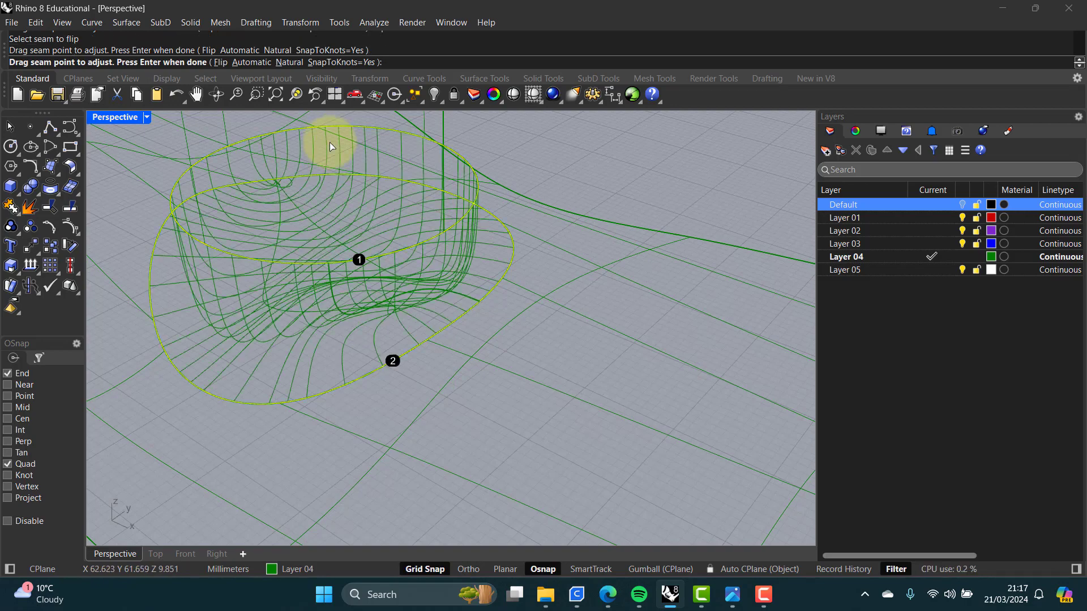
{"action": "right_click_drag", "start_coordinate": [341, 315], "coordinate": [408, 294]}
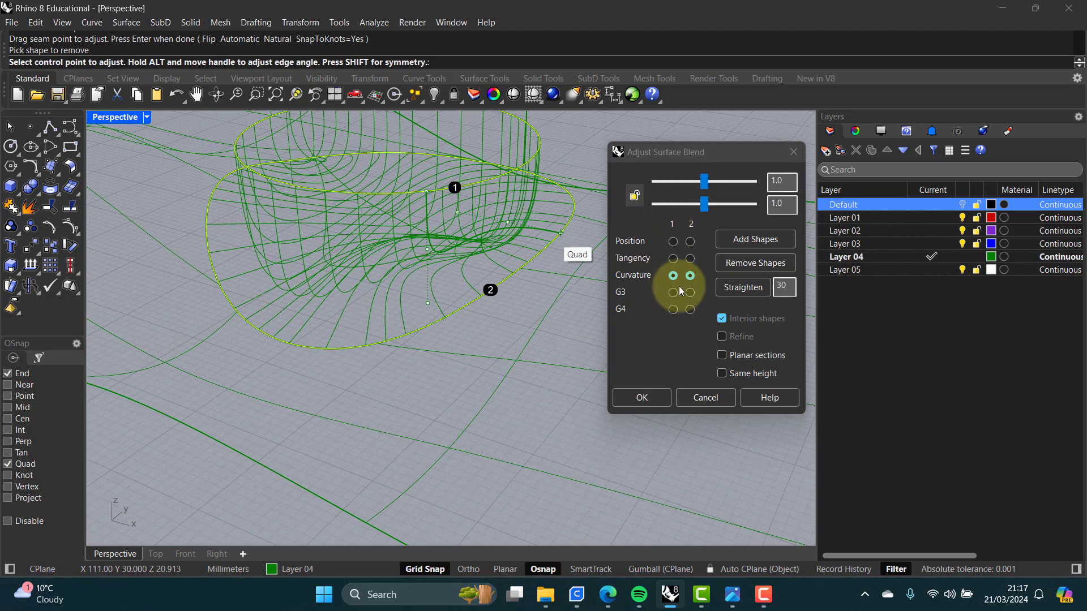
{"action": "left_click", "coordinate": [643, 397]}
Step: Switch the viewport to Shaded display and undo the blend surface
{"action": "middle_click", "coordinate": [171, 240]}
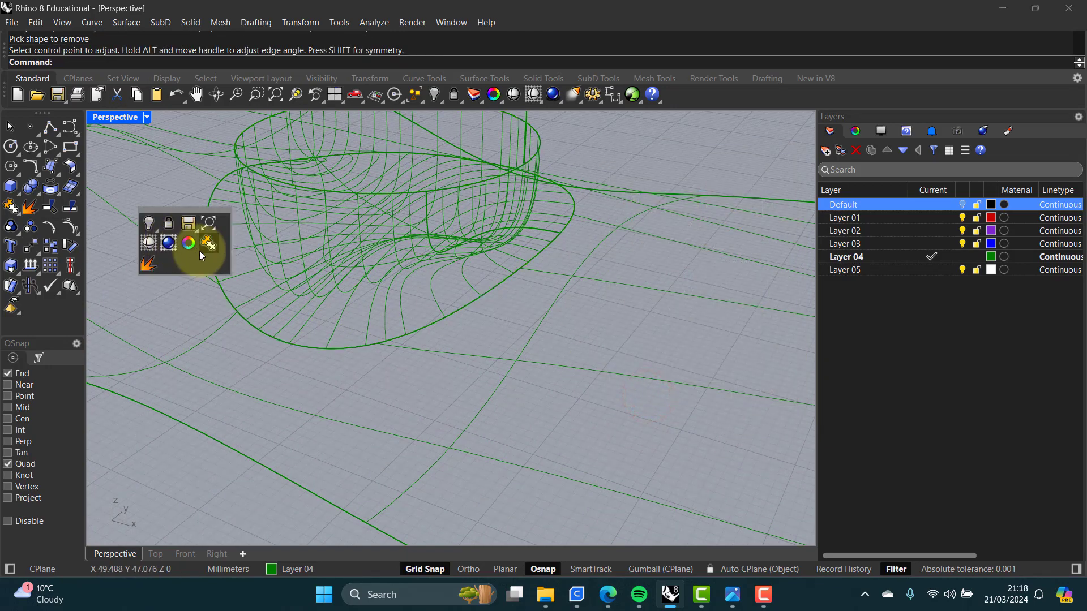
{"action": "left_click", "coordinate": [150, 245]}
{"action": "mouse_move", "coordinate": [327, 267]}
{"action": "right_mouse_down"}
{"action": "mouse_move", "coordinate": [359, 253]}
{"action": "mouse_move", "coordinate": [323, 283]}
{"action": "right_mouse_up"}
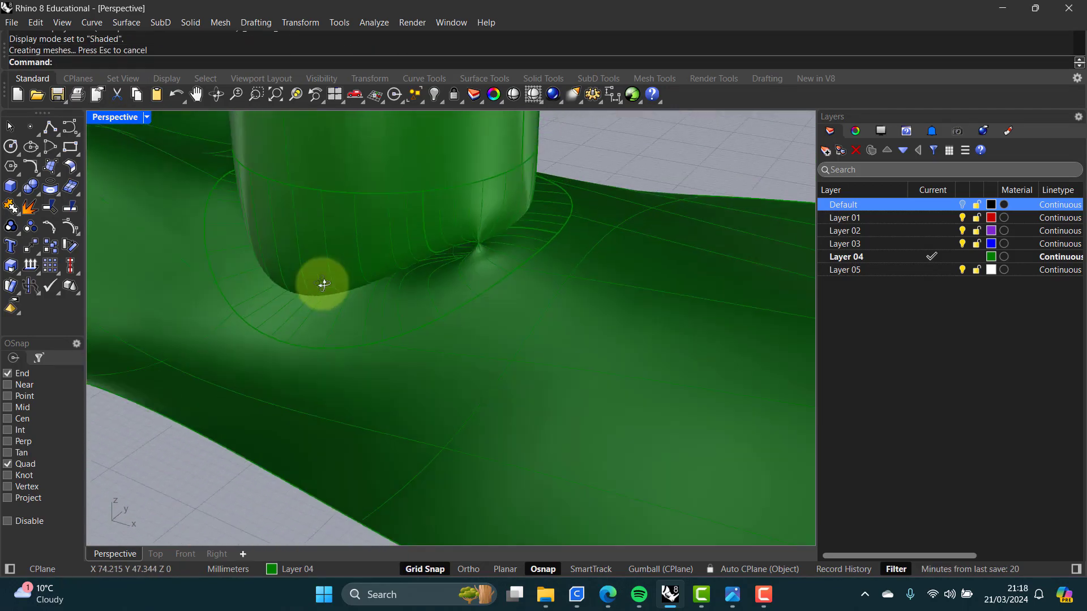
{"action": "key", "text": "ctrl+z"}
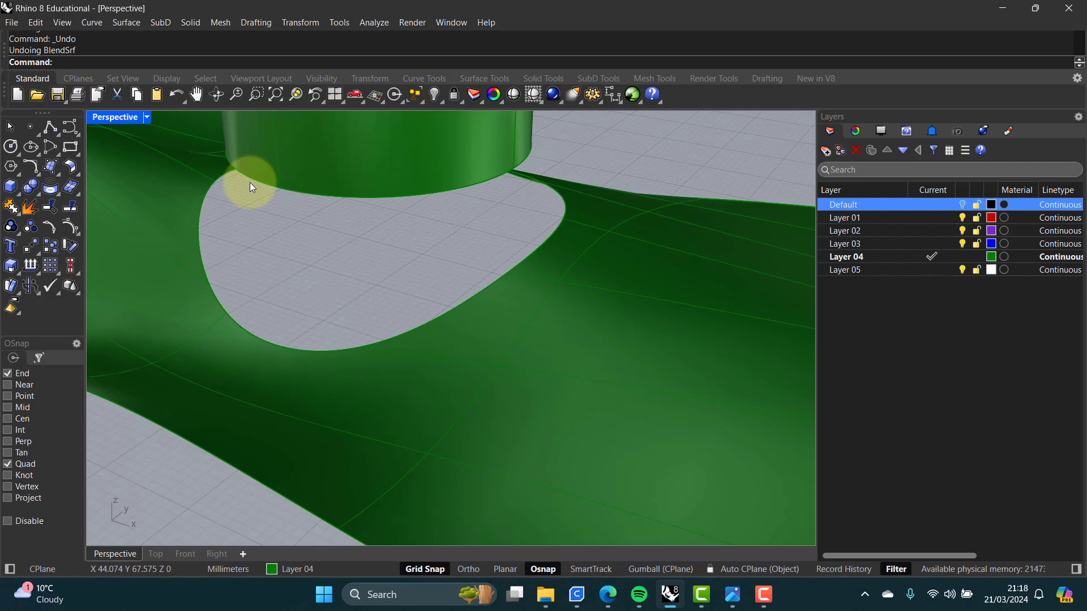
Step: Blend the cylinder's lower edge to the hole edge again with BlendSrf, aligning the seam points
{"action": "type", "text": "BlendCrv"}
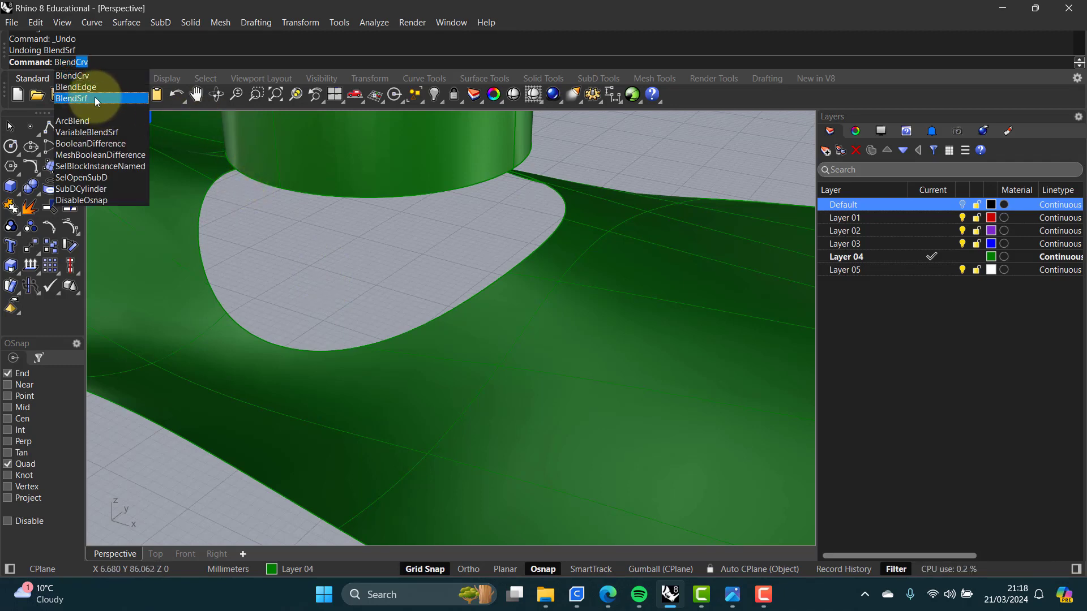
{"action": "left_click", "coordinate": [96, 100]}
{"action": "left_click", "coordinate": [460, 187]}
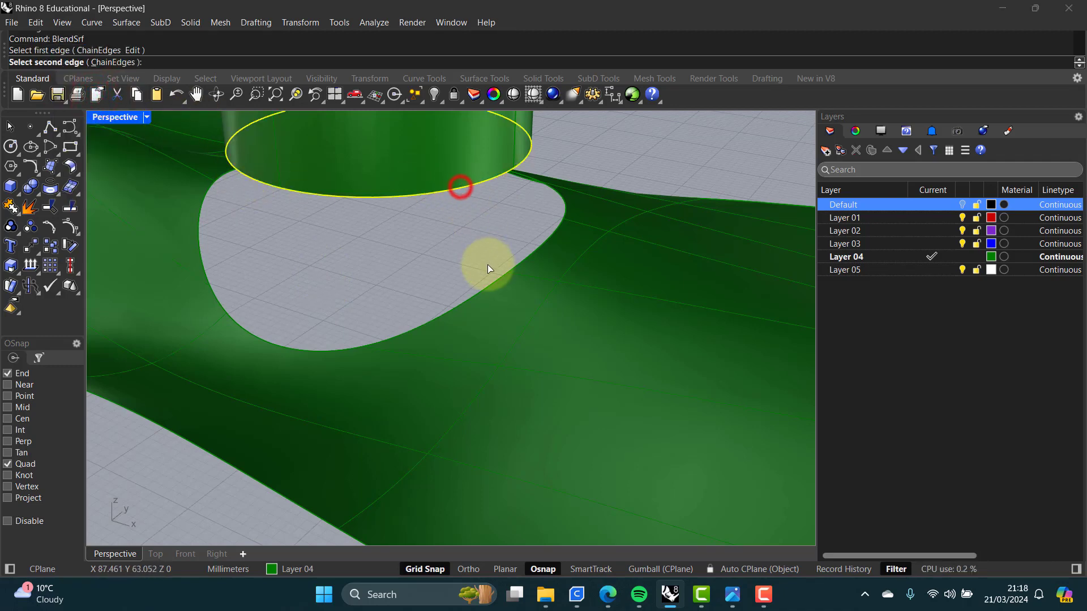
{"action": "left_click", "coordinate": [494, 281]}
{"action": "right_click_drag", "start_coordinate": [528, 233], "coordinate": [474, 255]}
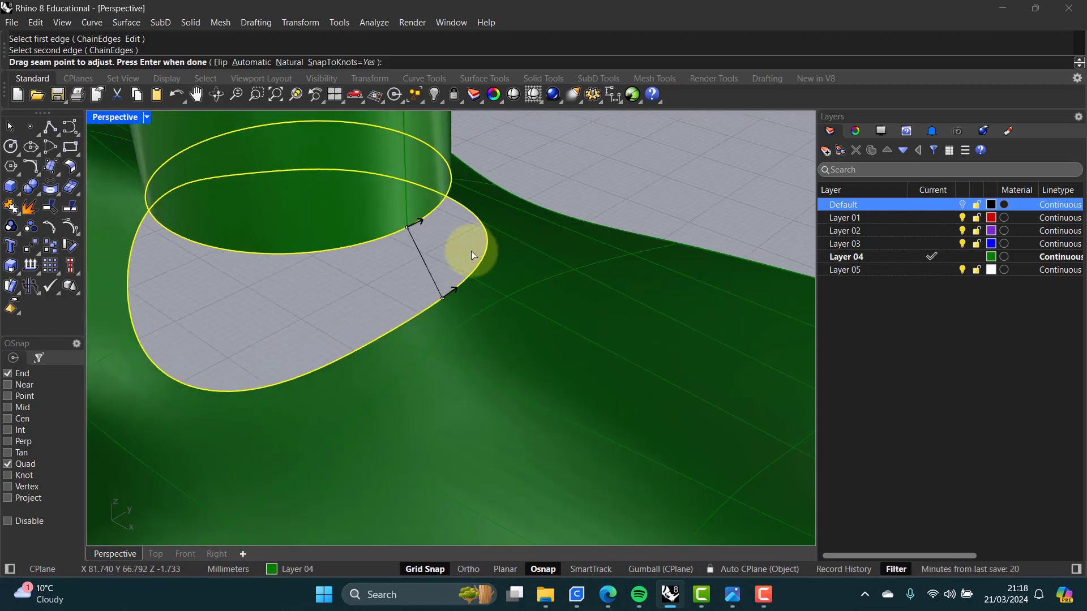
{"action": "key", "text": "Return"}
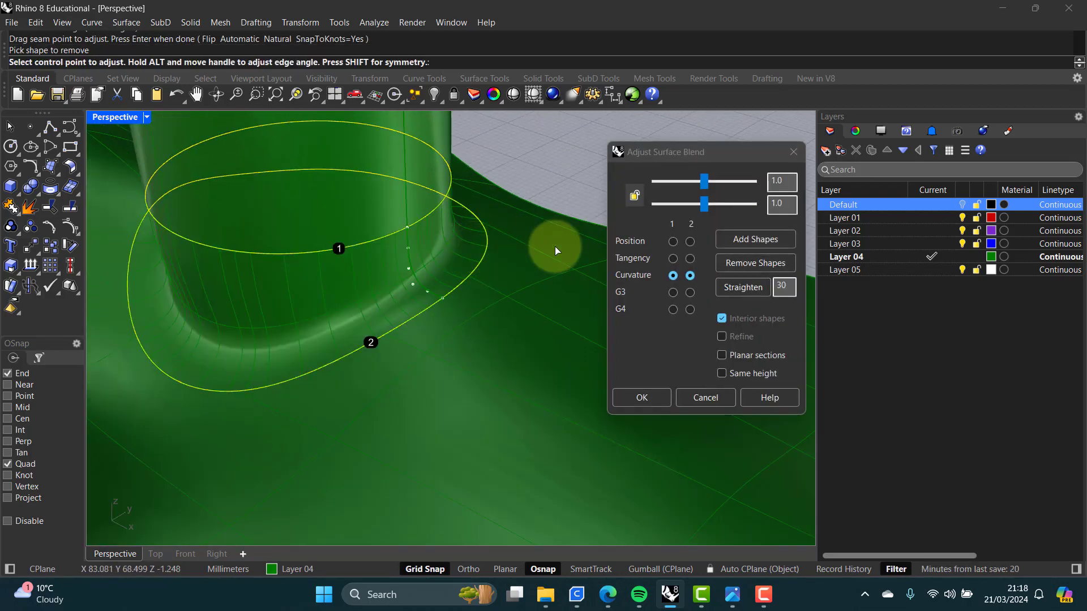
Step: Adjust the blend bulge sliders to about 0.847 for the first edge and 0.486 for the second
{"action": "right_click_drag", "start_coordinate": [435, 274], "coordinate": [401, 266]}
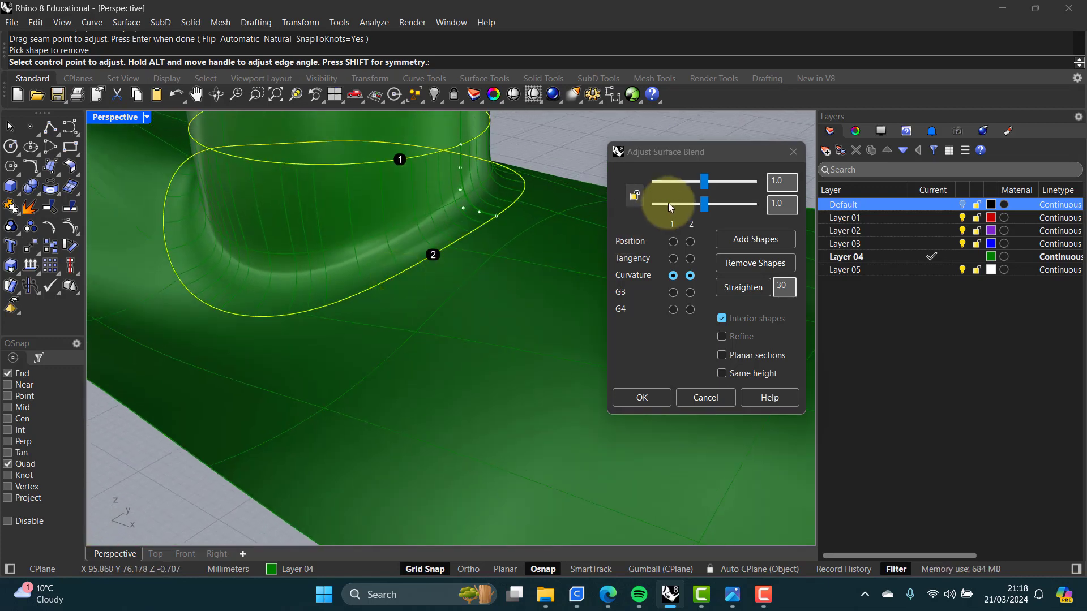
{"action": "left_click_drag", "start_coordinate": [705, 205], "coordinate": [667, 208]}
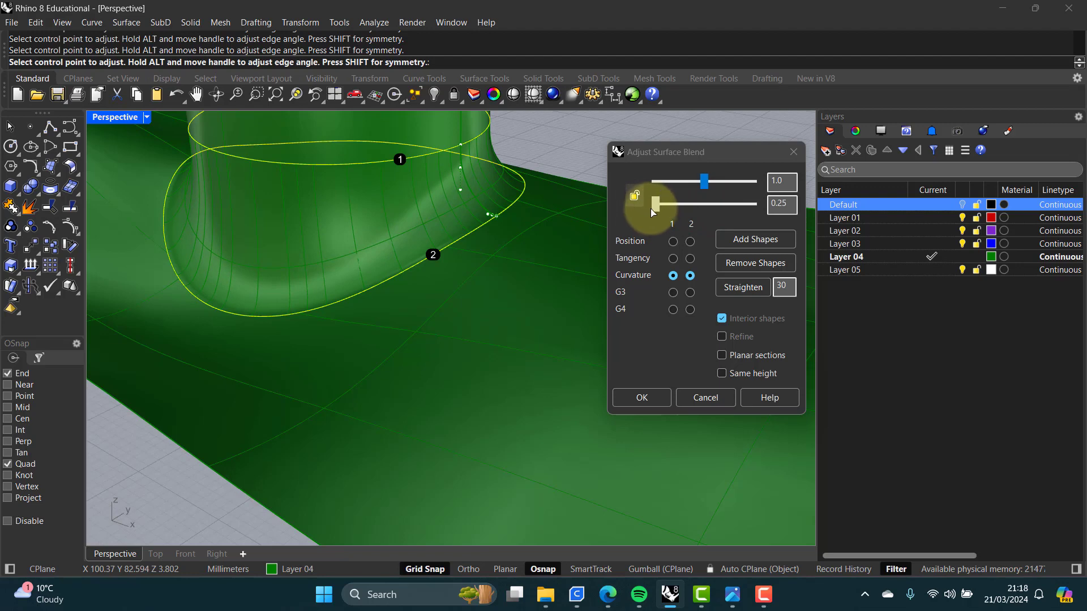
{"action": "left_click_drag", "start_coordinate": [651, 208], "coordinate": [676, 207]}
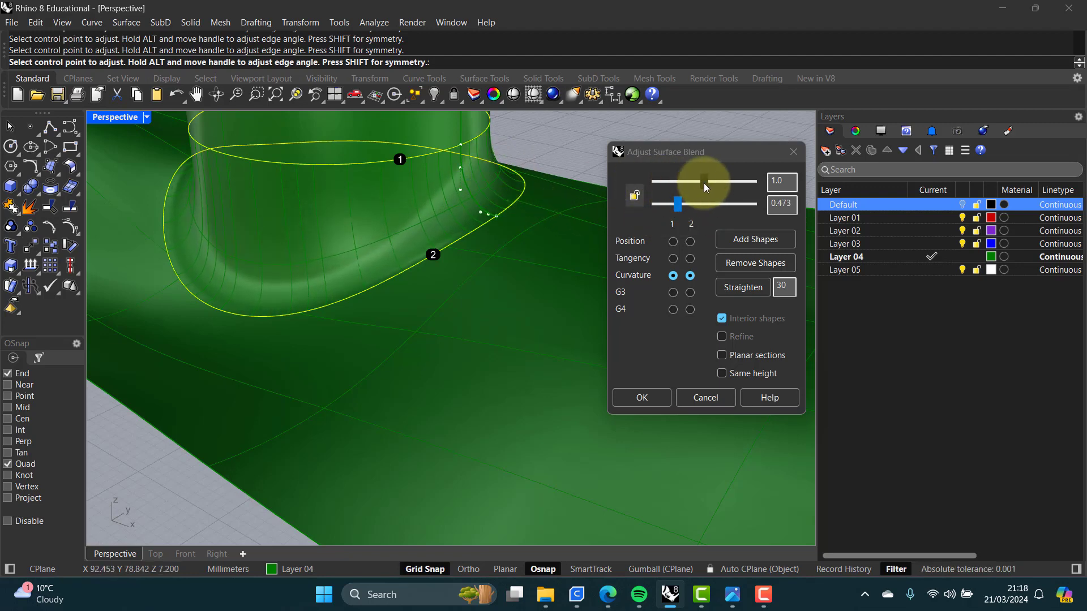
{"action": "left_click_drag", "start_coordinate": [704, 182], "coordinate": [683, 213]}
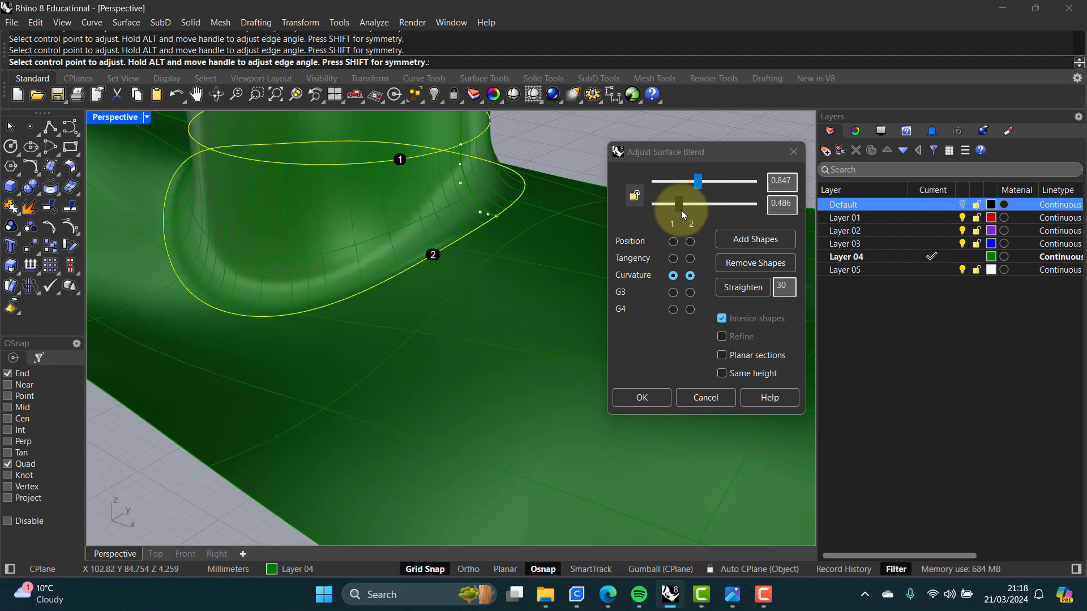
Step: Try adding a shape section across the blend between the two edges, then undo it
{"action": "left_click", "coordinate": [738, 240]}
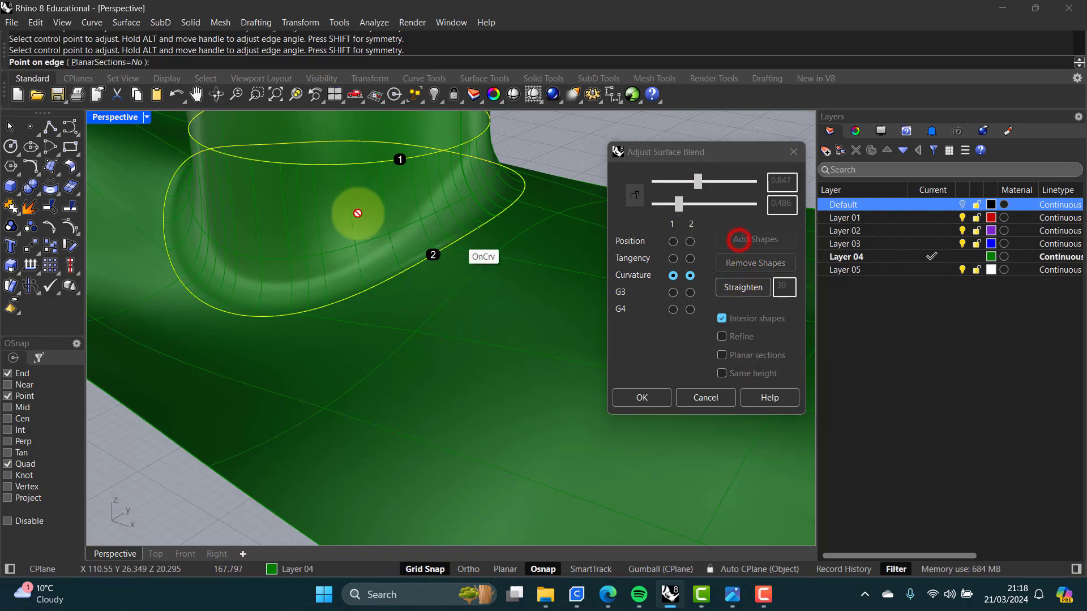
{"action": "left_click", "coordinate": [247, 159]}
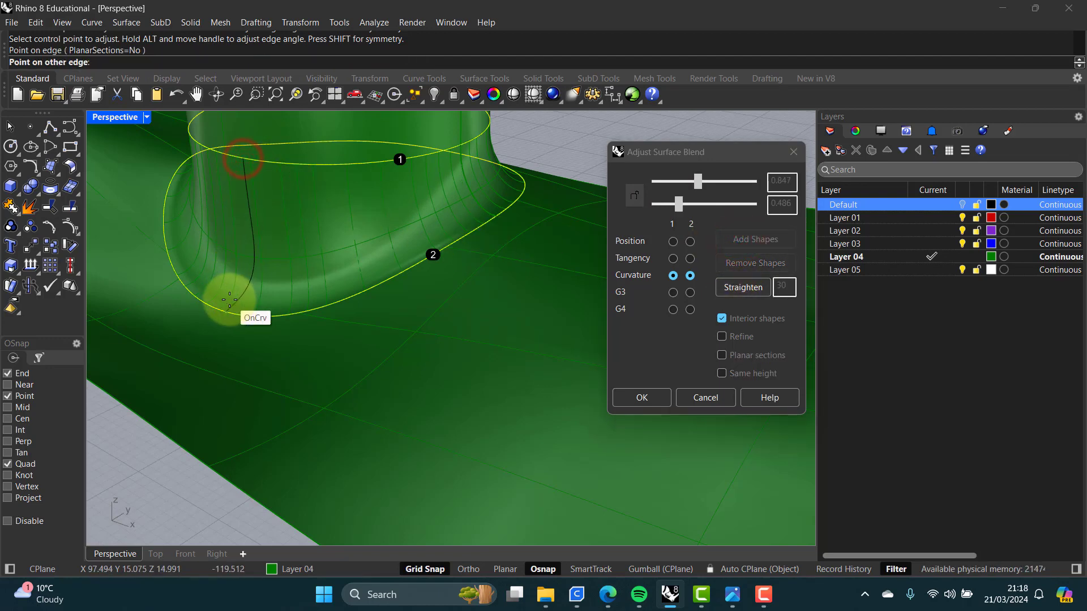
{"action": "left_click", "coordinate": [212, 302]}
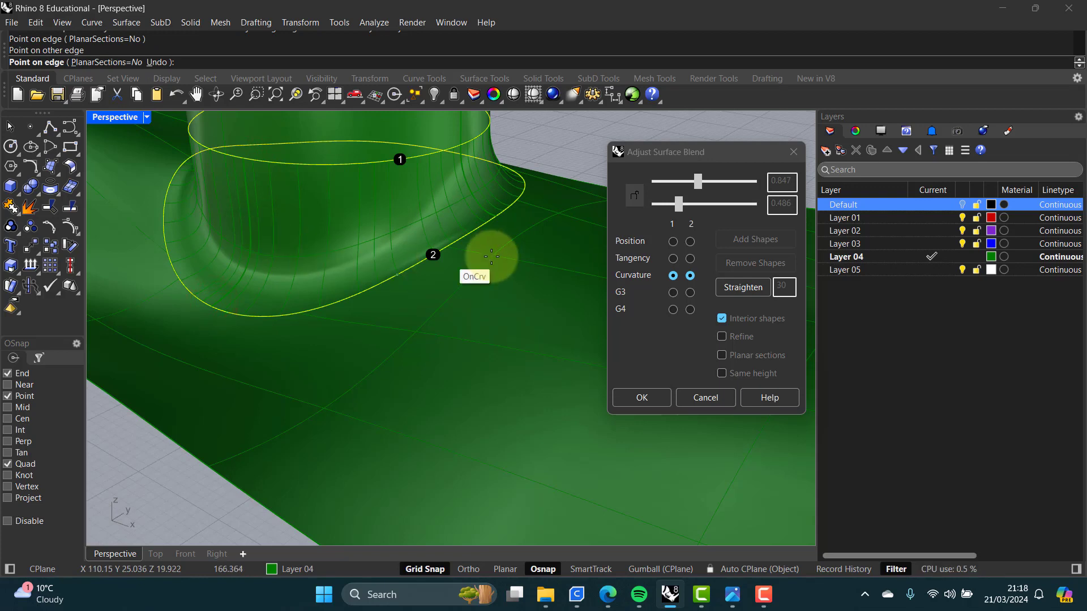
{"action": "key", "text": "ctrl+z"}
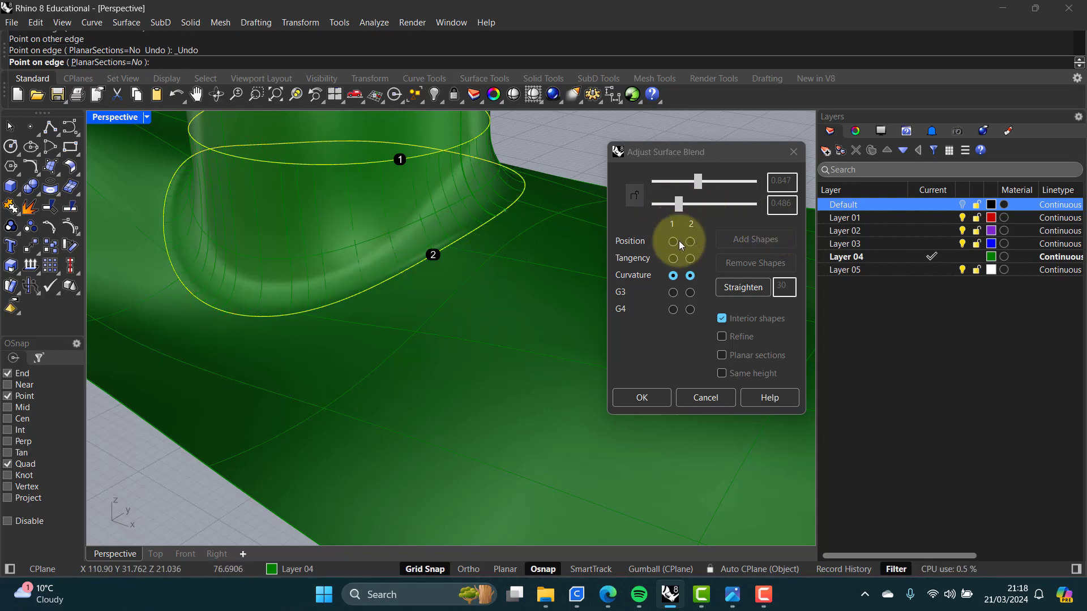
Step: Confirm the blend surface between the cylinder and the network surface
{"action": "left_click_drag", "start_coordinate": [681, 208], "coordinate": [697, 208]}
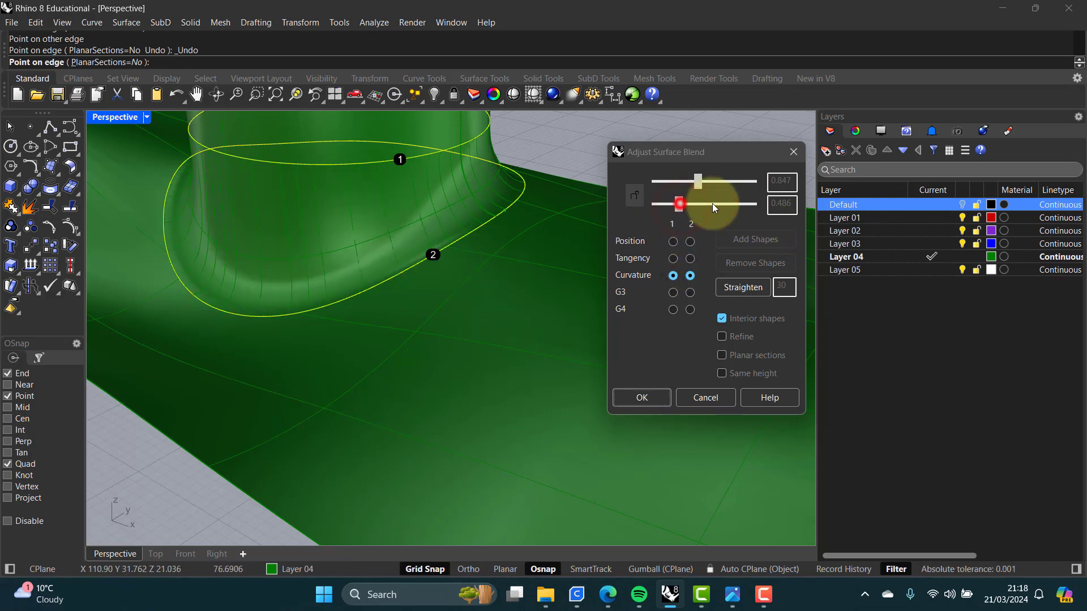
{"action": "left_click", "coordinate": [645, 398]}
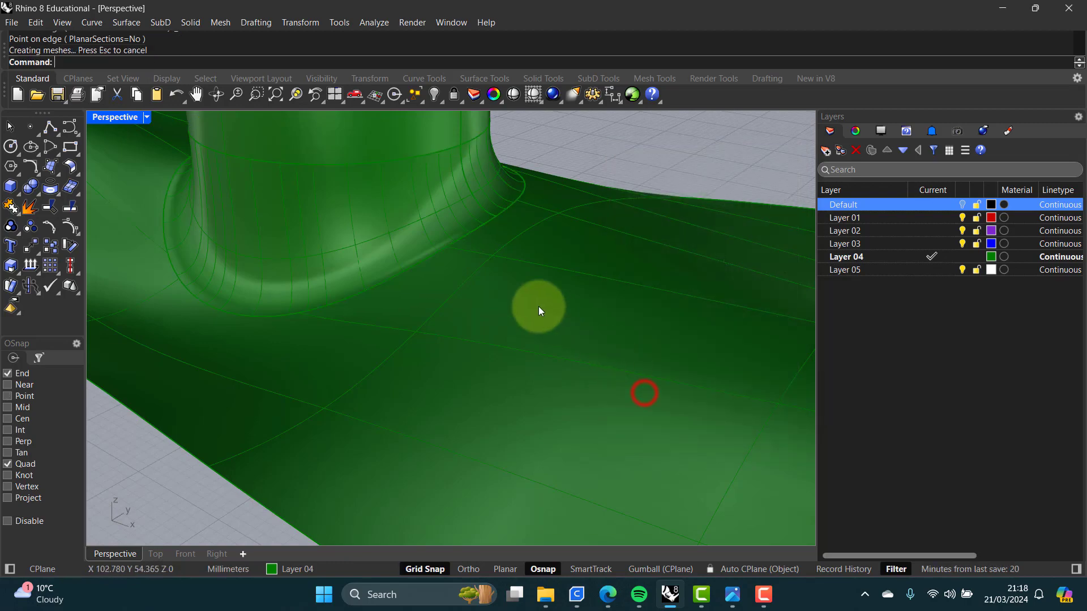
{"action": "mouse_move", "coordinate": [513, 313]}
{"action": "right_mouse_down"}
{"action": "mouse_move", "coordinate": [416, 292]}
{"action": "mouse_move", "coordinate": [609, 311]}
{"action": "mouse_move", "coordinate": [510, 333]}
{"action": "mouse_move", "coordinate": [512, 323]}
{"action": "right_mouse_up"}
{"action": "scroll", "coordinate": [505, 301], "scroll_direction": "down", "scroll_amount": 5}
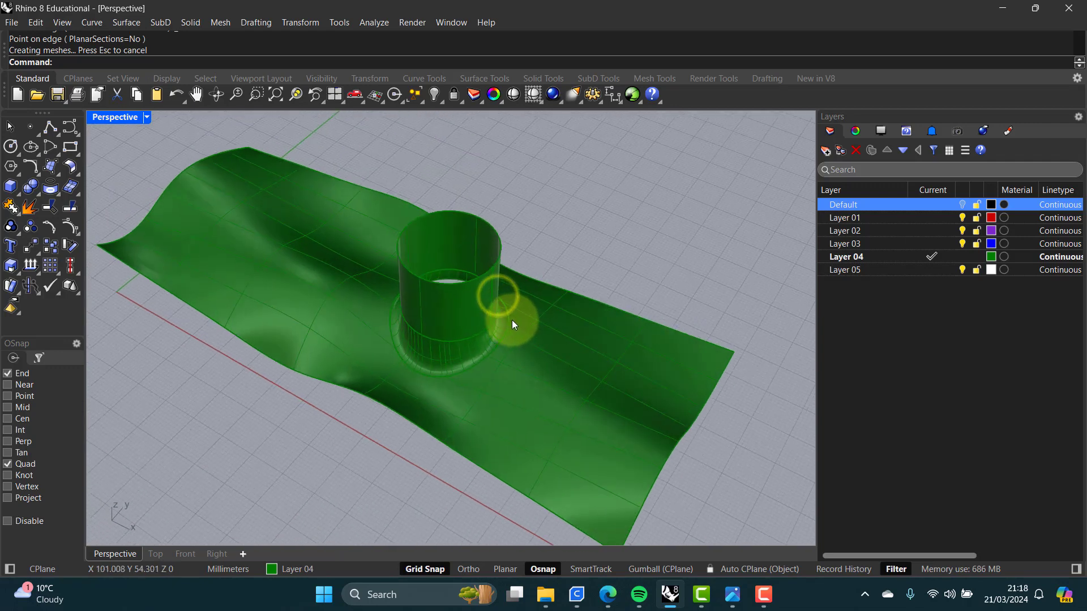
Step: Join the network surface, the blend and the cylinder into one polysurface
{"action": "left_click", "coordinate": [11, 207]}
{"action": "left_click", "coordinate": [525, 350]}
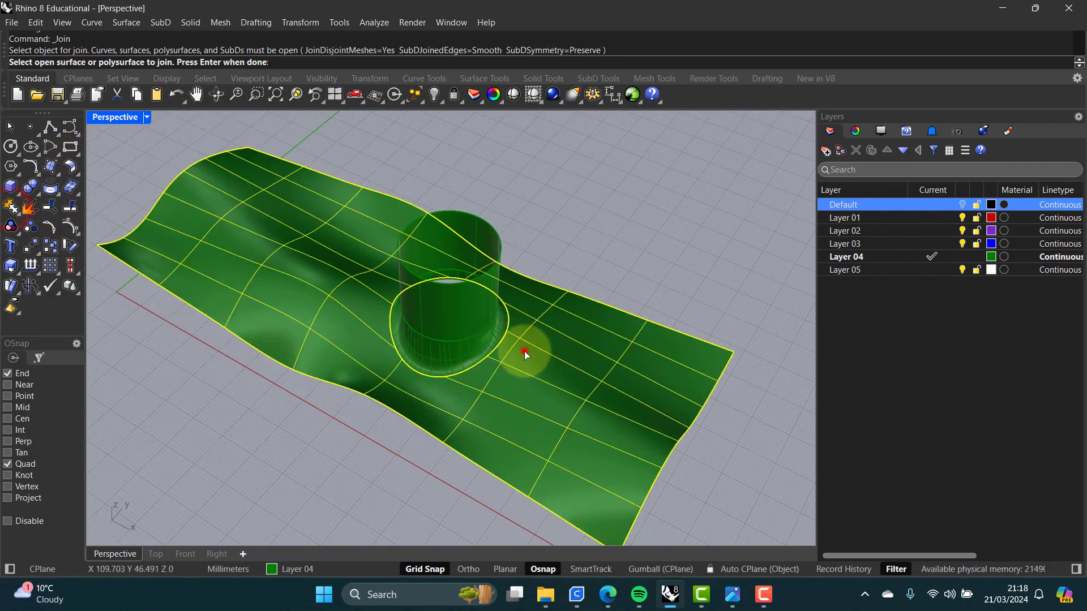
{"action": "left_click", "coordinate": [480, 345]}
{"action": "left_click", "coordinate": [460, 319]}
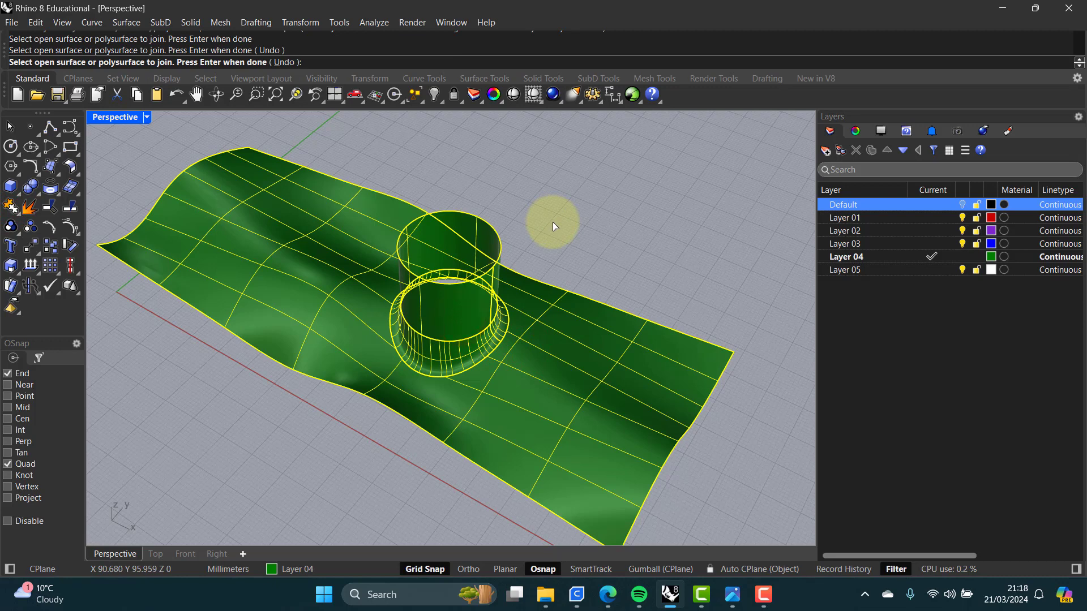
{"action": "right_click", "coordinate": [552, 222]}
{"action": "left_click", "coordinate": [464, 309]}
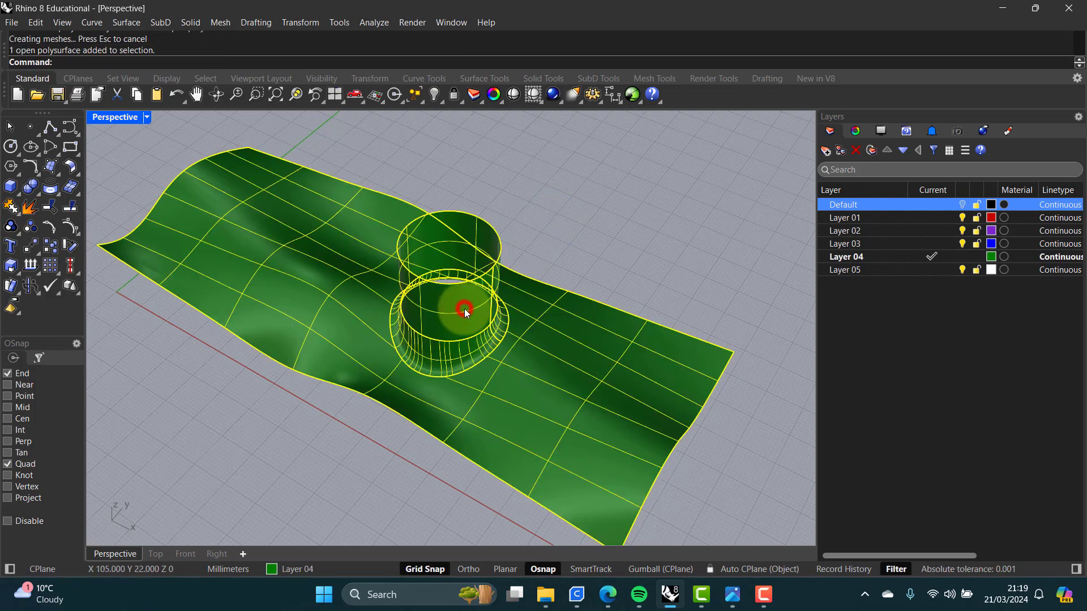
{"action": "left_click", "coordinate": [549, 230]}
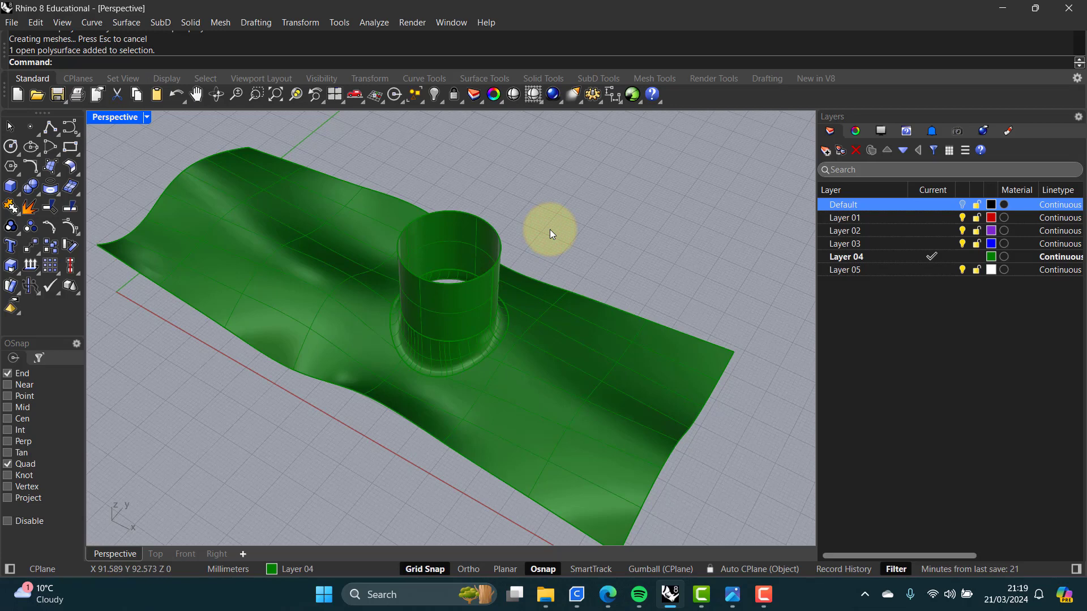
Step: Start Offset Surface on the joined polysurface and flip all offset directions
{"action": "type", "text": "Offset"}
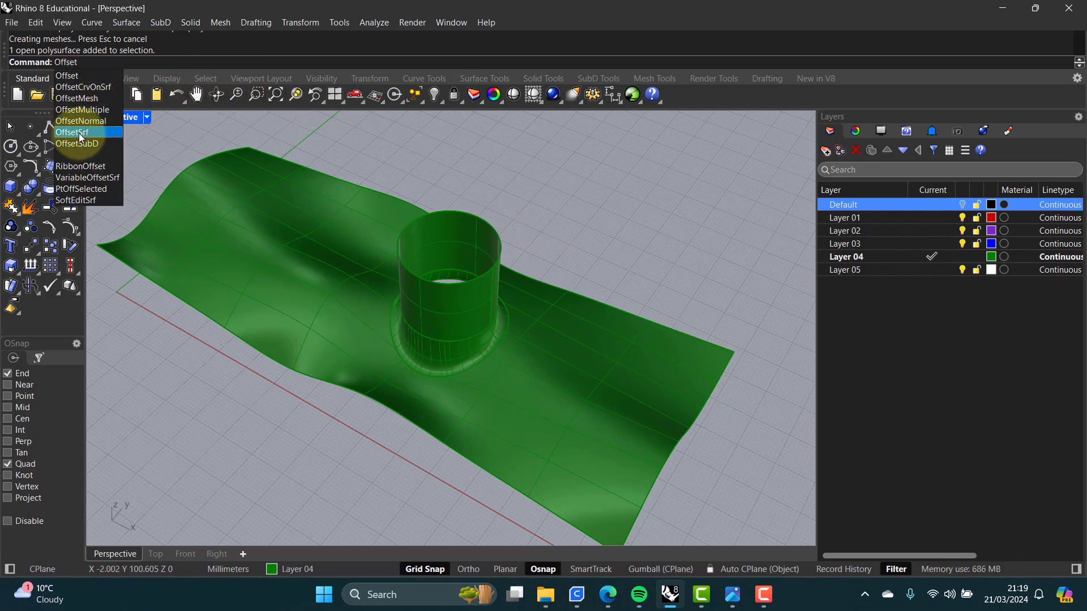
{"action": "left_click", "coordinate": [80, 134]}
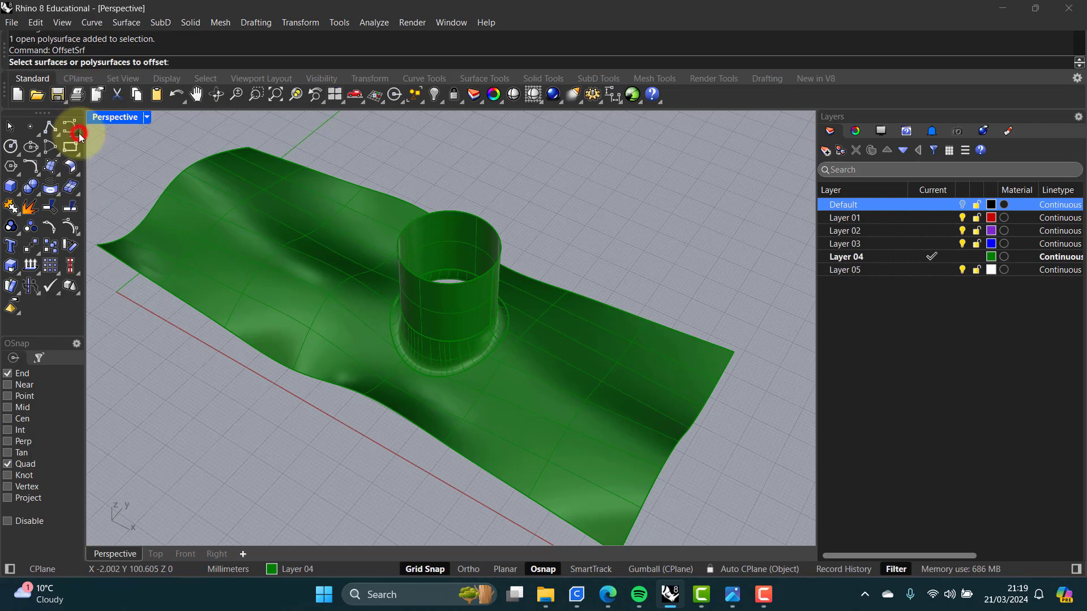
{"action": "left_click", "coordinate": [542, 292]}
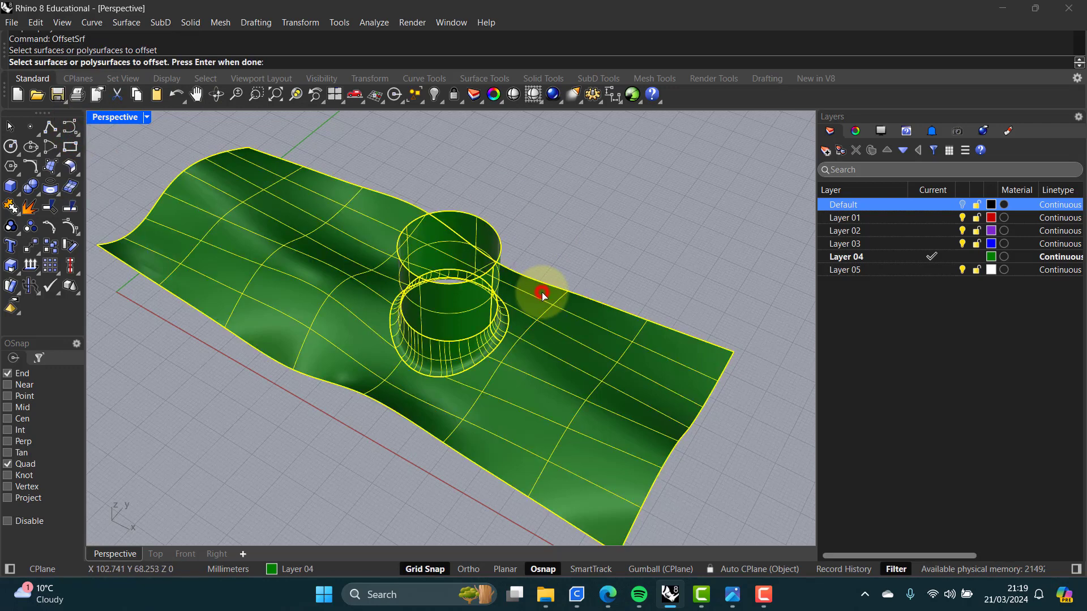
{"action": "right_click", "coordinate": [551, 220]}
{"action": "right_click_drag", "start_coordinate": [503, 262], "coordinate": [543, 221]}
{"action": "left_click", "coordinate": [568, 64]}
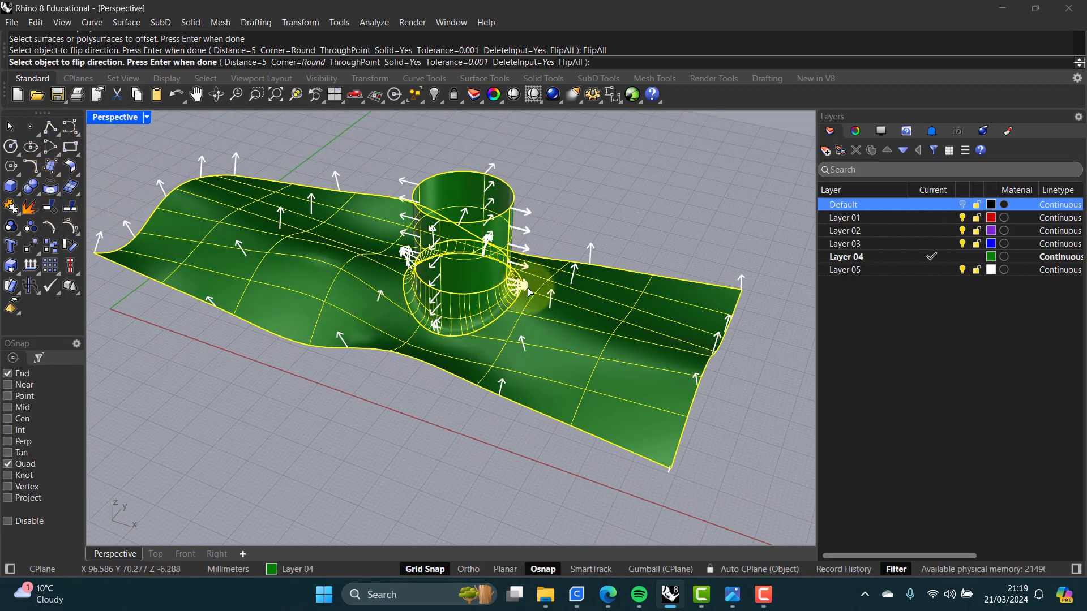
Step: Offset the polysurface by a distance of 2 with sharp corners
{"action": "scroll", "coordinate": [516, 291], "scroll_direction": "up", "scroll_amount": 5}
{"action": "scroll", "coordinate": [513, 294], "scroll_direction": "up", "scroll_amount": 4}
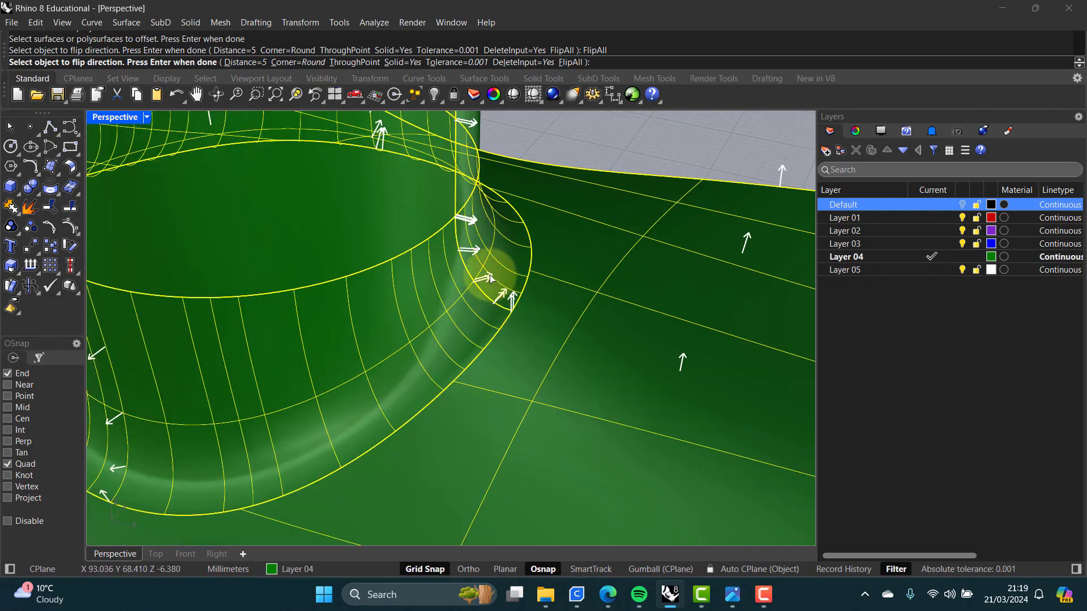
{"action": "scroll", "coordinate": [511, 297], "scroll_direction": "down", "scroll_amount": 4}
{"action": "scroll", "coordinate": [511, 297], "scroll_direction": "down", "scroll_amount": 3}
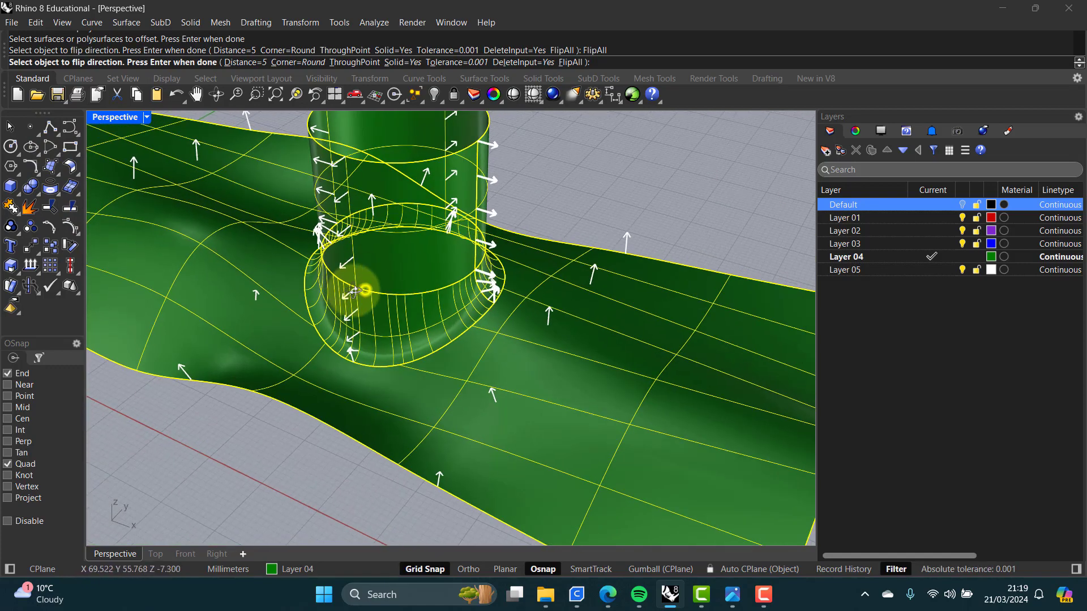
{"action": "left_click", "coordinate": [239, 63]}
{"action": "left_click", "coordinate": [124, 63]}
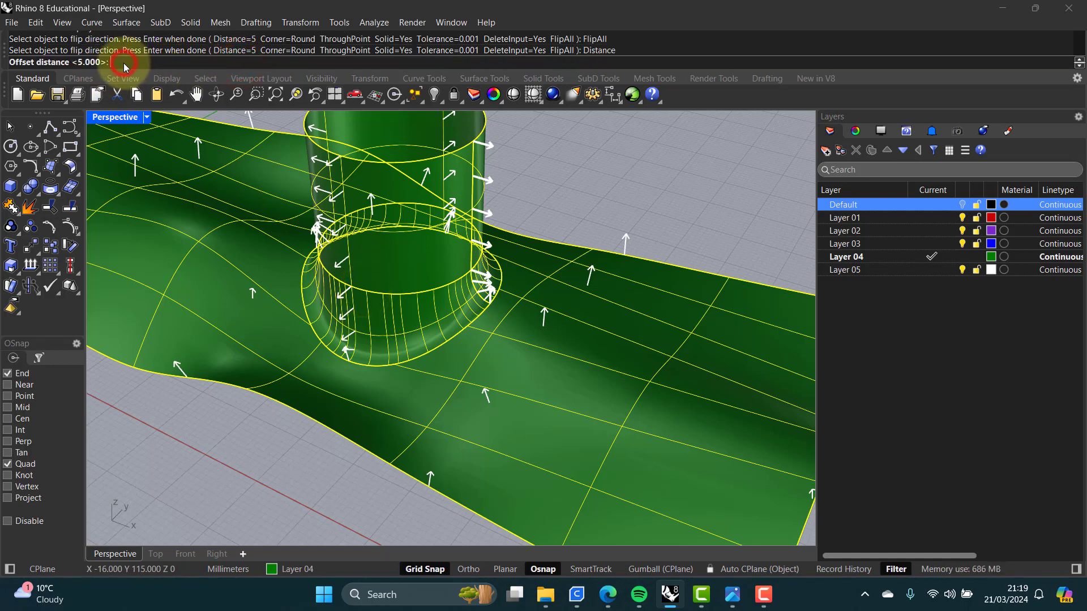
{"action": "type", "text": "2"}
{"action": "left_click", "coordinate": [289, 49]}
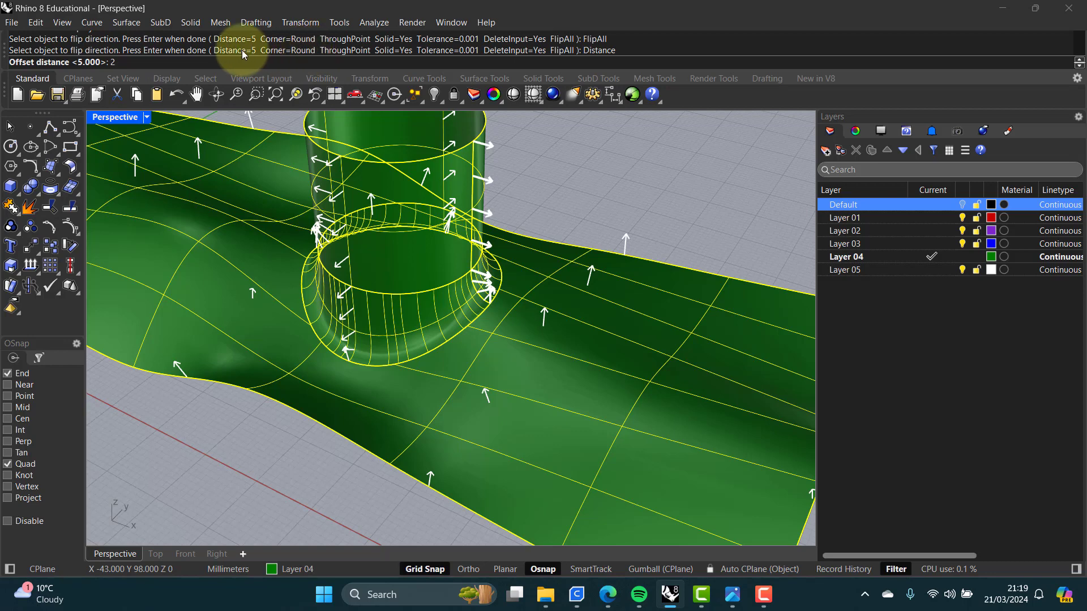
{"action": "key", "text": "Return"}
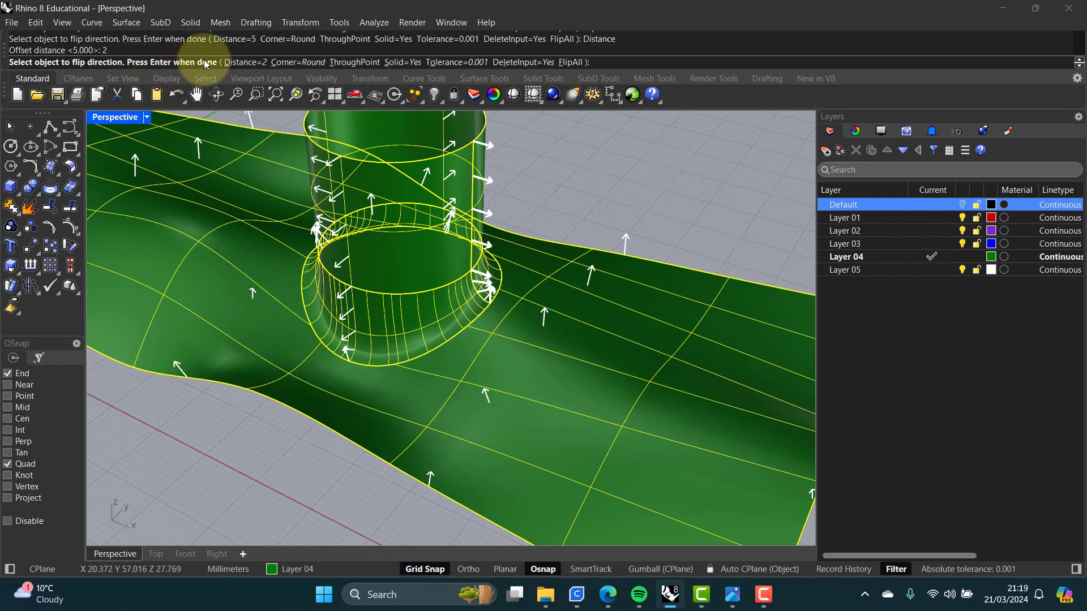
{"action": "left_click", "coordinate": [296, 63]}
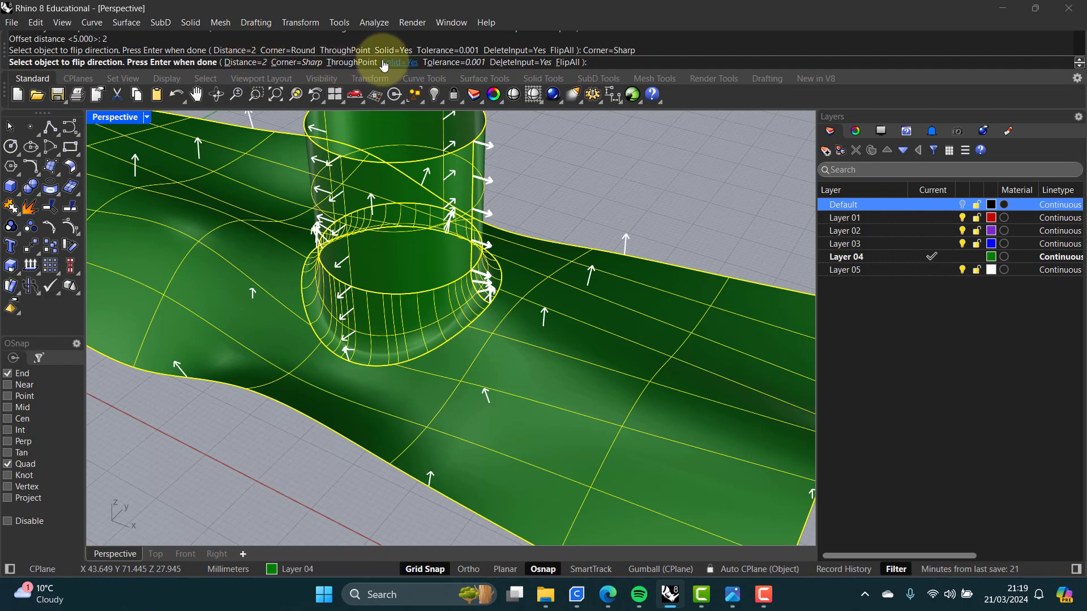
{"action": "key", "text": "Return"}
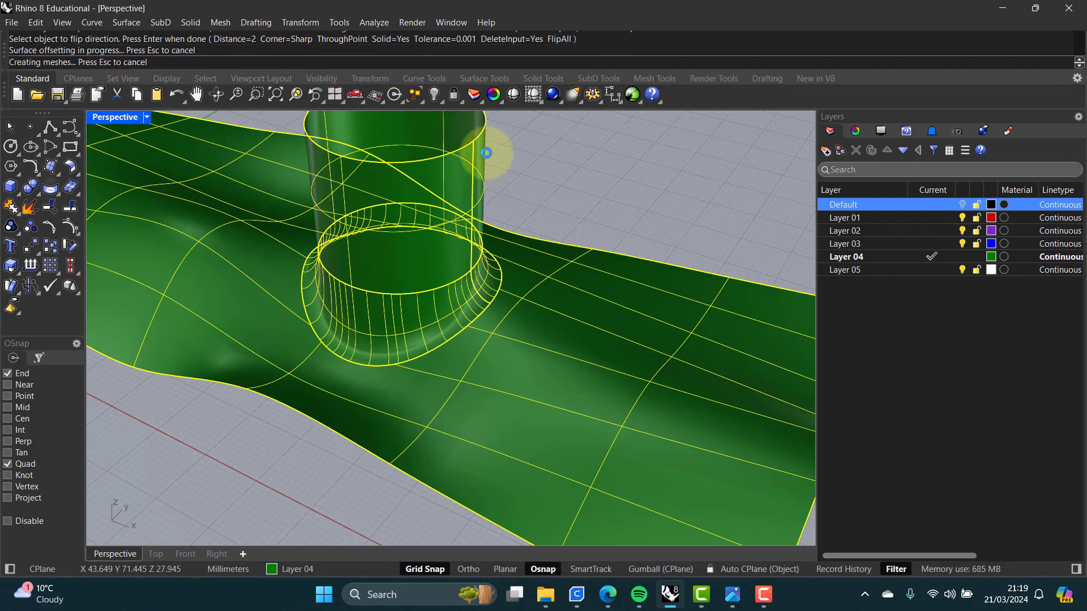
Step: Zoom in around the cylinder's blend to inspect the offset surface
{"action": "right_click_drag", "start_coordinate": [520, 217], "coordinate": [490, 203]}
{"action": "scroll", "coordinate": [331, 243], "scroll_direction": "up", "scroll_amount": 2}
{"action": "scroll", "coordinate": [344, 266], "scroll_direction": "up", "scroll_amount": 3}
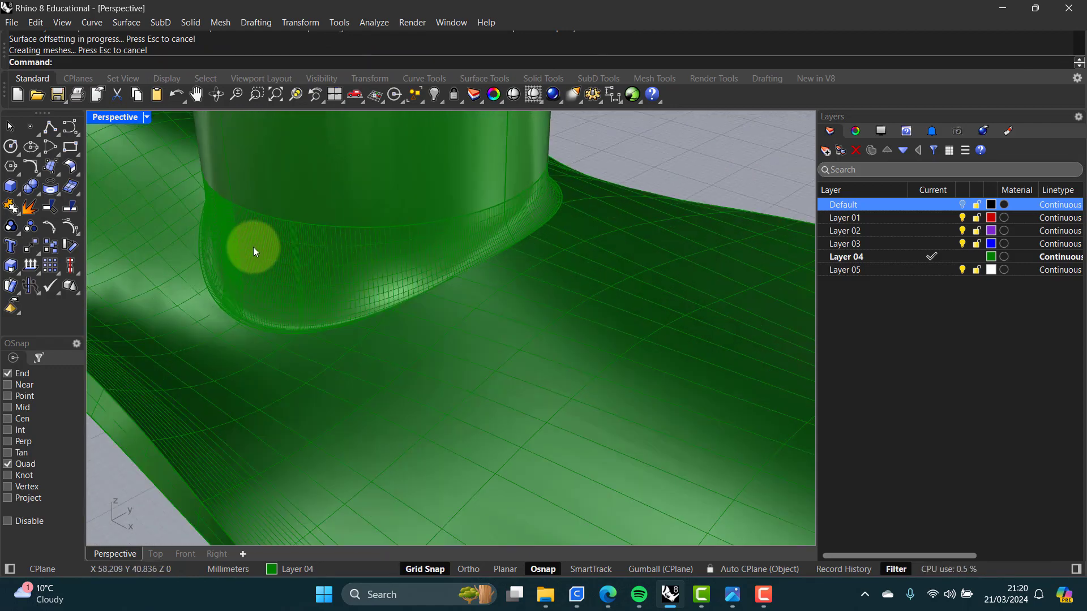
{"action": "scroll", "coordinate": [294, 252], "scroll_direction": "down", "scroll_amount": 3}
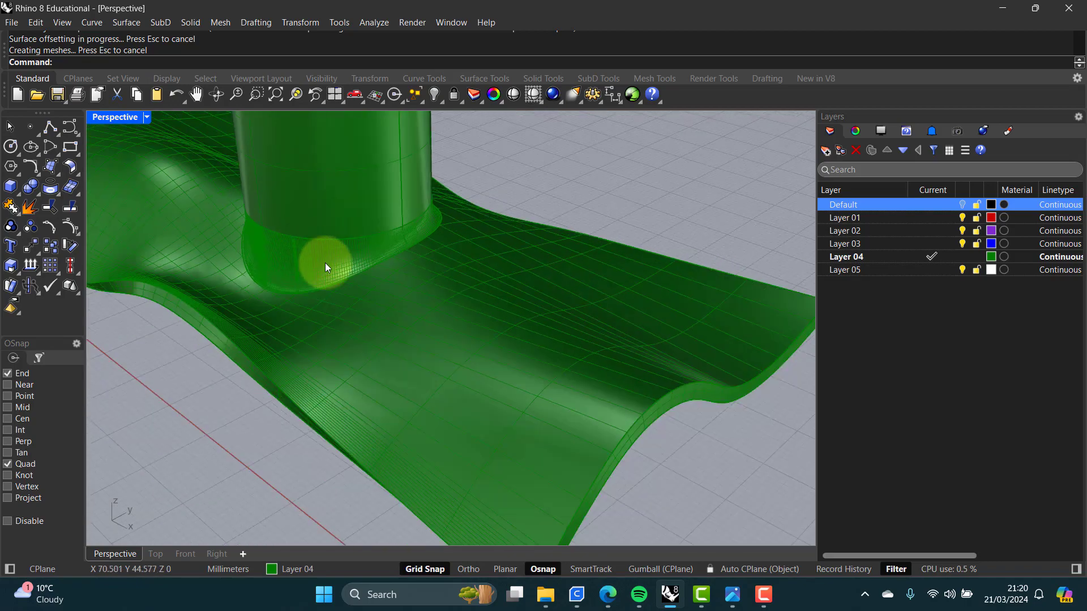
Step: Switch the Perspective viewport to wireframe display
{"action": "mouse_move", "coordinate": [324, 263]}
{"action": "right_mouse_down"}
{"action": "mouse_move", "coordinate": [274, 248]}
{"action": "mouse_move", "coordinate": [272, 232]}
{"action": "mouse_move", "coordinate": [327, 233]}
{"action": "mouse_move", "coordinate": [357, 257]}
{"action": "mouse_move", "coordinate": [331, 273]}
{"action": "mouse_move", "coordinate": [340, 267]}
{"action": "mouse_move", "coordinate": [388, 298]}
{"action": "mouse_move", "coordinate": [436, 296]}
{"action": "right_mouse_up"}
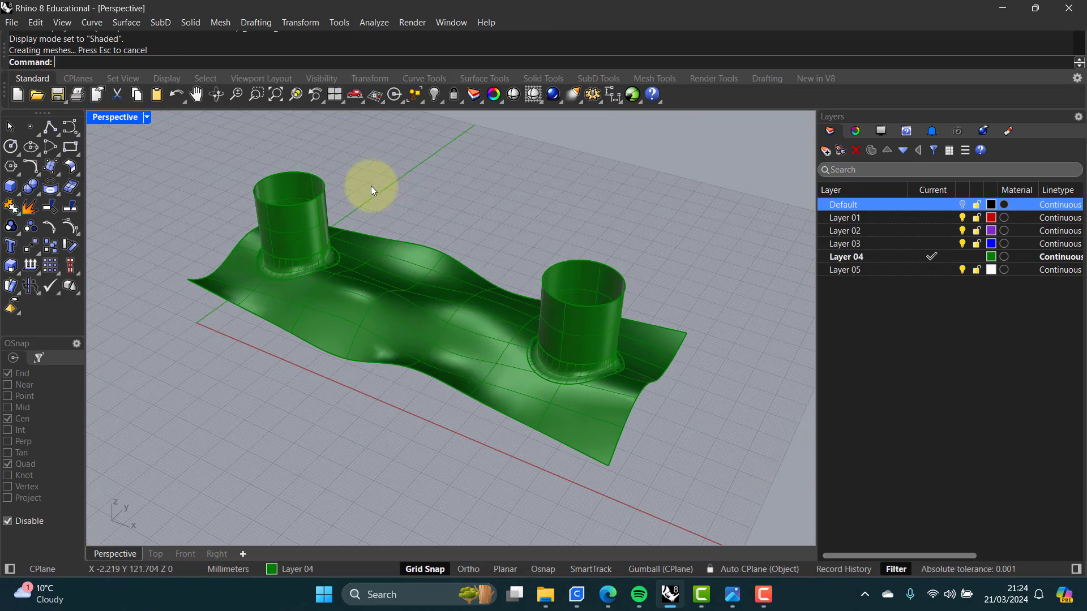
{"action": "mouse_move", "coordinate": [423, 270]}
{"action": "right_mouse_down"}
{"action": "mouse_move", "coordinate": [452, 226]}
{"action": "mouse_move", "coordinate": [478, 221]}
{"action": "mouse_move", "coordinate": [396, 249]}
{"action": "mouse_move", "coordinate": [413, 266]}
{"action": "mouse_move", "coordinate": [417, 256]}
{"action": "mouse_move", "coordinate": [417, 277]}
{"action": "mouse_move", "coordinate": [425, 257]}
{"action": "mouse_move", "coordinate": [417, 263]}
{"action": "right_mouse_up"}
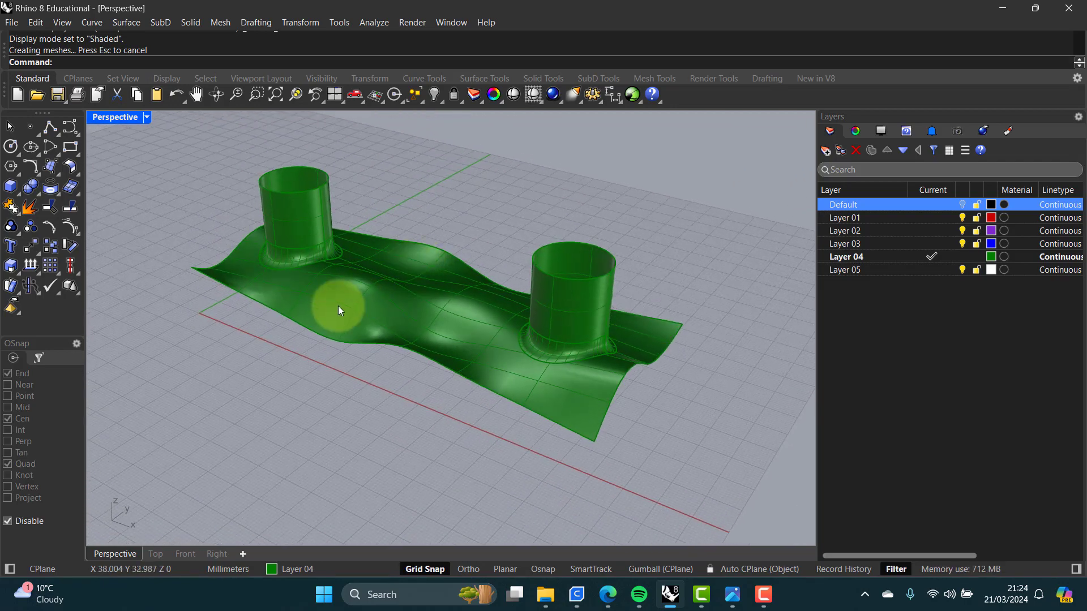
{"action": "right_click_drag", "start_coordinate": [337, 306], "coordinate": [360, 344]}
{"action": "middle_click", "coordinate": [165, 188]}
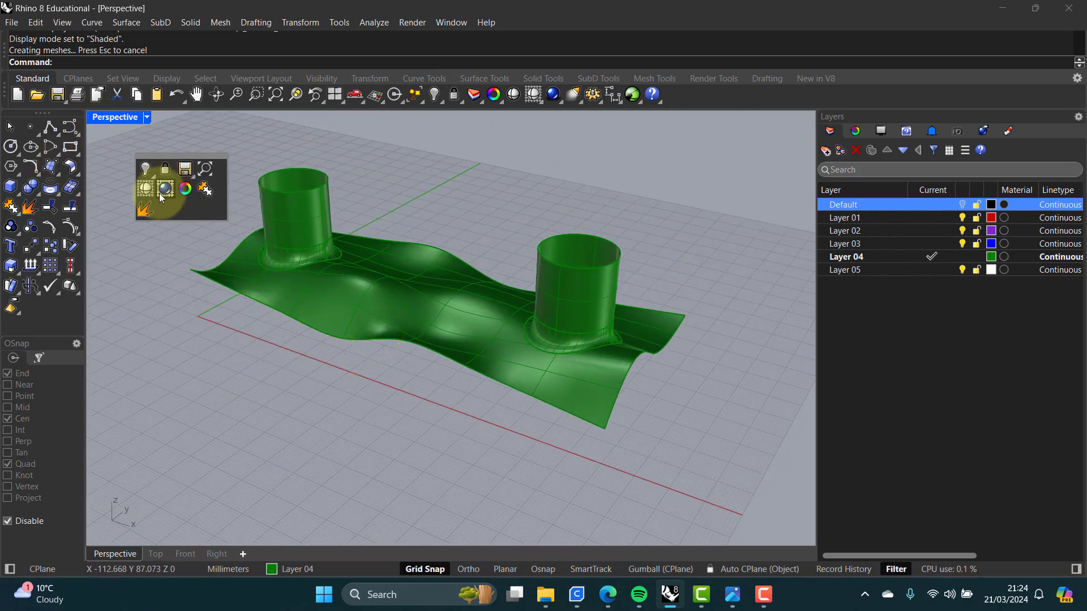
{"action": "right_click", "coordinate": [146, 194]}
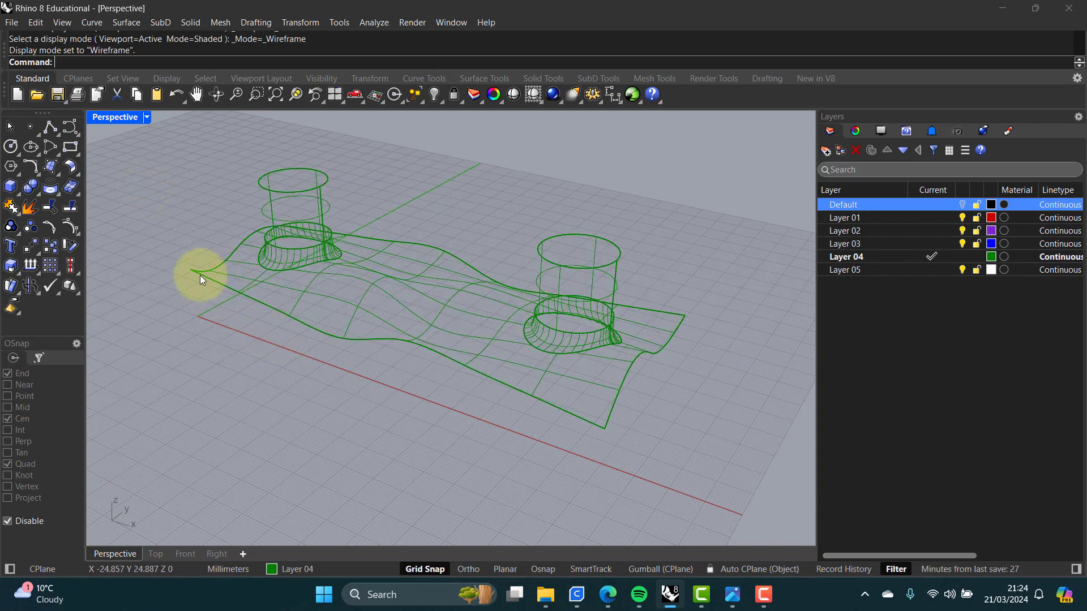
Step: Duplicate the border curves of the polysurface with DupBorder
{"action": "left_click", "coordinate": [216, 283]}
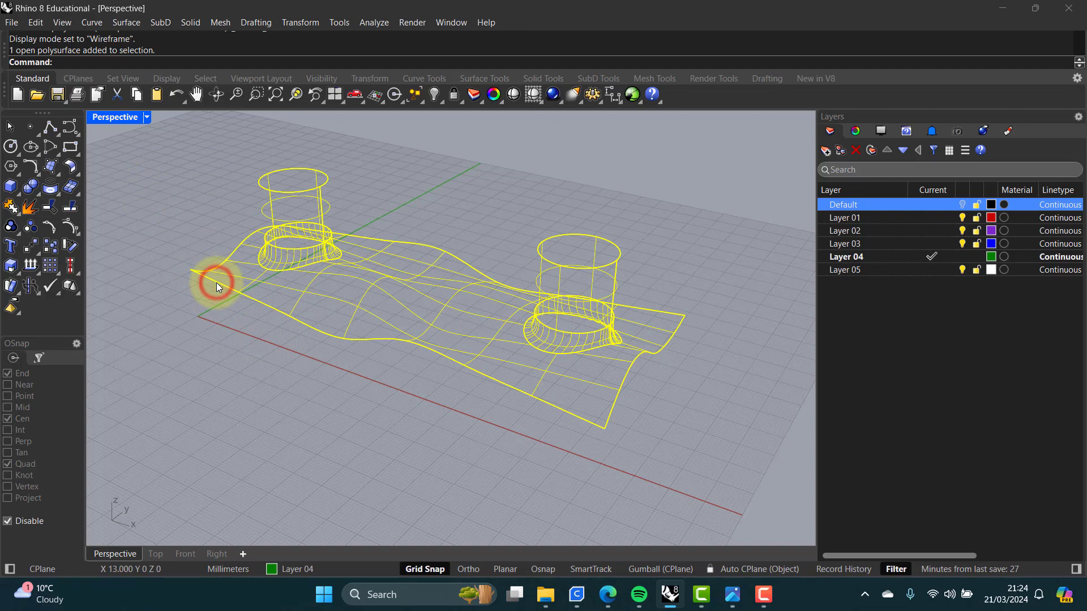
{"action": "left_click", "coordinate": [204, 291]}
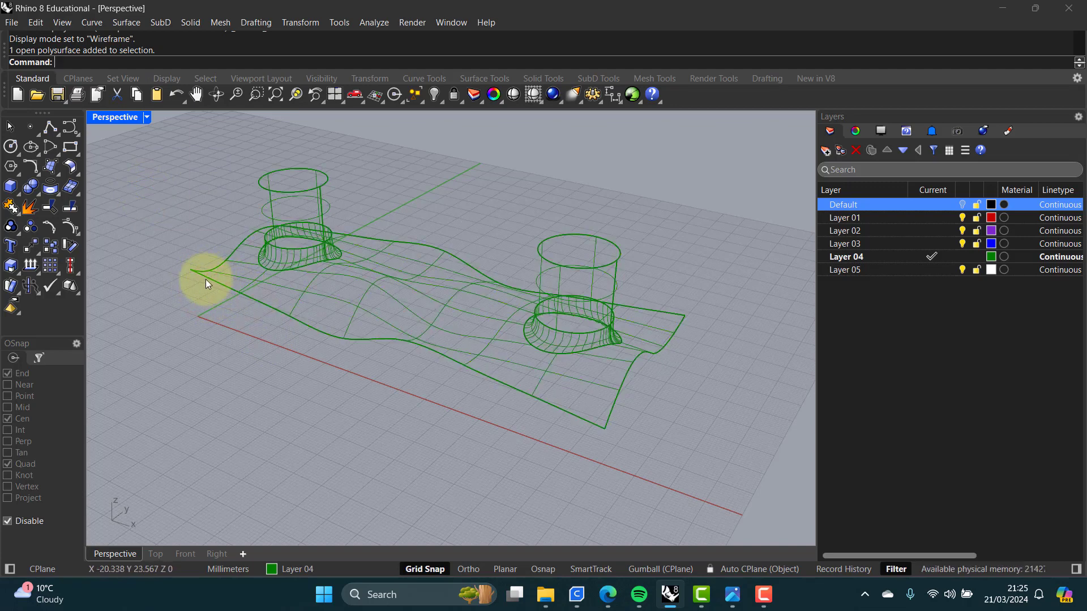
{"action": "type", "text": "DupBi"}
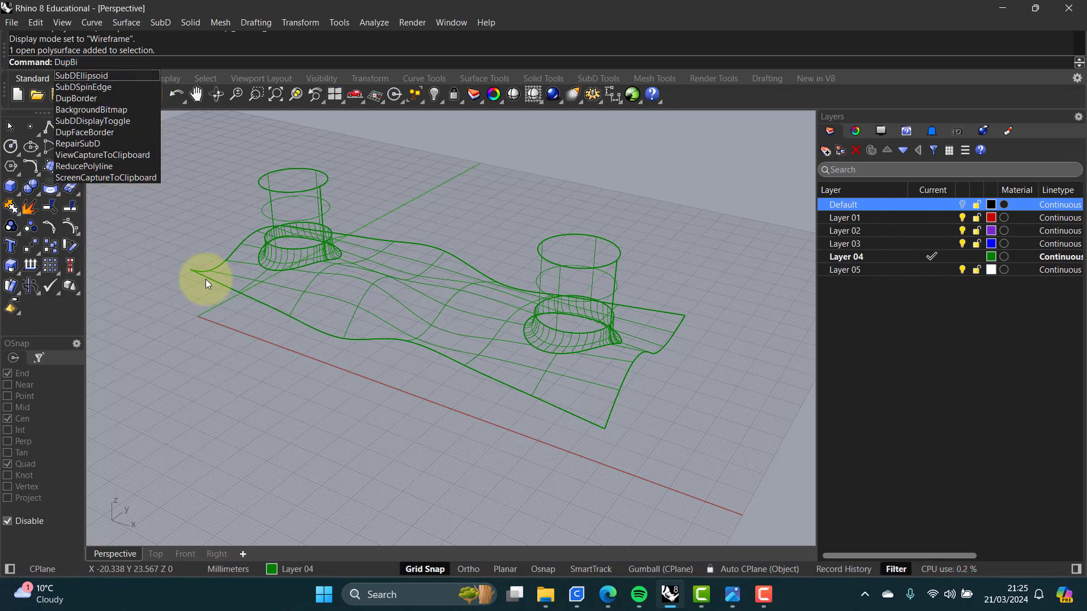
{"action": "key", "text": "BackSpace"}
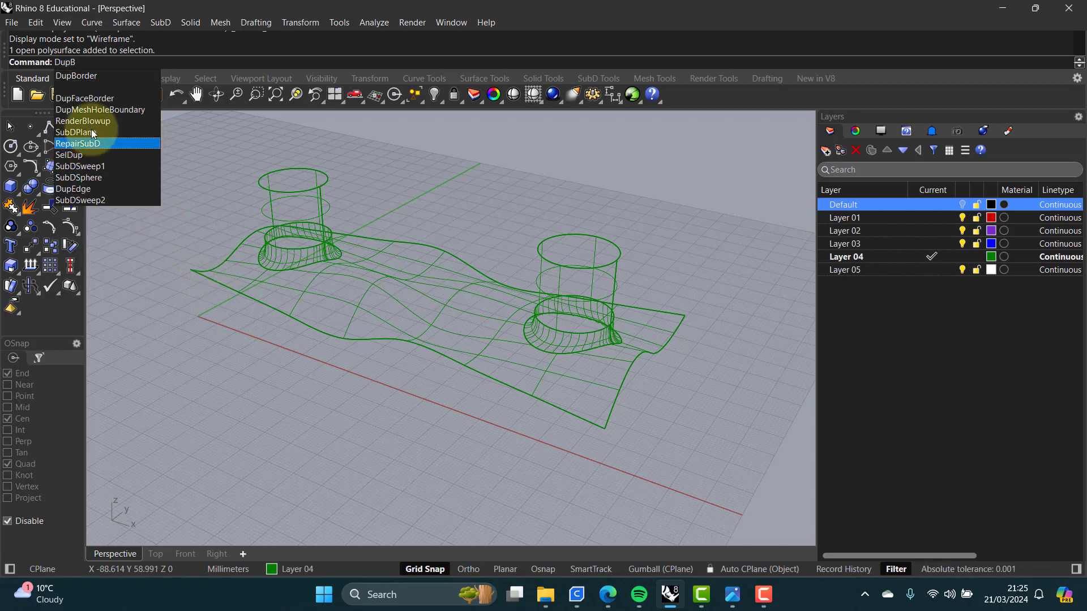
{"action": "left_click", "coordinate": [69, 79]}
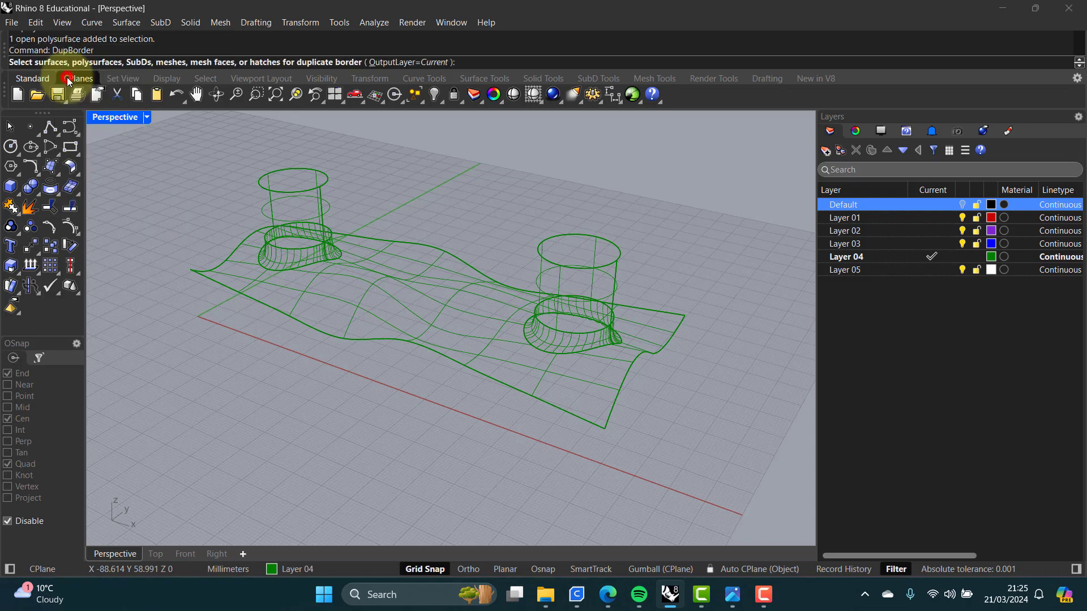
{"action": "left_click", "coordinate": [277, 311]}
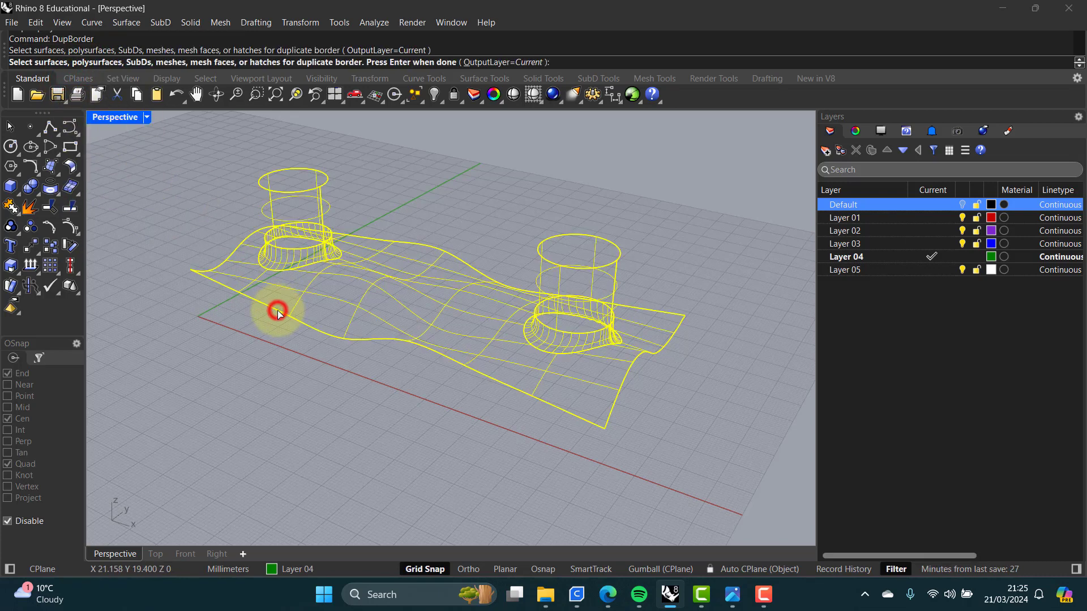
{"action": "key", "text": "Return"}
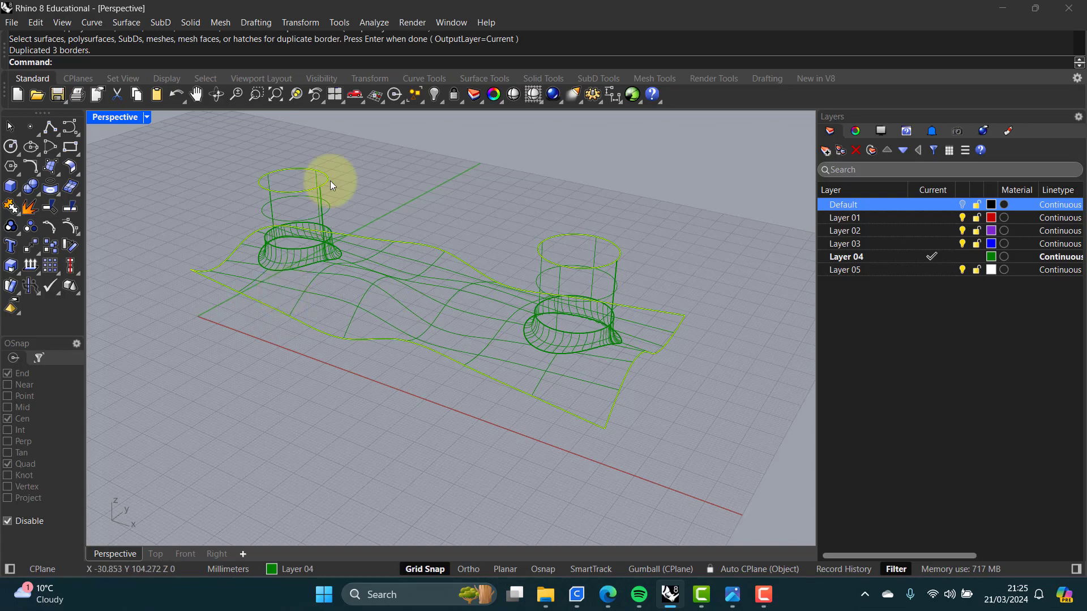
Step: Delete the duplicated top circle of the right cylinder
{"action": "left_click", "coordinate": [527, 216]}
{"action": "left_click_drag", "start_coordinate": [527, 216], "coordinate": [645, 274]}
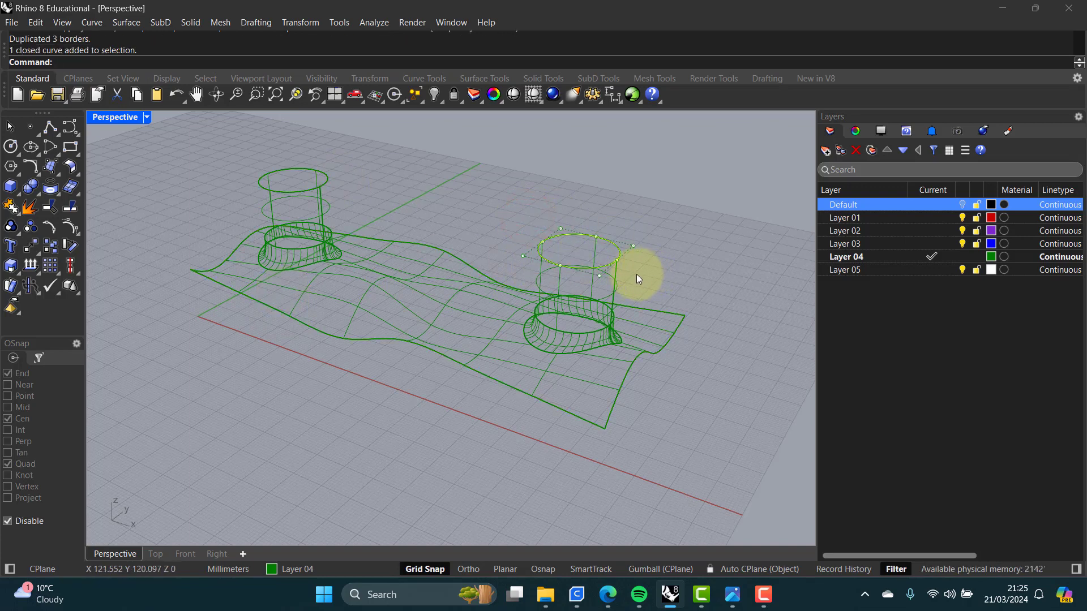
{"action": "key", "text": "Delete"}
Step: Select the duplicated outer border curve to check it, then deselect
{"action": "left_click", "coordinate": [243, 146]}
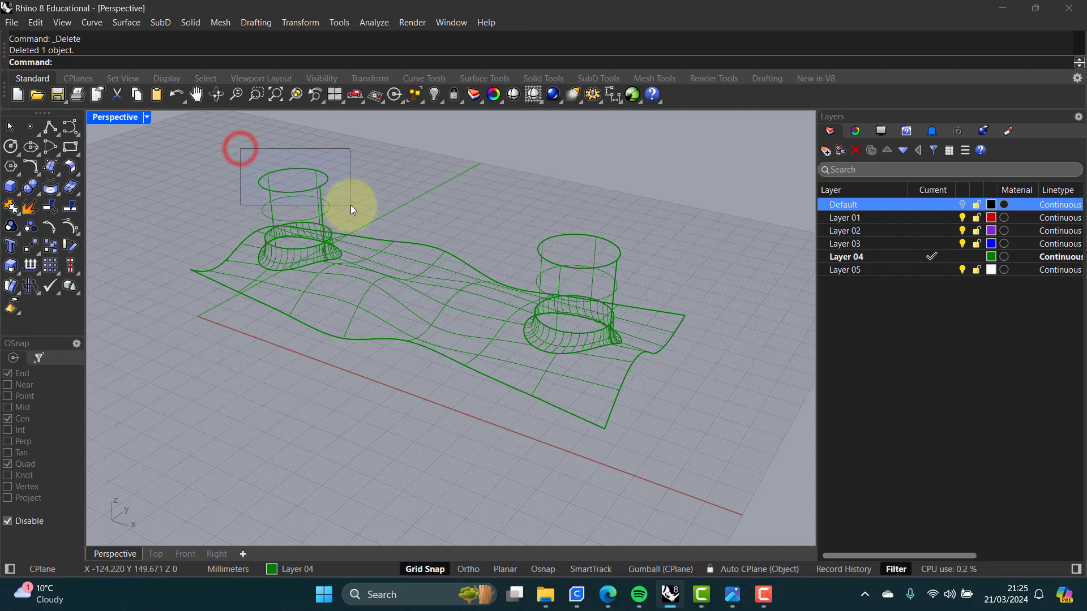
{"action": "left_click", "coordinate": [278, 308]}
{"action": "left_click", "coordinate": [333, 346]}
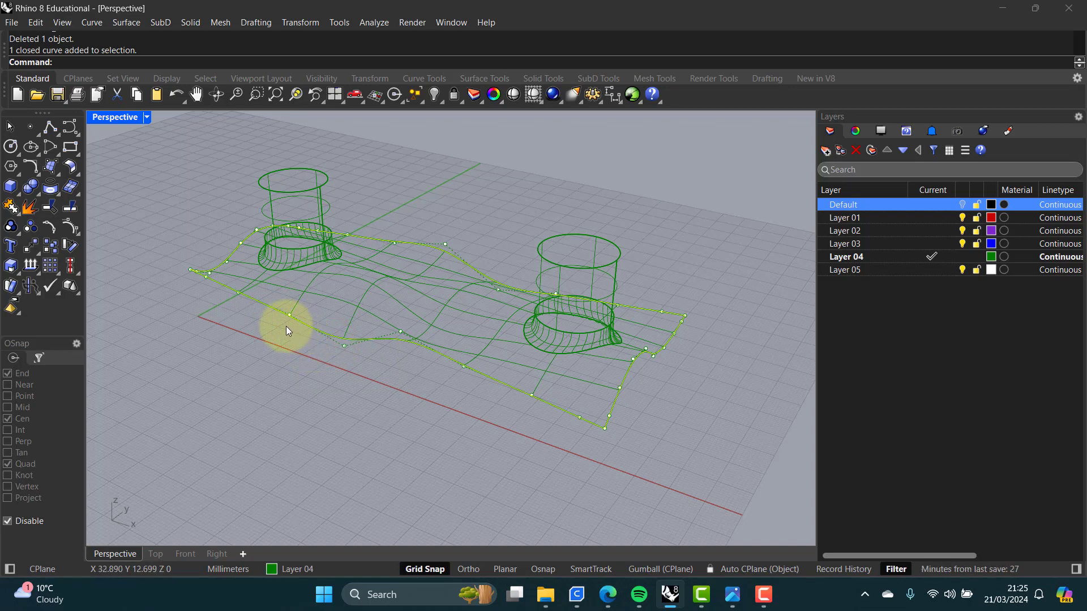
{"action": "key", "text": "Escape"}
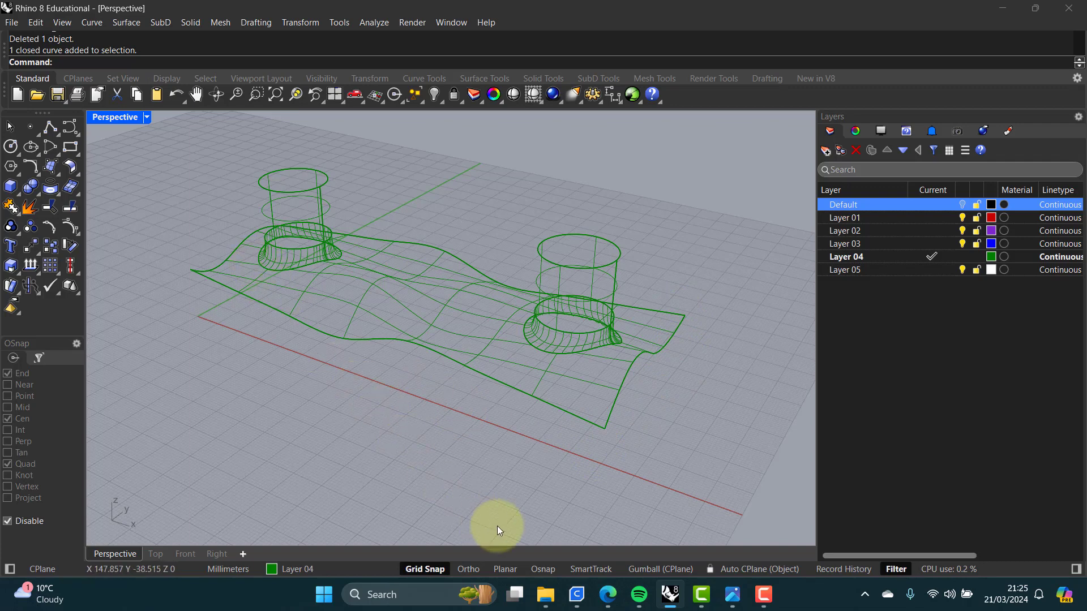
Step: Set object snaps to End and Project only
{"action": "left_click", "coordinate": [543, 569]}
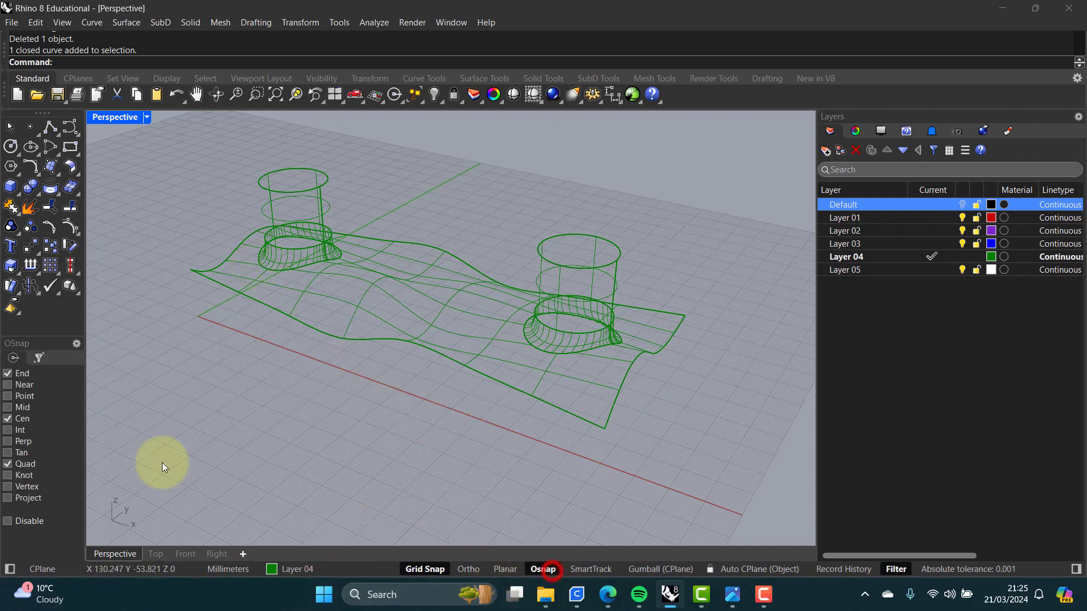
{"action": "left_click", "coordinate": [8, 419]}
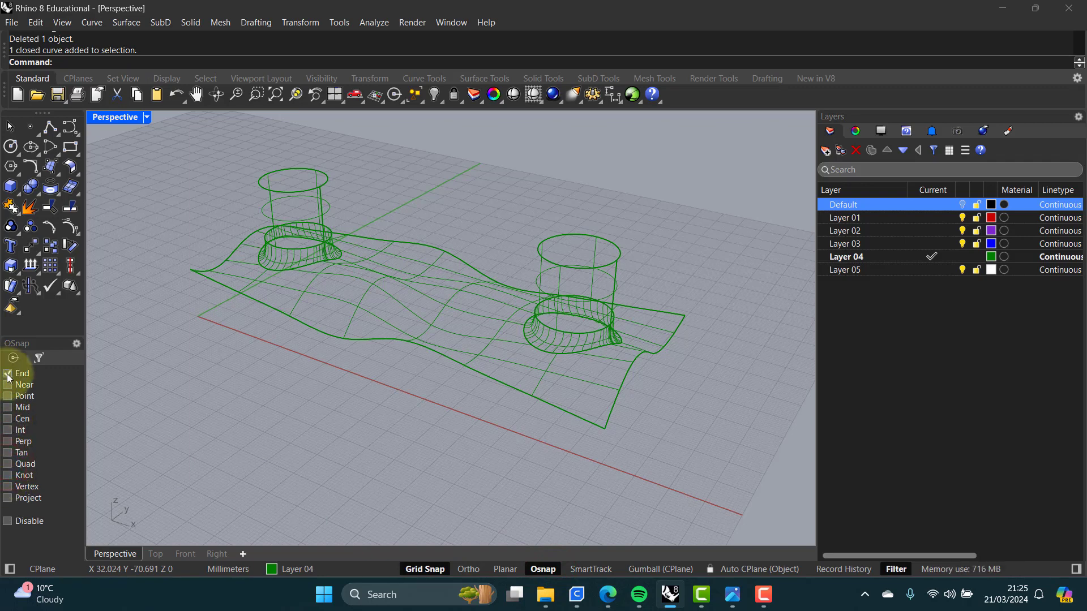
{"action": "left_click", "coordinate": [9, 499]}
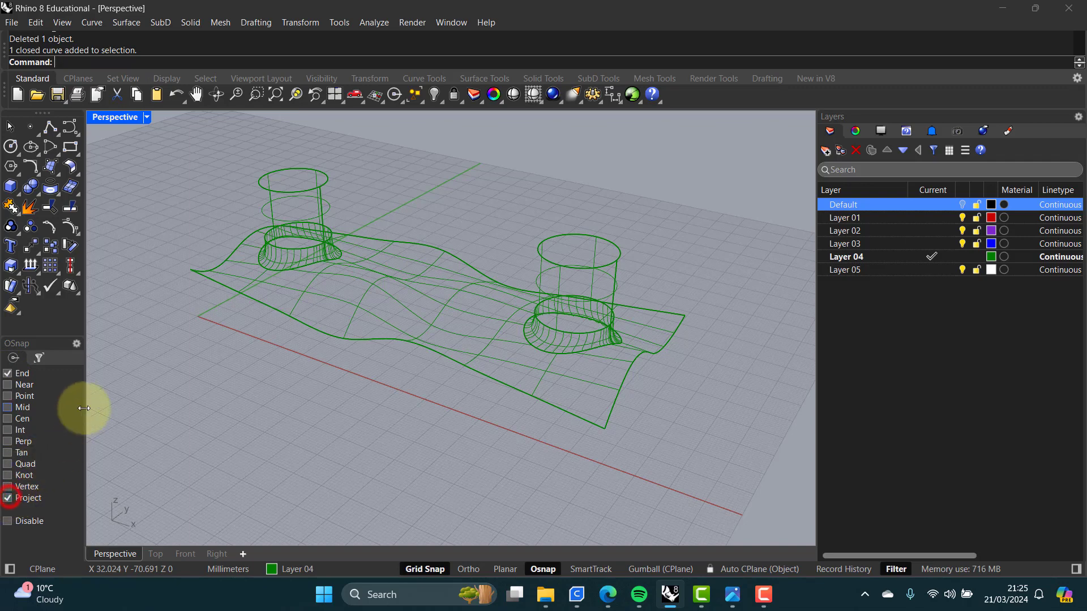
Step: Draw a rectangle on the construction plane snapping to the surface's projected corner ends, then turn off Project snap
{"action": "left_click", "coordinate": [70, 148]}
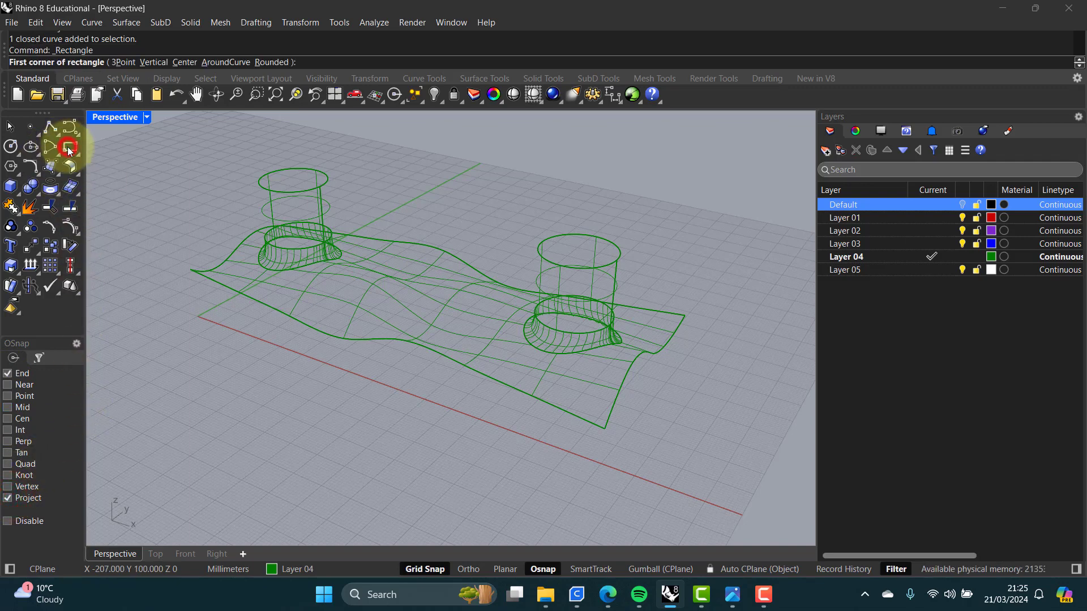
{"action": "left_click", "coordinate": [192, 270]}
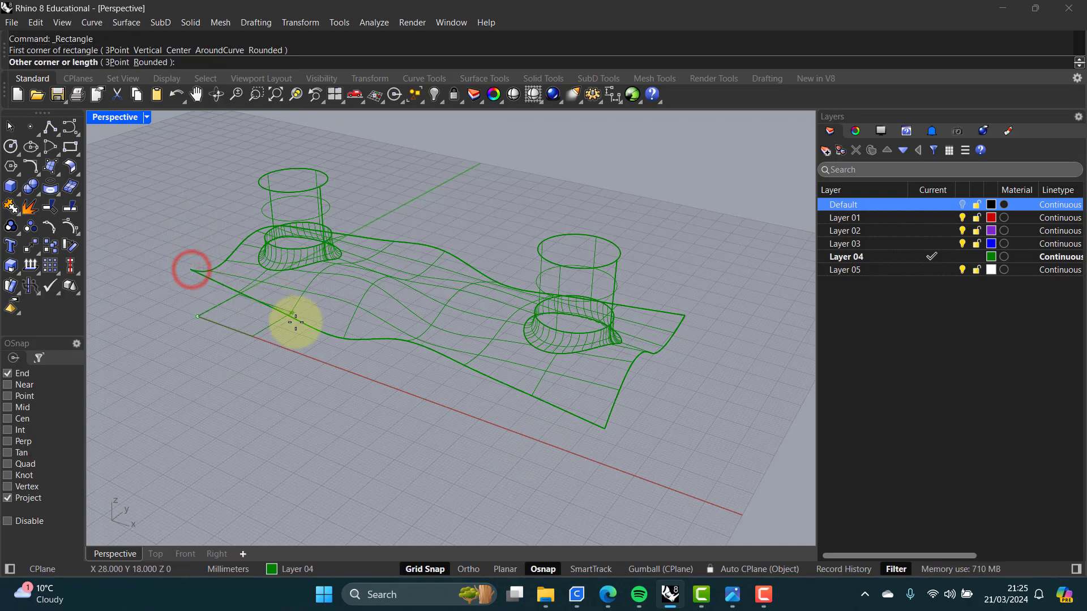
{"action": "left_click", "coordinate": [683, 316]}
{"action": "left_click", "coordinate": [660, 389]}
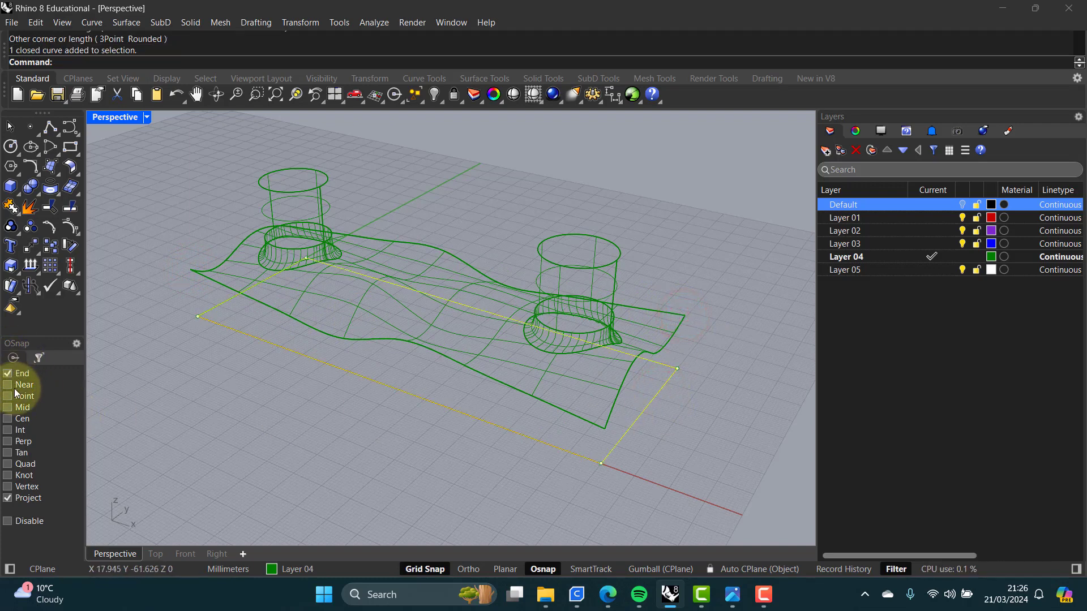
{"action": "left_click", "coordinate": [7, 498]}
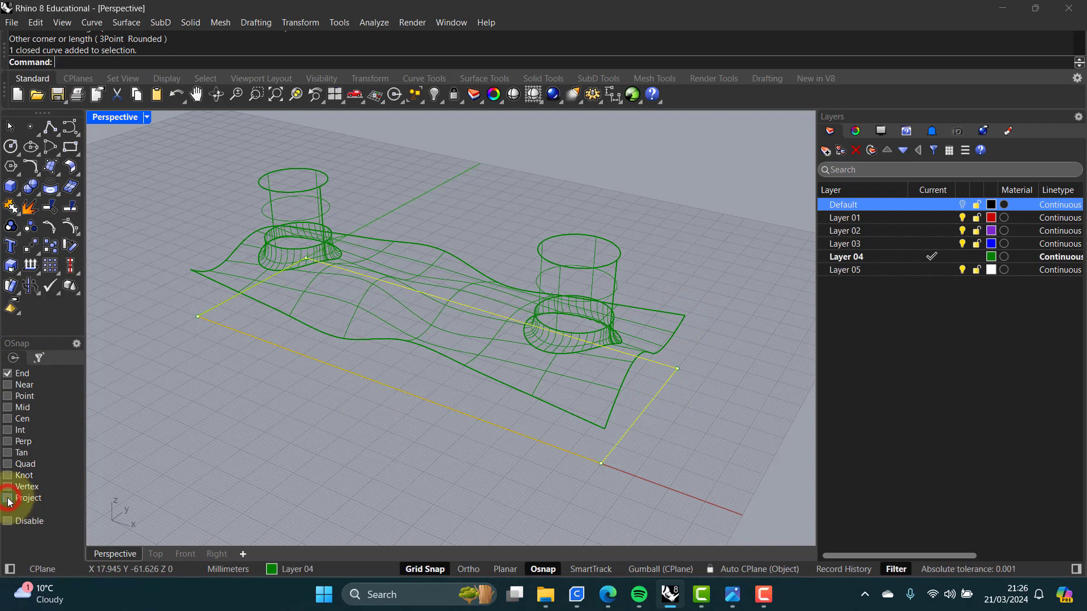
{"action": "left_click", "coordinate": [148, 396]}
{"action": "left_click", "coordinate": [270, 343]}
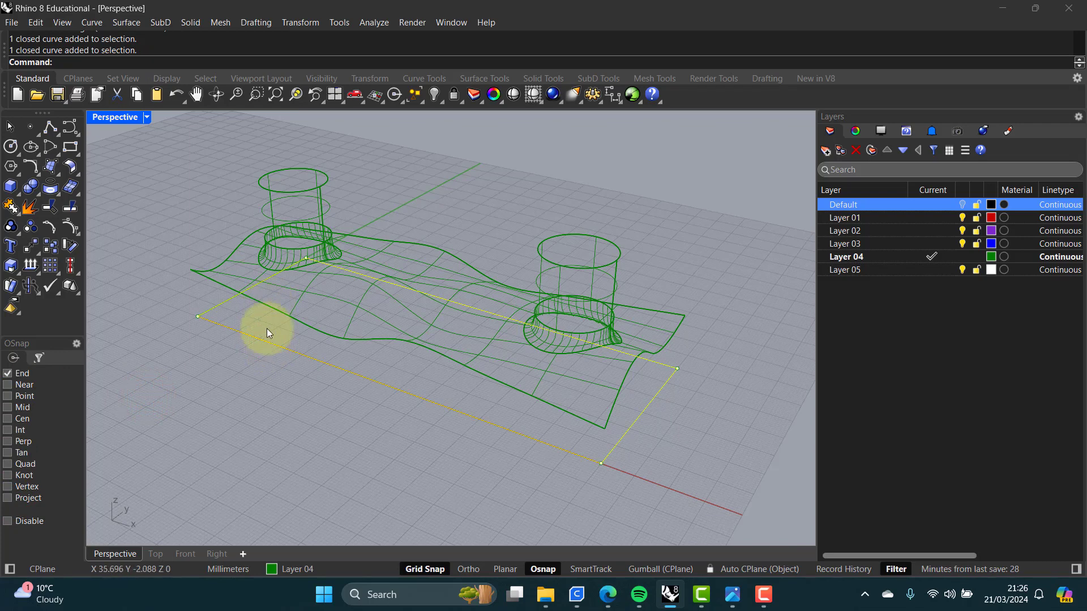
{"action": "key", "text": "Escape"}
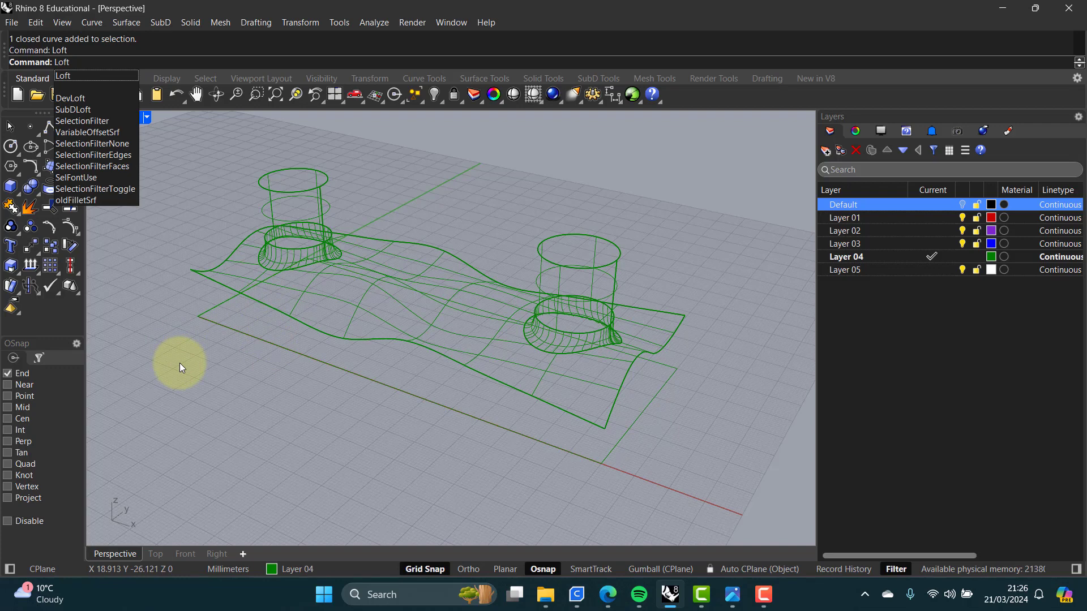
Step: Loft the base rectangle and the surface's outer border curve using the Straight sections style
{"action": "key", "text": "Return"}
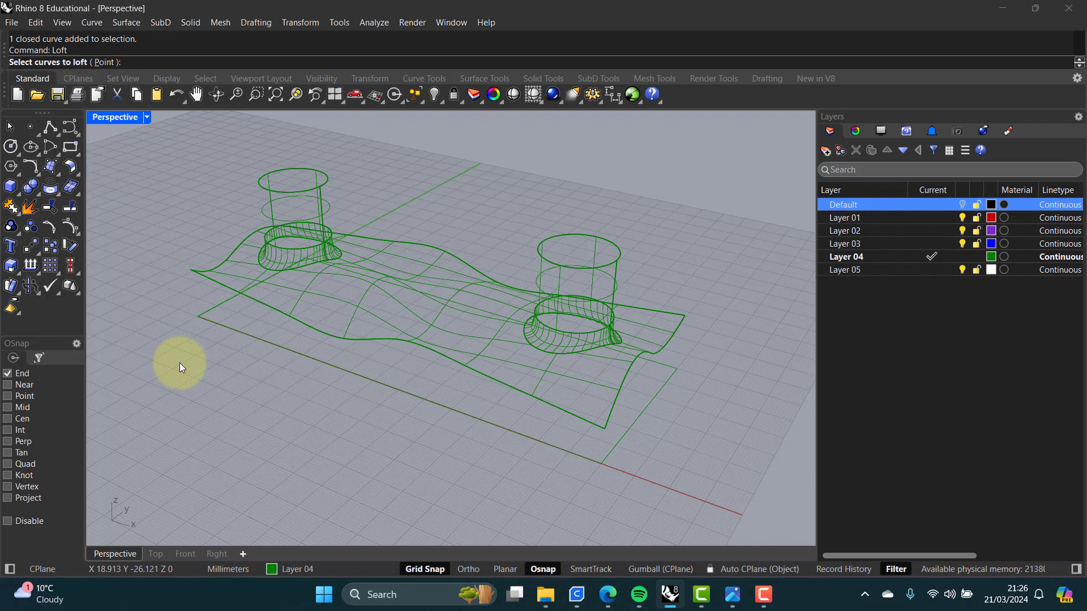
{"action": "left_click", "coordinate": [242, 334]}
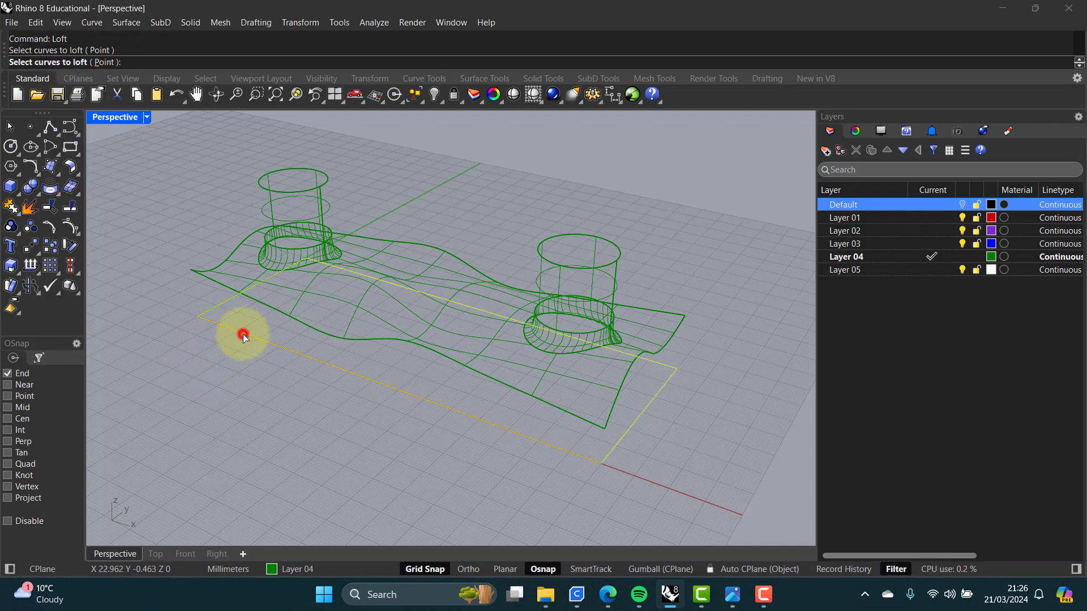
{"action": "left_click", "coordinate": [226, 288]}
{"action": "left_click", "coordinate": [272, 324]}
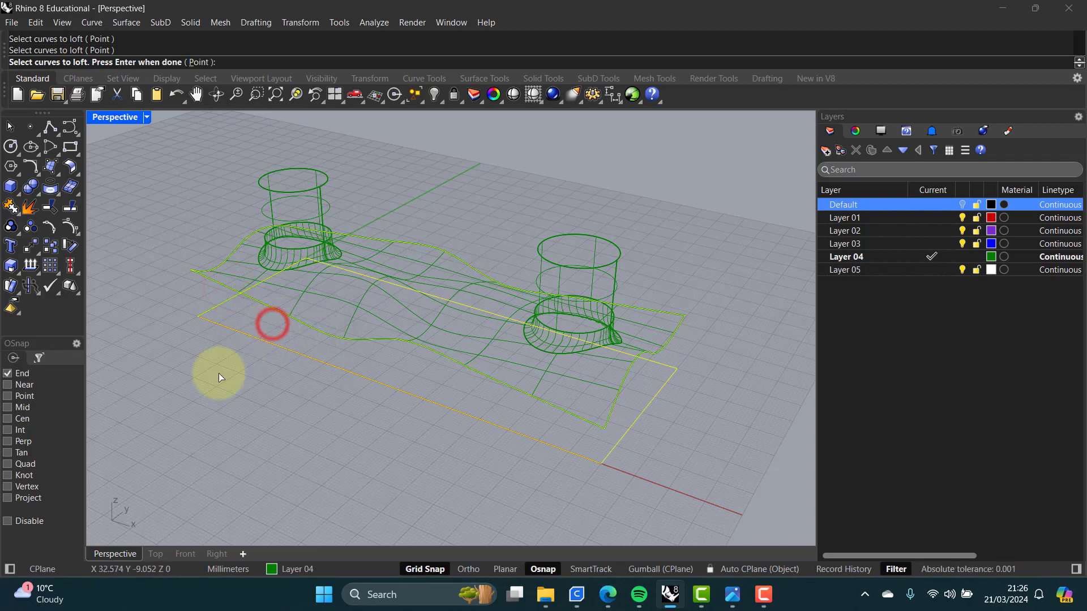
{"action": "key", "text": "Return"}
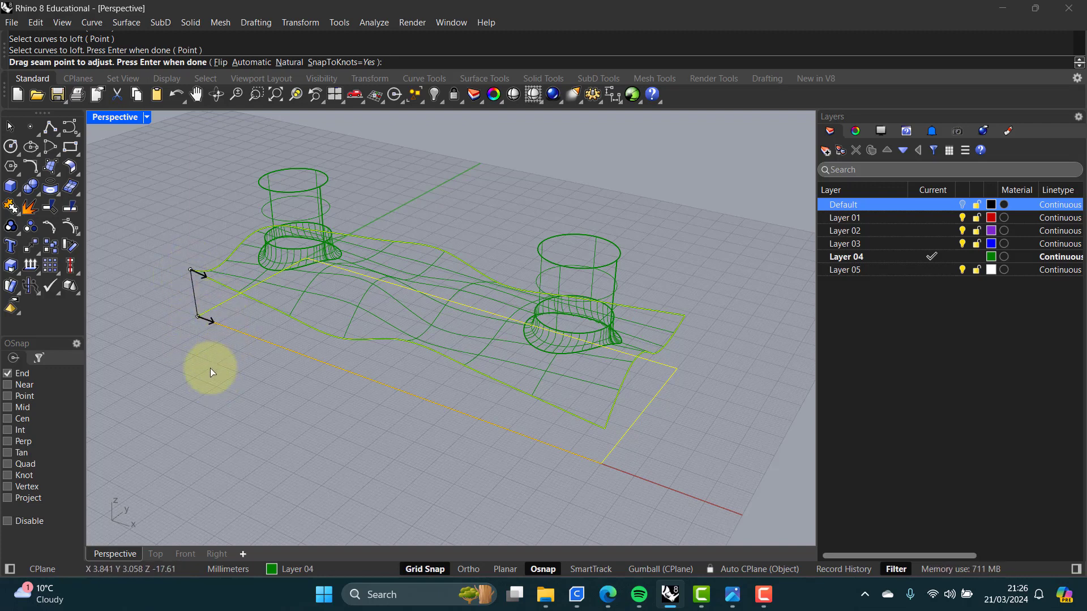
{"action": "key", "text": "Return"}
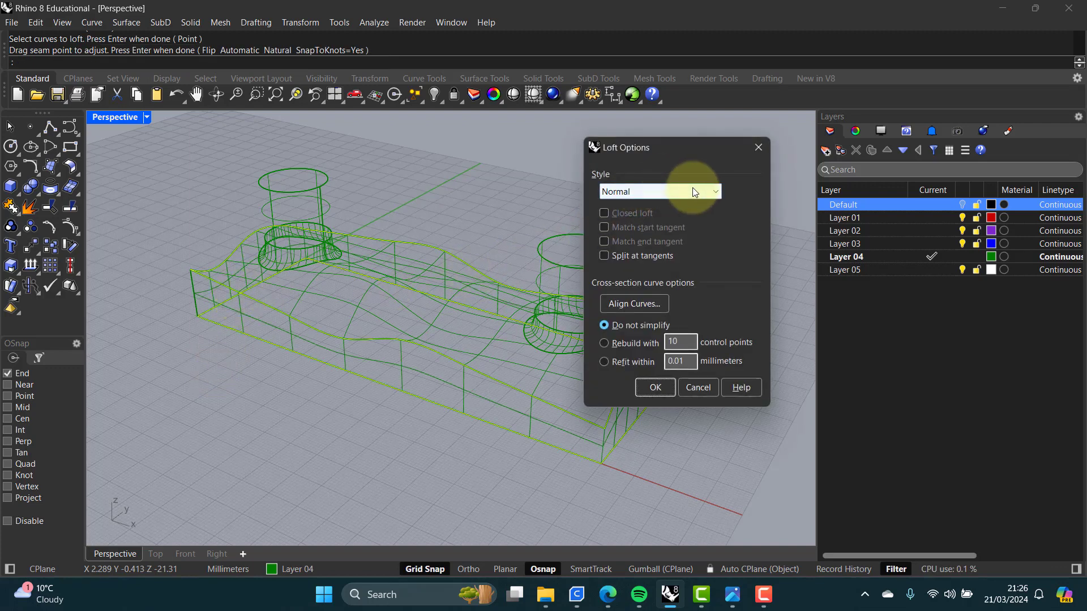
{"action": "left_click", "coordinate": [718, 192]}
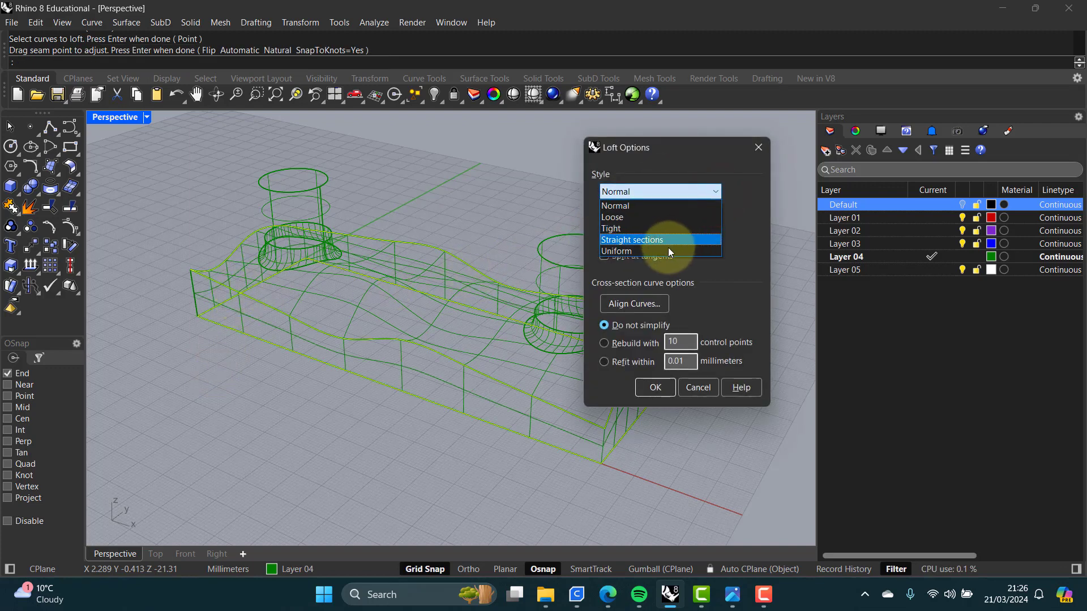
{"action": "left_click", "coordinate": [634, 241]}
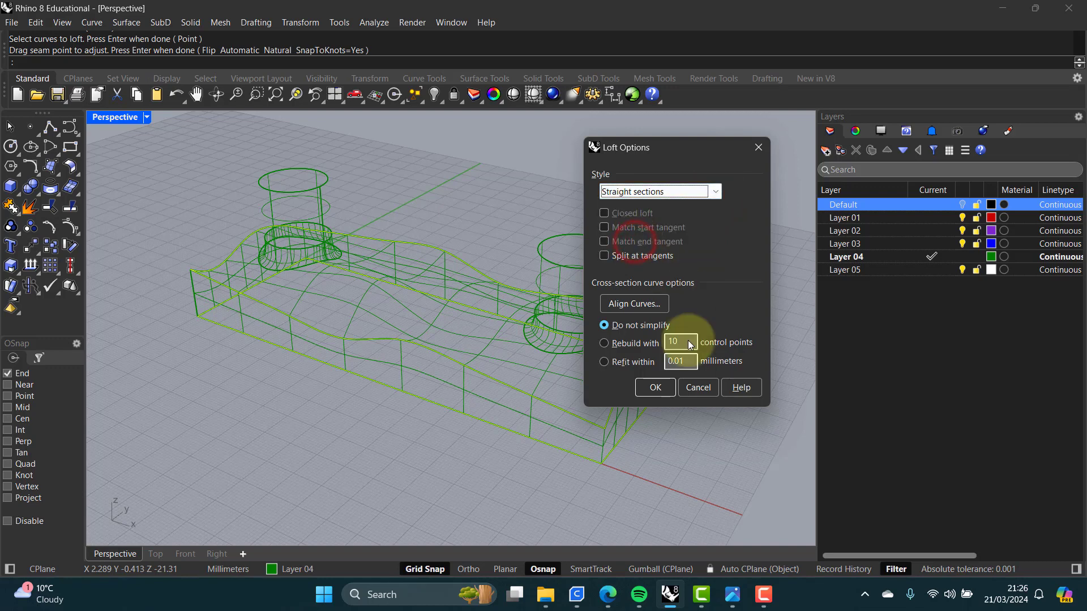
{"action": "left_click", "coordinate": [655, 390]}
{"action": "left_click", "coordinate": [636, 394]}
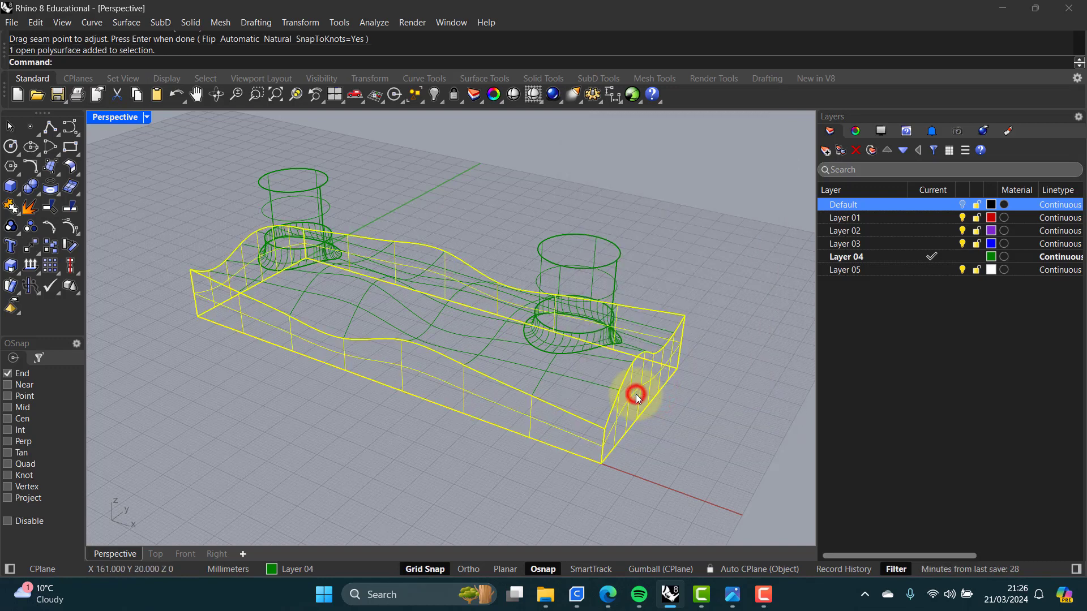
{"action": "left_click", "coordinate": [657, 430]}
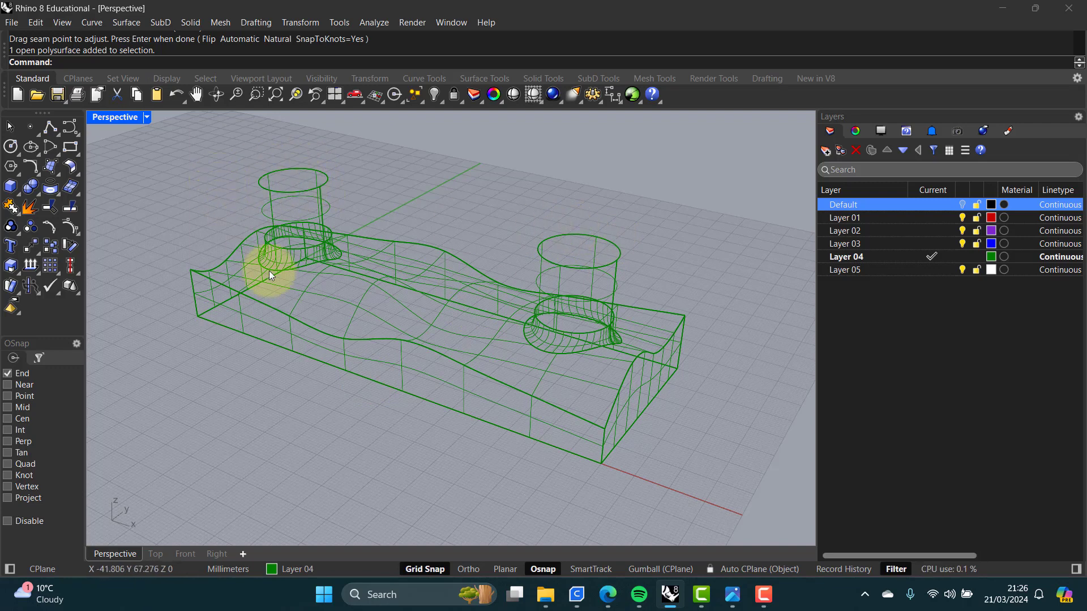
Step: Create a planar surface from the base rectangle curve to close the bottom of the model
{"action": "left_click", "coordinate": [291, 193]}
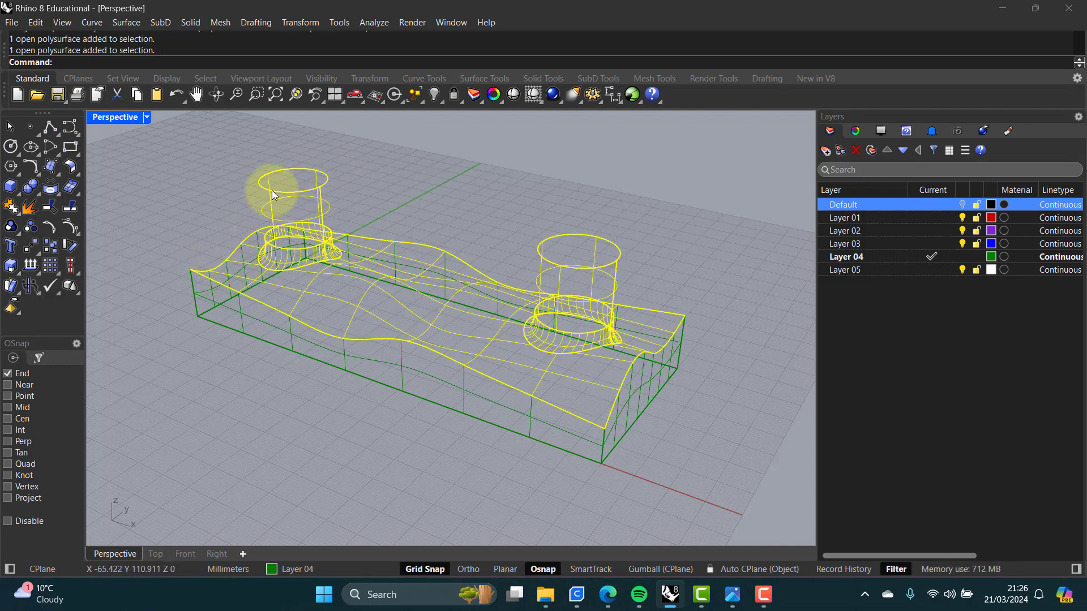
{"action": "left_click", "coordinate": [515, 213]}
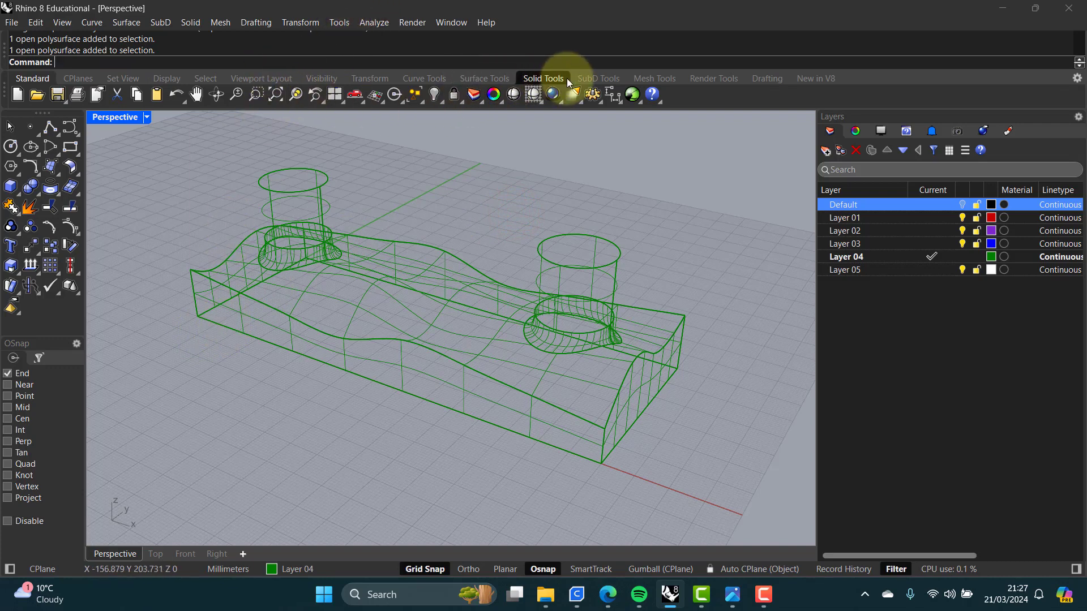
{"action": "left_click", "coordinate": [488, 78]}
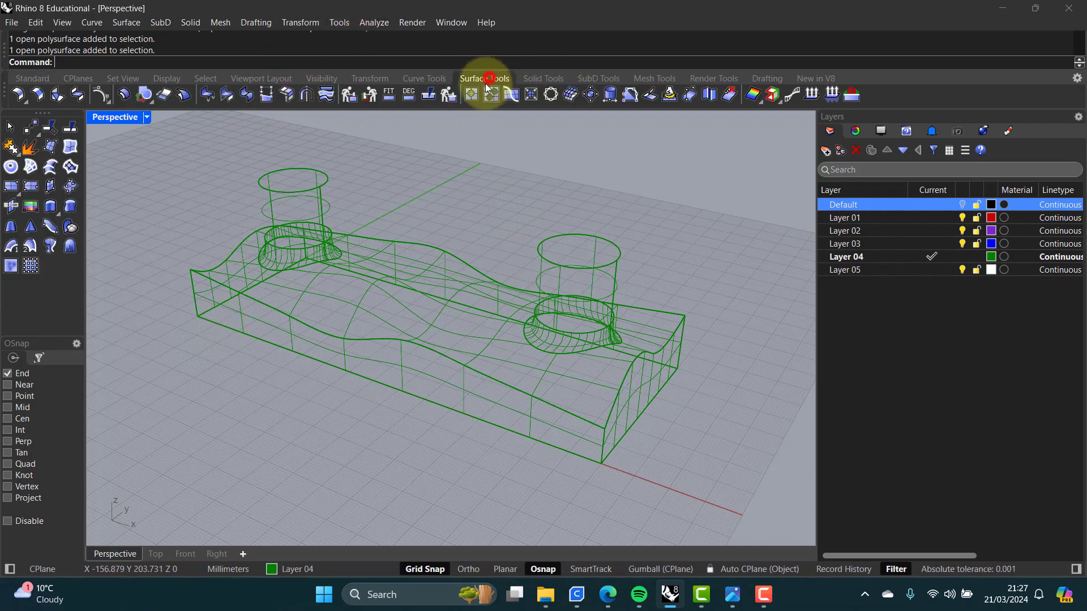
{"action": "left_click", "coordinate": [11, 167]}
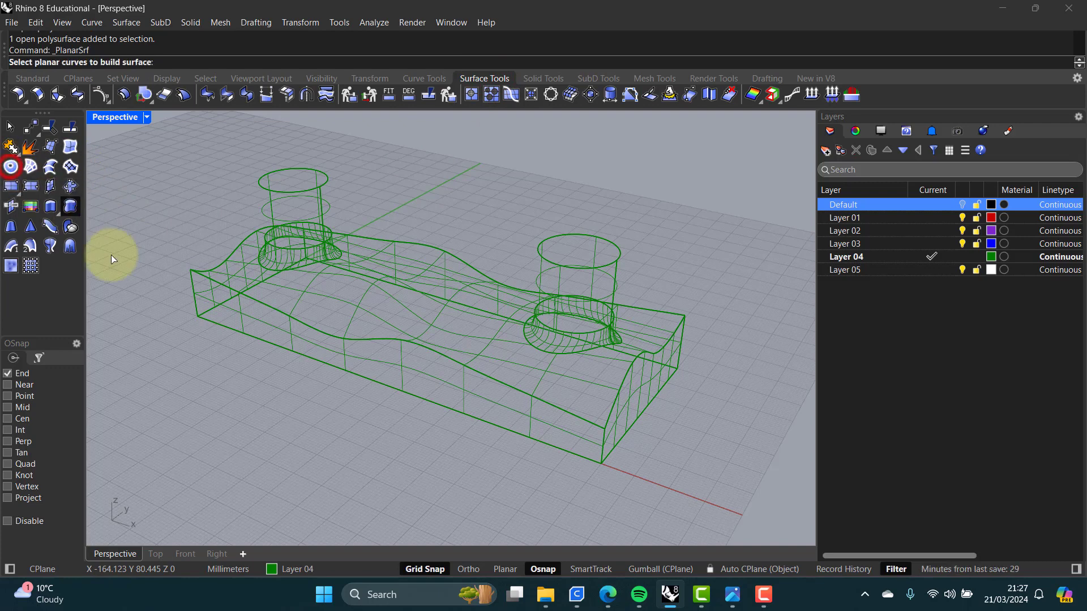
{"action": "left_click", "coordinate": [263, 342]}
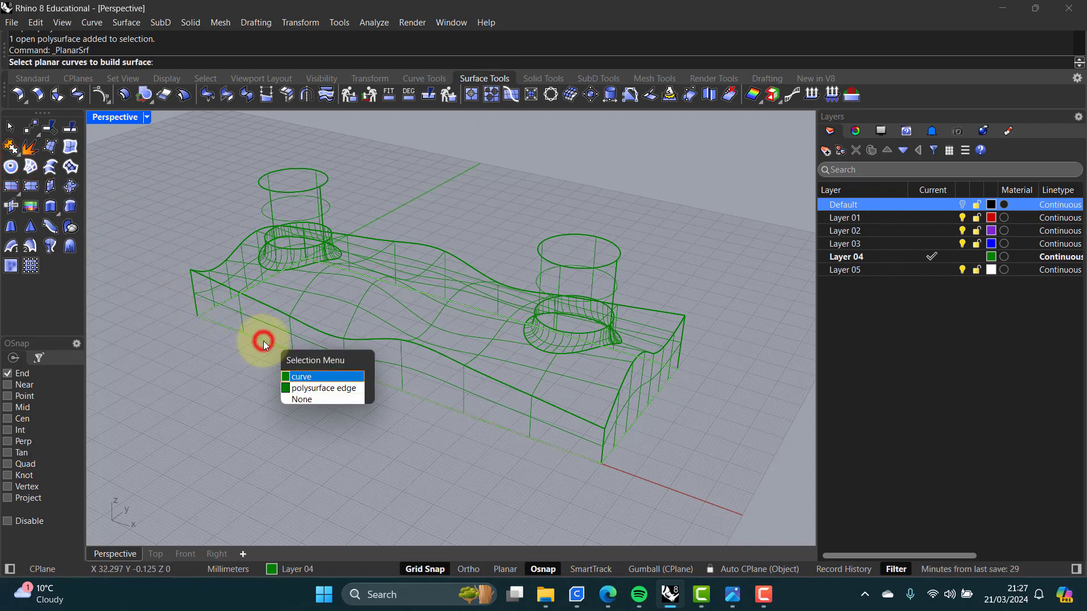
{"action": "left_click", "coordinate": [304, 378]}
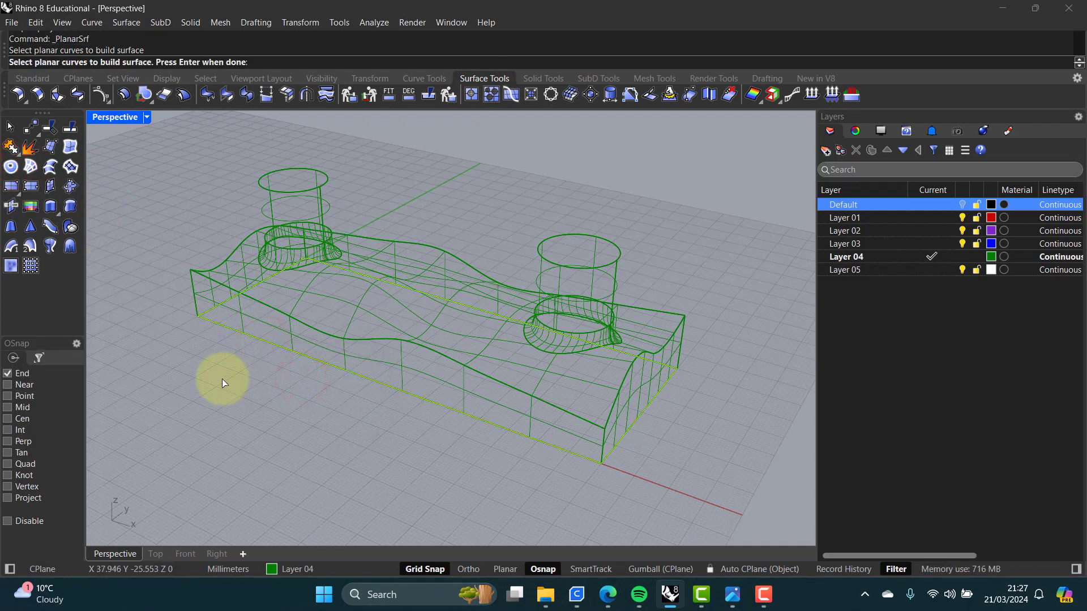
{"action": "key", "text": "Return"}
{"action": "left_click", "coordinate": [385, 374]}
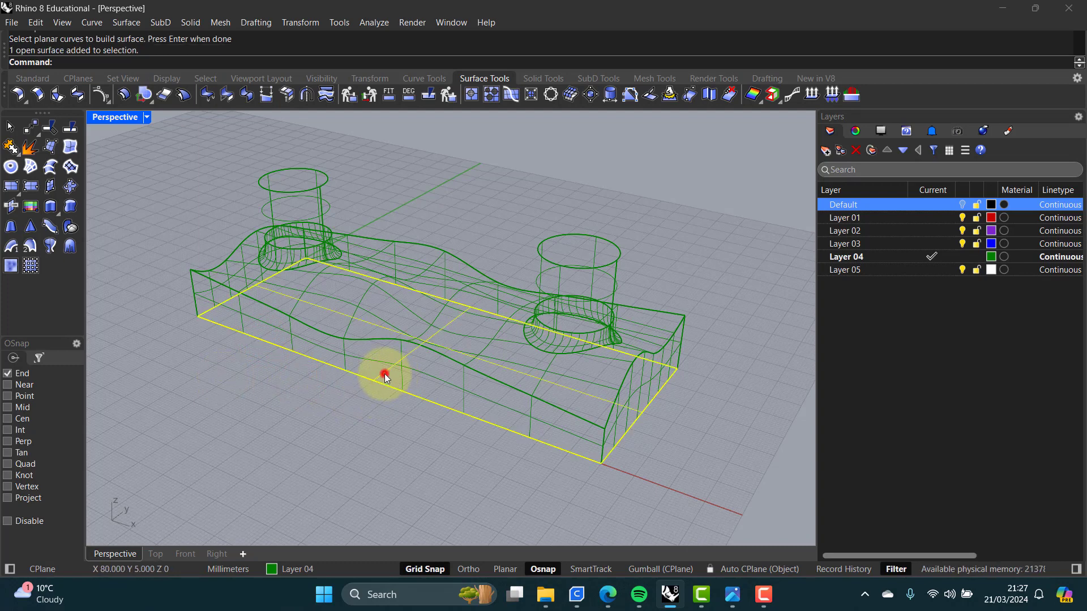
{"action": "key", "text": "Delete"}
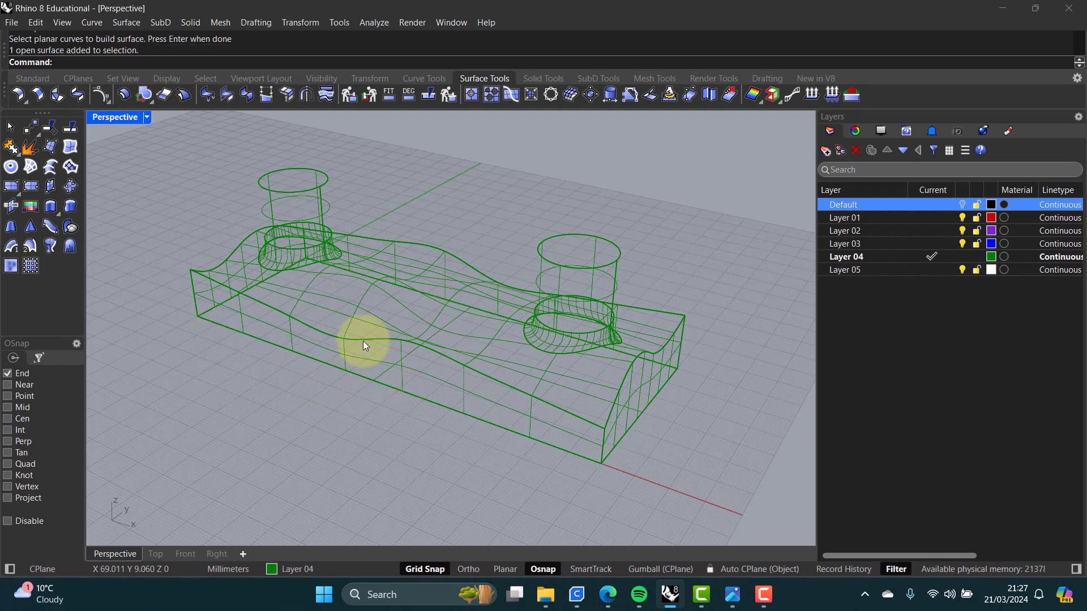
Step: Join the blended top surface, the lofted side walls and the planar base into one polysurface
{"action": "left_click", "coordinate": [10, 146]}
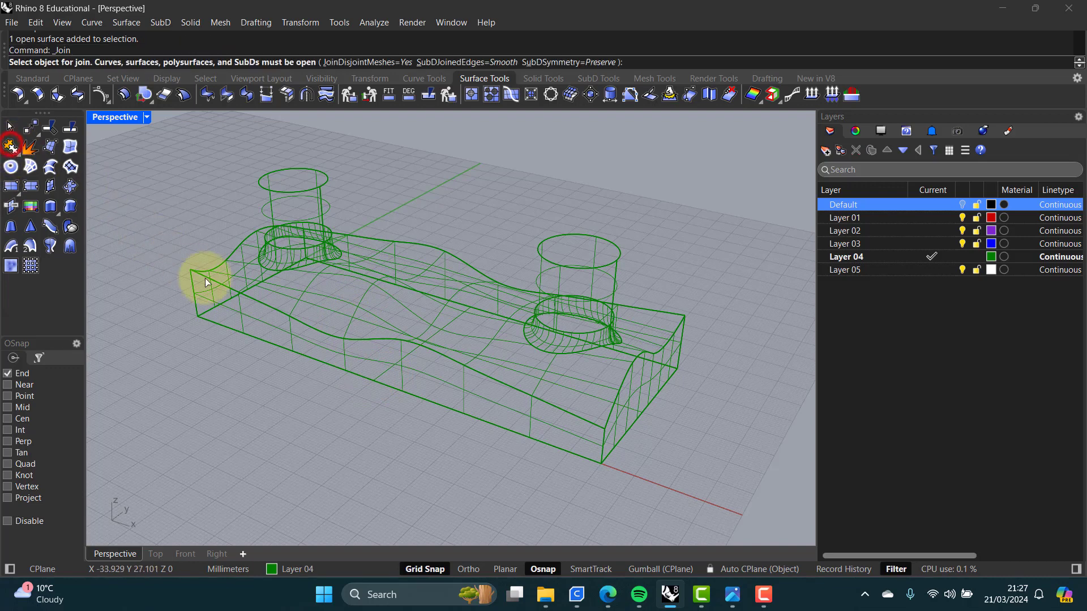
{"action": "left_click", "coordinate": [324, 294]}
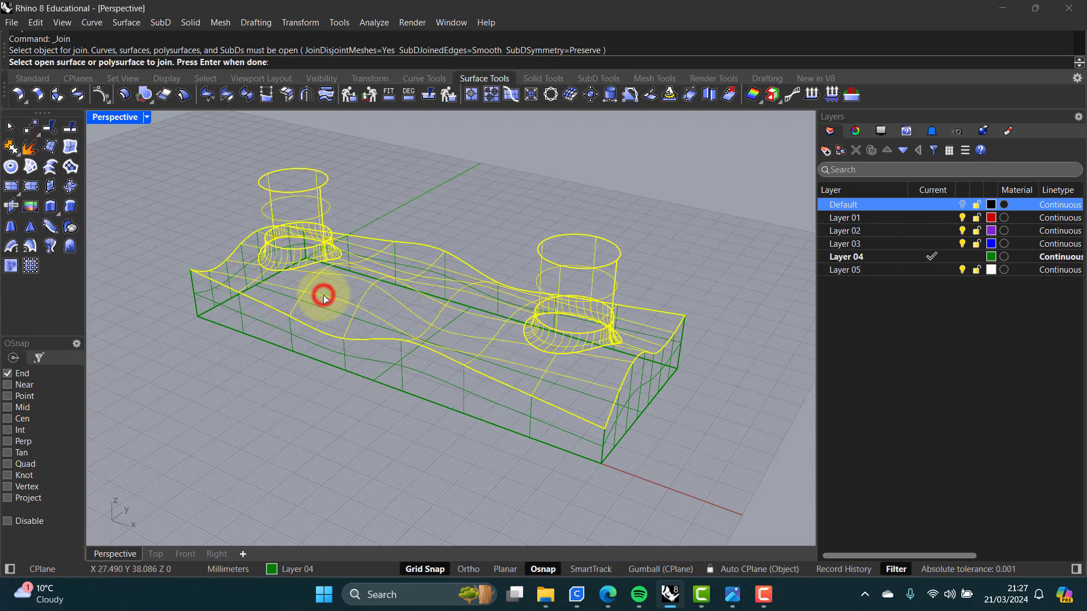
{"action": "left_click", "coordinate": [243, 324]}
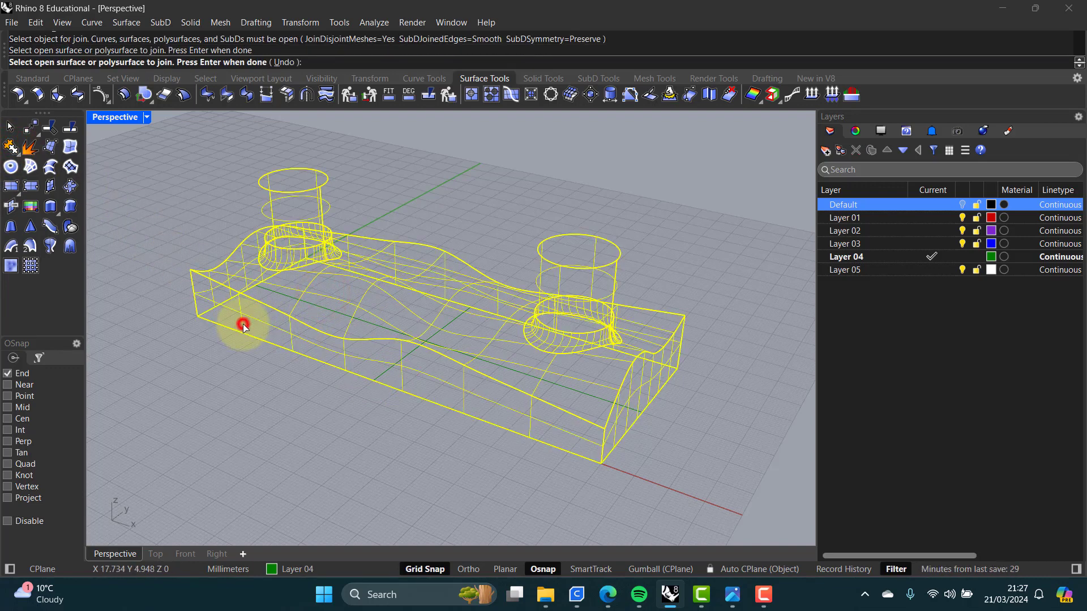
{"action": "left_click", "coordinate": [384, 376]}
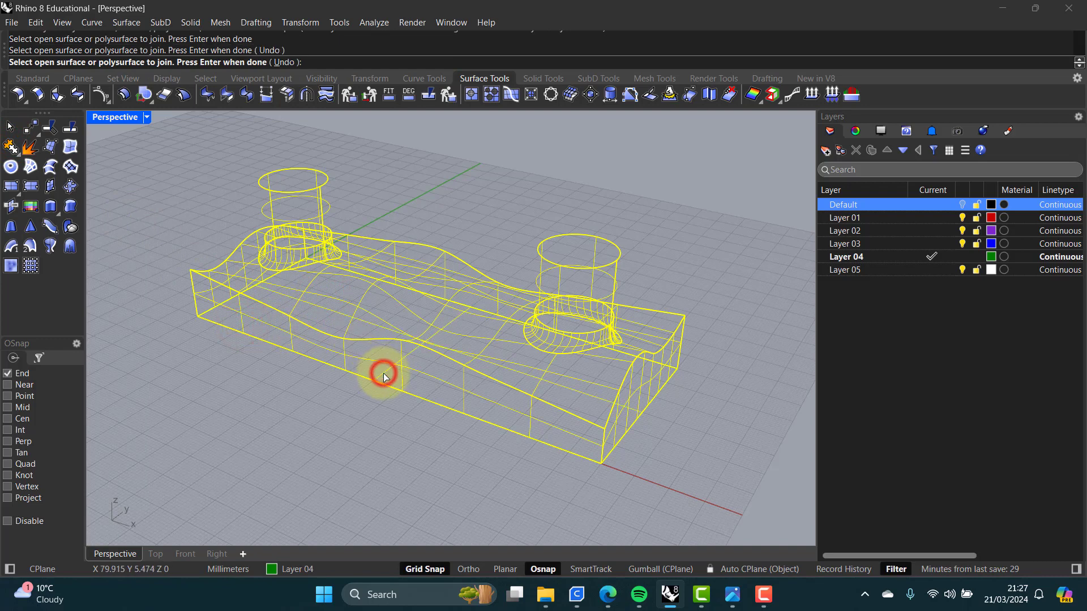
{"action": "left_click", "coordinate": [286, 372]}
{"action": "key", "text": "Return"}
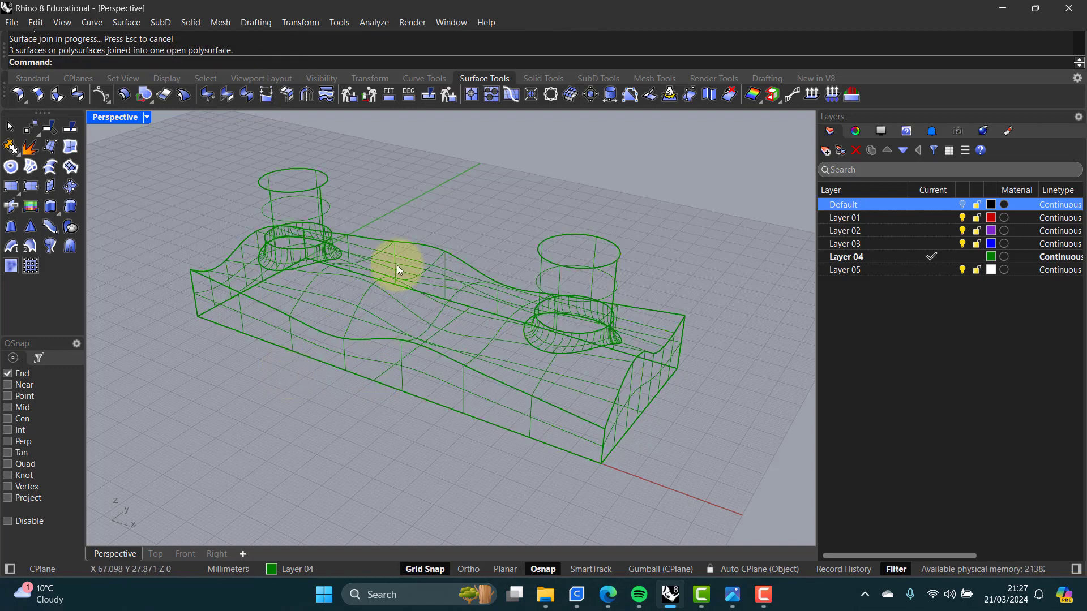
Step: Switch the perspective viewport to Shaded display and orbit to inspect the joined model
{"action": "middle_click", "coordinate": [199, 180]}
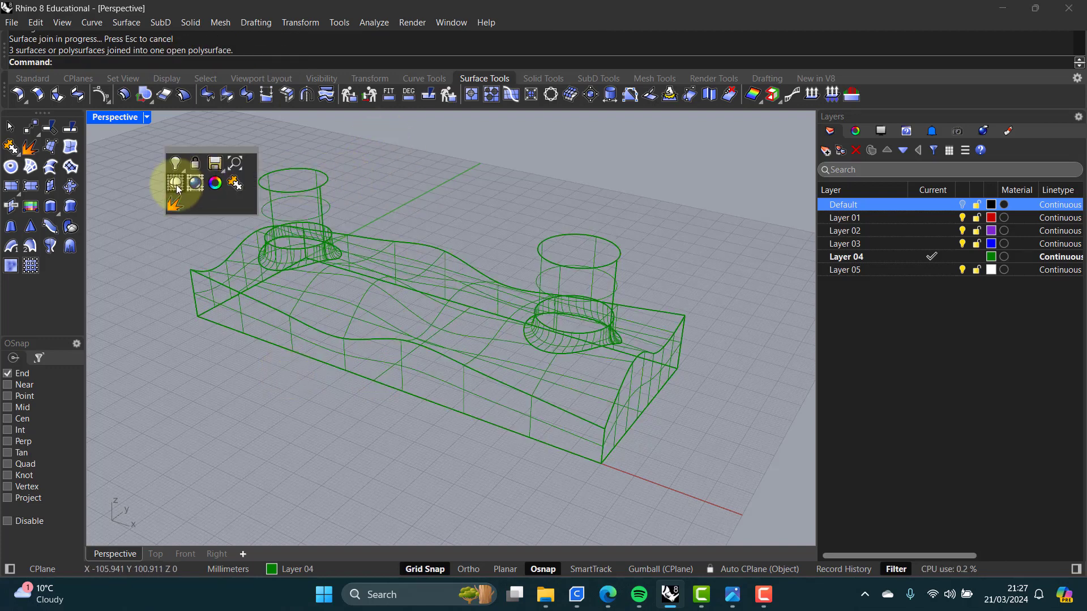
{"action": "left_click", "coordinate": [176, 183]}
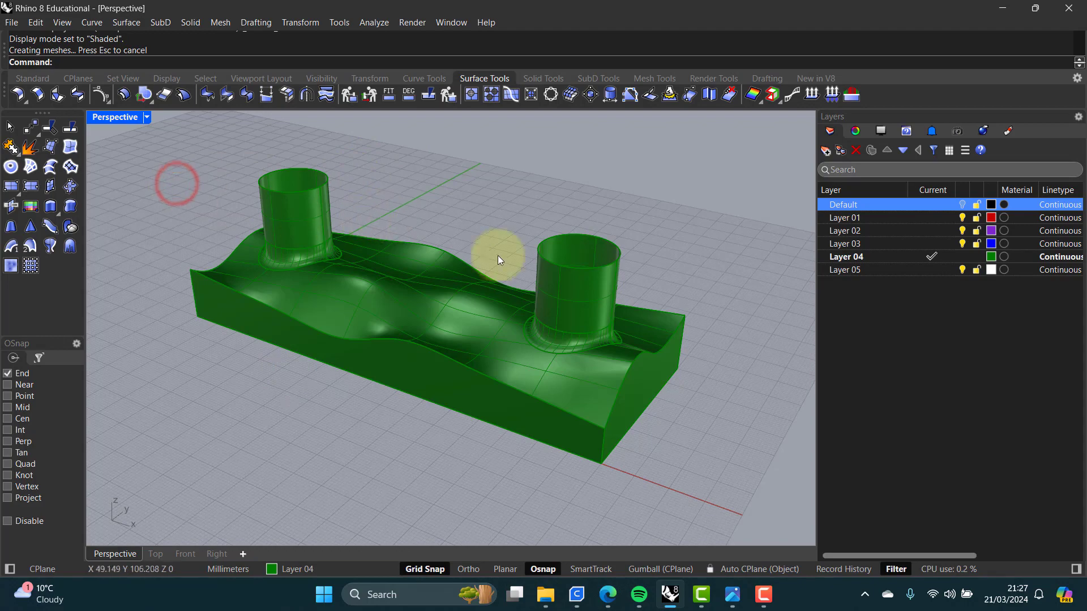
{"action": "right_click_drag", "start_coordinate": [460, 312], "coordinate": [600, 315]}
{"action": "left_click", "coordinate": [451, 301]}
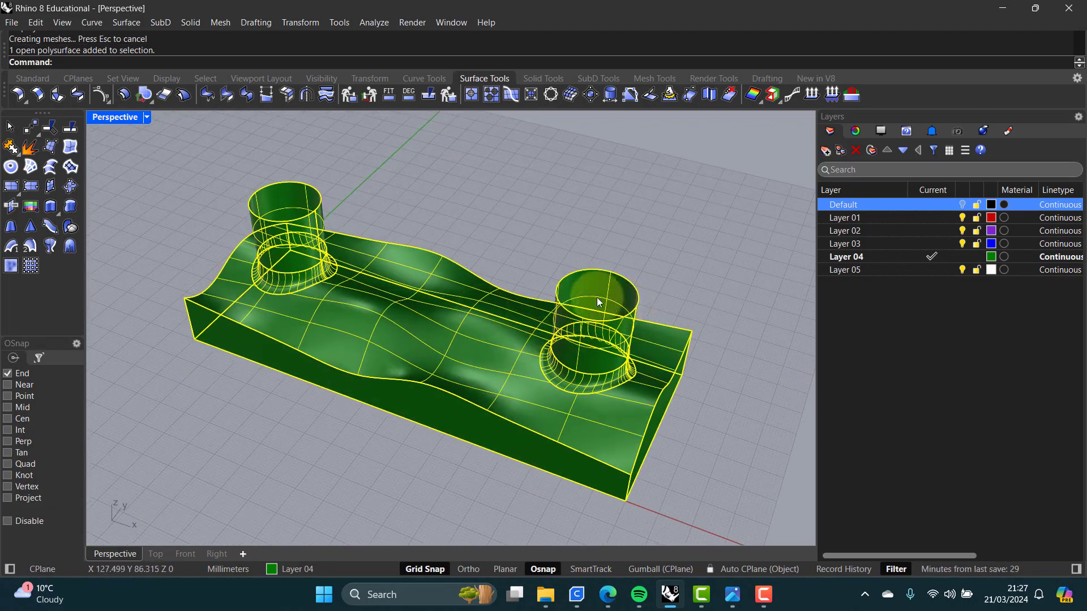
{"action": "left_click", "coordinate": [349, 179]}
Step: Cap the joined polysurface to close the open cylinder tops into a solid
{"action": "type", "text": "C"}
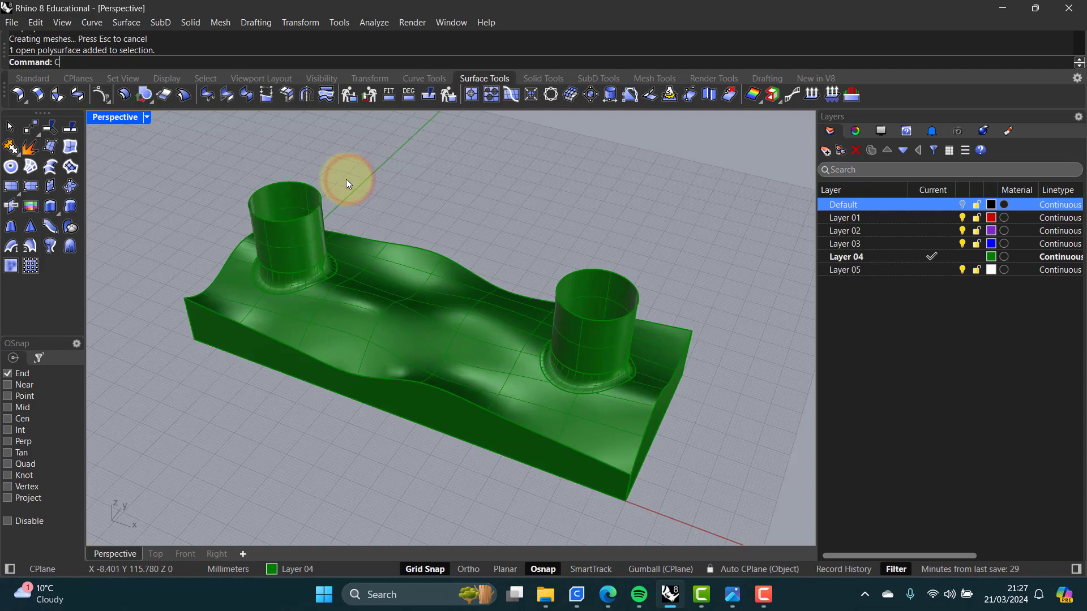
{"action": "type", "text": "ap"}
{"action": "key", "text": "Return"}
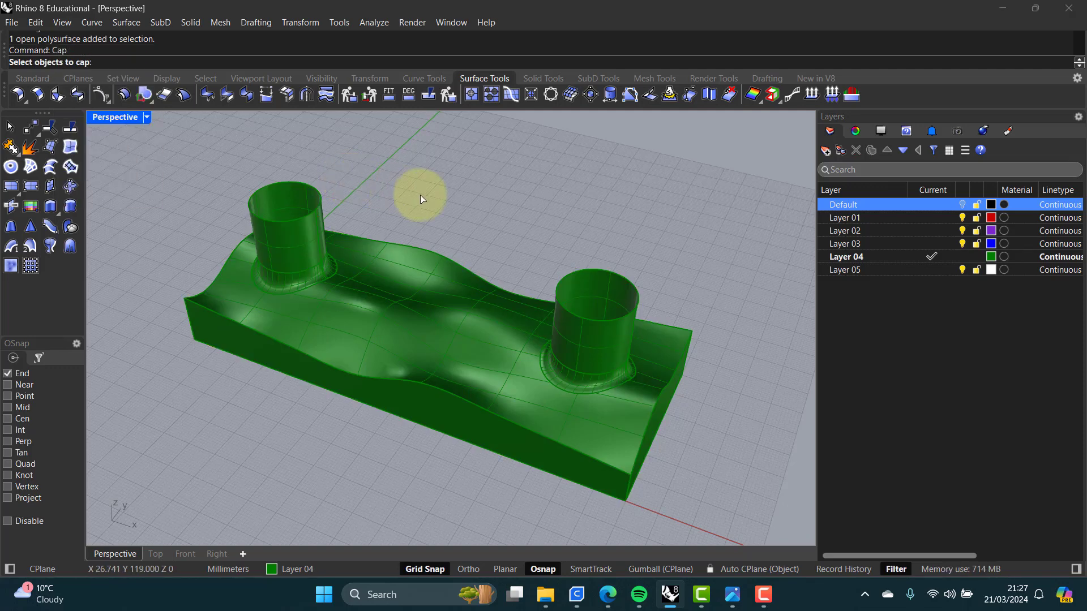
{"action": "left_click", "coordinate": [296, 193]}
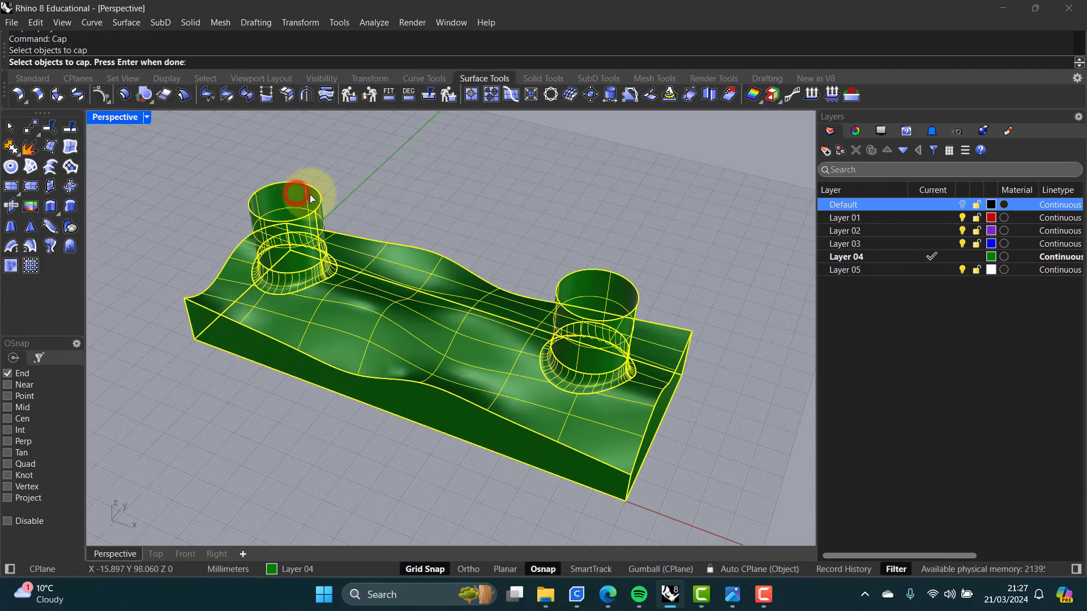
{"action": "right_click", "coordinate": [310, 195]}
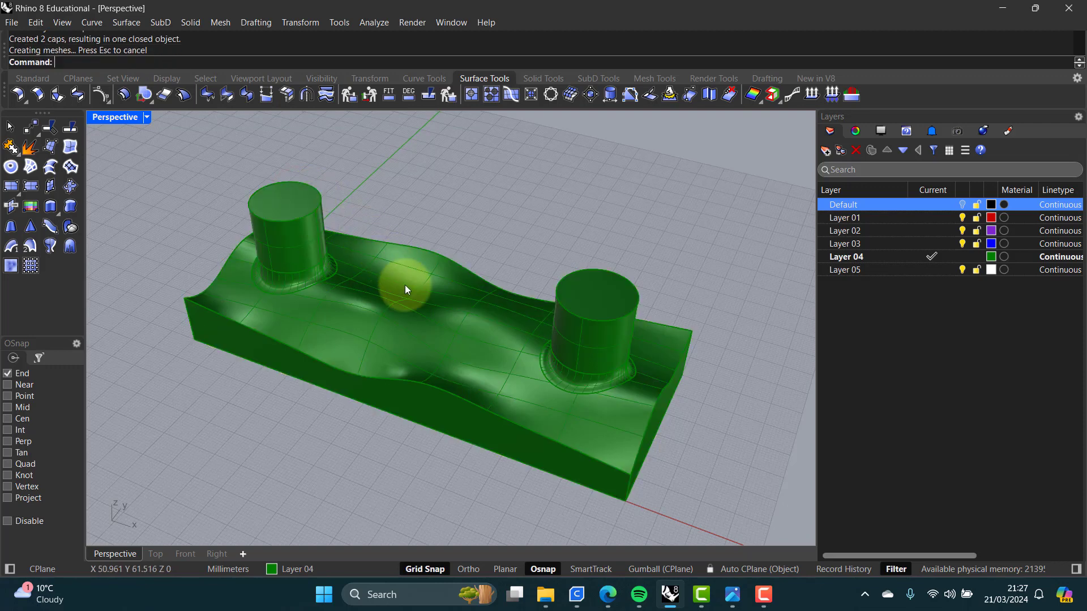
Step: Inspect the capped solid's object properties and orbit and zoom around the model
{"action": "right_click_drag", "start_coordinate": [406, 284], "coordinate": [385, 274]}
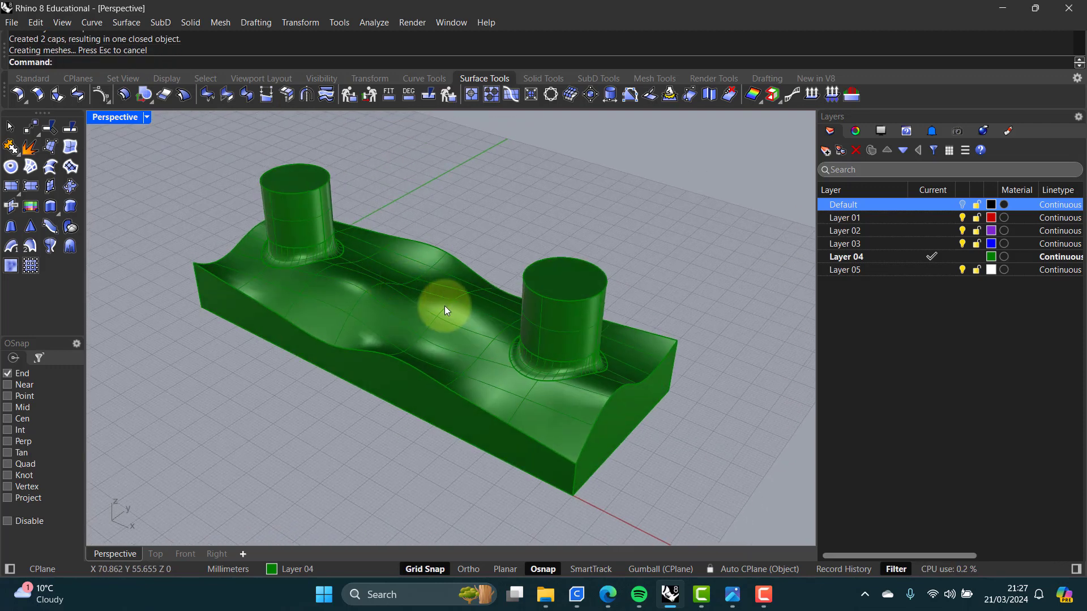
{"action": "left_click", "coordinate": [444, 305]}
{"action": "left_click", "coordinate": [856, 131]}
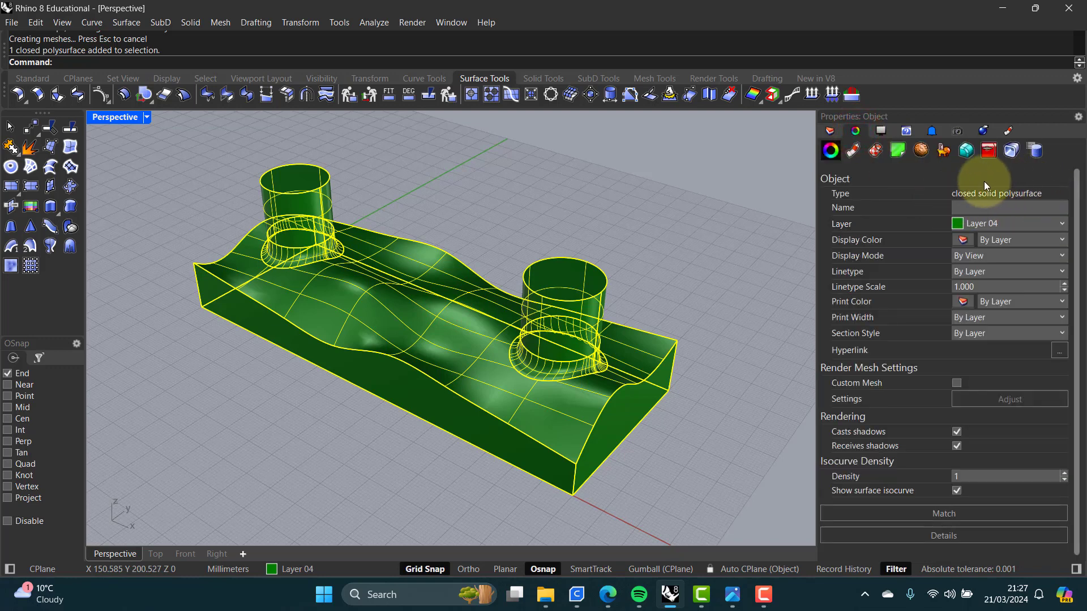
{"action": "right_click_drag", "start_coordinate": [436, 235], "coordinate": [432, 232]}
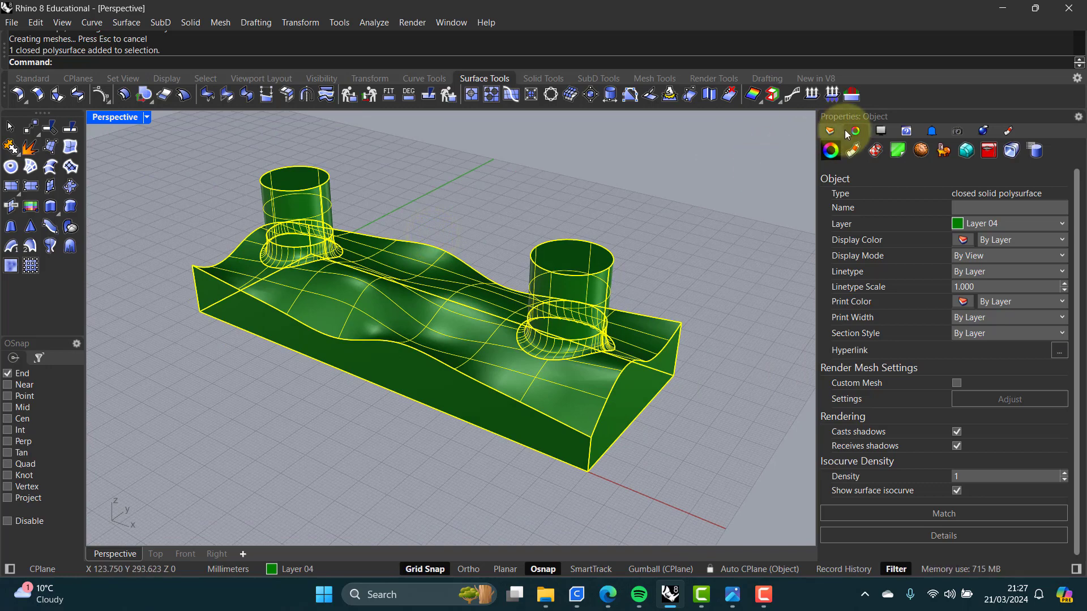
{"action": "left_click", "coordinate": [722, 202]}
{"action": "right_click_drag", "start_coordinate": [698, 186], "coordinate": [246, 194]}
{"action": "scroll", "coordinate": [526, 222], "scroll_direction": "down", "scroll_amount": 4}
{"action": "key", "text": "Caps_Lock"}
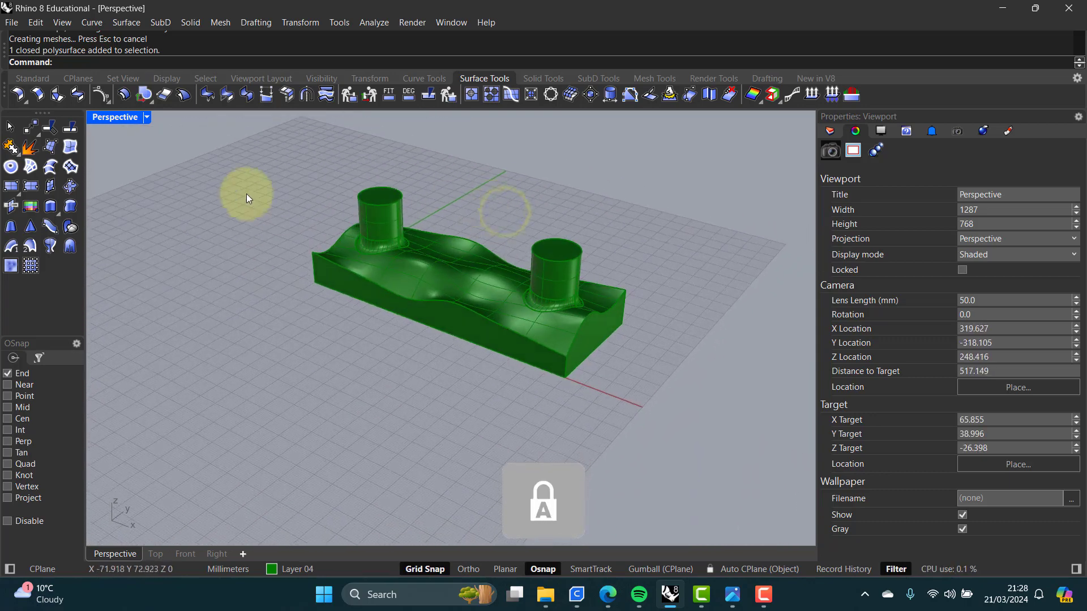
Step: Switch to the four-viewport layout, disable object snaps, and copy the closed solid about 79 mm sideways in the Right view
{"action": "double_click", "coordinate": [121, 119]}
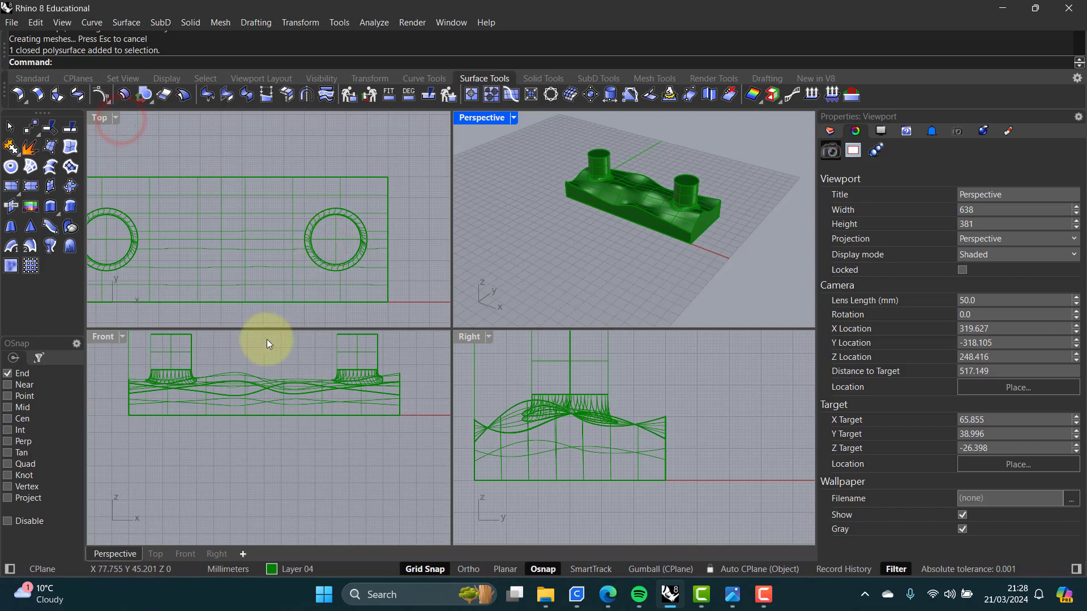
{"action": "scroll", "coordinate": [634, 425], "scroll_direction": "down", "scroll_amount": 5}
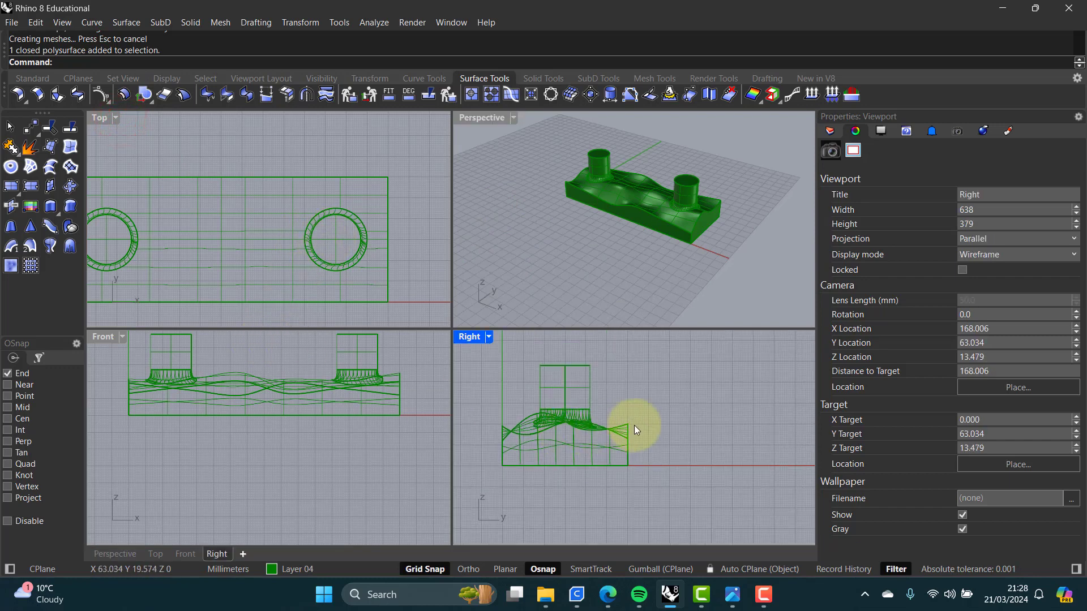
{"action": "left_click", "coordinate": [535, 427]}
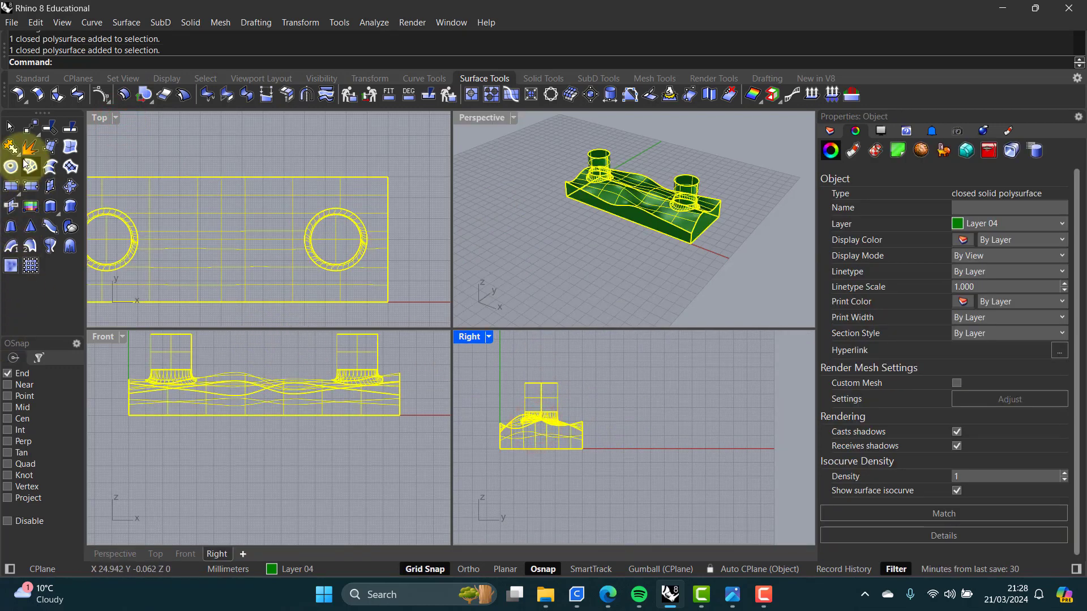
{"action": "left_click", "coordinate": [32, 78]}
{"action": "left_click", "coordinate": [50, 242]}
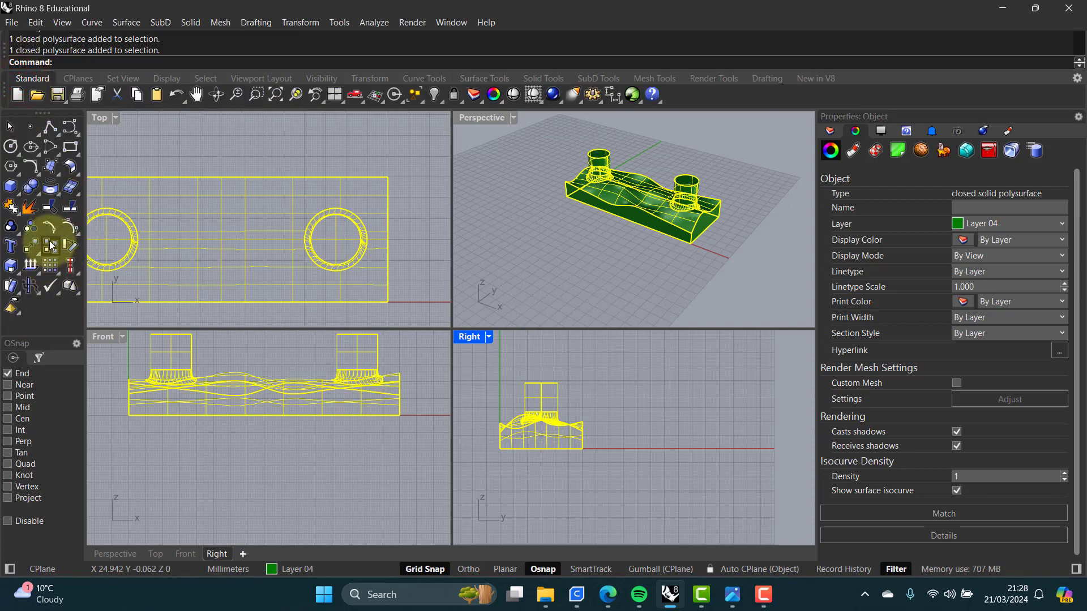
{"action": "scroll", "coordinate": [506, 473], "scroll_direction": "up", "scroll_amount": 2}
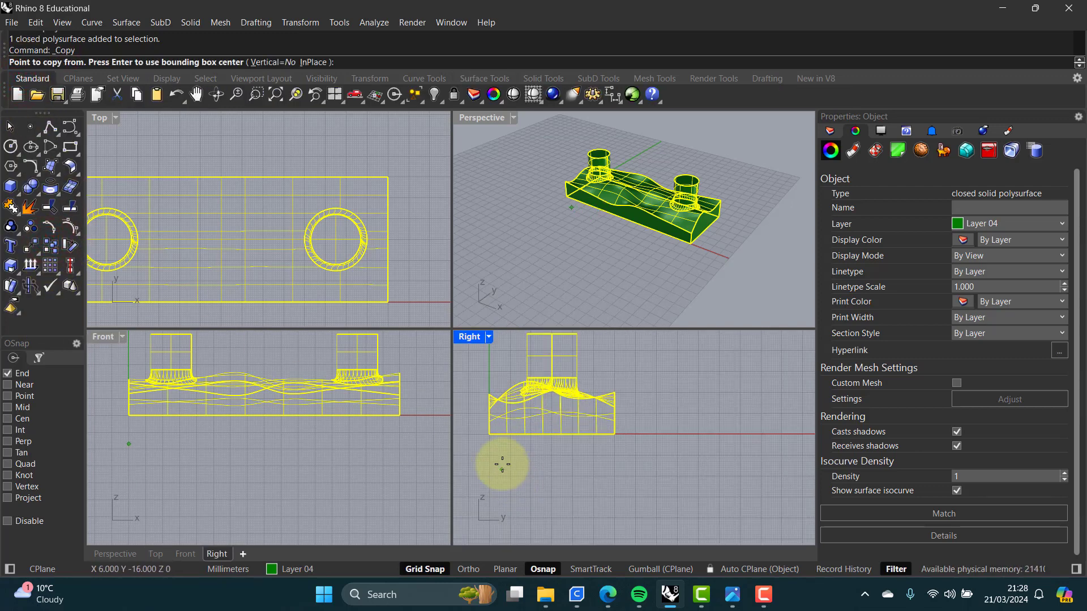
{"action": "left_click", "coordinate": [543, 569]}
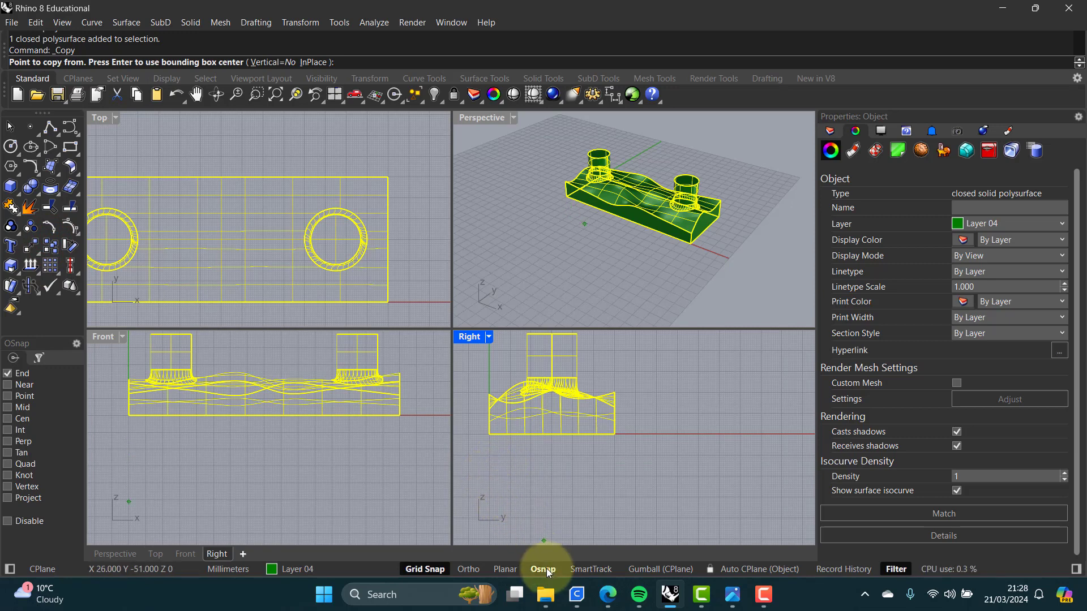
{"action": "scroll", "coordinate": [489, 454], "scroll_direction": "up", "scroll_amount": 1}
{"action": "left_click", "coordinate": [489, 456]}
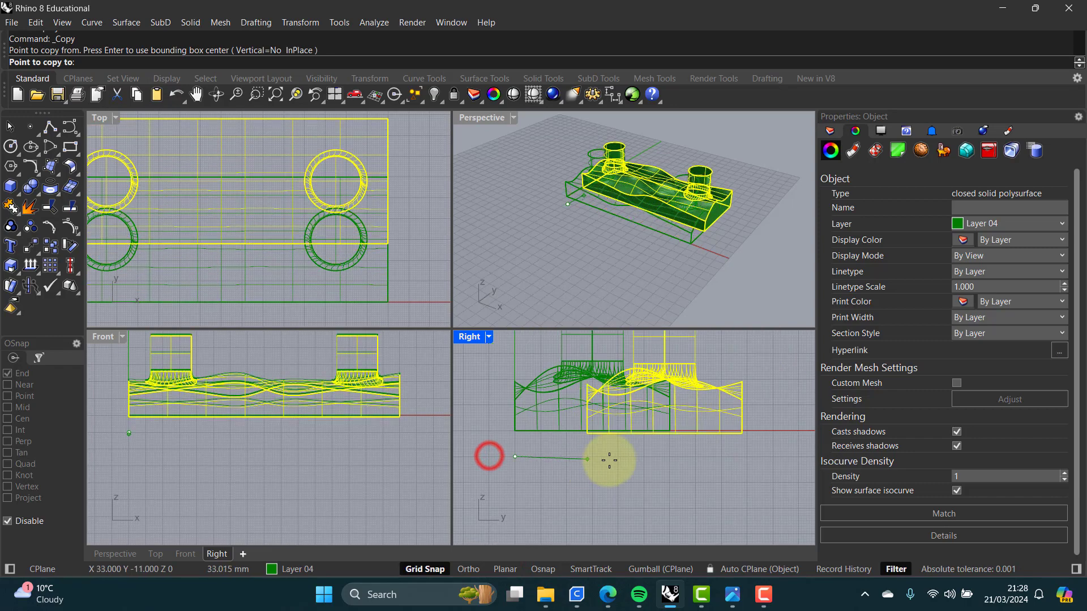
{"action": "scroll", "coordinate": [610, 461], "scroll_direction": "down", "scroll_amount": 4}
{"action": "scroll", "coordinate": [688, 458], "scroll_direction": "up", "scroll_amount": 6}
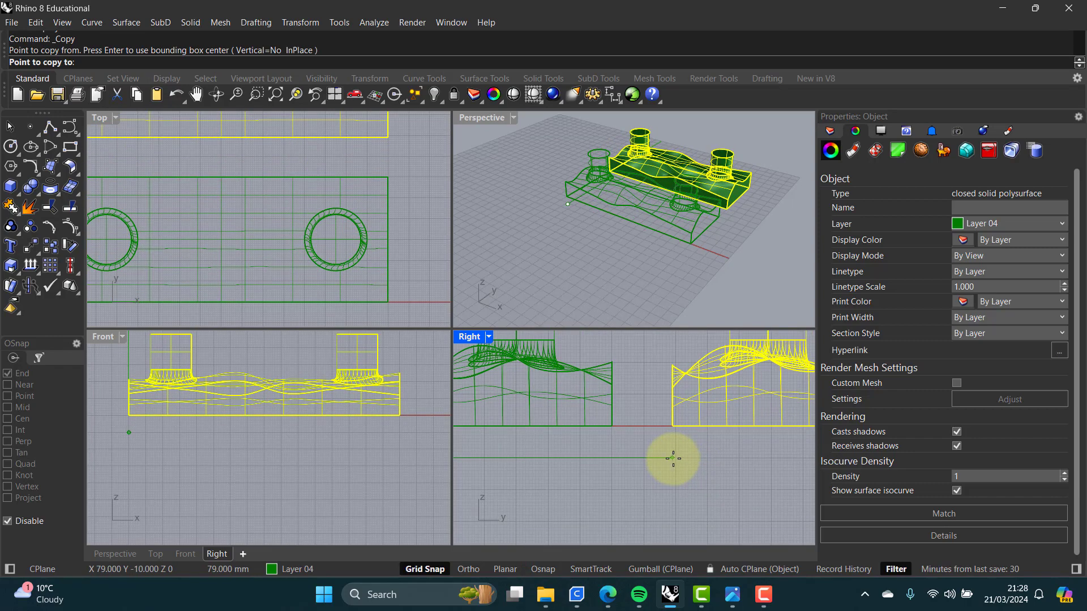
{"action": "left_click", "coordinate": [673, 458]}
{"action": "scroll", "coordinate": [676, 453], "scroll_direction": "down", "scroll_amount": 2}
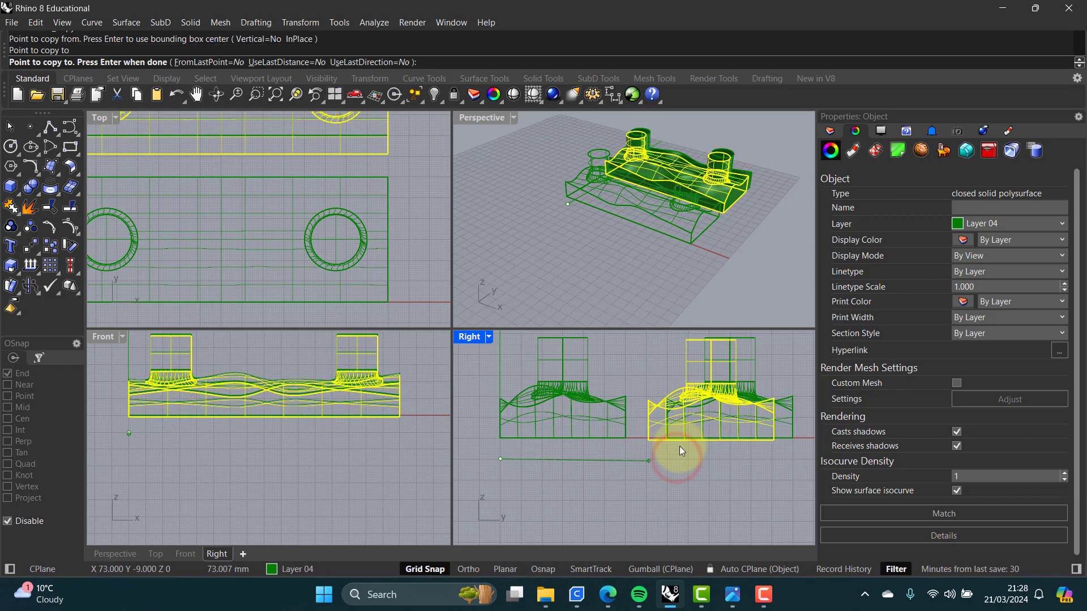
{"action": "key", "text": "Return"}
Step: Select the copy and rotate it 180 degrees about its centre in the Right view
{"action": "right_click_drag", "start_coordinate": [723, 396], "coordinate": [662, 424]}
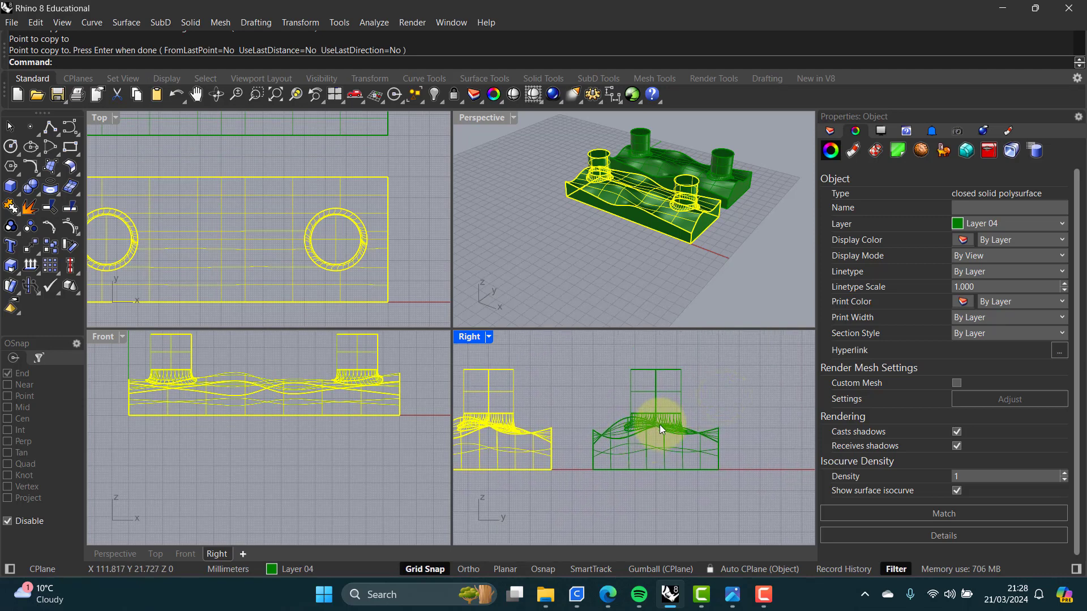
{"action": "left_click", "coordinate": [660, 425]}
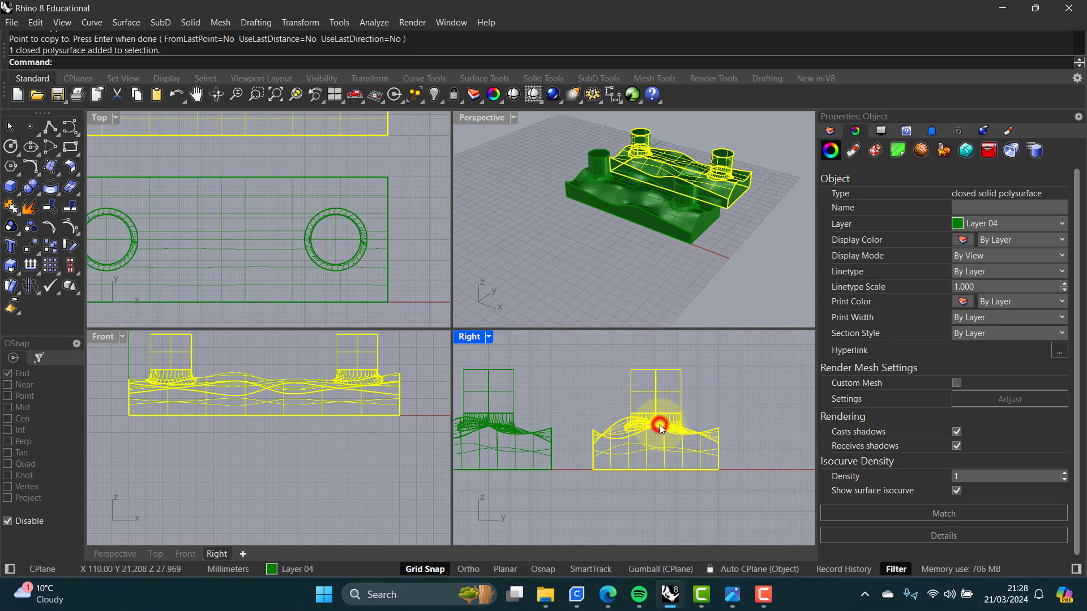
{"action": "left_click", "coordinate": [71, 246]}
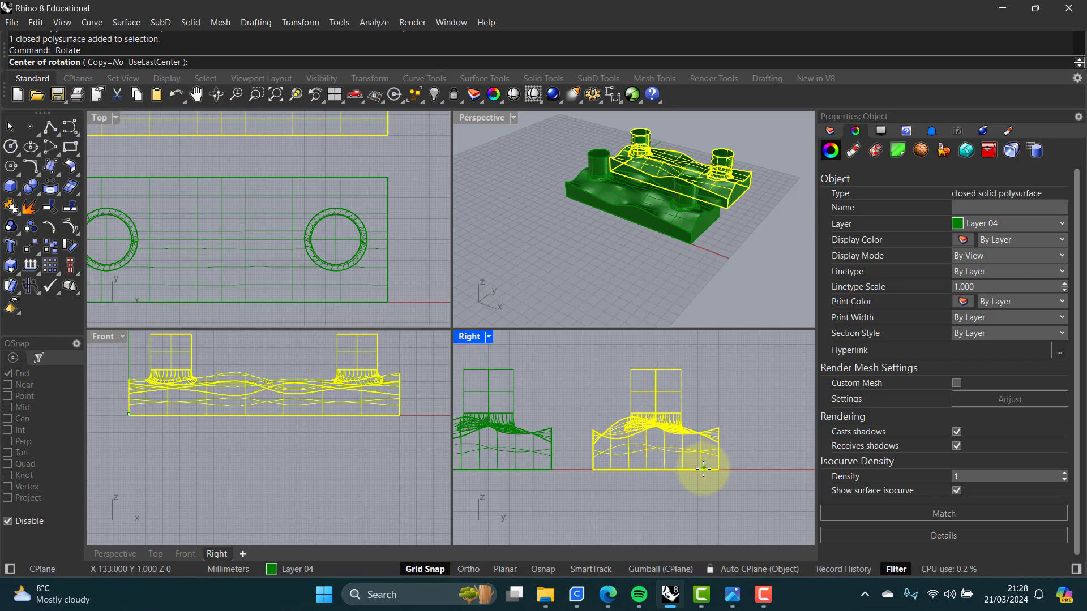
{"action": "left_click", "coordinate": [657, 435]}
{"action": "scroll", "coordinate": [654, 439], "scroll_direction": "up", "scroll_amount": 3}
{"action": "key", "text": "Escape"}
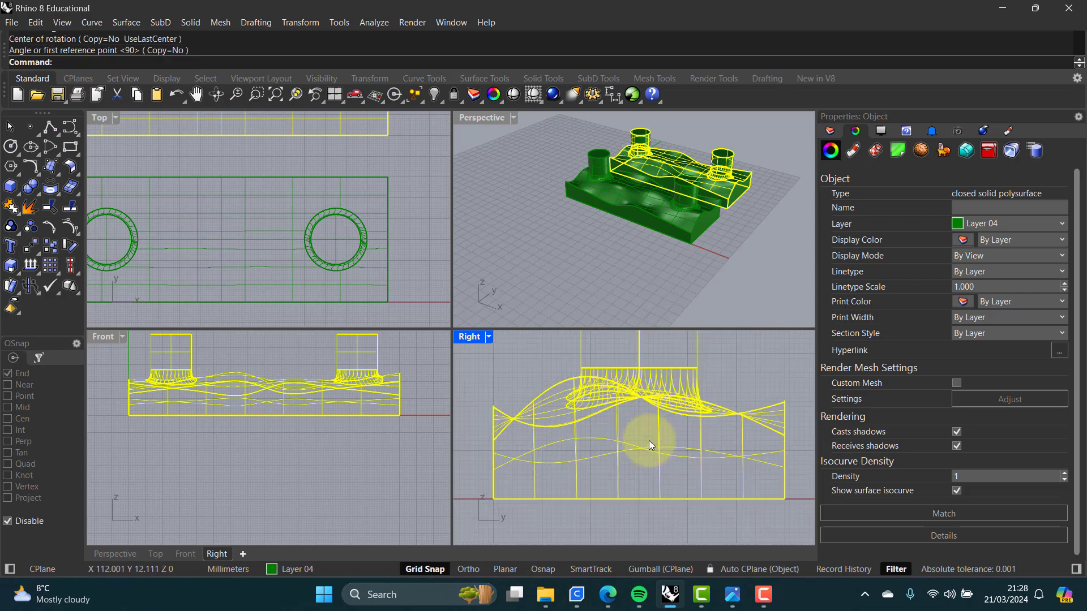
{"action": "right_click", "coordinate": [640, 417]}
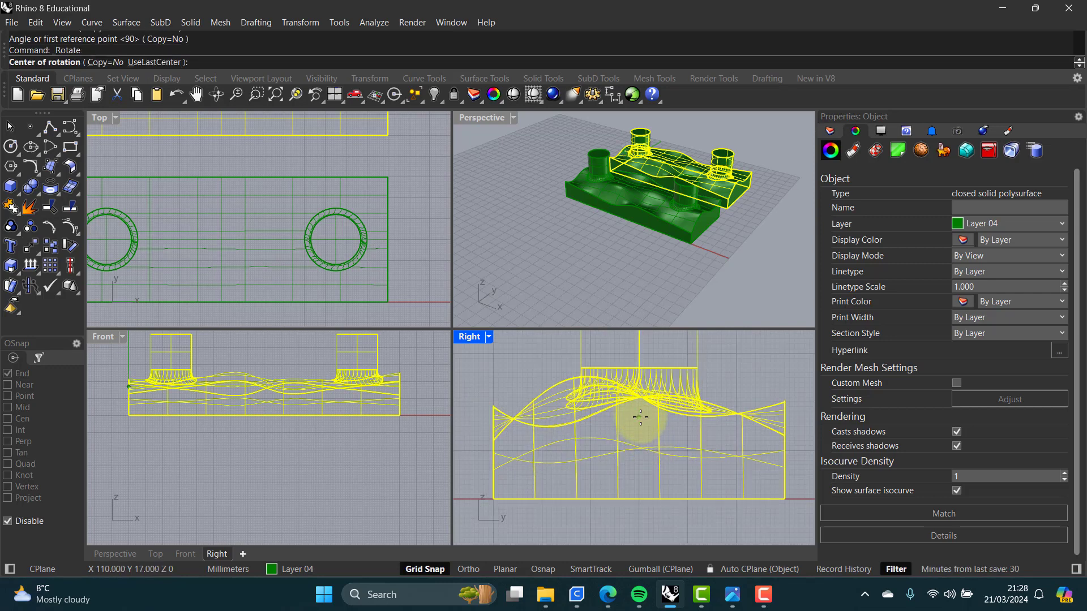
{"action": "left_click", "coordinate": [638, 417]}
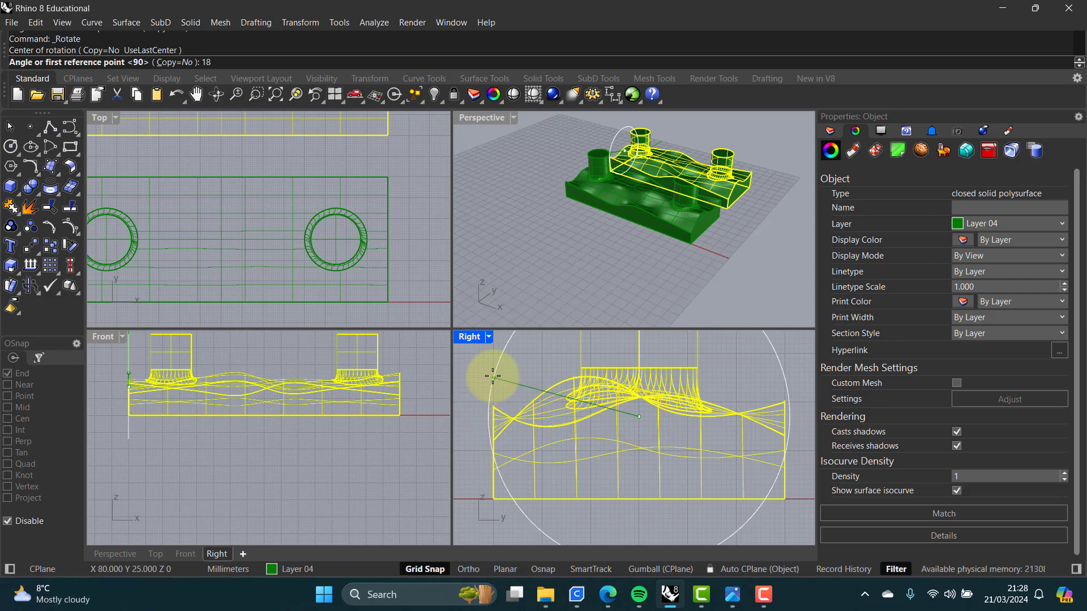
{"action": "key", "text": "Return"}
Step: Move the flipped copy straight up so it sits above the original solid
{"action": "scroll", "coordinate": [493, 376], "scroll_direction": "down", "scroll_amount": 4}
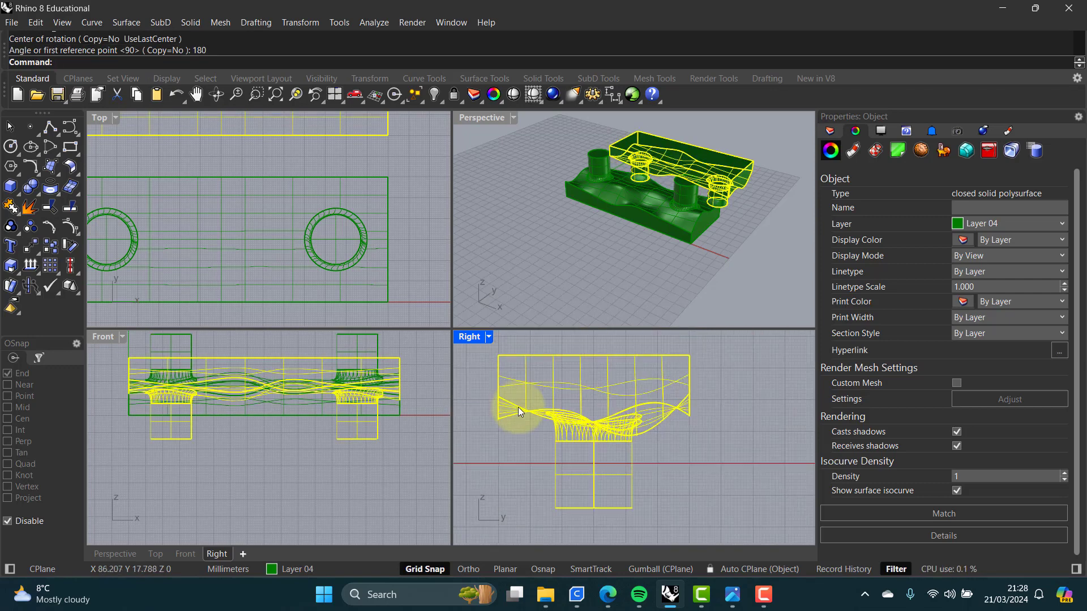
{"action": "right_click_drag", "start_coordinate": [535, 421], "coordinate": [542, 393]}
{"action": "scroll", "coordinate": [614, 488], "scroll_direction": "up", "scroll_amount": 5}
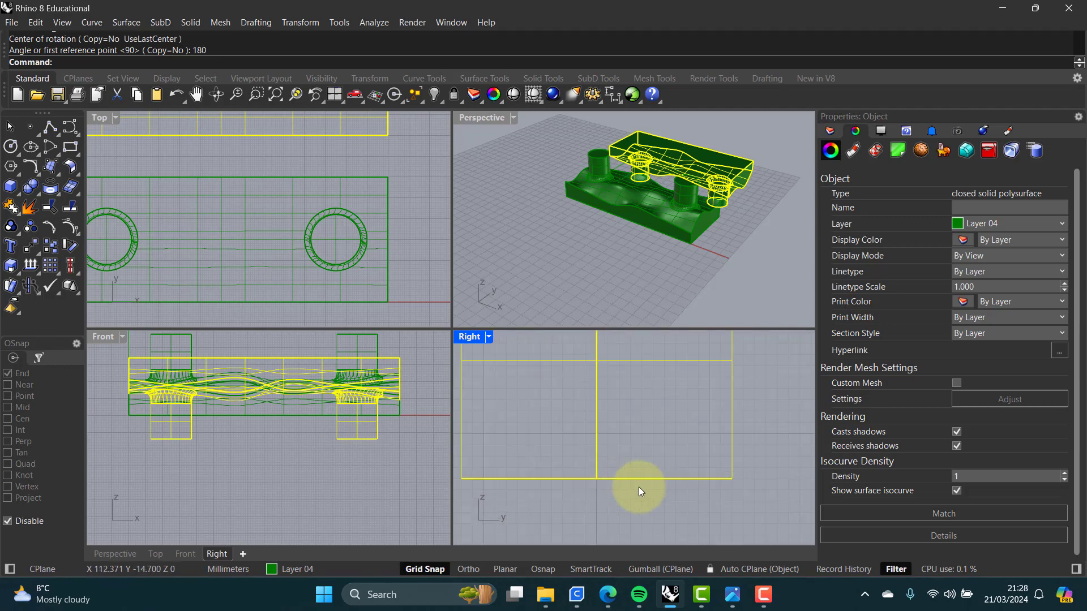
{"action": "scroll", "coordinate": [663, 485], "scroll_direction": "down", "scroll_amount": 4}
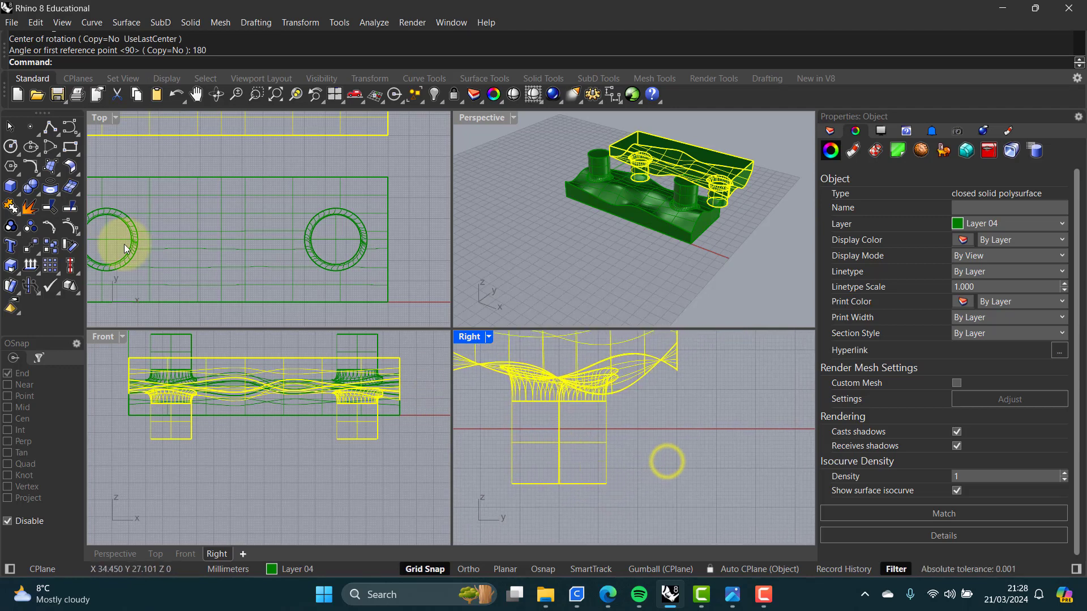
{"action": "left_click", "coordinate": [52, 248]}
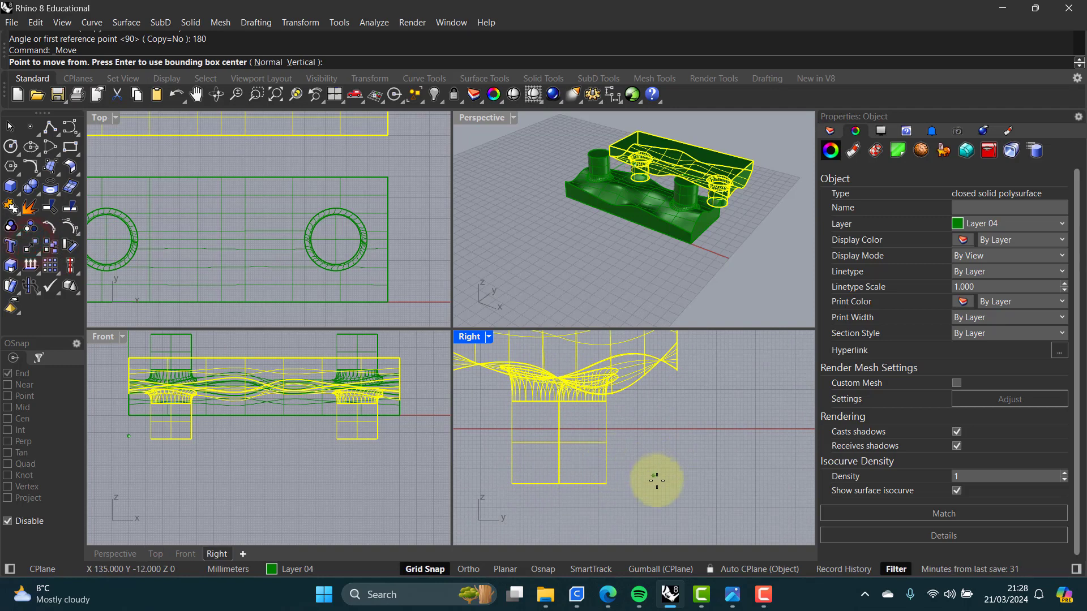
{"action": "scroll", "coordinate": [632, 485], "scroll_direction": "up", "scroll_amount": 4}
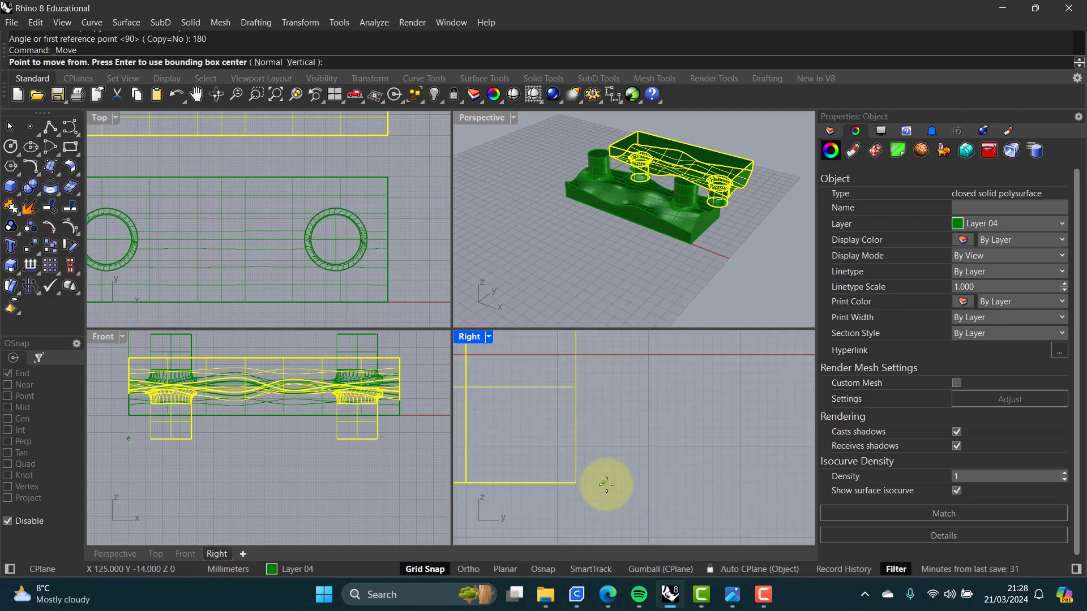
{"action": "left_click", "coordinate": [603, 484]}
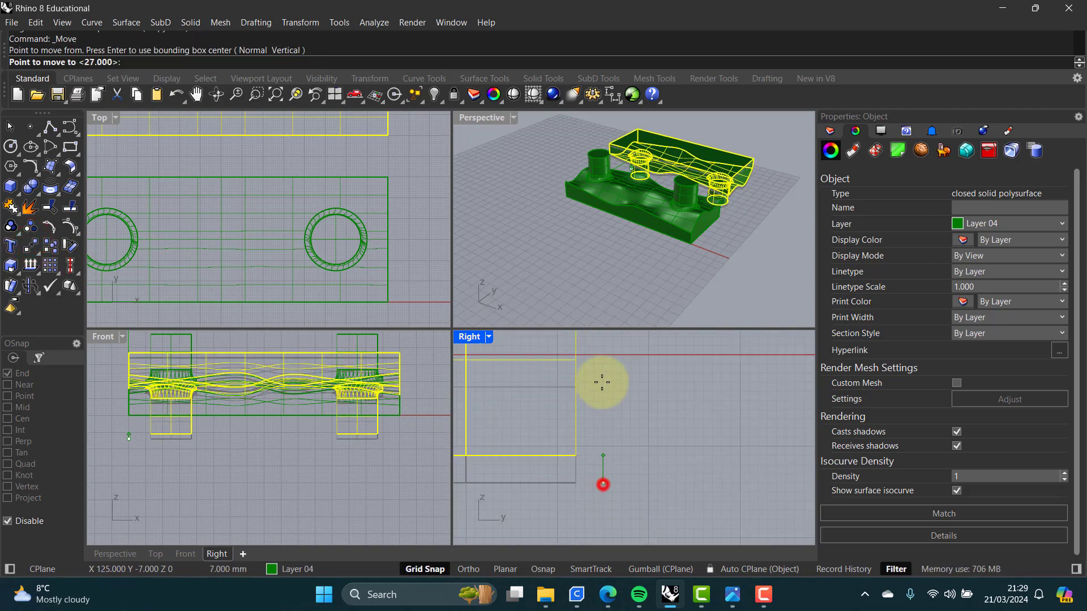
{"action": "left_click", "coordinate": [602, 356]}
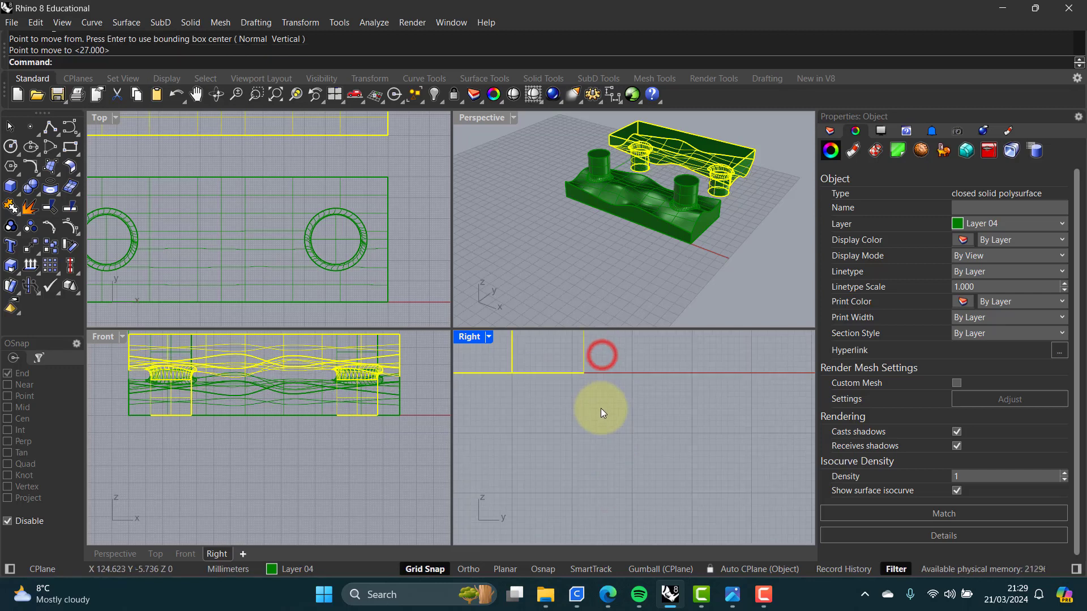
Step: Select the flipped copy in the perspective view and move it to Layer 03
{"action": "scroll", "coordinate": [600, 408], "scroll_direction": "down", "scroll_amount": 5}
{"action": "right_click_drag", "start_coordinate": [577, 395], "coordinate": [624, 426]}
{"action": "right_click_drag", "start_coordinate": [567, 410], "coordinate": [668, 461]}
{"action": "right_click_drag", "start_coordinate": [642, 215], "coordinate": [569, 205], "text": "shift"}
{"action": "left_click", "coordinate": [508, 158]}
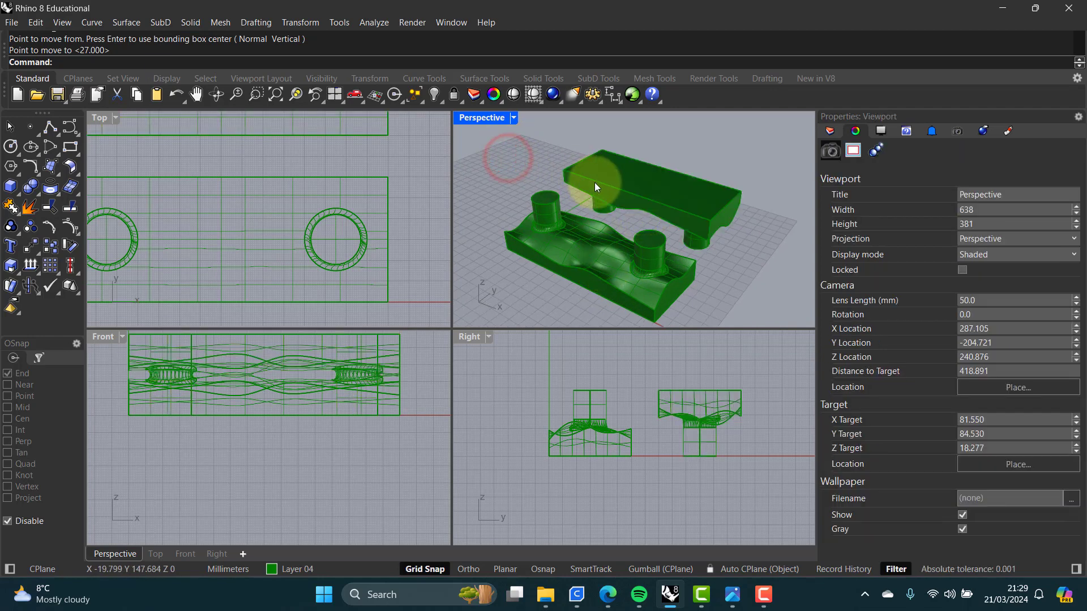
{"action": "left_click", "coordinate": [624, 185]}
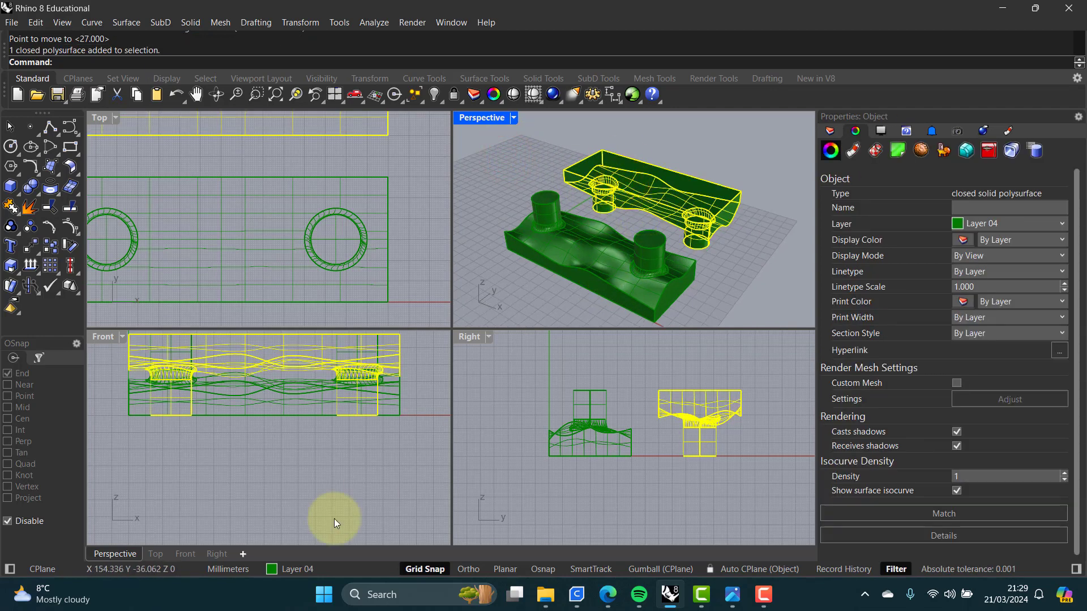
{"action": "left_click", "coordinate": [346, 574]}
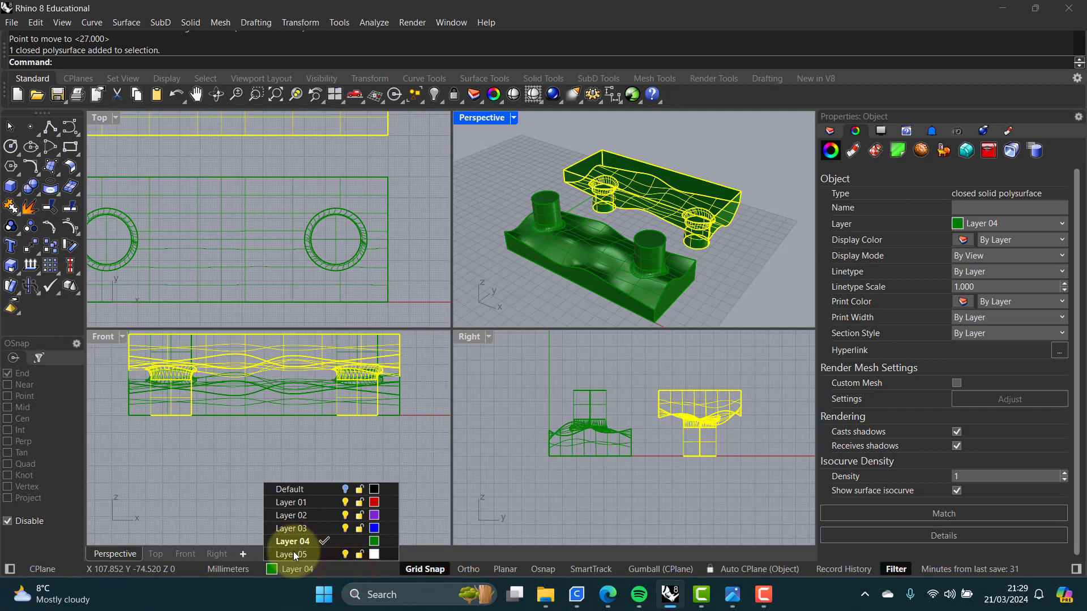
{"action": "left_click", "coordinate": [287, 528]}
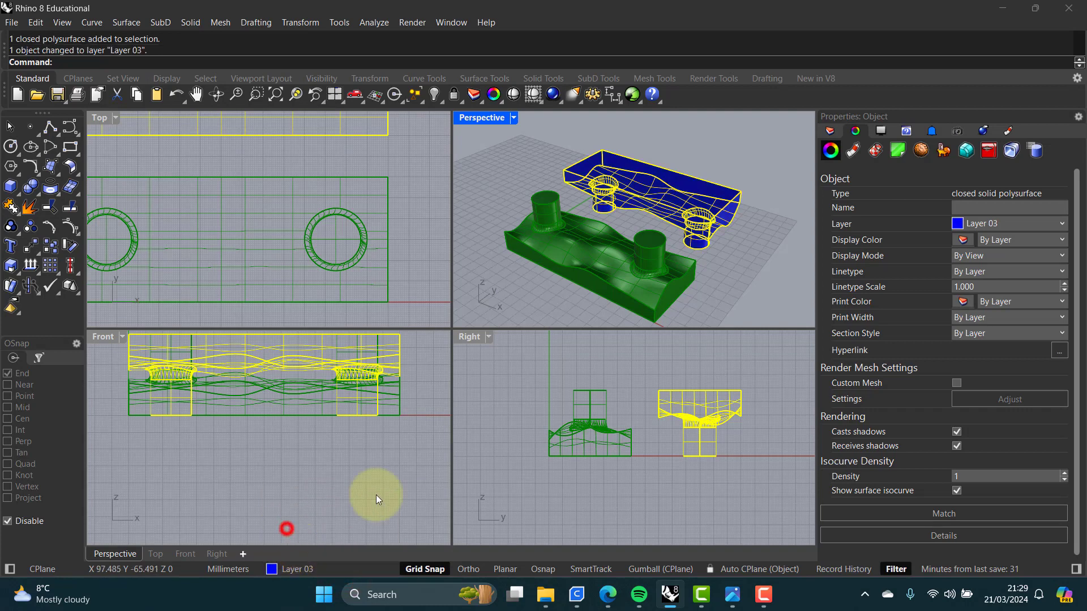
Step: Maximize the perspective view, open Layer 03's material and choose to import from the material library
{"action": "left_click", "coordinate": [503, 297]}
{"action": "right_click_drag", "start_coordinate": [577, 256], "coordinate": [579, 239]}
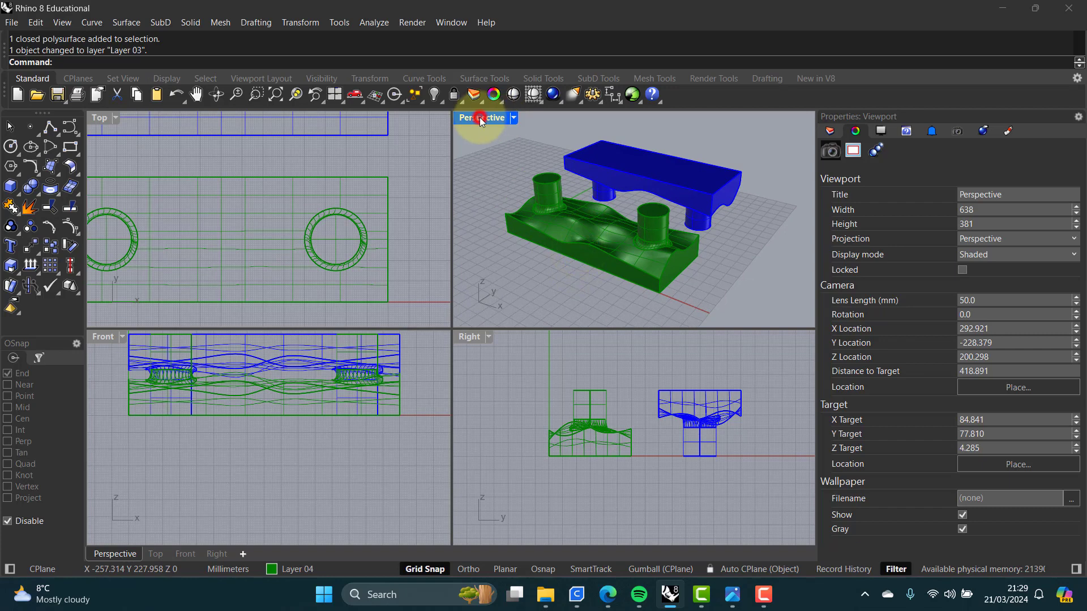
{"action": "double_click", "coordinate": [480, 117]}
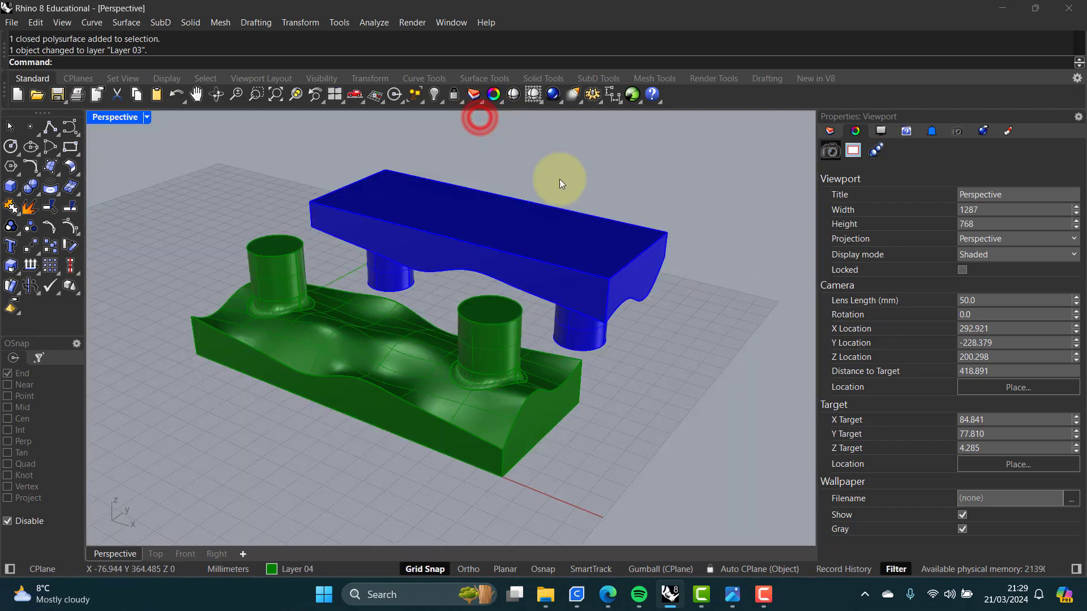
{"action": "left_click", "coordinate": [829, 131]}
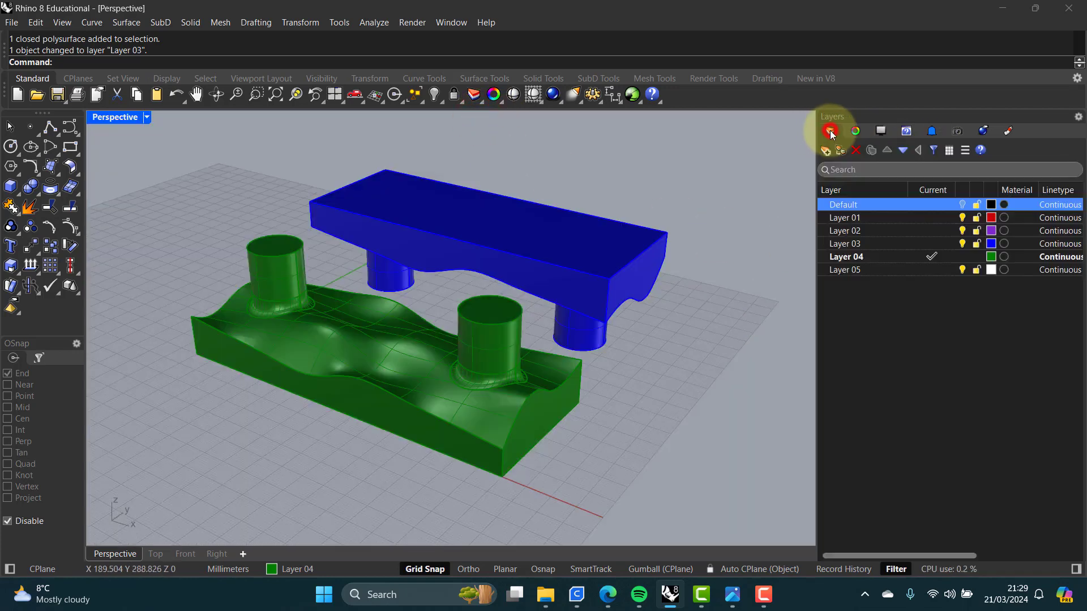
{"action": "left_click", "coordinate": [1004, 244]}
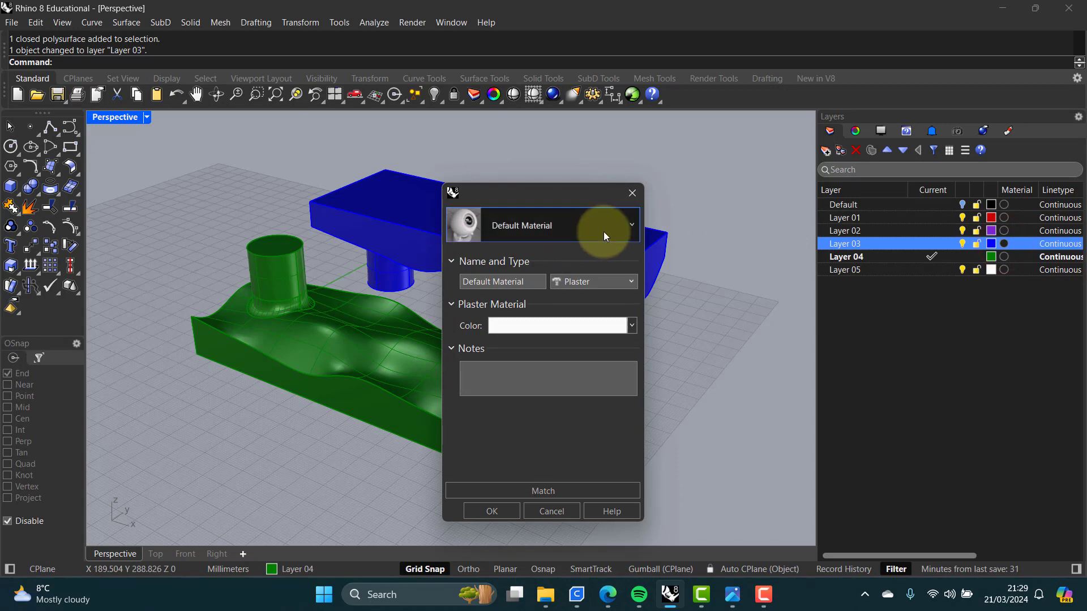
{"action": "left_click", "coordinate": [603, 233]}
{"action": "left_click", "coordinate": [455, 273]}
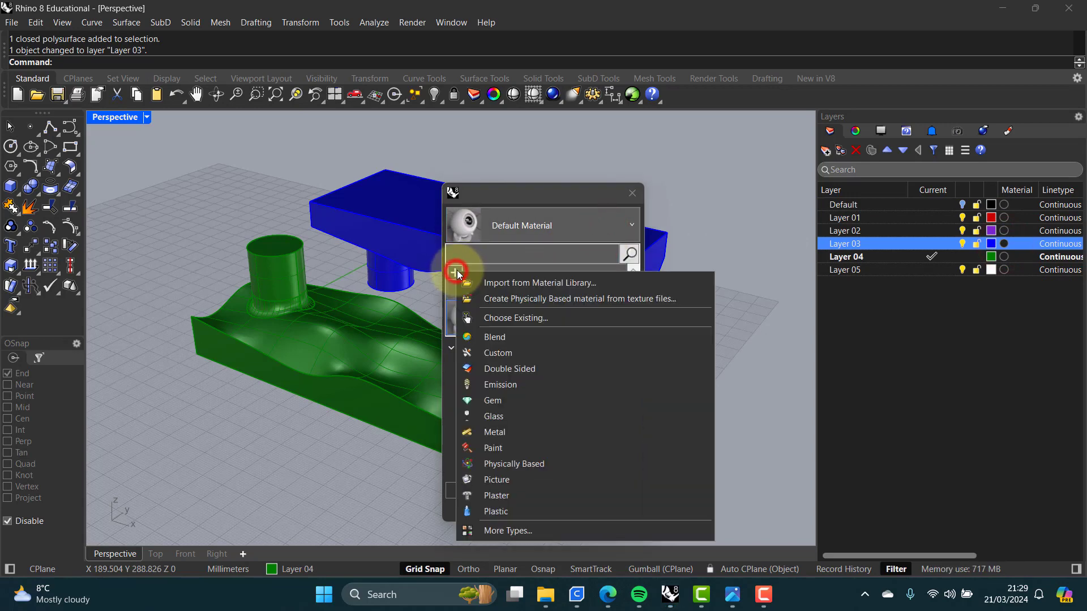
{"action": "left_click", "coordinate": [512, 282]}
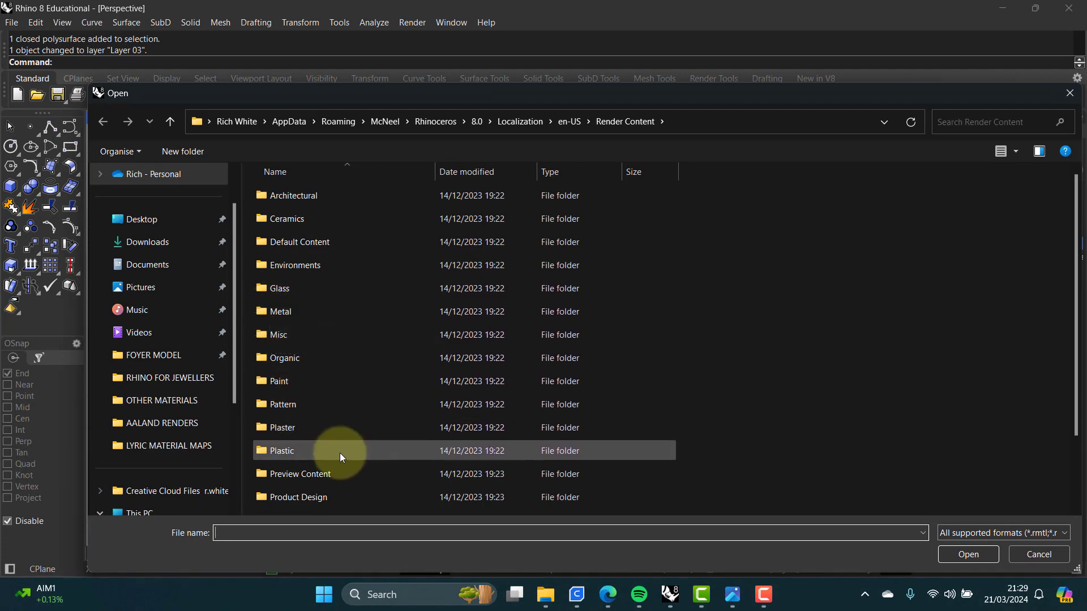
Step: Import the Elm red polished material from the library's Wood folder and apply it to Layer 03
{"action": "scroll", "coordinate": [340, 453], "scroll_direction": "down", "scroll_amount": 2}
{"action": "double_click", "coordinate": [274, 484]}
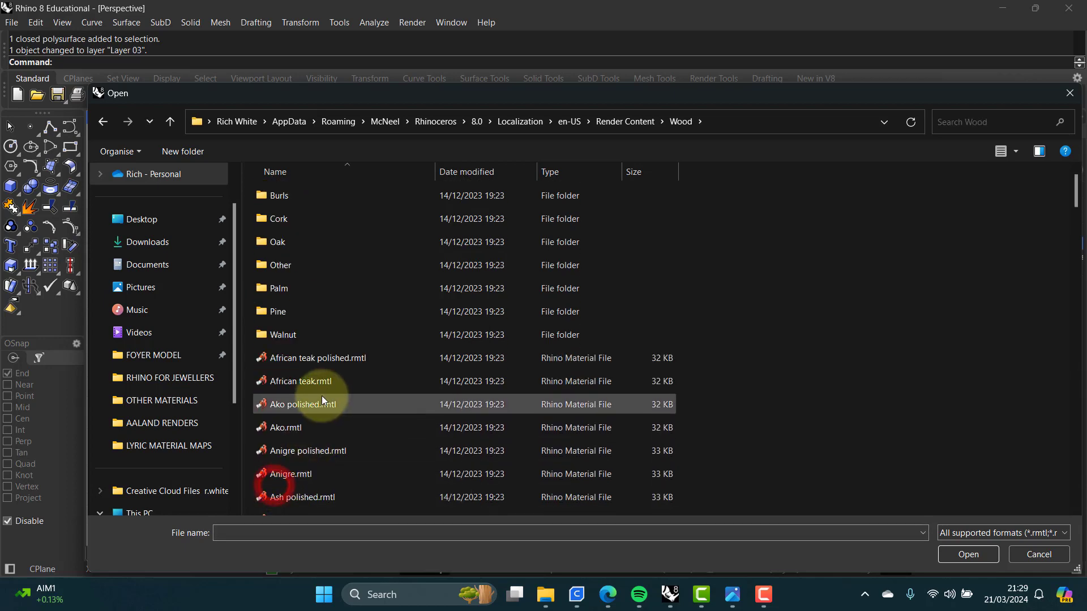
{"action": "scroll", "coordinate": [322, 400], "scroll_direction": "down", "scroll_amount": 5}
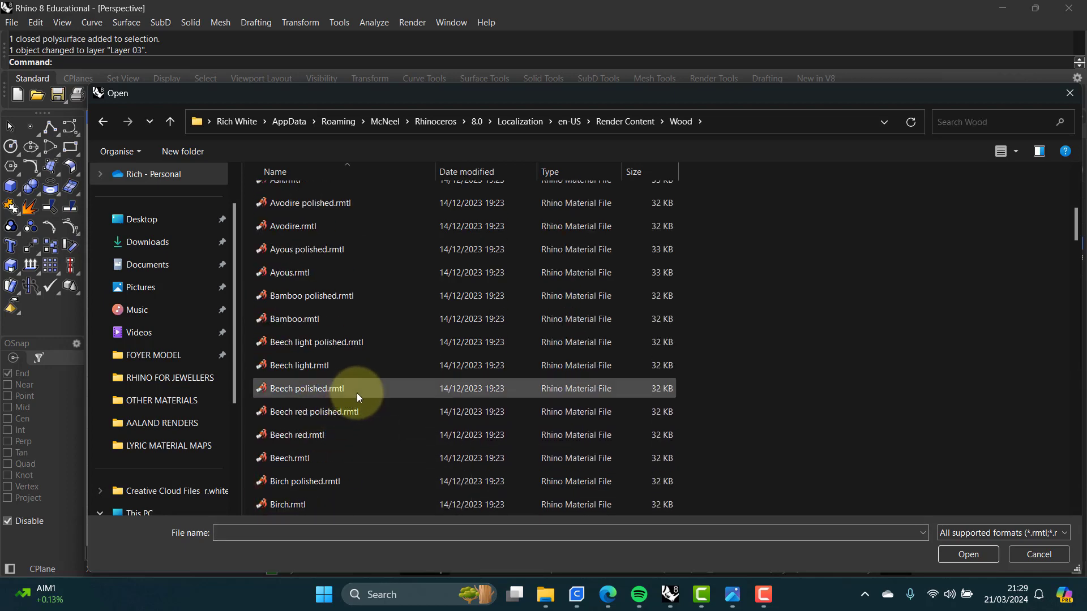
{"action": "scroll", "coordinate": [358, 395], "scroll_direction": "down", "scroll_amount": 8}
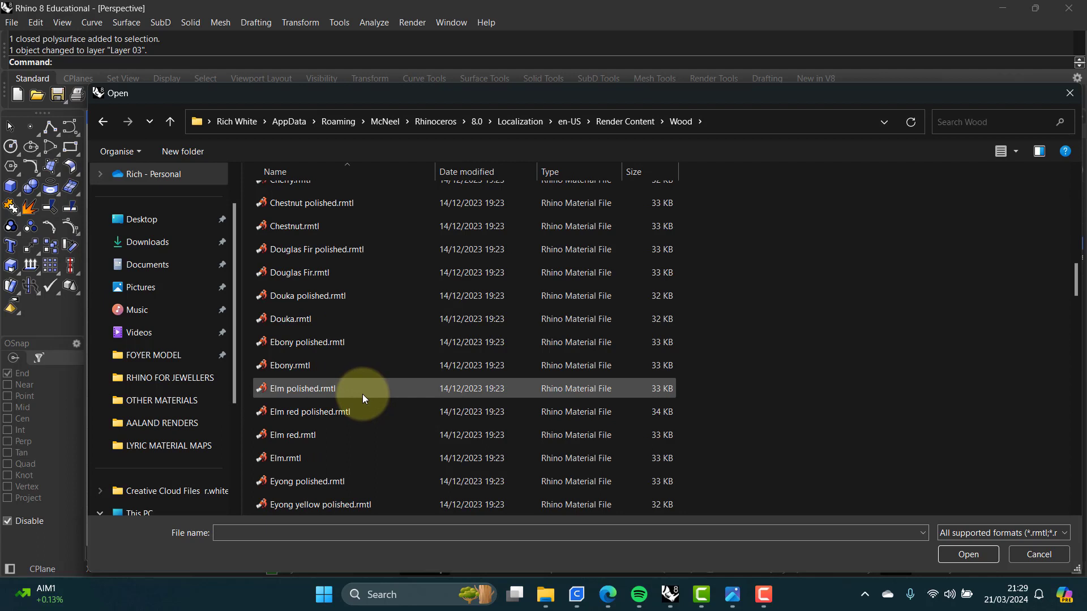
{"action": "double_click", "coordinate": [293, 413]}
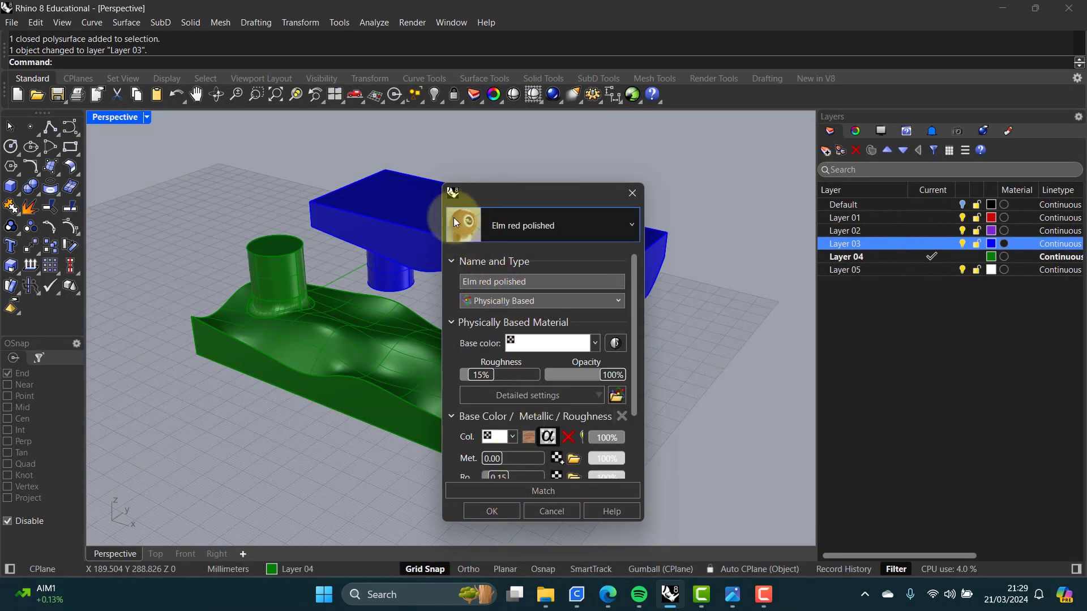
{"action": "left_click", "coordinate": [501, 509]}
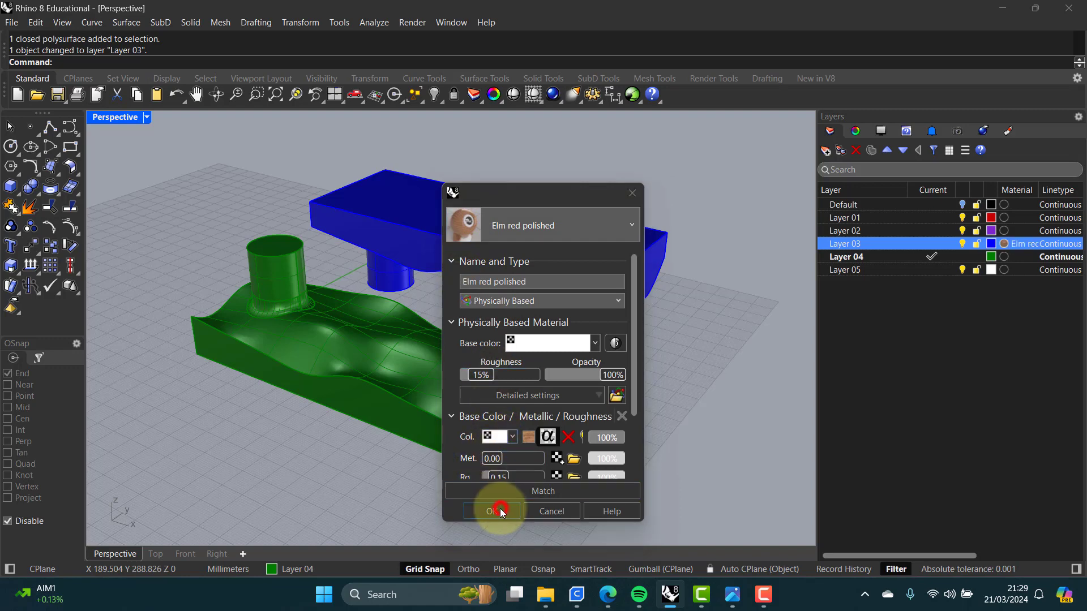
Step: Switch the perspective view to Rendered display and orbit around the two parts
{"action": "middle_click", "coordinate": [192, 219]}
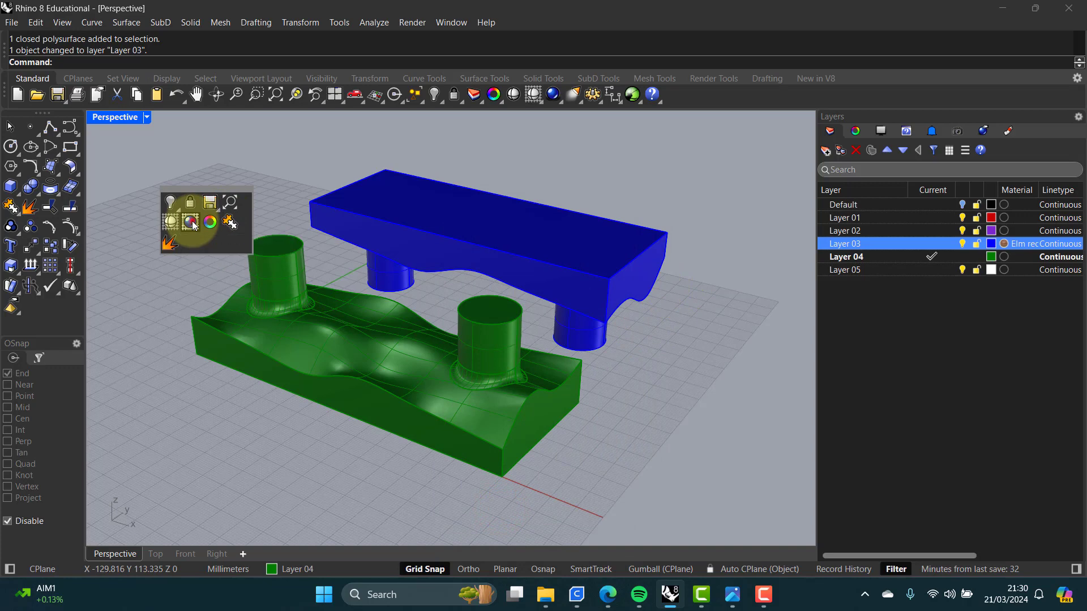
{"action": "left_click", "coordinate": [193, 225]}
{"action": "right_click_drag", "start_coordinate": [630, 419], "coordinate": [569, 343]}
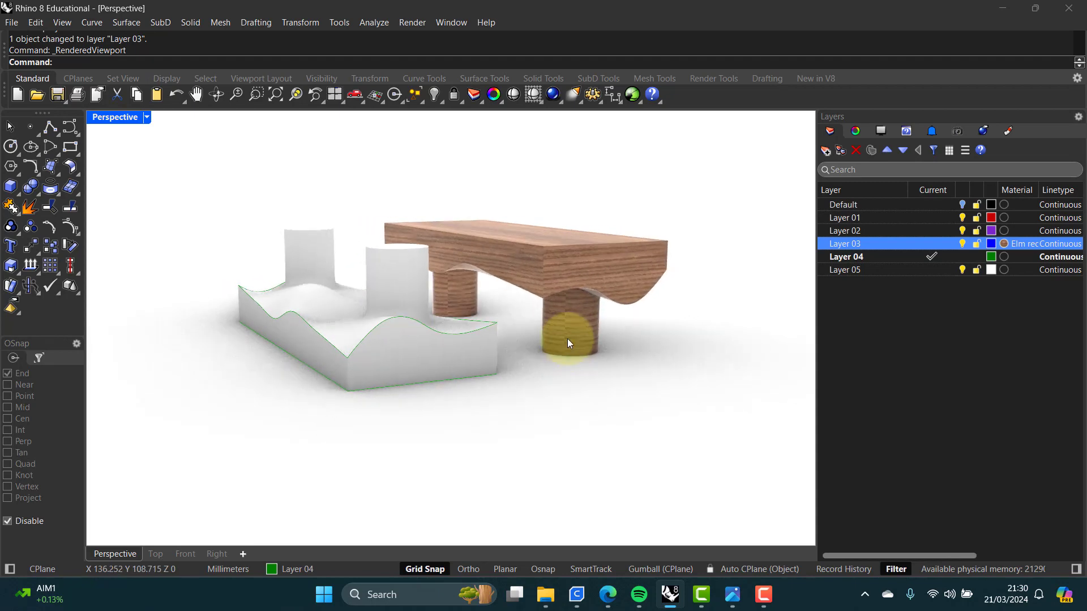
{"action": "mouse_move", "coordinate": [434, 329]}
{"action": "right_mouse_down"}
{"action": "mouse_move", "coordinate": [495, 349]}
{"action": "mouse_move", "coordinate": [490, 337]}
{"action": "mouse_move", "coordinate": [494, 364]}
{"action": "mouse_move", "coordinate": [376, 311]}
{"action": "mouse_move", "coordinate": [311, 300]}
{"action": "mouse_move", "coordinate": [444, 322]}
{"action": "mouse_move", "coordinate": [509, 358]}
{"action": "mouse_move", "coordinate": [493, 359]}
{"action": "mouse_move", "coordinate": [500, 420]}
{"action": "mouse_move", "coordinate": [491, 422]}
{"action": "right_mouse_up"}
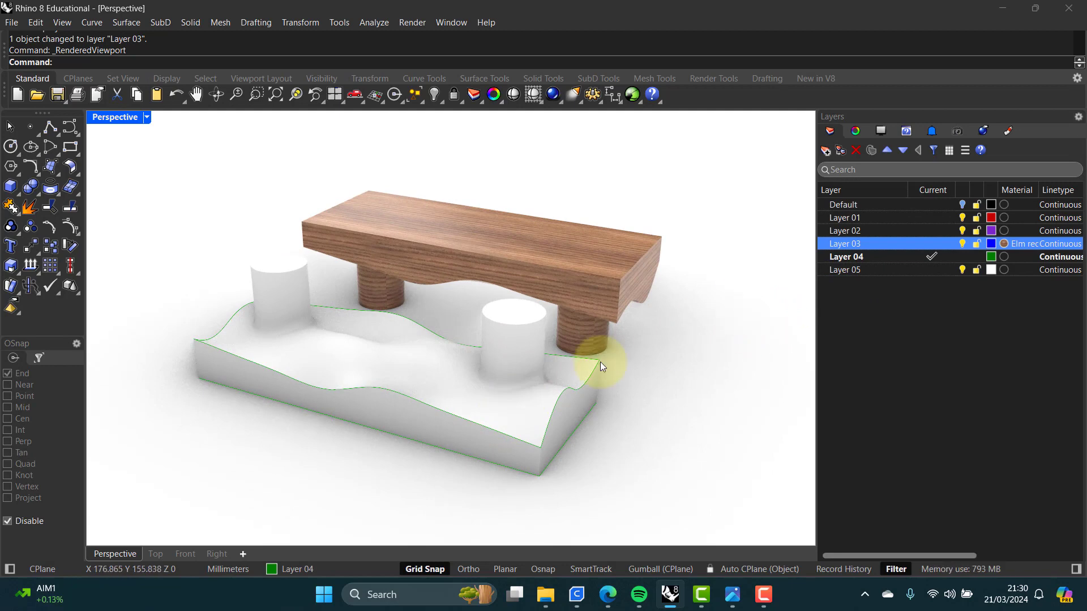
Step: Select the lower solid and move it to Layer 01
{"action": "left_click", "coordinate": [443, 392]}
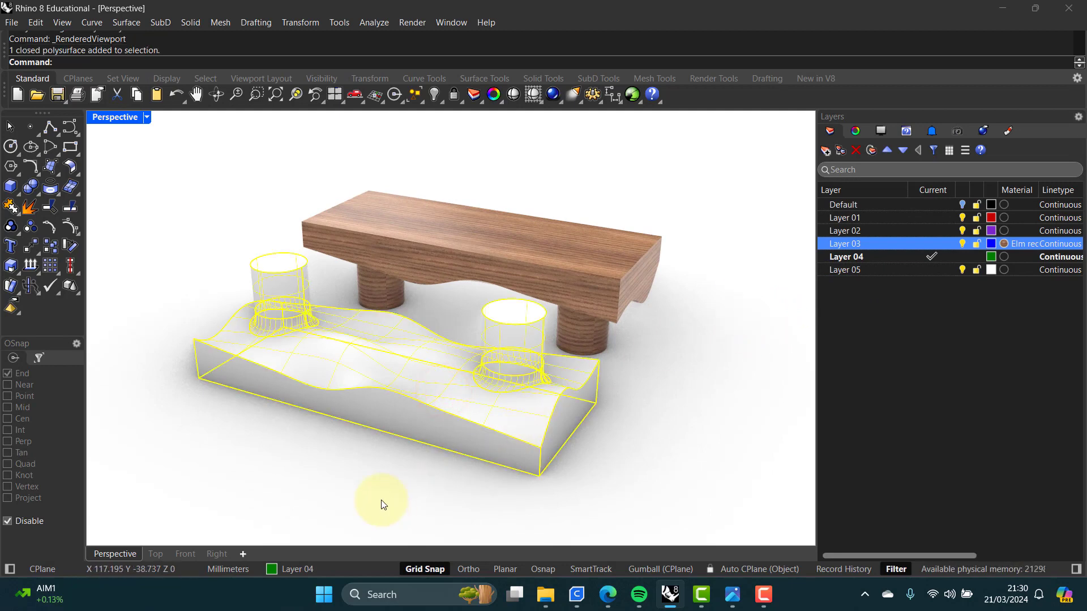
{"action": "left_click", "coordinate": [343, 568]}
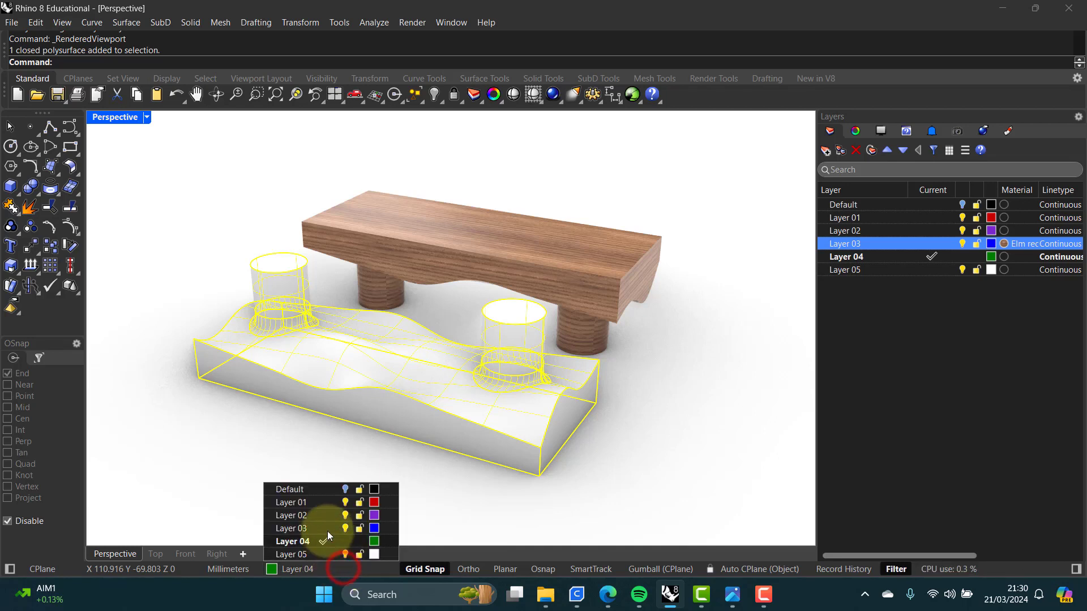
{"action": "left_click", "coordinate": [293, 504]}
{"action": "left_click", "coordinate": [631, 497]}
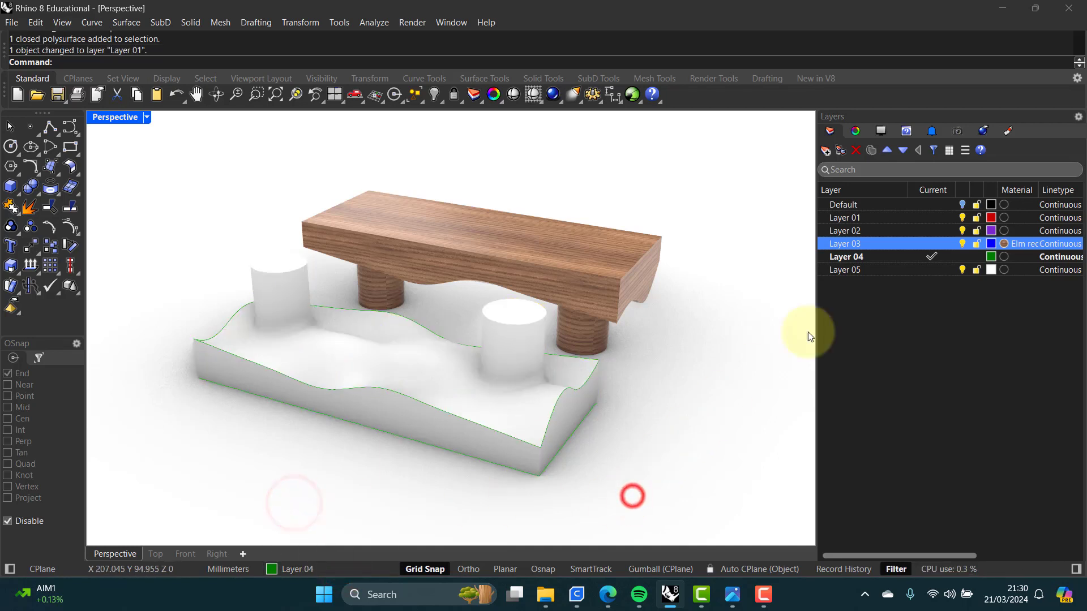
Step: Make Layer 01 the current layer and turn off Layer 04
{"action": "left_click", "coordinate": [436, 396]}
{"action": "left_click", "coordinate": [745, 322]}
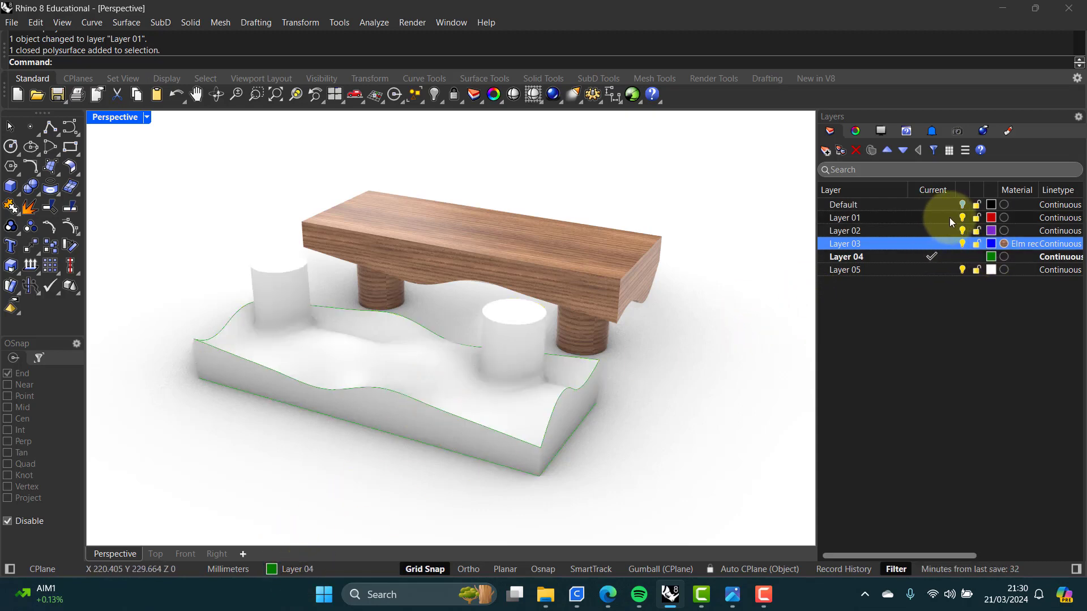
{"action": "left_click", "coordinate": [932, 219]}
{"action": "left_click", "coordinate": [962, 257]}
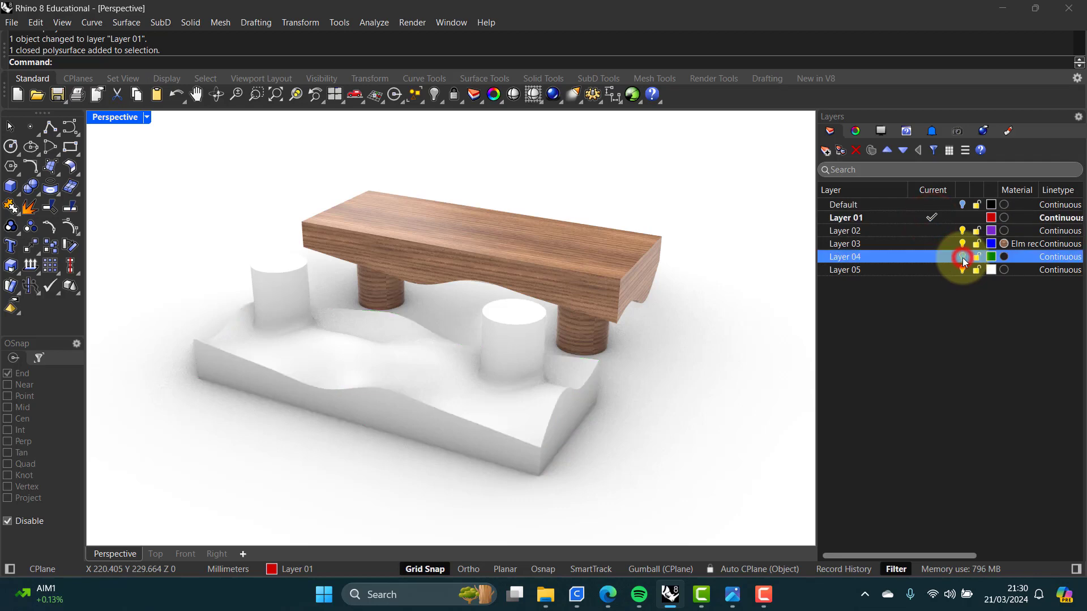
{"action": "right_click_drag", "start_coordinate": [423, 366], "coordinate": [466, 320]}
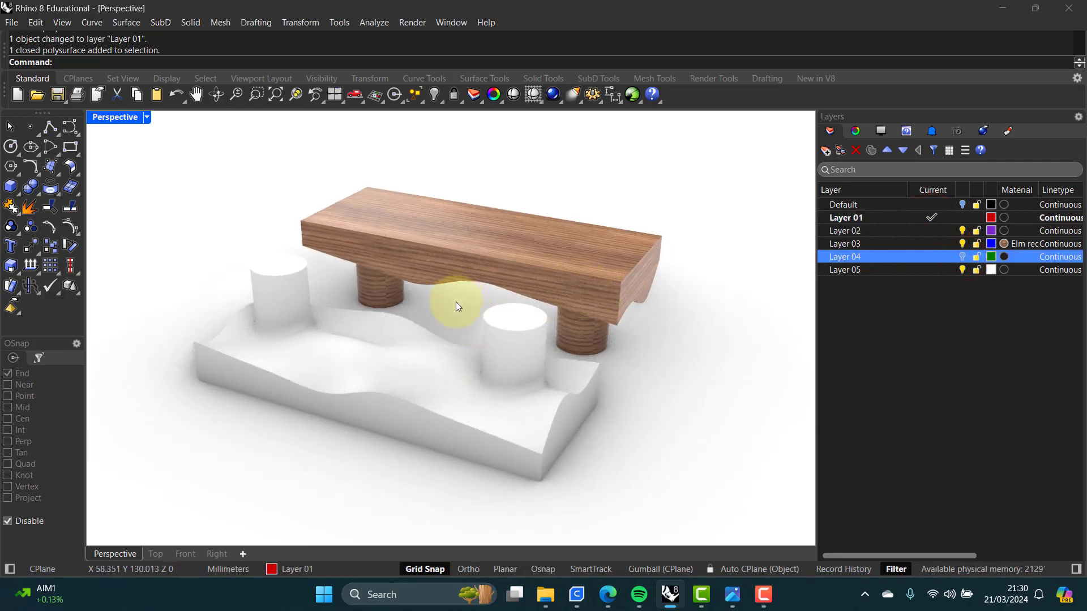
Step: Give Layer 04 a new Plastic material with colour #D65858 and clarity set to 100%
{"action": "left_click", "coordinate": [1005, 255]}
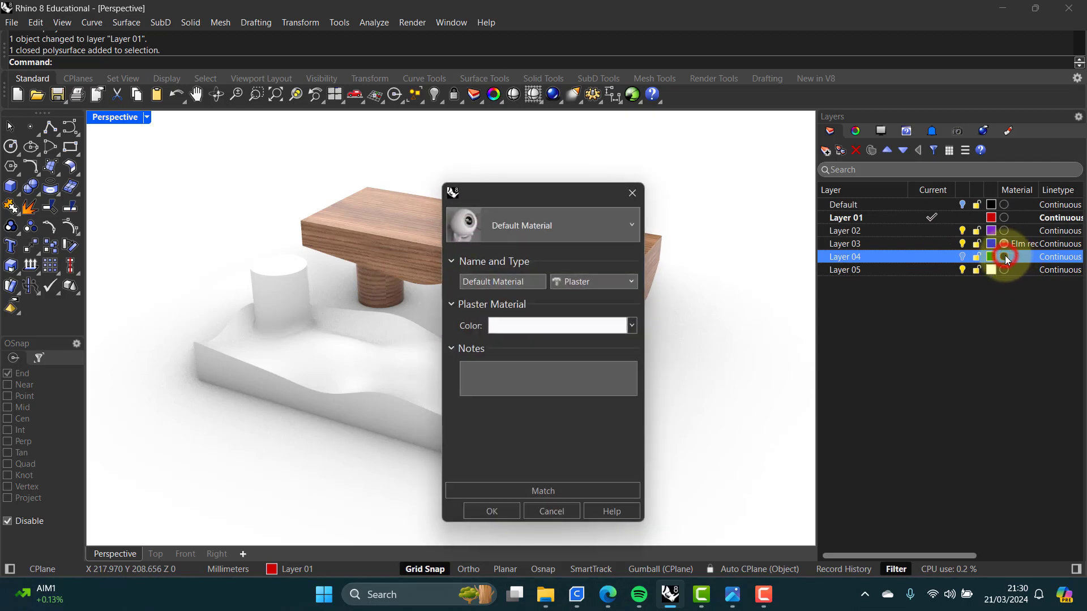
{"action": "left_click", "coordinate": [632, 226]}
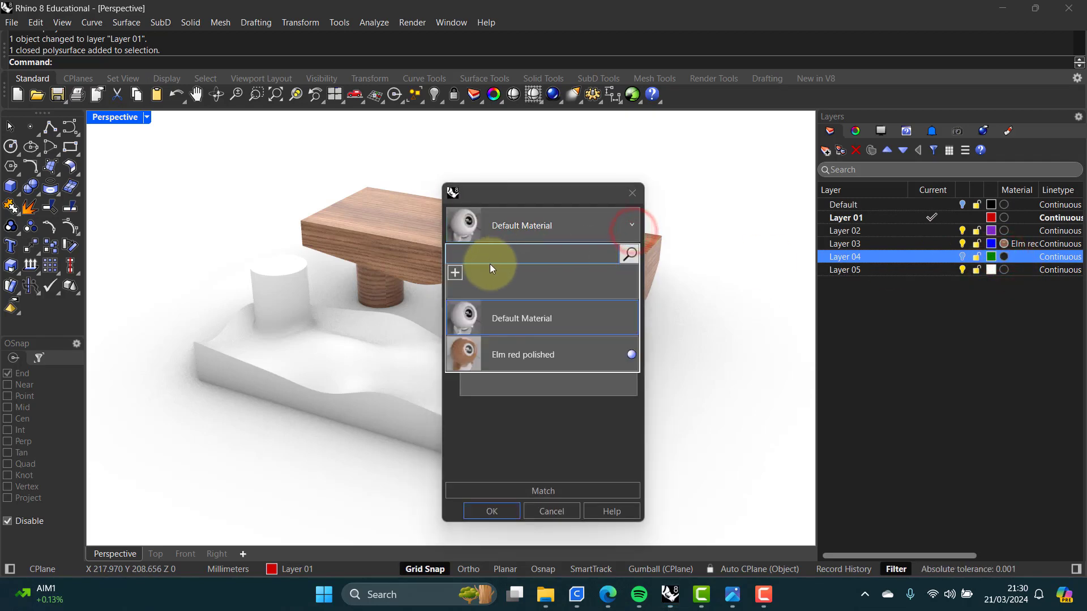
{"action": "left_click", "coordinate": [454, 273]}
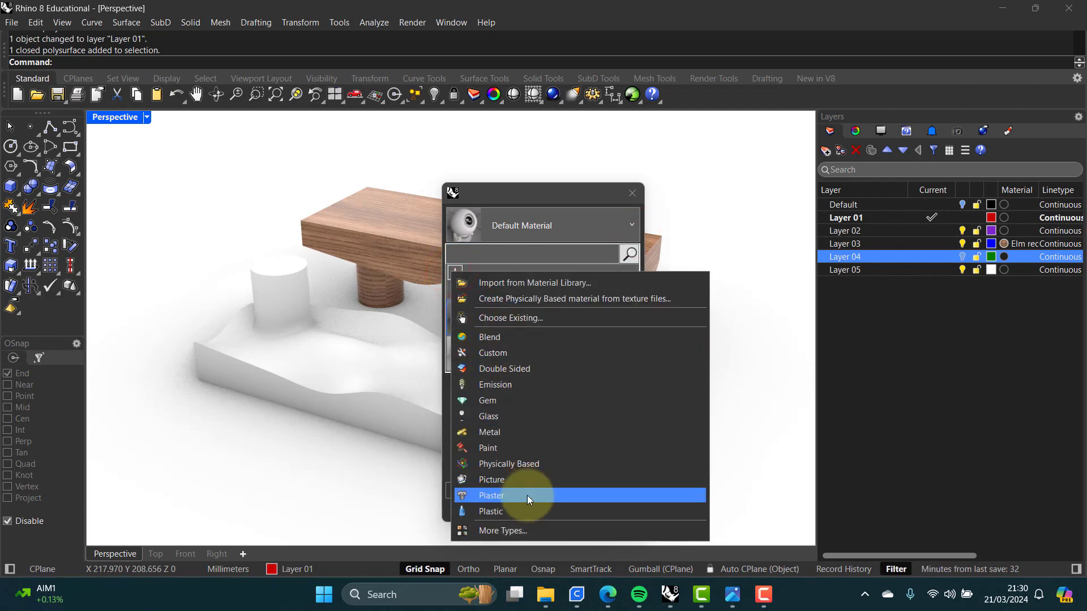
{"action": "left_click", "coordinate": [491, 511]}
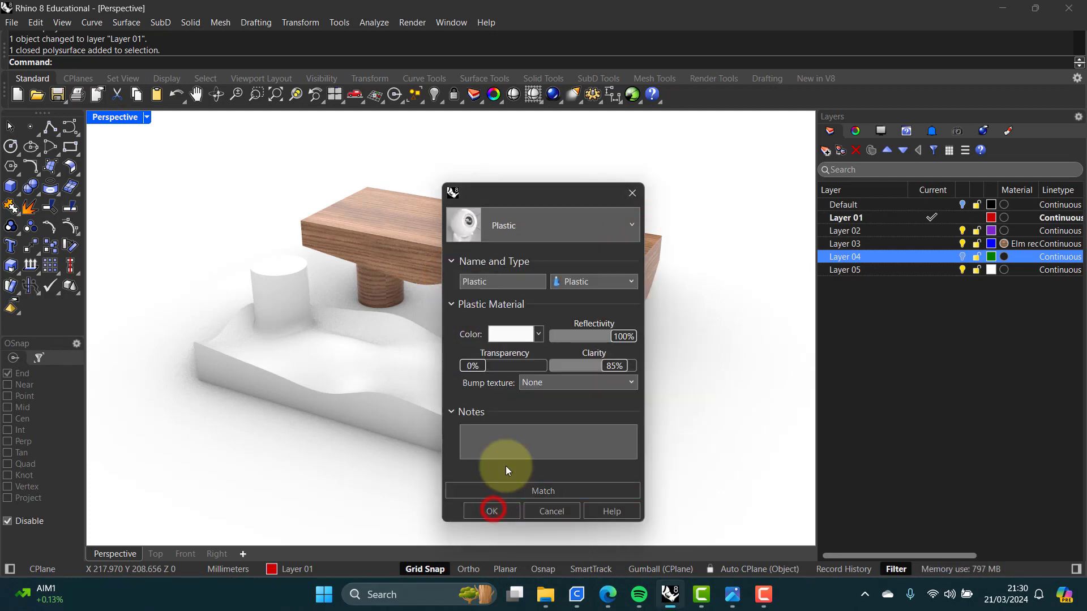
{"action": "left_click", "coordinate": [540, 336]}
{"action": "left_click", "coordinate": [593, 346]}
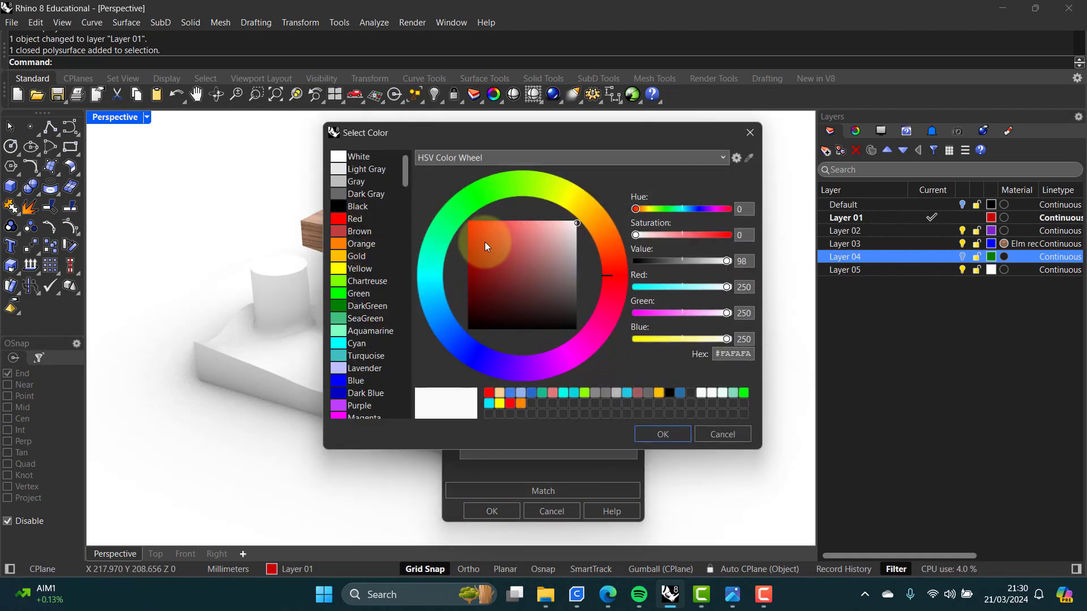
{"action": "mouse_move", "coordinate": [491, 239]}
{"action": "left_mouse_down"}
{"action": "mouse_move", "coordinate": [485, 249]}
{"action": "mouse_move", "coordinate": [512, 237]}
{"action": "left_mouse_up"}
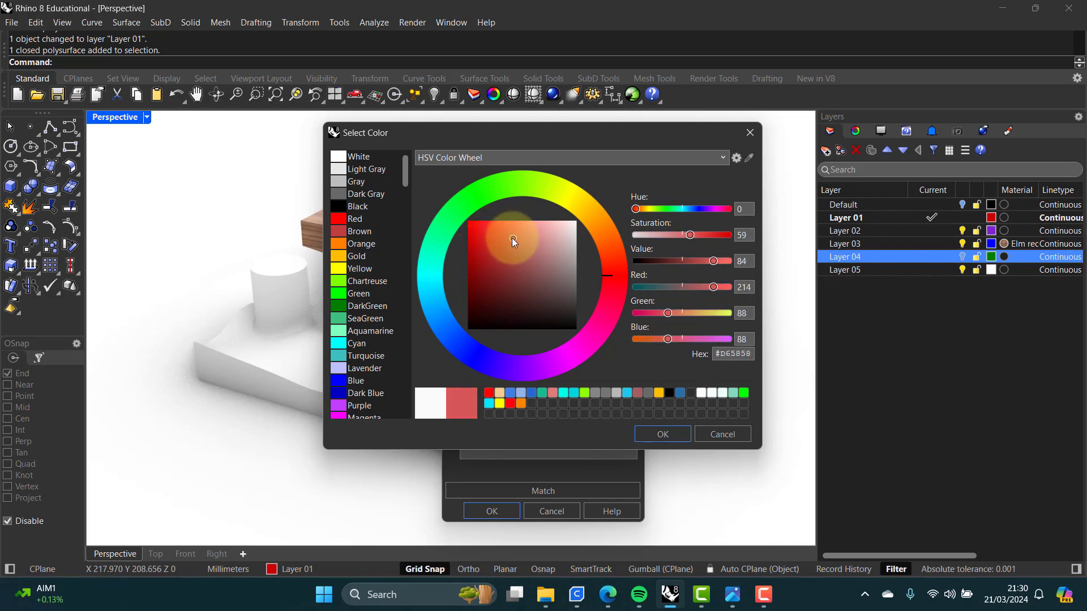
{"action": "left_click", "coordinate": [677, 433]}
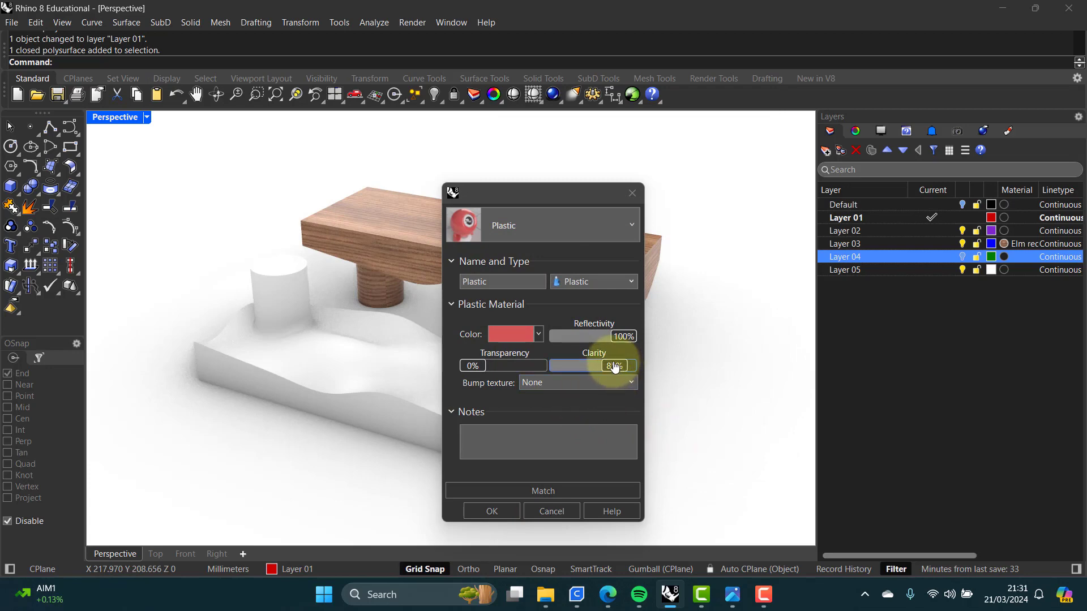
{"action": "left_click_drag", "start_coordinate": [613, 361], "coordinate": [660, 363]}
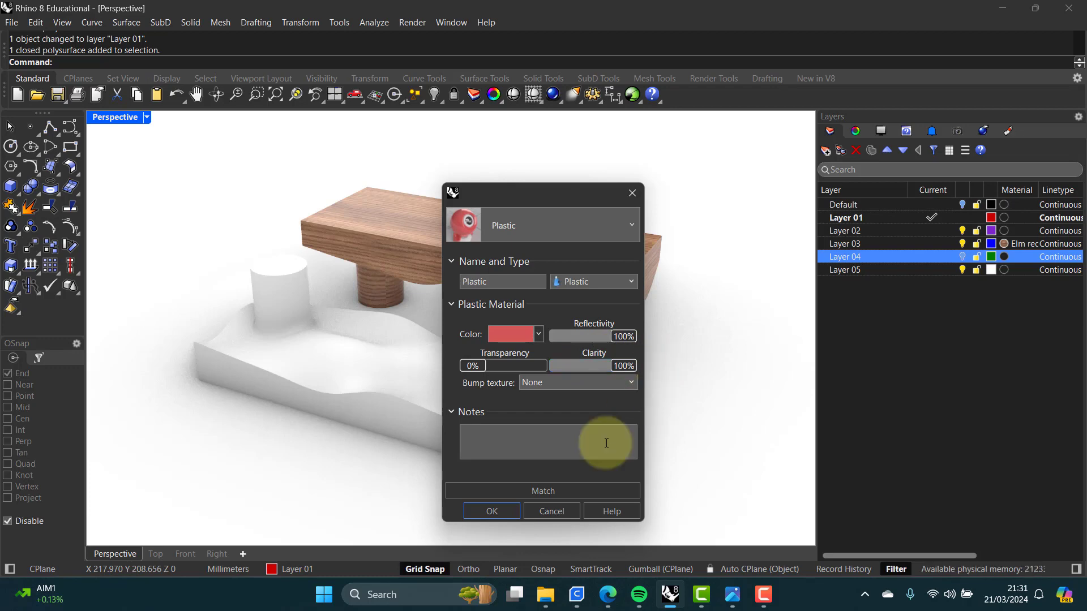
{"action": "left_click", "coordinate": [490, 512]}
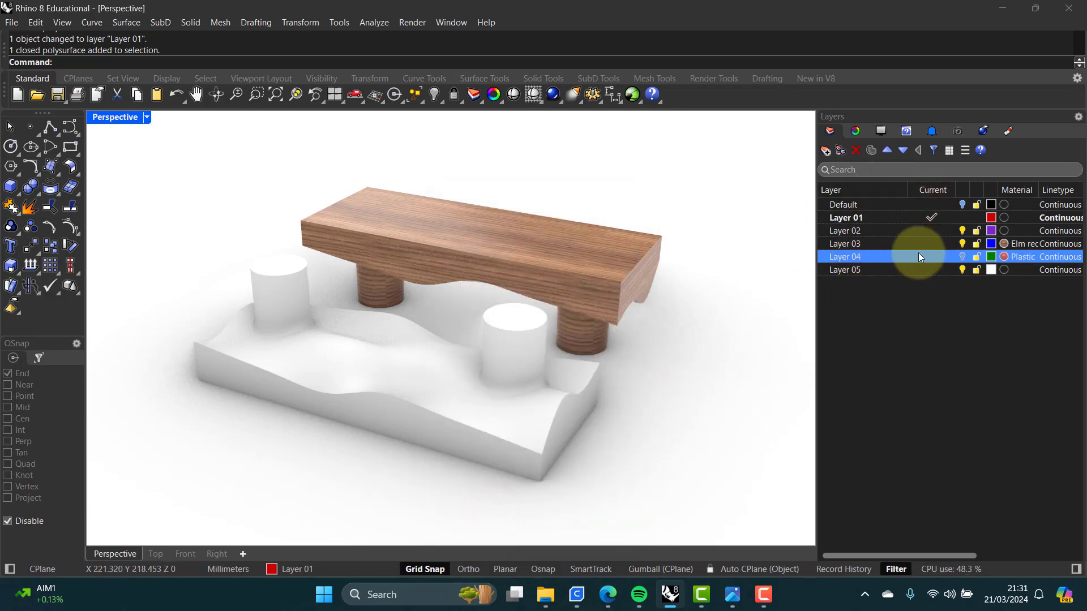
Step: Assign the same Plastic material to Layer 01 and orbit the view
{"action": "left_click", "coordinate": [1003, 217]}
{"action": "left_click", "coordinate": [632, 224]}
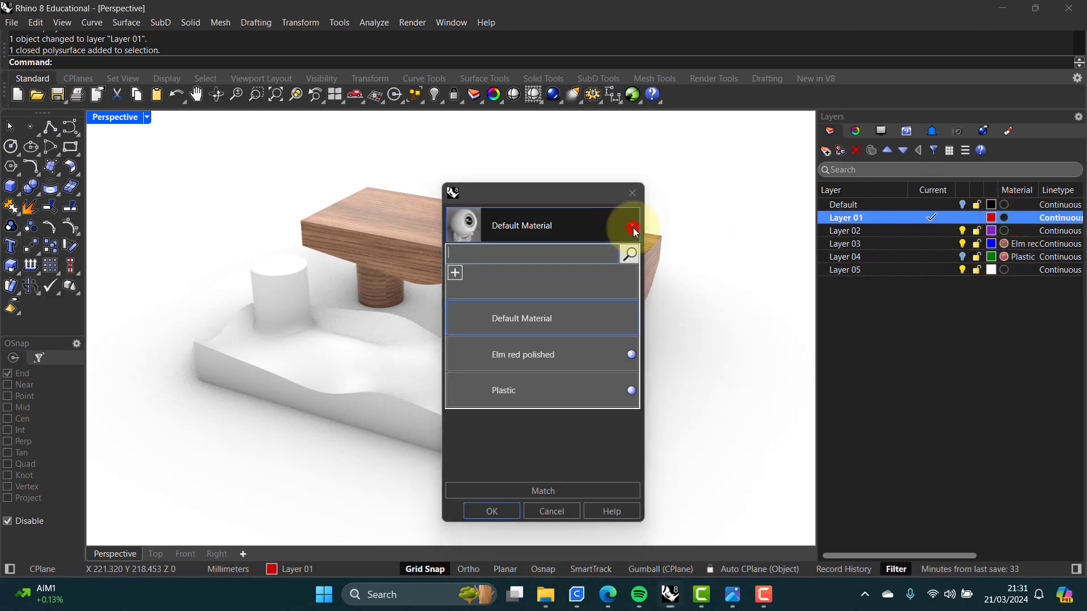
{"action": "left_click", "coordinate": [505, 392]}
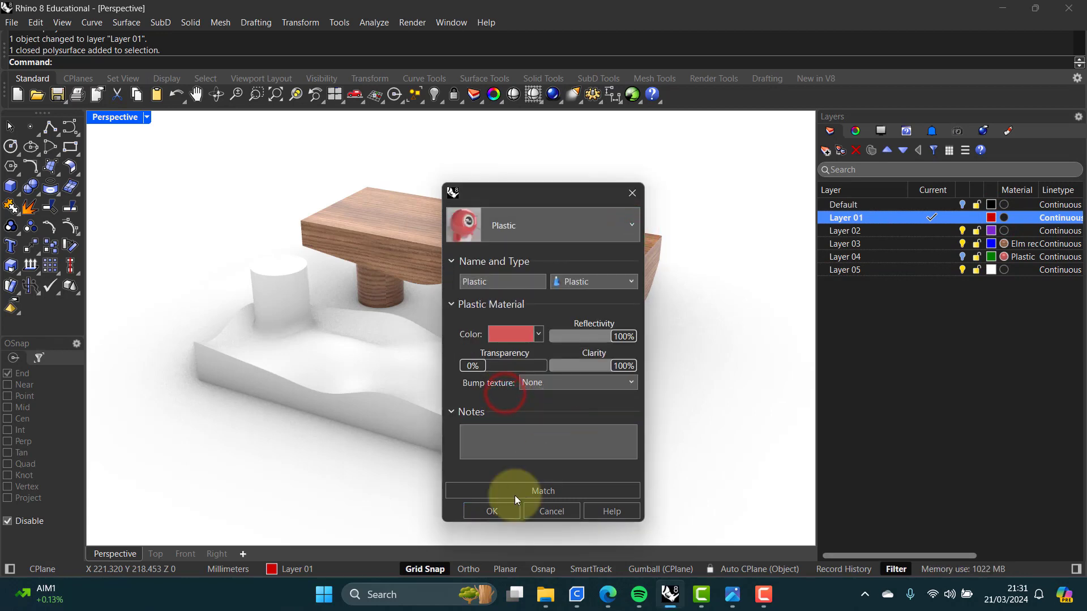
{"action": "left_click", "coordinate": [493, 511]}
{"action": "right_click_drag", "start_coordinate": [529, 435], "coordinate": [602, 376]}
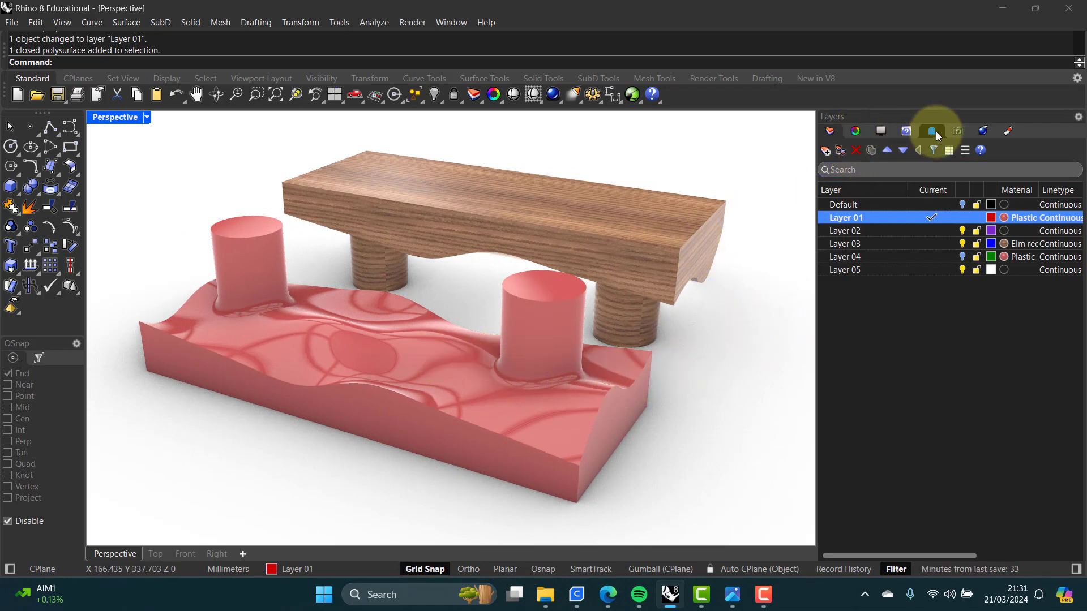
Step: Render the perspective view with Rhino Render, then close the render window
{"action": "left_click", "coordinate": [985, 131]}
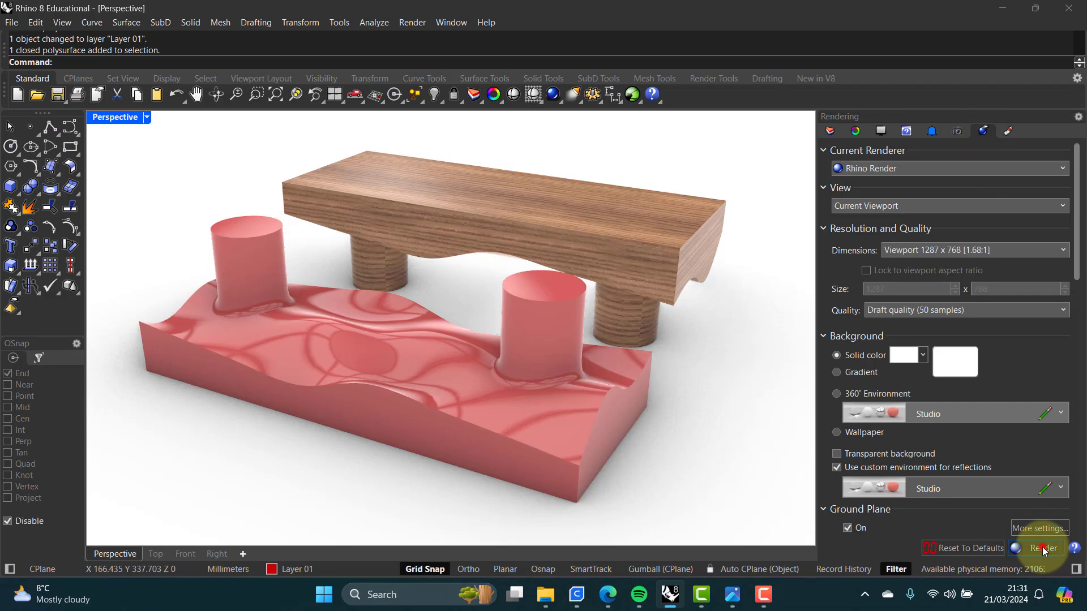
{"action": "left_click", "coordinate": [1042, 547]}
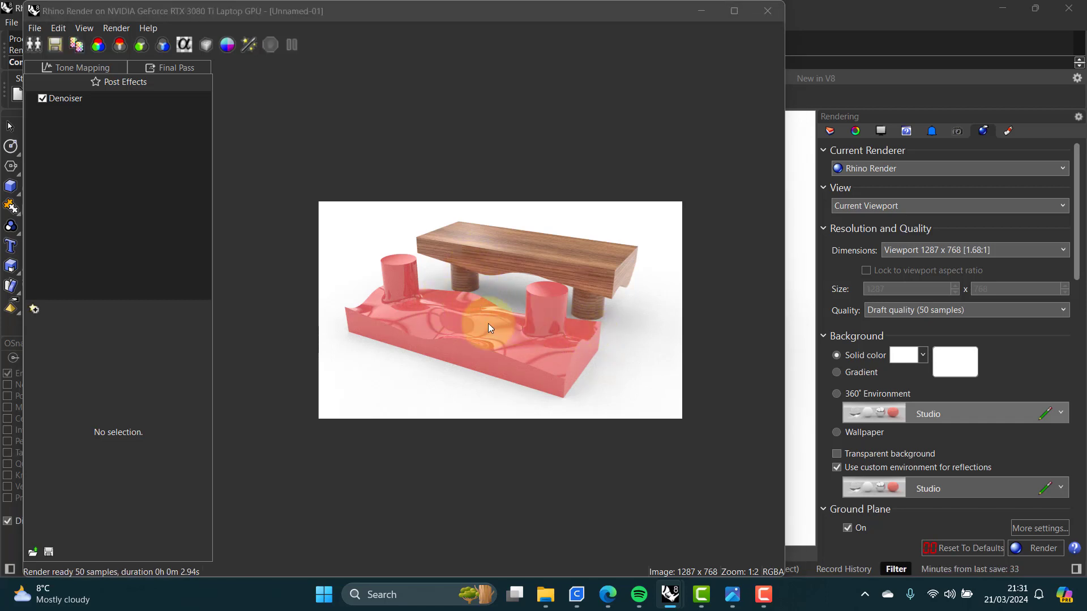
{"action": "left_click", "coordinate": [767, 11]}
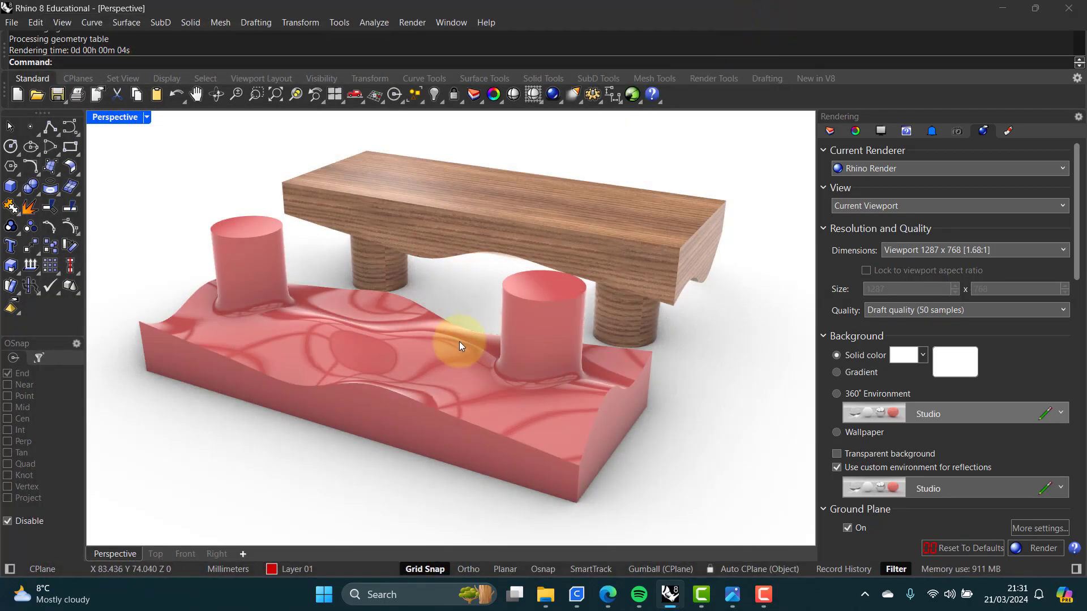